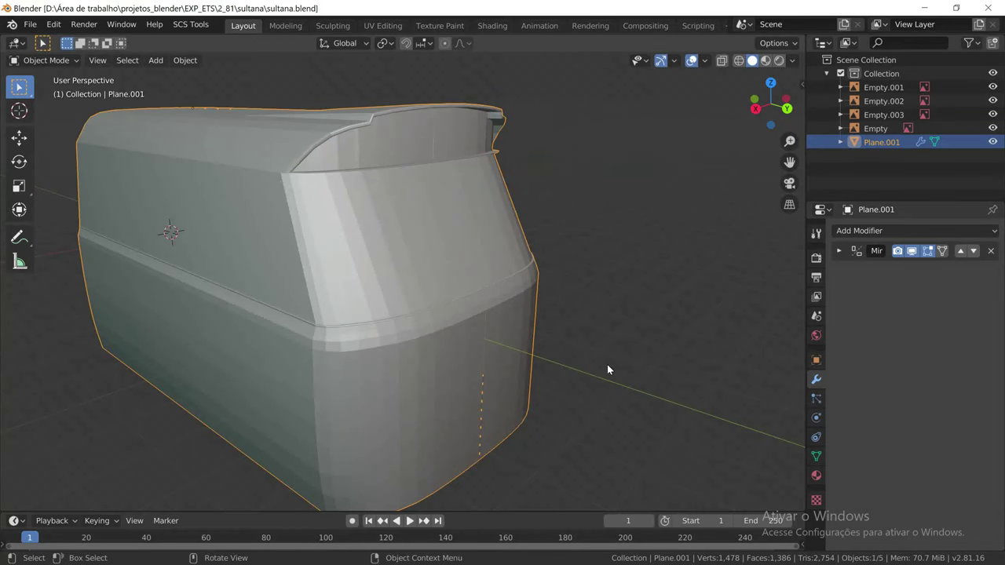
Add a new cube and slide it about 16 m along Y beside the cab
mouse_move(489, 358)
middle_down()
mouse_move(406, 356)
mouse_move(467, 331)
mouse_move(476, 351)
mouse_move(454, 347)
middle_up()
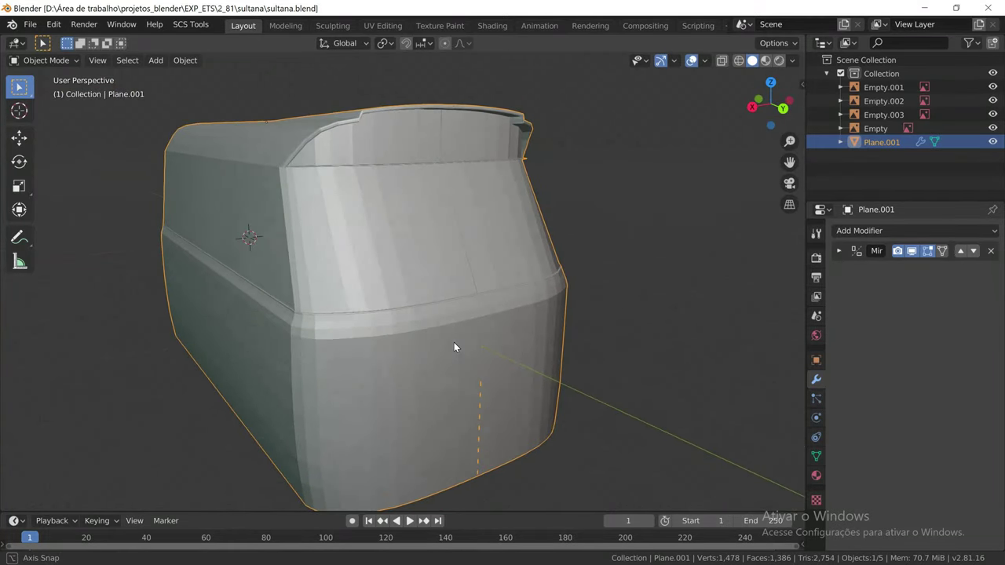
scroll(454, 348, down, 1)
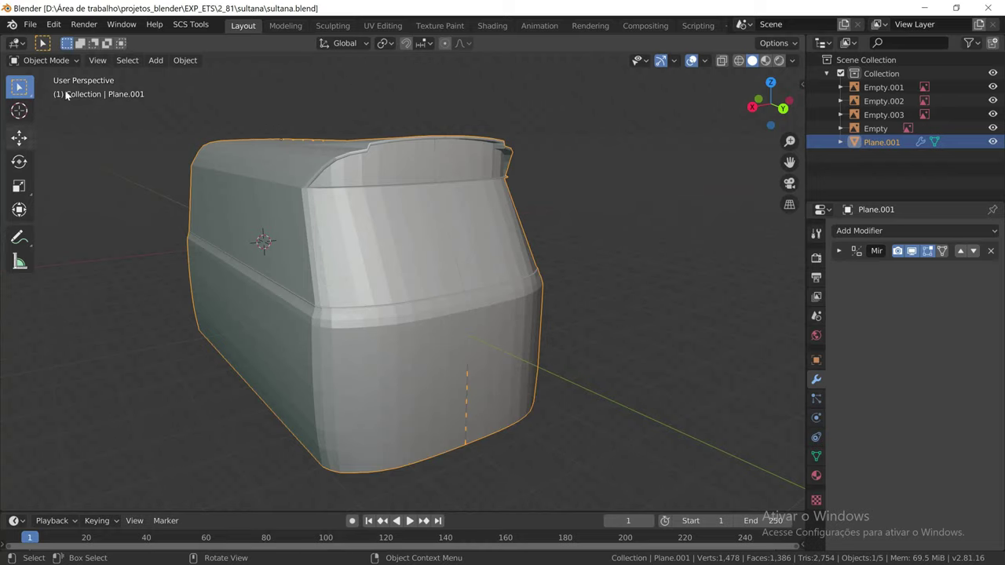
click(155, 63)
mouse_move(174, 96)
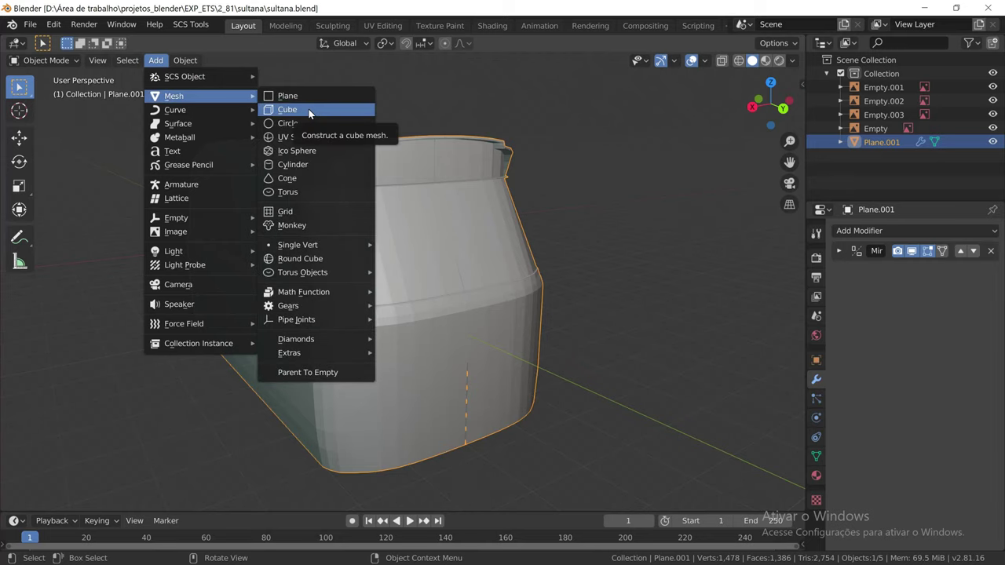
click(310, 114)
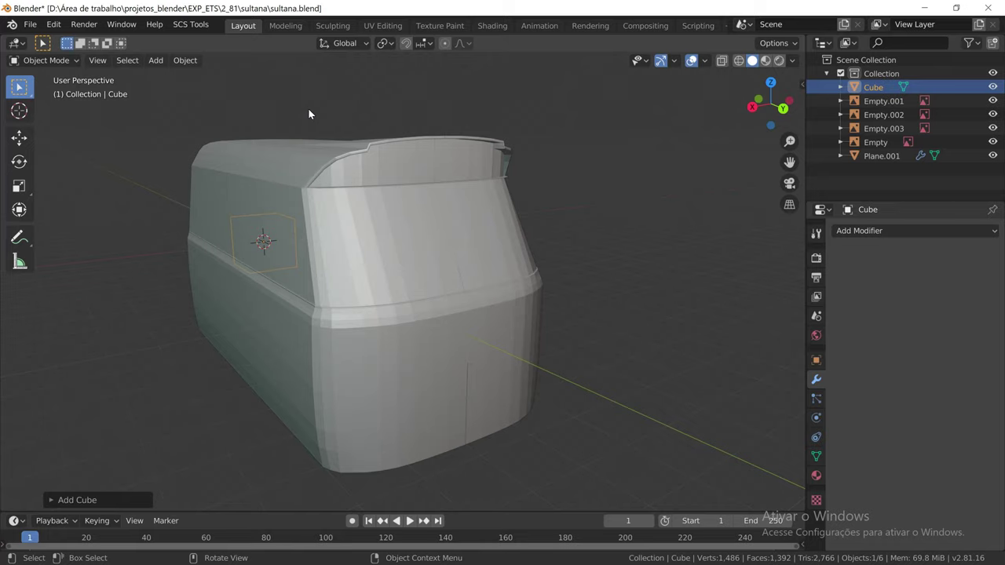
middle_drag(473, 318, 532, 312)
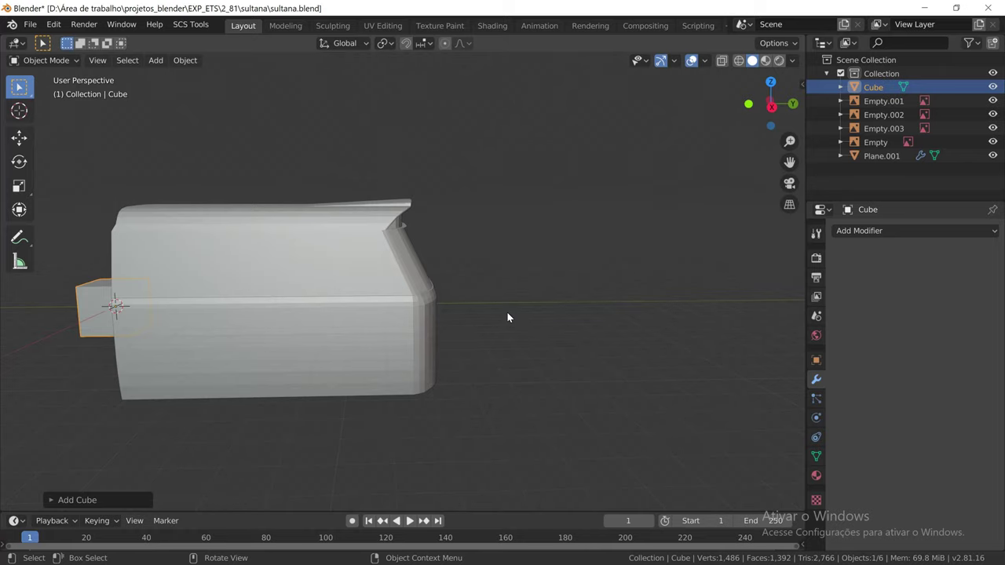
key(g)
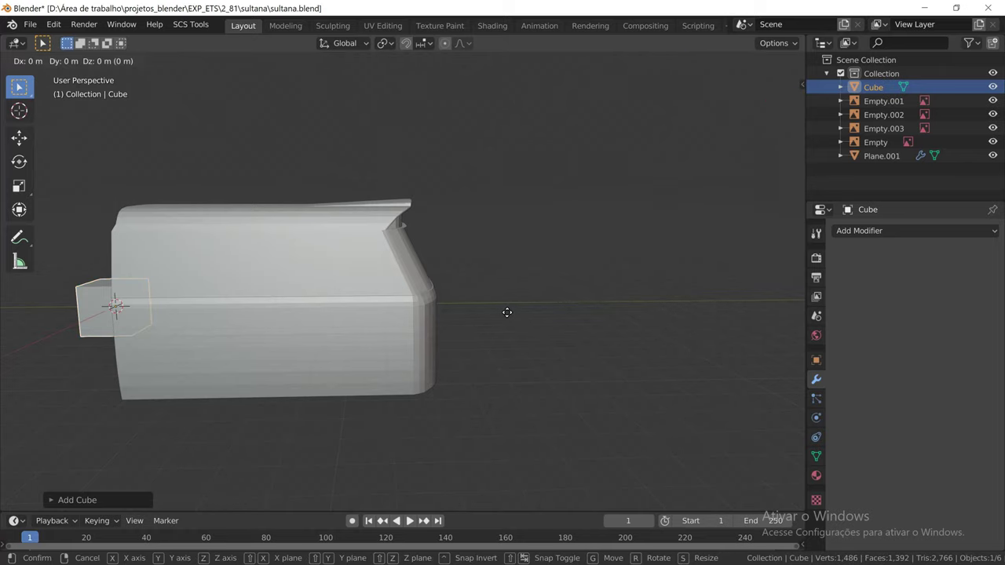
key(y)
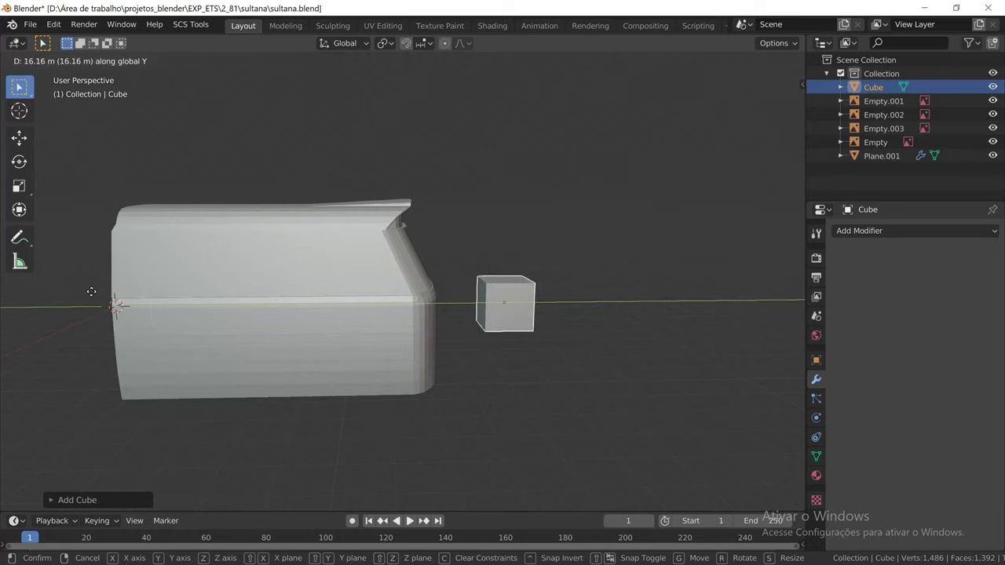
click(92, 291)
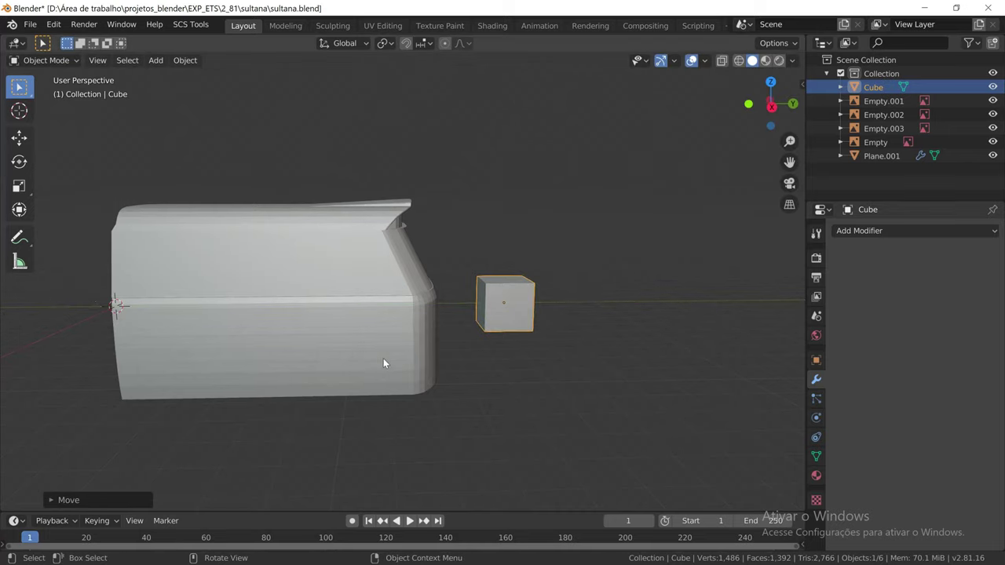
Raise the cube along Z up to the height of the cab's upper front
mouse_move(416, 381)
middle_down()
mouse_move(255, 369)
mouse_move(322, 379)
middle_up()
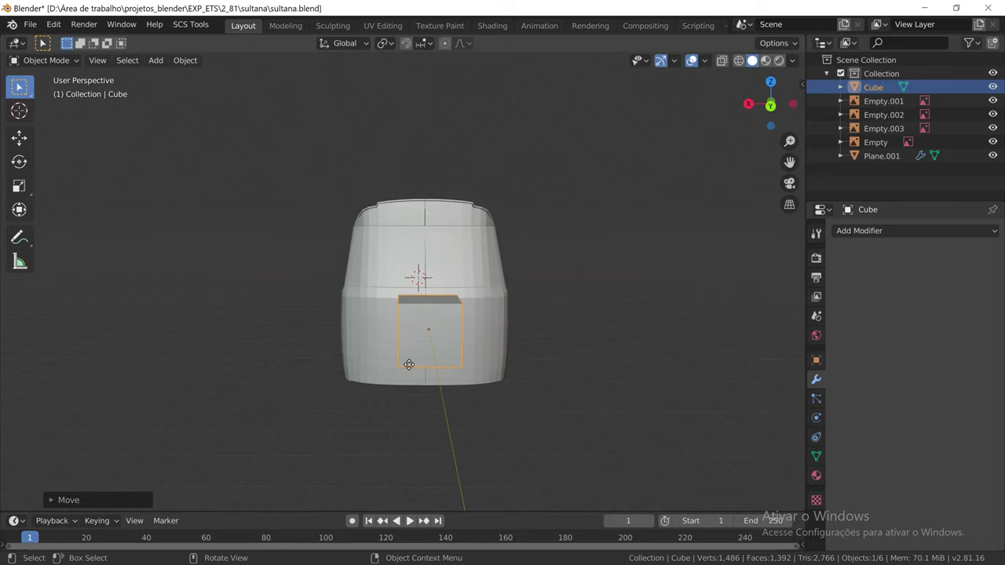
key(g)
key(z)
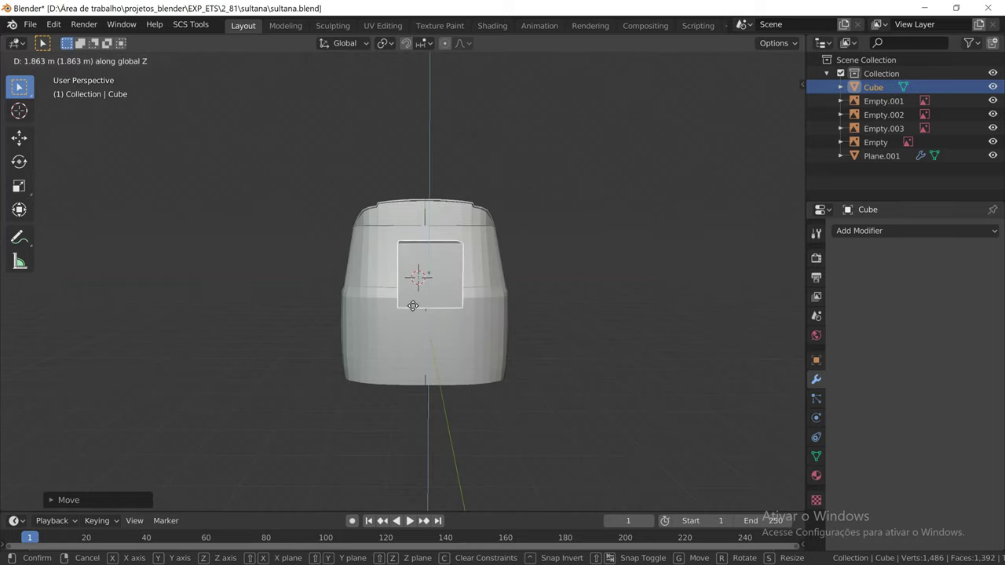
click(415, 295)
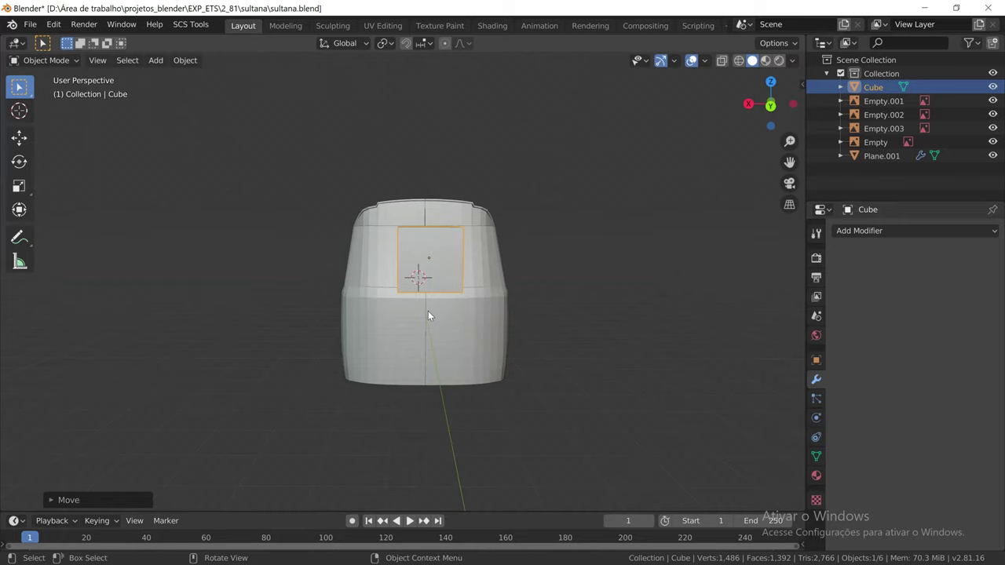
Move the cube 2.55 m back along Y so it rests against the cab front
middle_drag(428, 316, 515, 315)
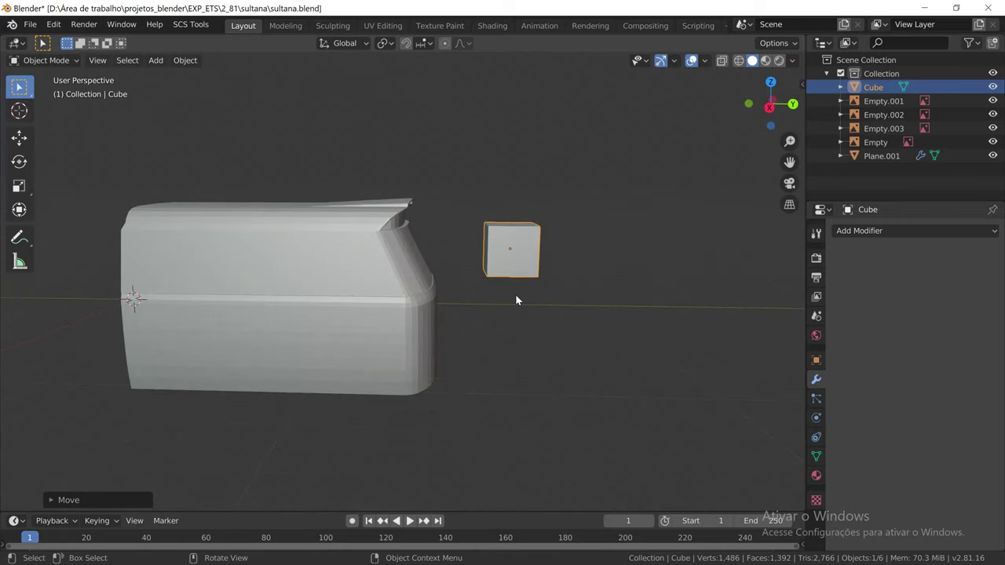
key(g)
key(y)
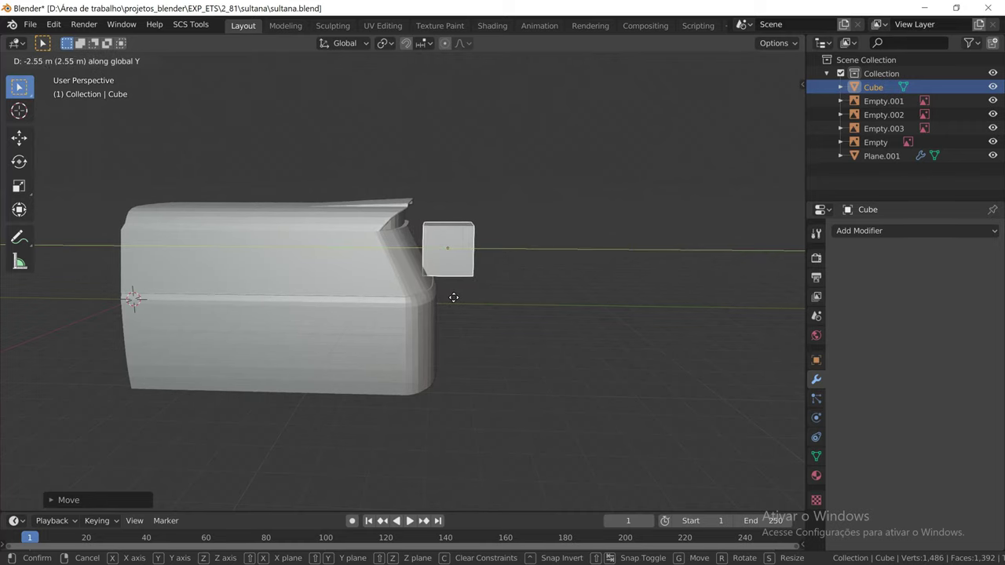
click(460, 297)
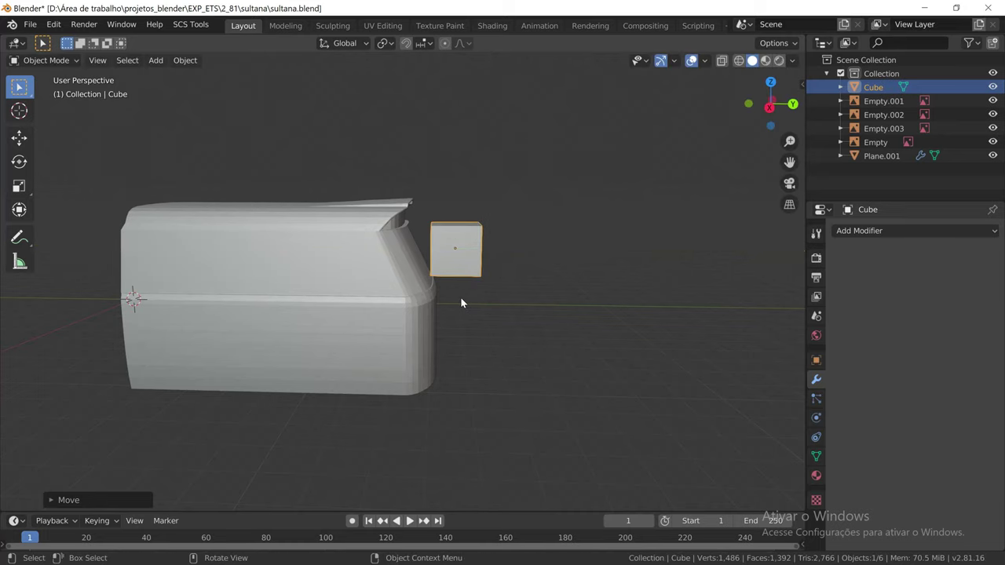
scroll(463, 295, up, 1)
scroll(463, 297, up, 3)
mouse_move(508, 305)
middle_down()
mouse_move(404, 322)
mouse_move(425, 314)
mouse_move(424, 322)
middle_up()
scroll(425, 323, up, 1)
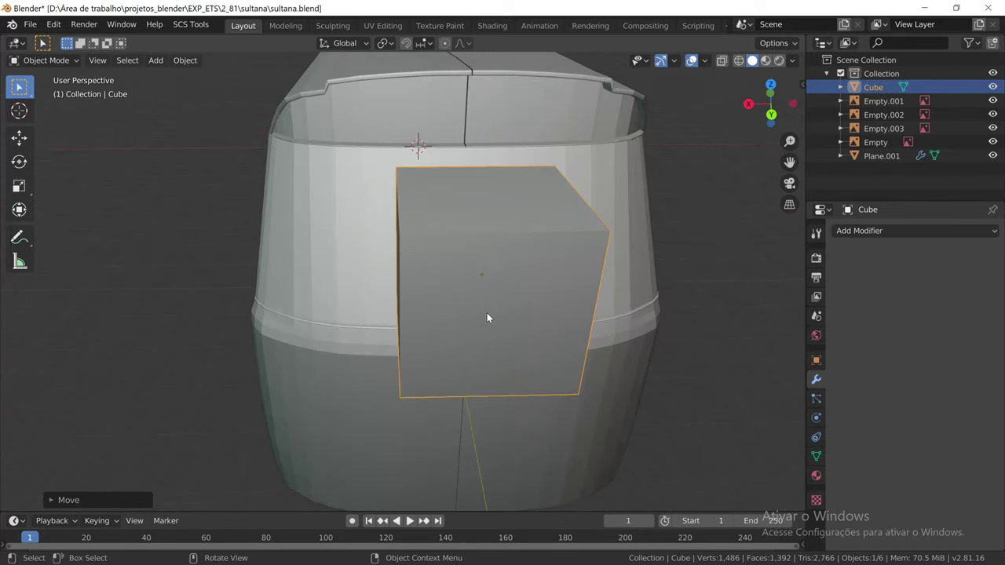
scroll(572, 318, down, 1)
scroll(572, 318, down, 2)
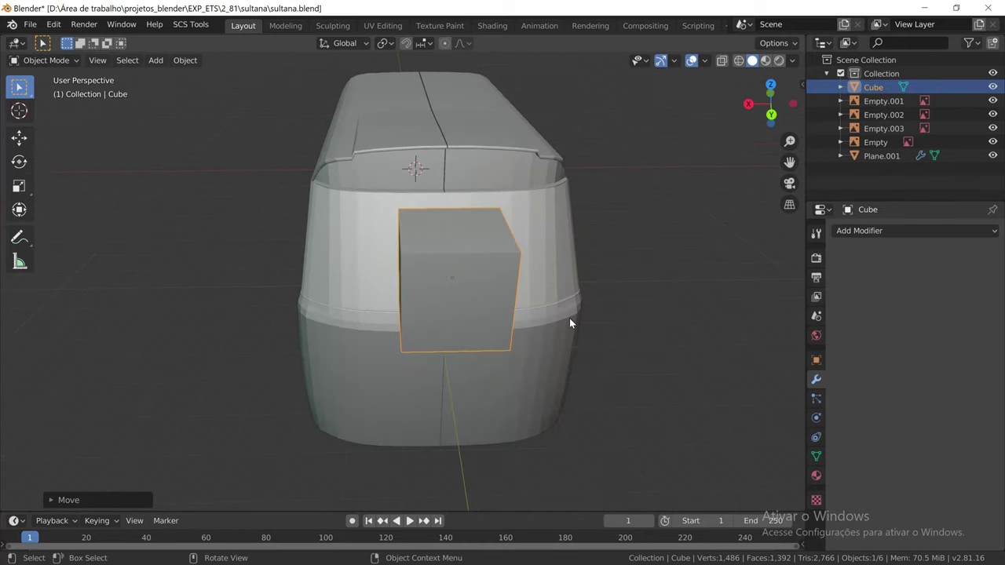
middle_drag(568, 319, 566, 303)
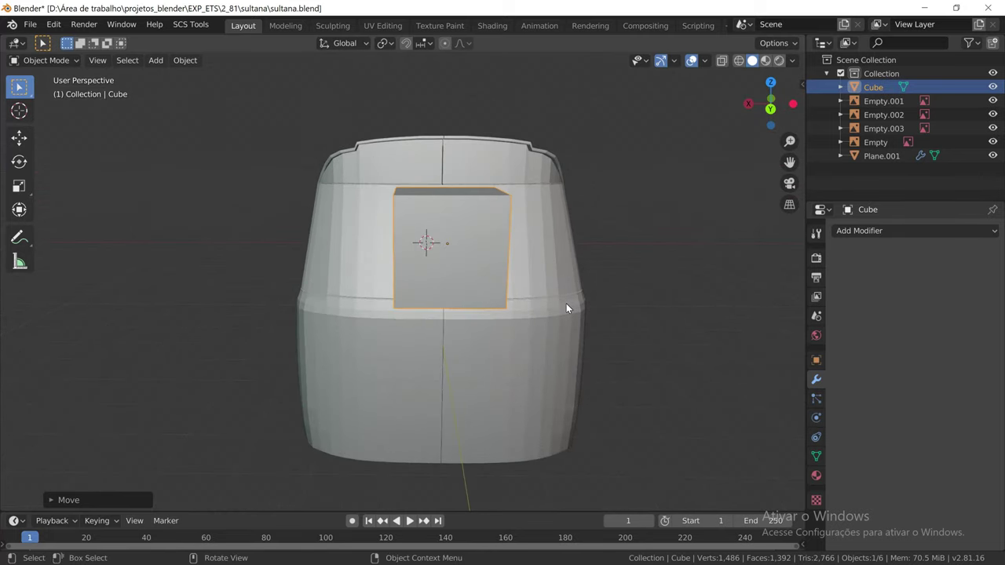
In the orthographic back view, shift the cube sideways along X and lower it slightly
key(ctrl+KP_1)
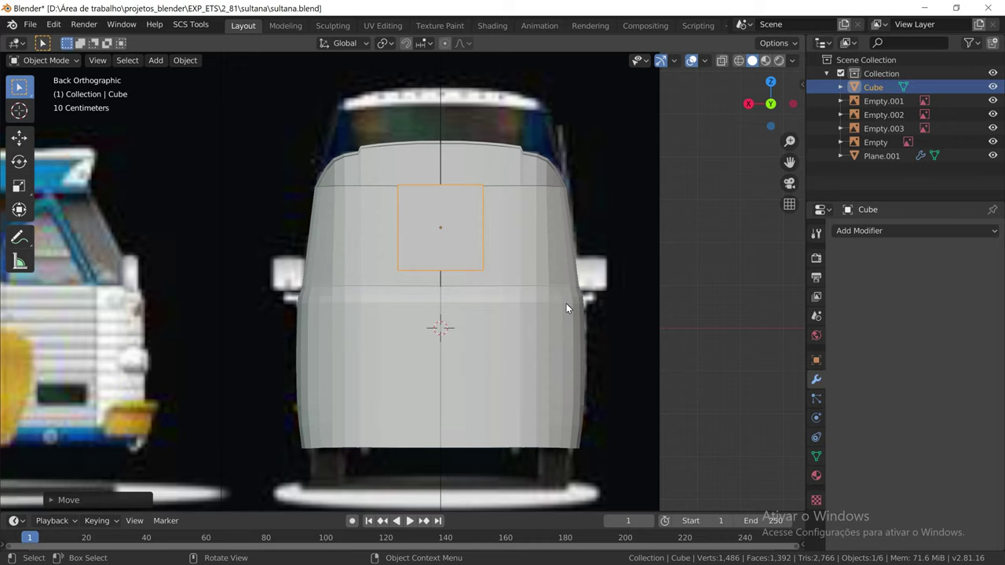
key(KP_3)
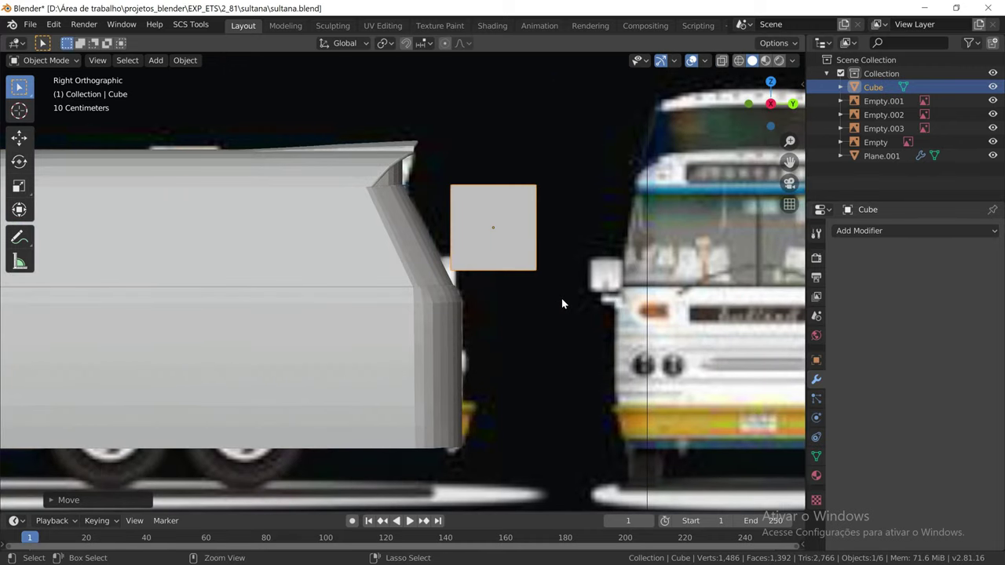
key(ctrl+KP_1)
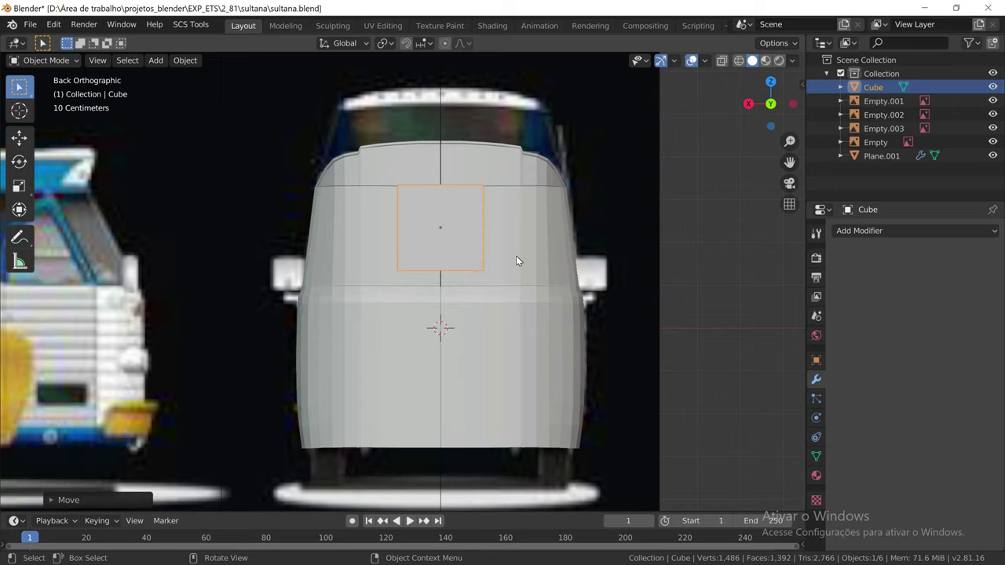
key(g)
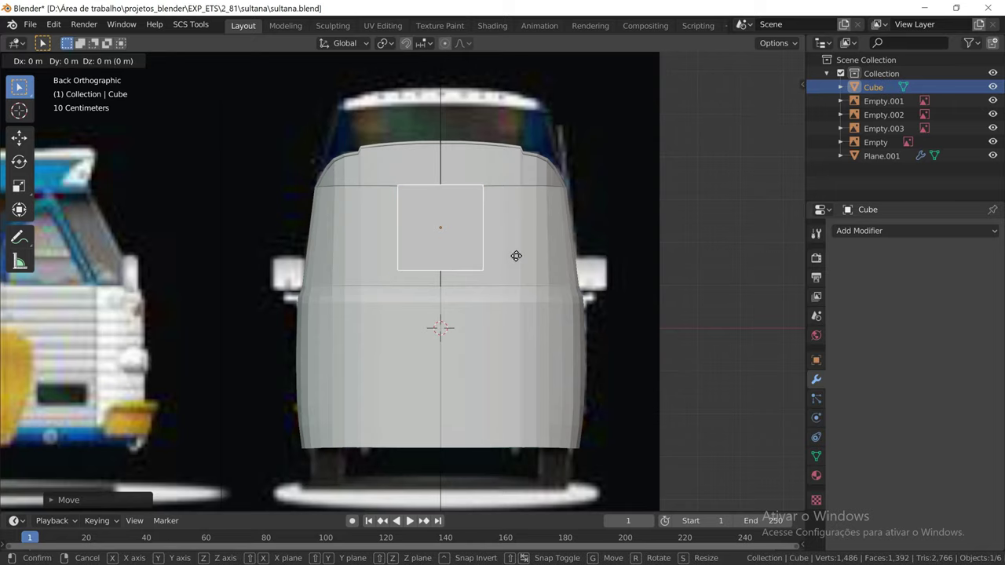
key(x)
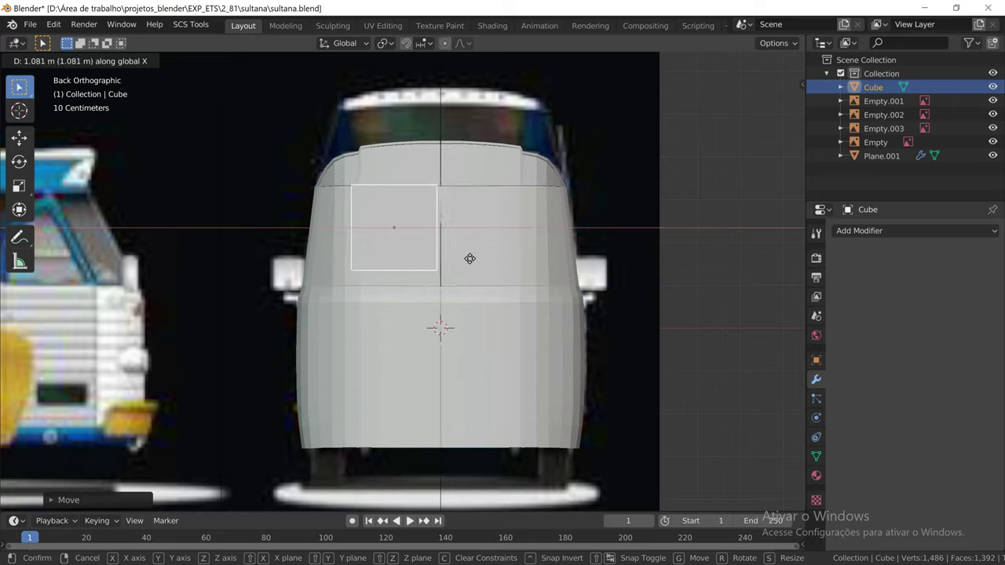
click(470, 259)
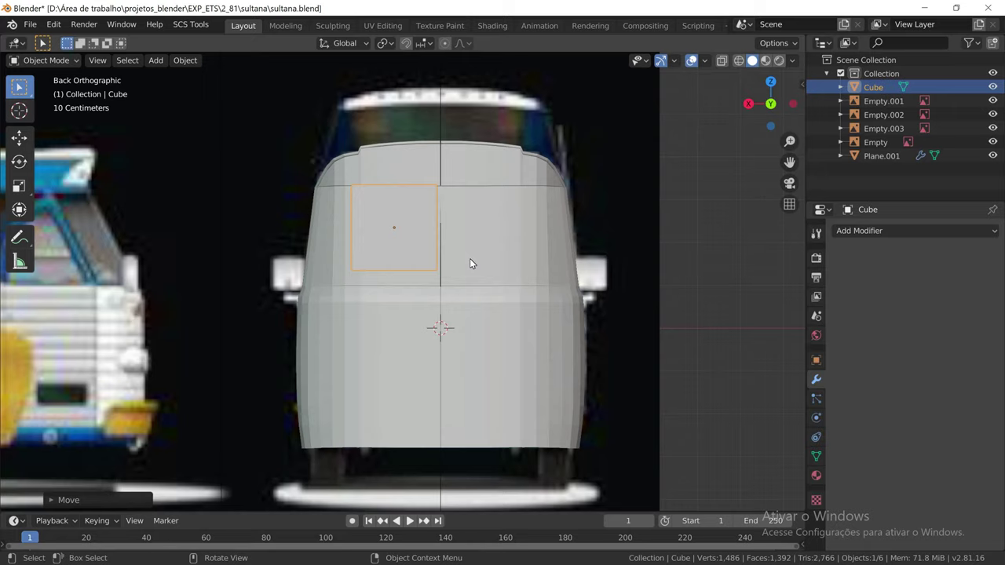
key(g)
key(z)
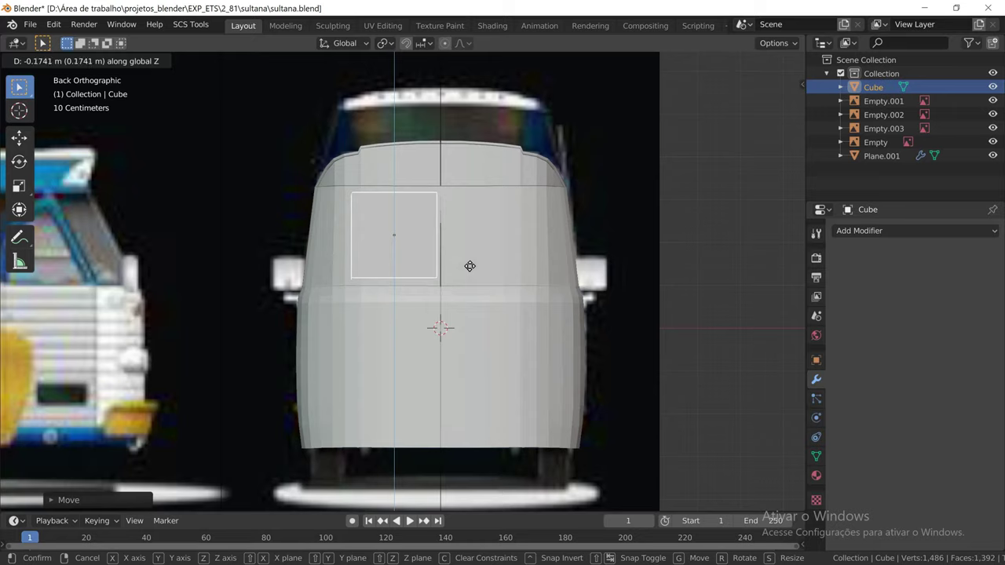
click(469, 267)
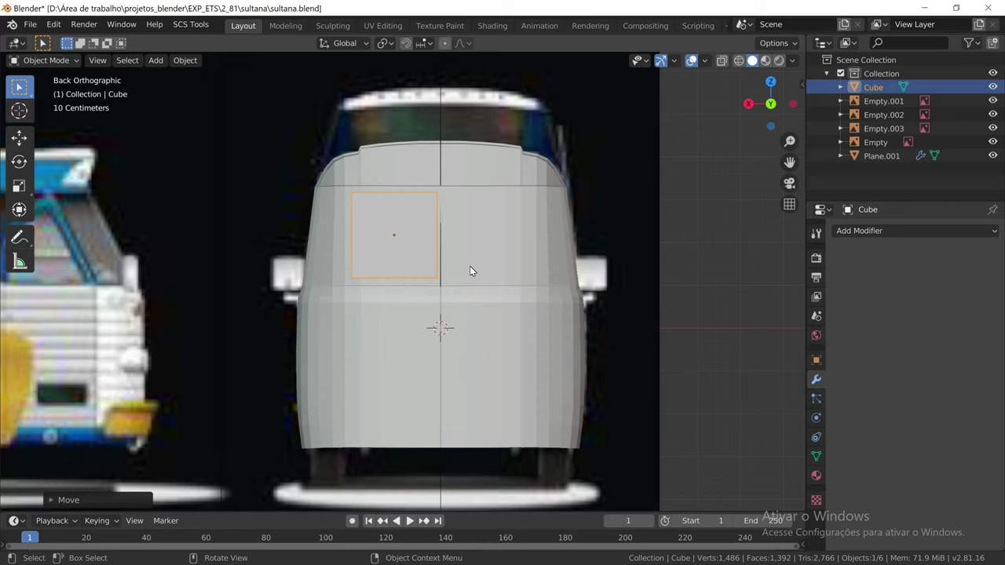
Stretch the box taller along Z and wider along X, then shift it 0.38 m along X
key(s)
key(z)
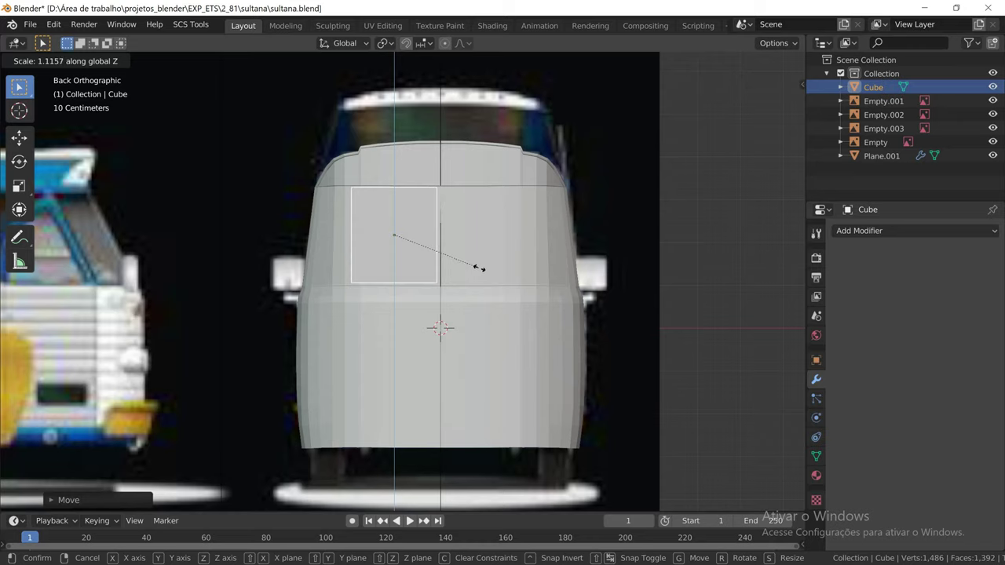
click(477, 268)
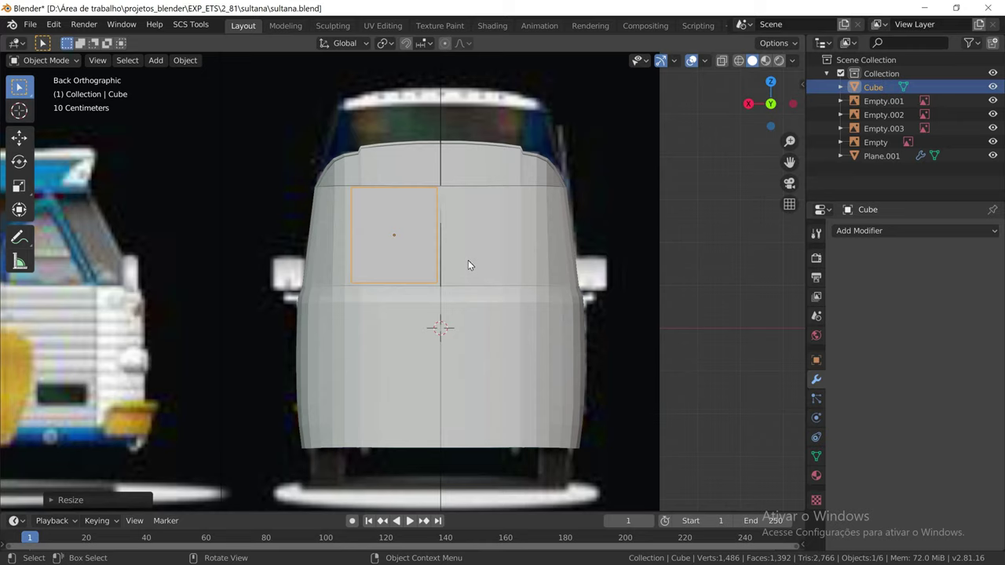
key(s)
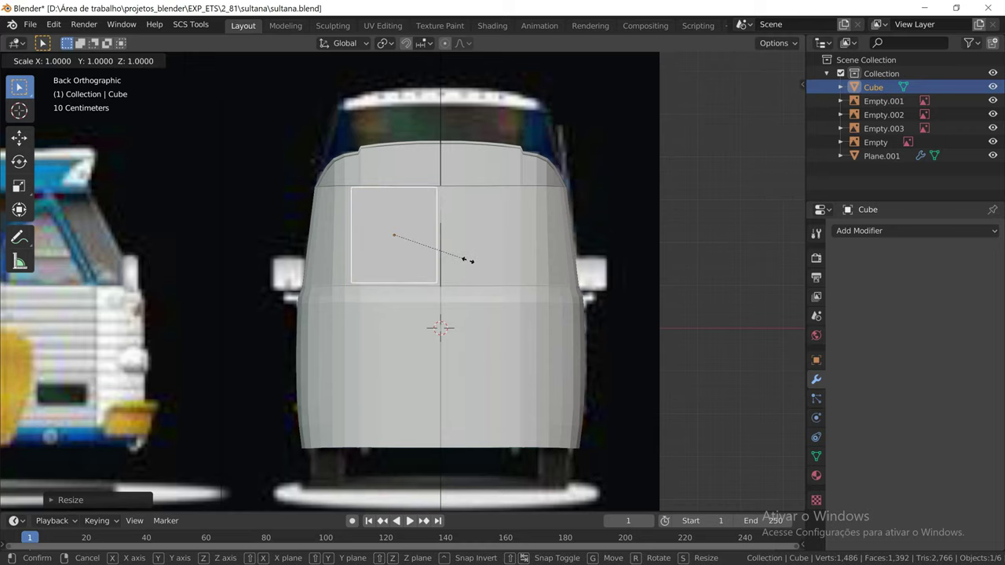
key(x)
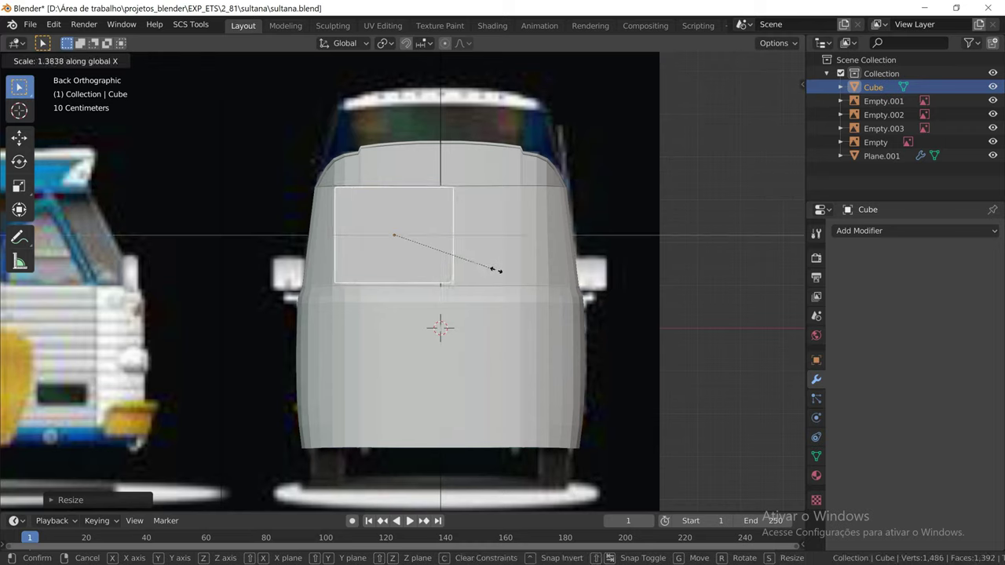
click(496, 275)
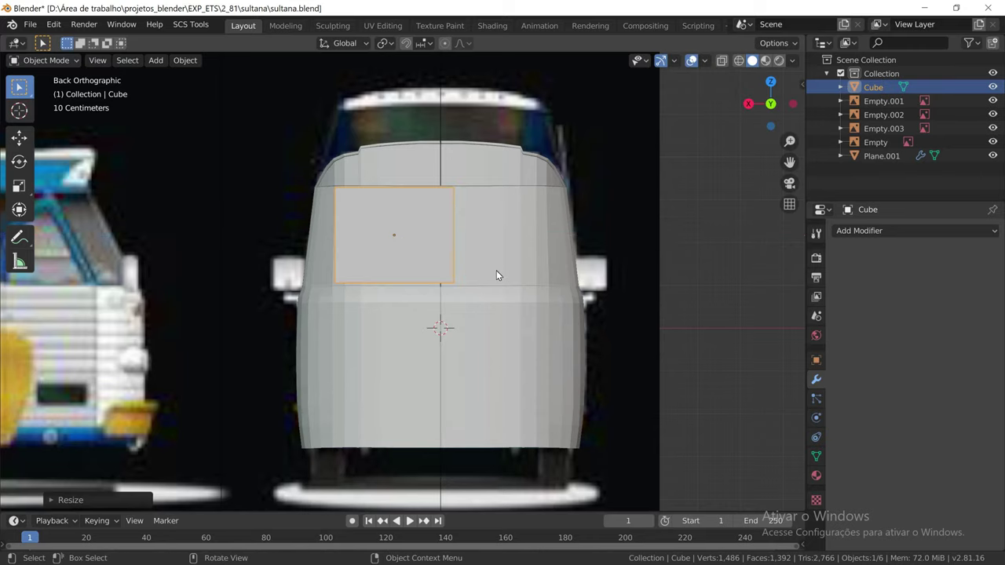
key(g)
key(x)
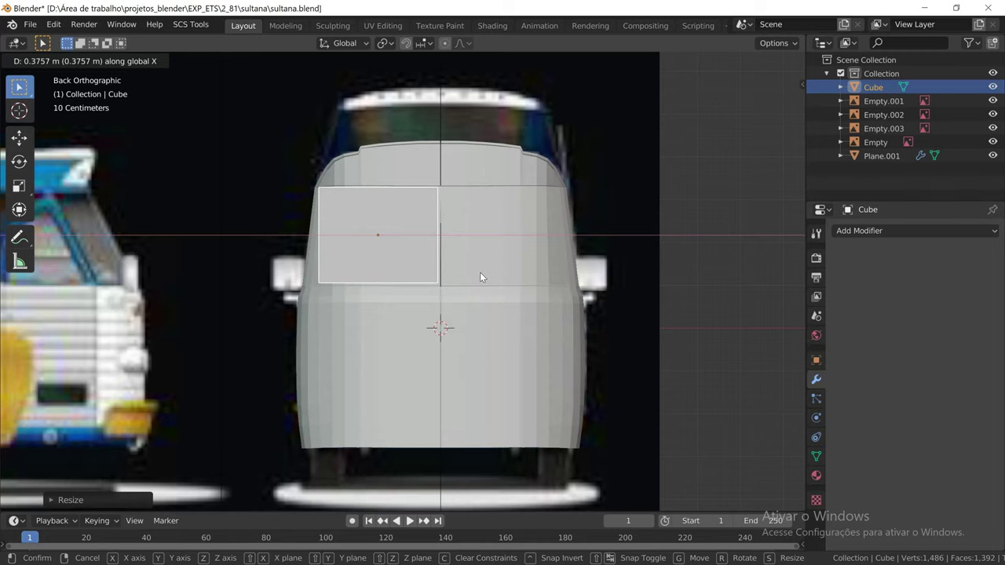
click(480, 271)
mouse_move(480, 271)
middle_down()
mouse_move(489, 289)
mouse_move(556, 285)
middle_up()
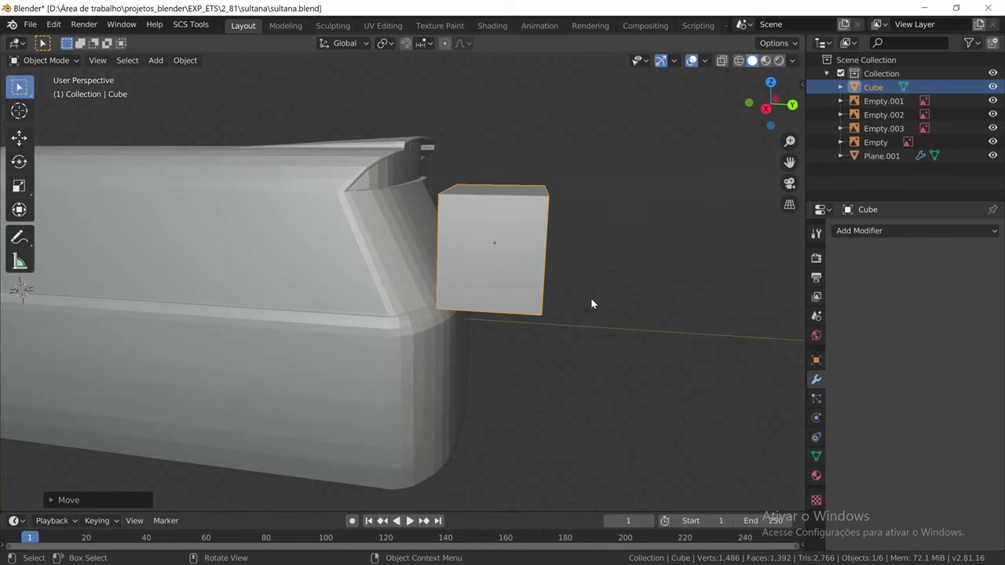
Push the box back along Y into the cab's upper front
key(g)
key(y)
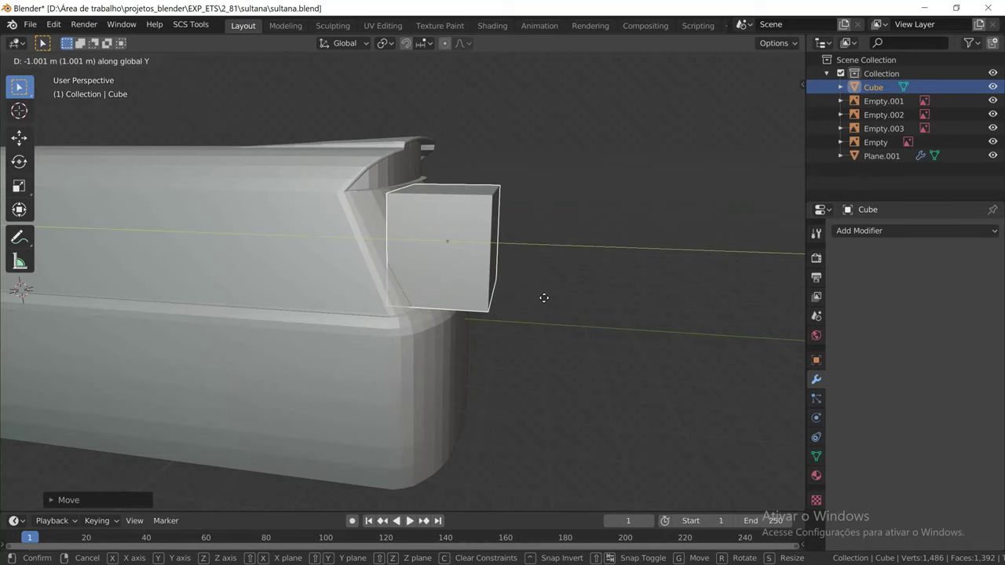
click(501, 296)
middle_drag(494, 267, 410, 265)
scroll(429, 213, up, 3)
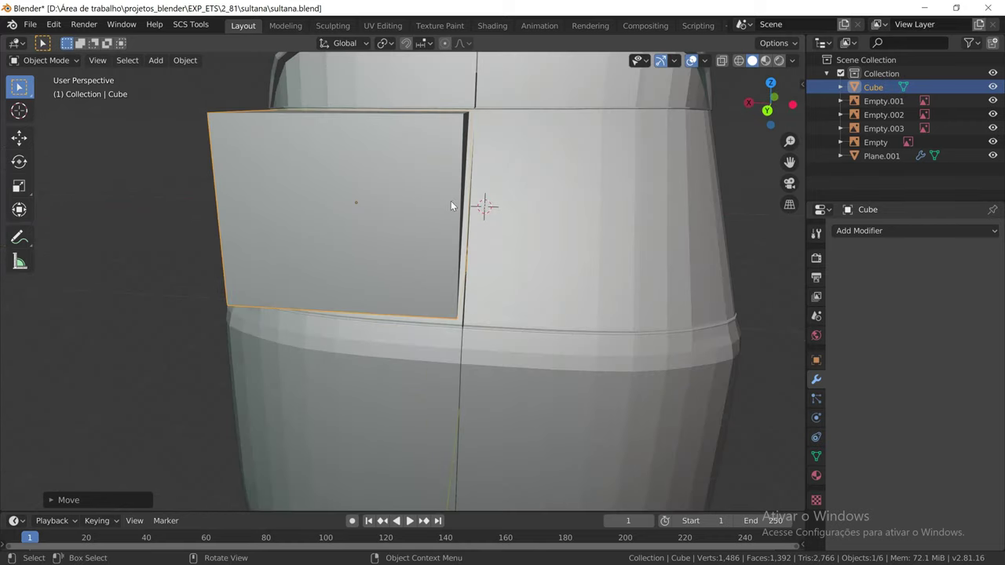
mouse_move(454, 202)
middle_down()
mouse_move(520, 208)
mouse_move(438, 213)
mouse_move(483, 187)
mouse_move(419, 191)
mouse_move(509, 206)
mouse_move(442, 209)
mouse_move(488, 207)
middle_up()
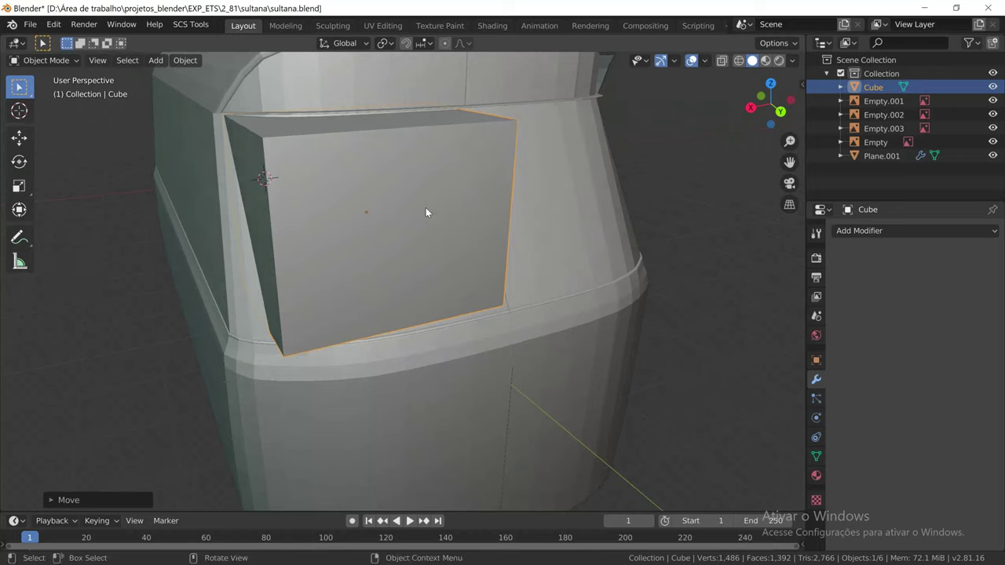
Lower the box about 0.025 m along Z so it sits flush against the front panel
key(g)
key(z)
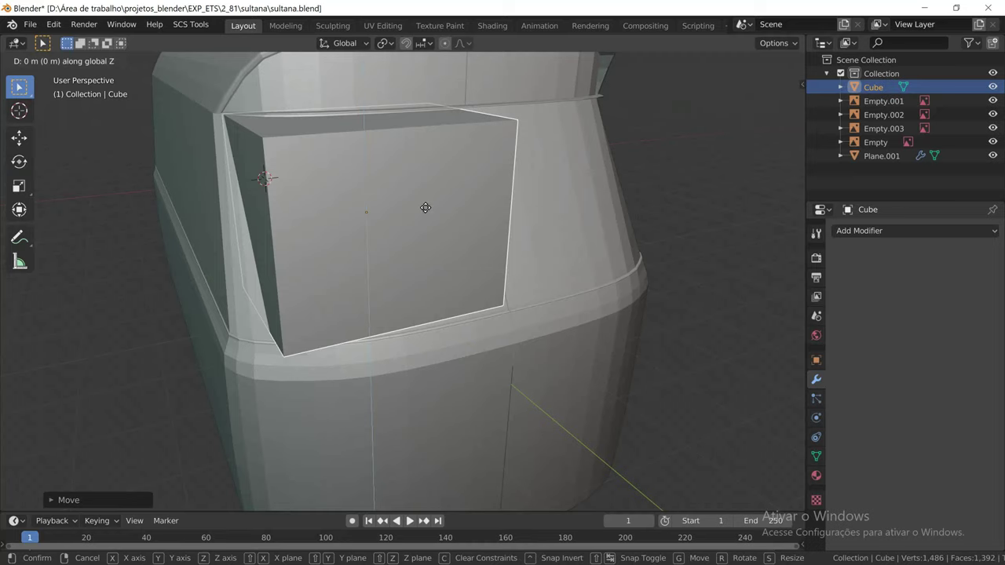
click(424, 211)
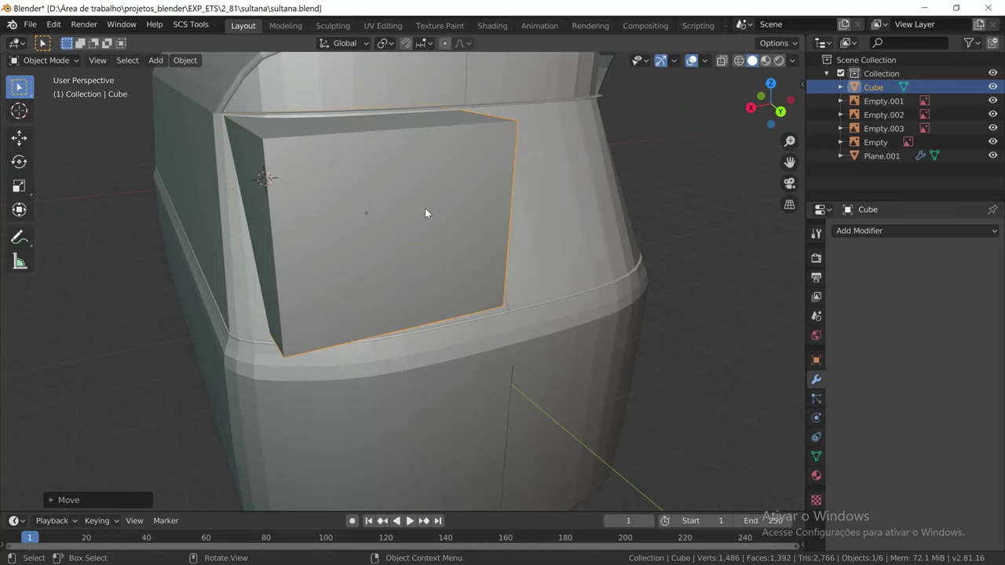
mouse_move(479, 232)
middle_down()
mouse_move(447, 209)
mouse_move(487, 210)
mouse_move(429, 217)
mouse_move(464, 227)
mouse_move(447, 204)
mouse_move(477, 204)
middle_up()
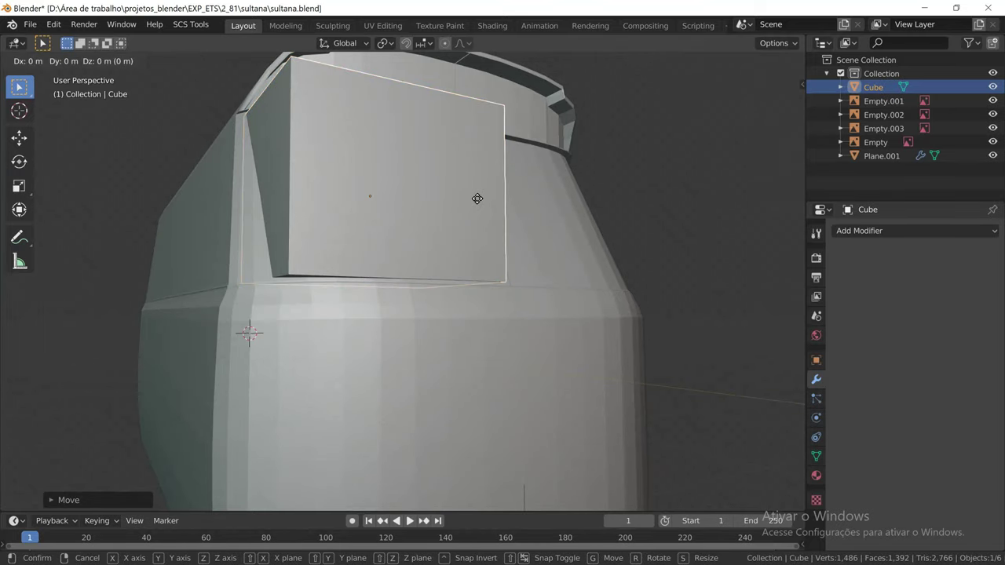
key(z)
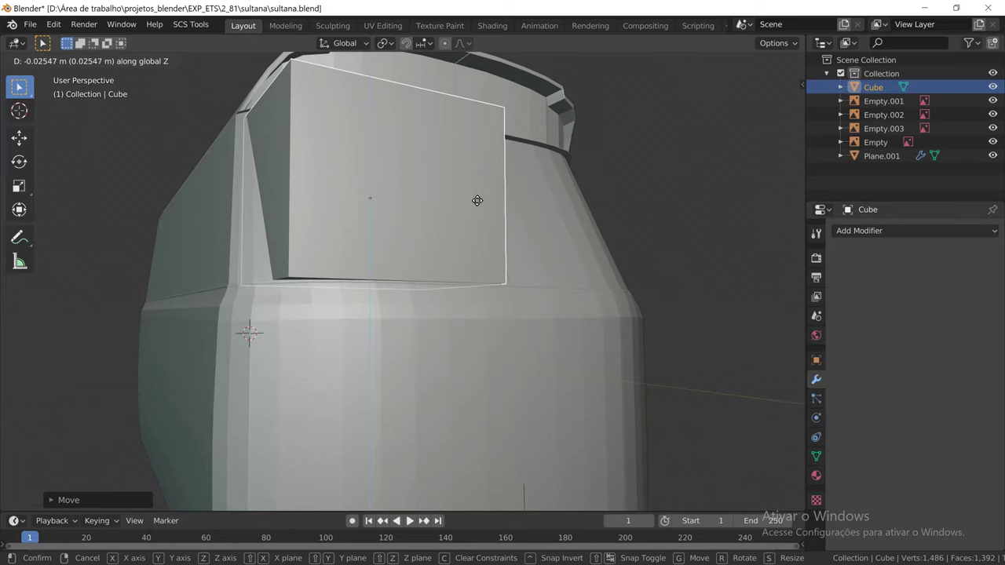
click(477, 200)
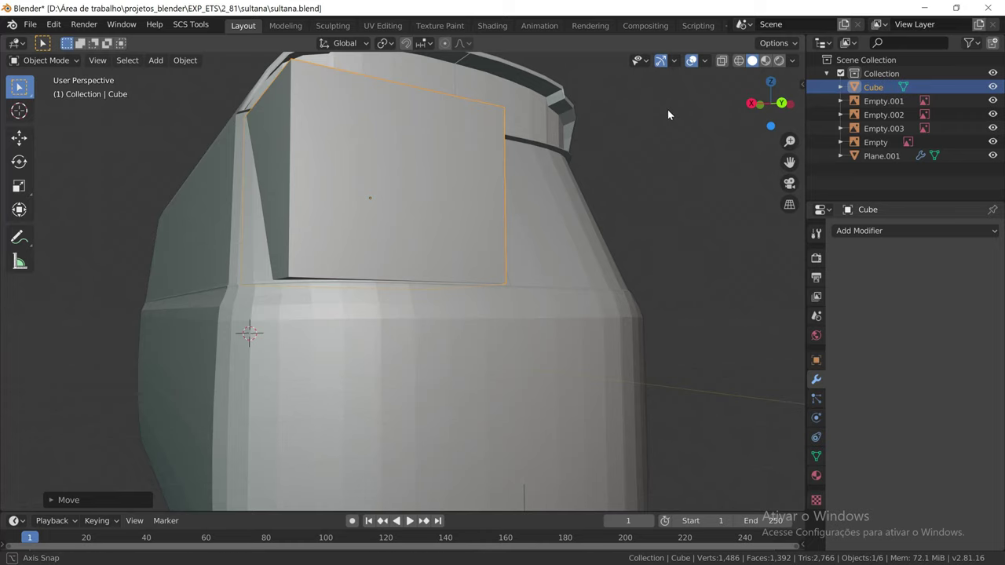
mouse_move(669, 113)
middle_down()
mouse_move(625, 132)
mouse_move(670, 135)
middle_up()
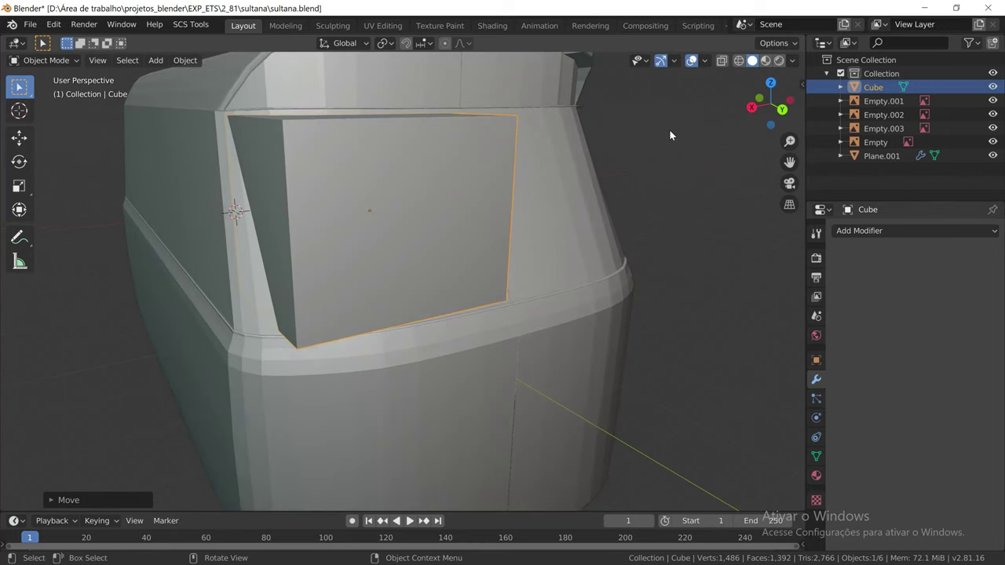
In Edit Mode, slide the box's two bottom vertices along X to follow the slanted pillar
key(Tab)
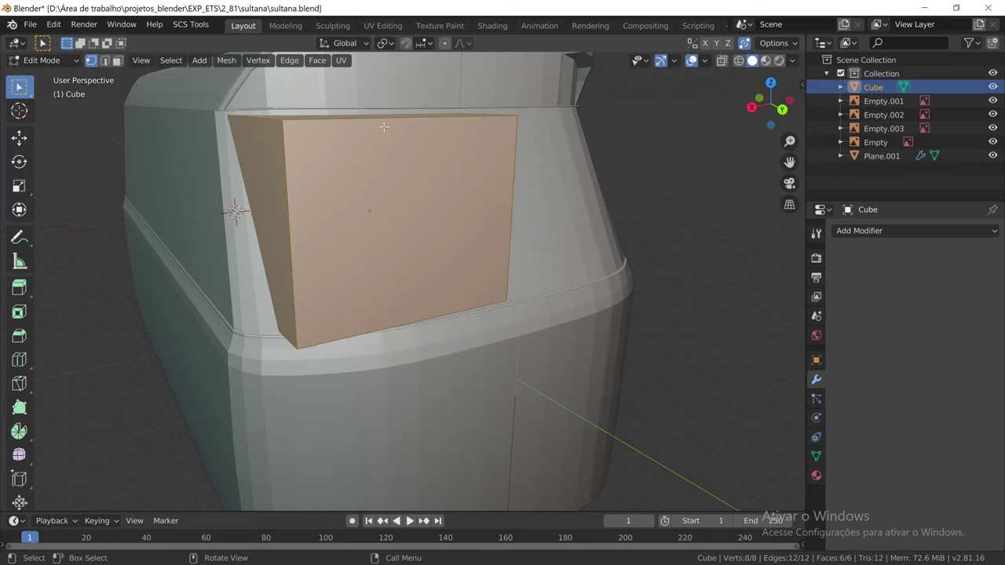
click(739, 60)
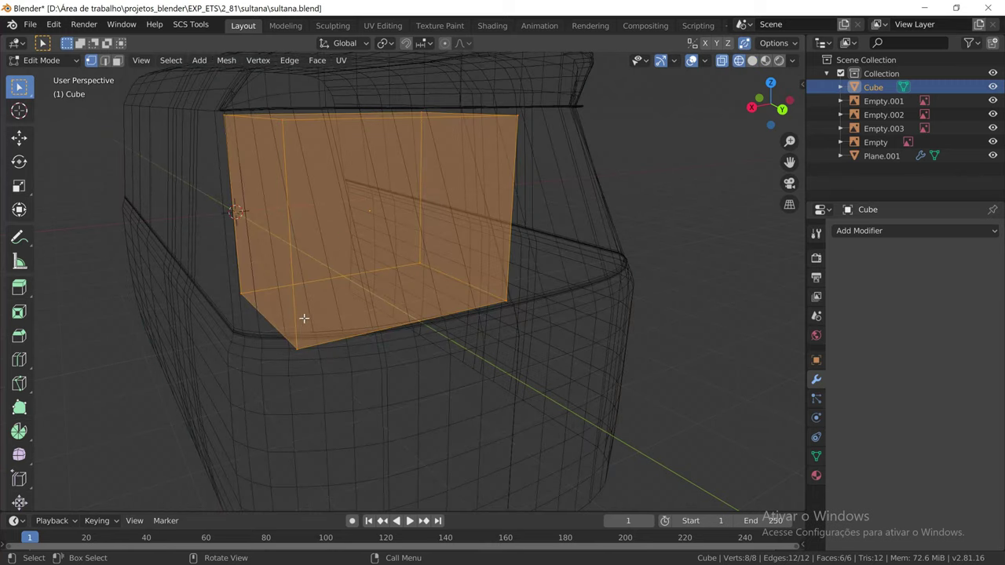
click(296, 343)
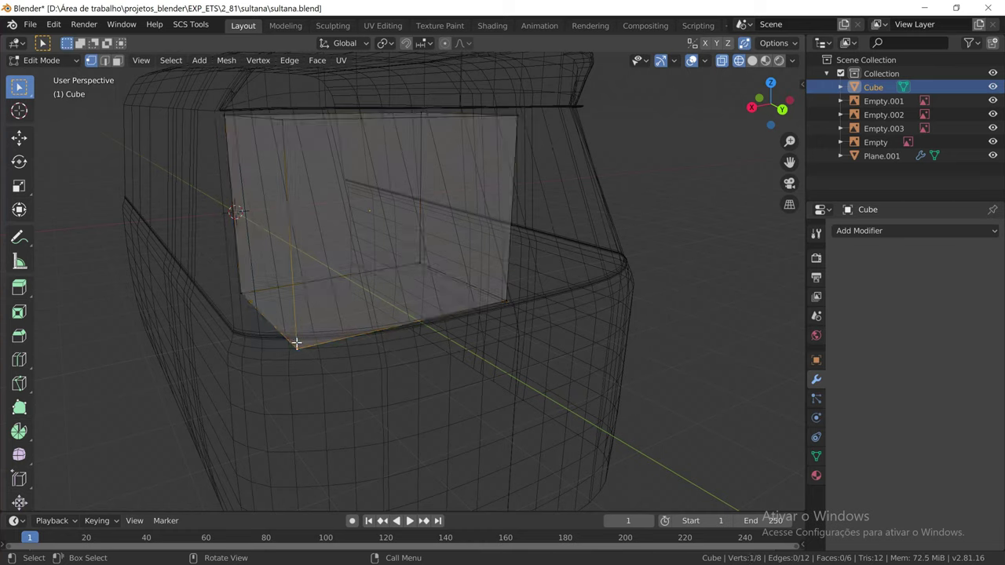
shift+click(247, 291)
click(753, 60)
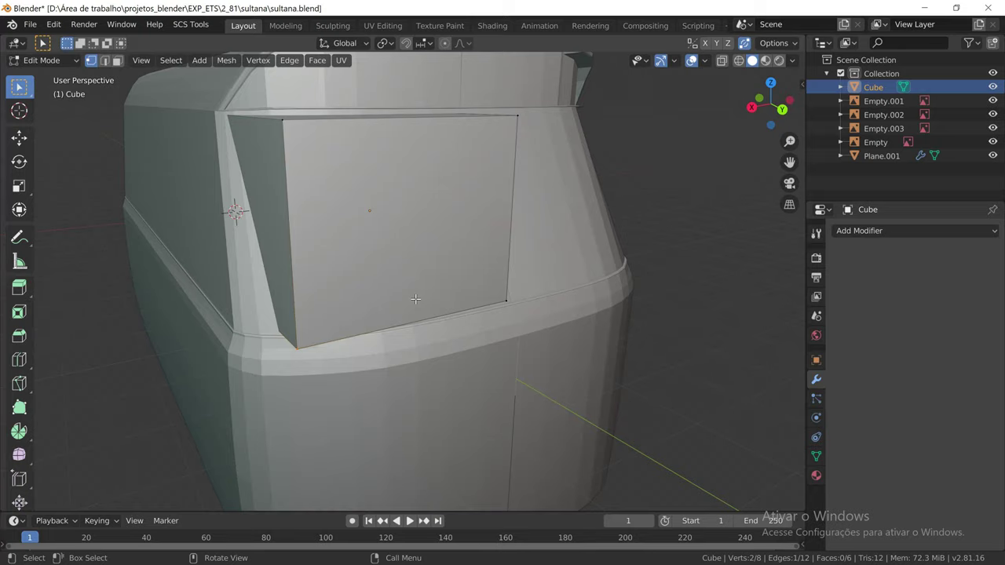
key(g)
key(x)
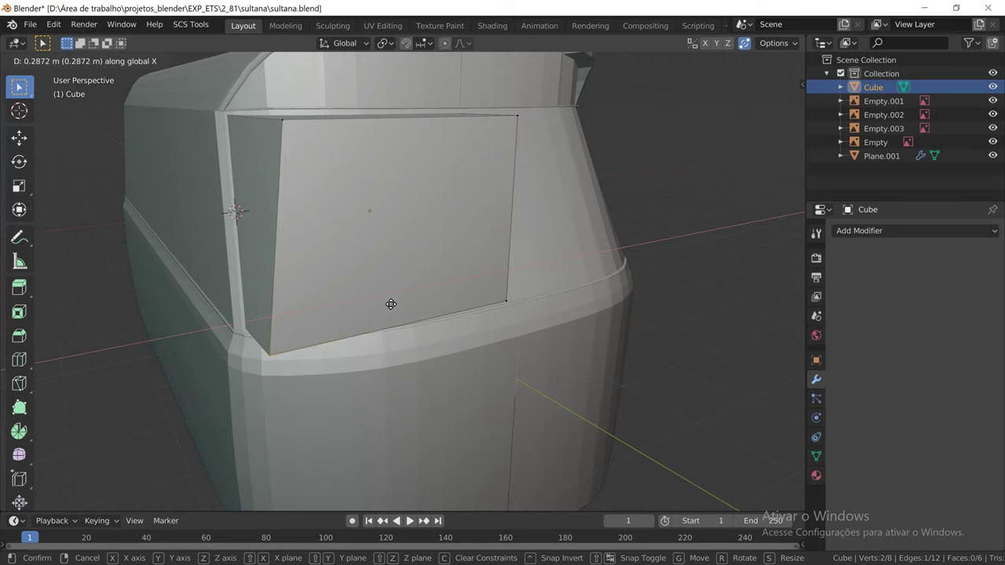
click(391, 304)
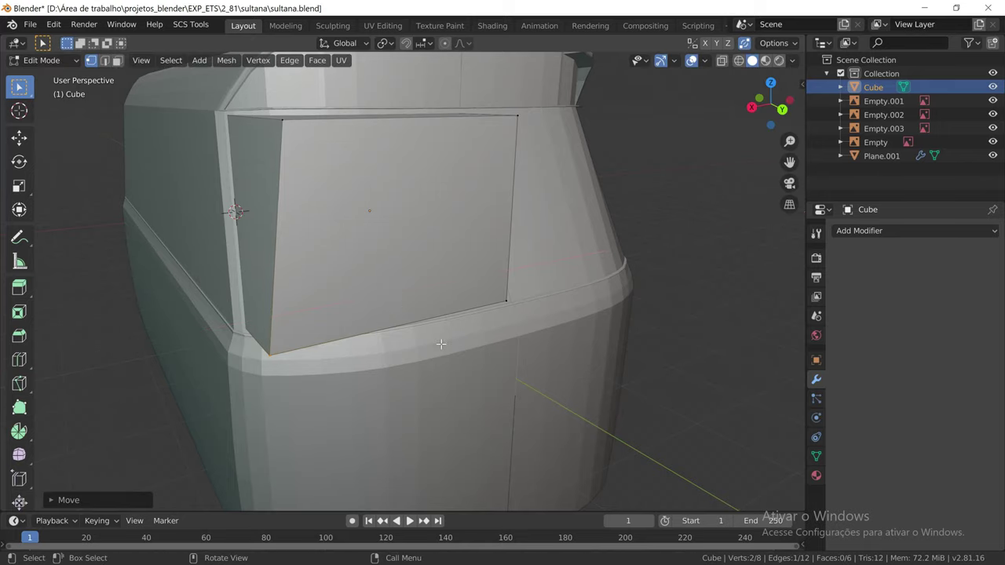
mouse_move(428, 364)
middle_down()
mouse_move(385, 365)
mouse_move(584, 359)
mouse_move(439, 364)
middle_up()
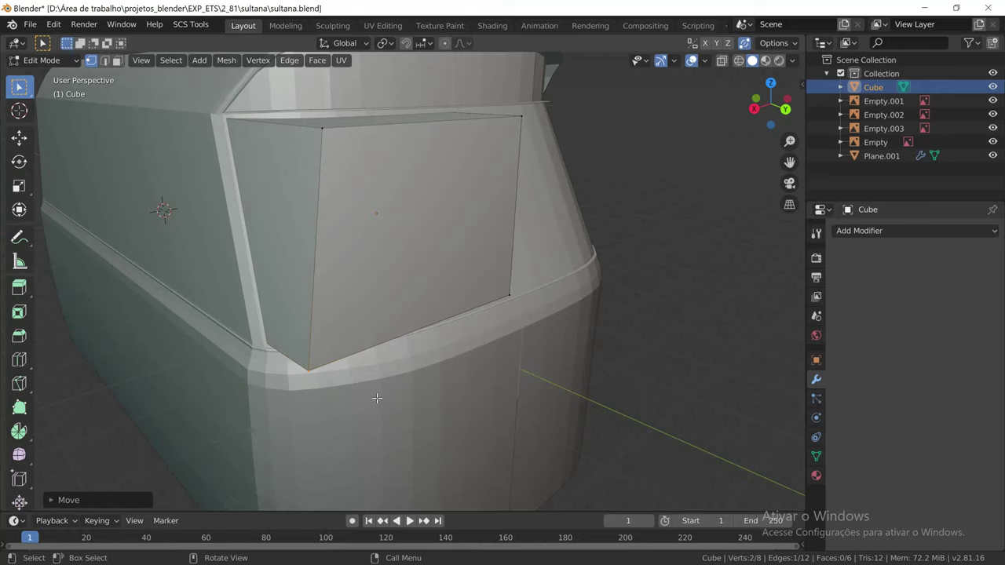
key(Tab)
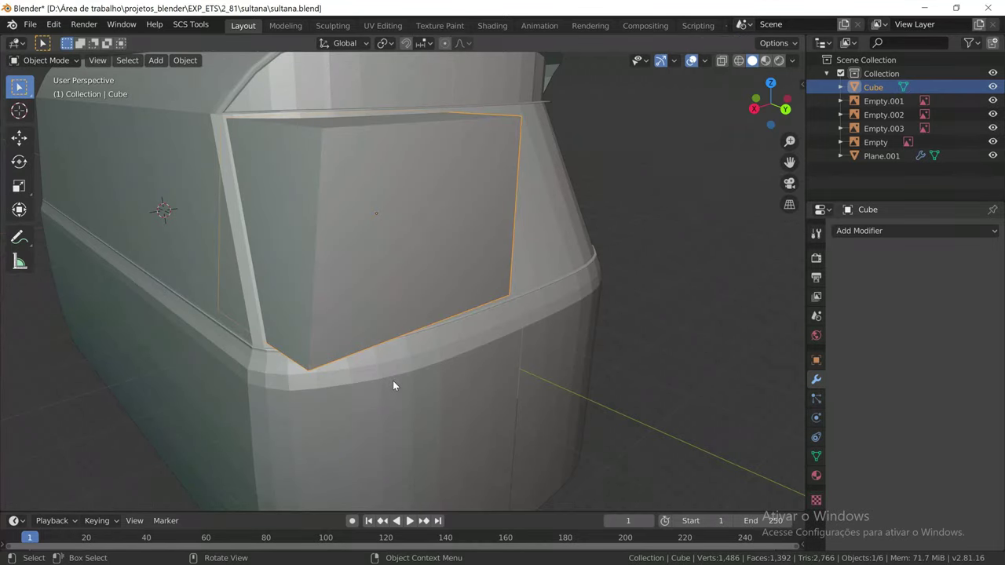
Nudge the window box slightly up along Z, then select the cab body Plane.001
key(g)
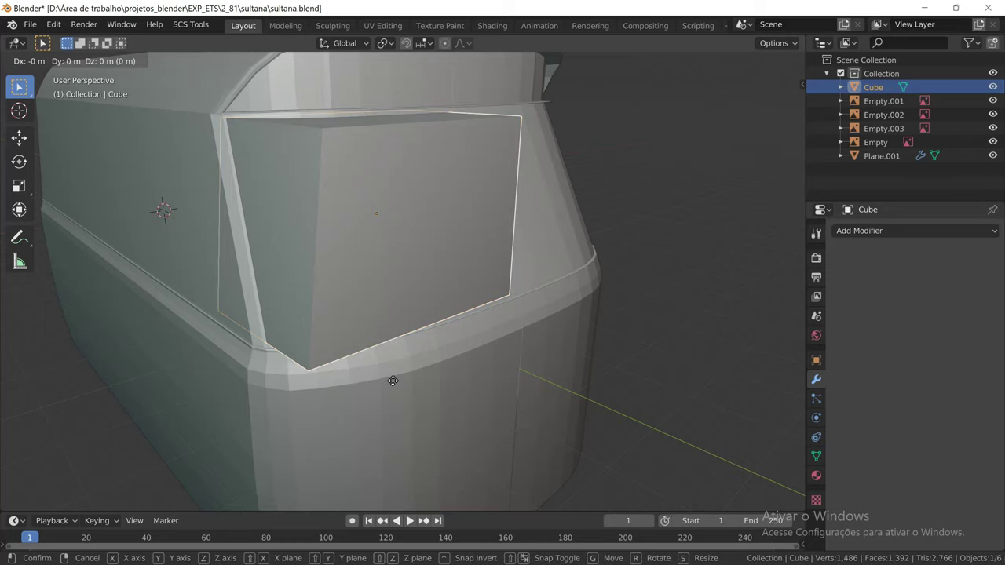
key(z)
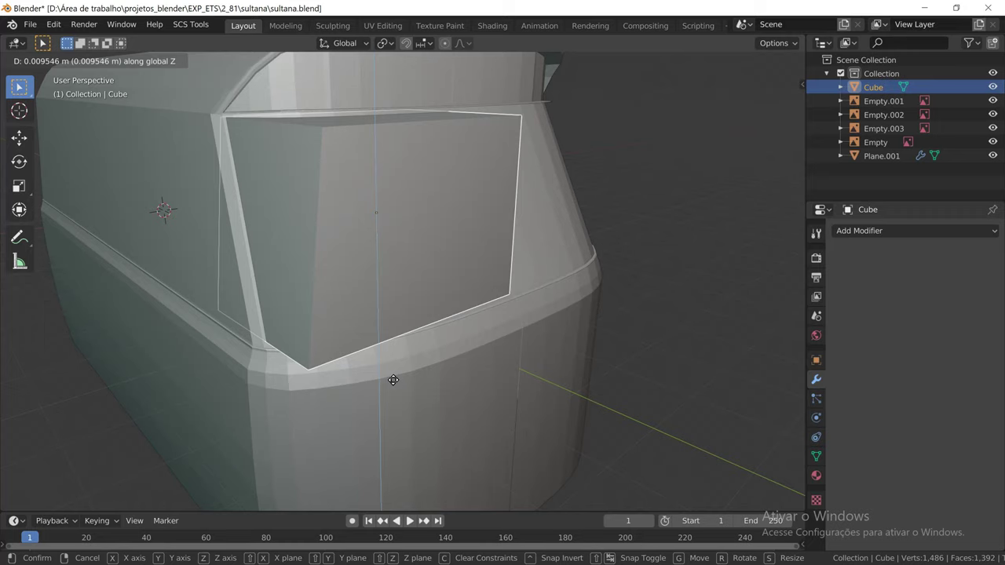
click(393, 380)
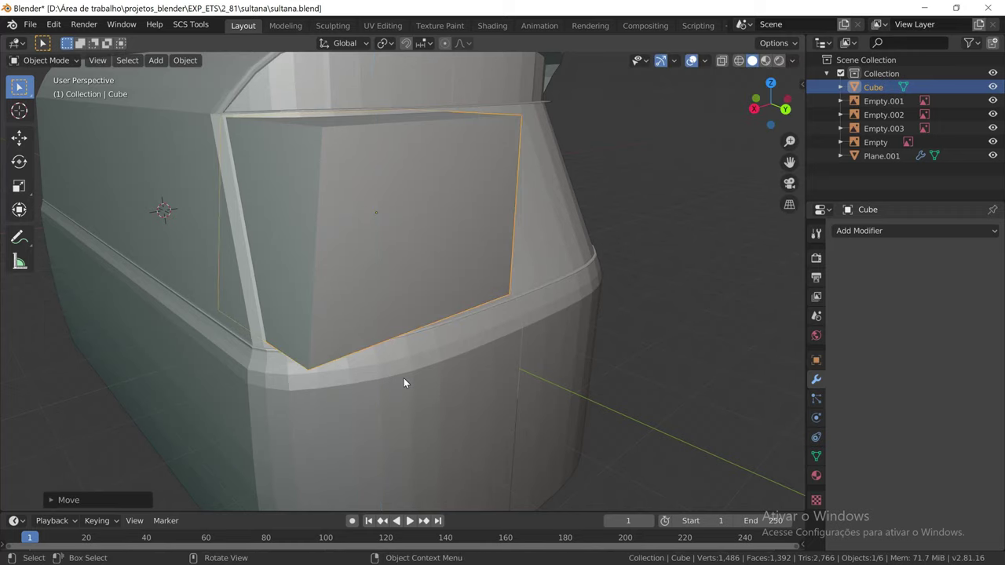
mouse_move(405, 378)
middle_down()
mouse_move(351, 374)
mouse_move(447, 365)
mouse_move(530, 373)
mouse_move(524, 366)
mouse_move(556, 379)
mouse_move(400, 378)
middle_up()
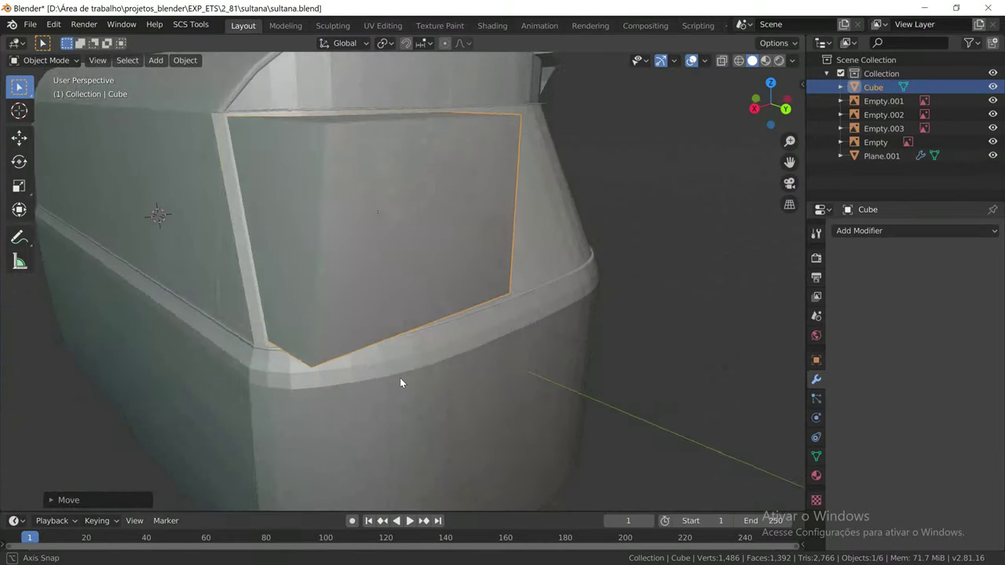
click(395, 380)
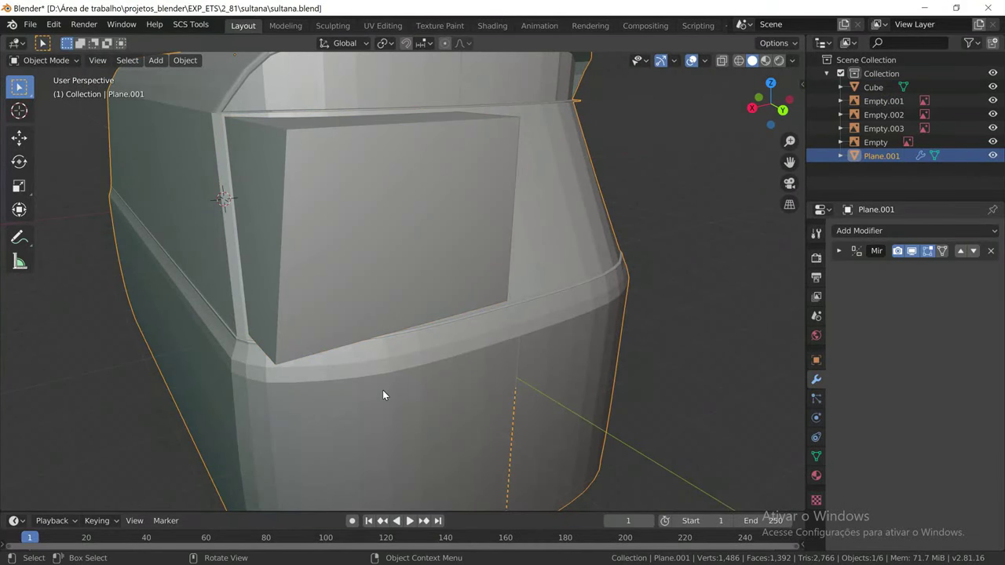
Inspect the cab body's mesh in Edit Mode, then return to Object Mode and select the Cube
key(Tab)
mouse_move(383, 390)
middle_down()
mouse_move(287, 319)
mouse_move(291, 335)
mouse_move(372, 352)
mouse_move(327, 352)
mouse_move(286, 325)
mouse_move(139, 348)
mouse_move(325, 329)
middle_up()
scroll(294, 332, up, 4)
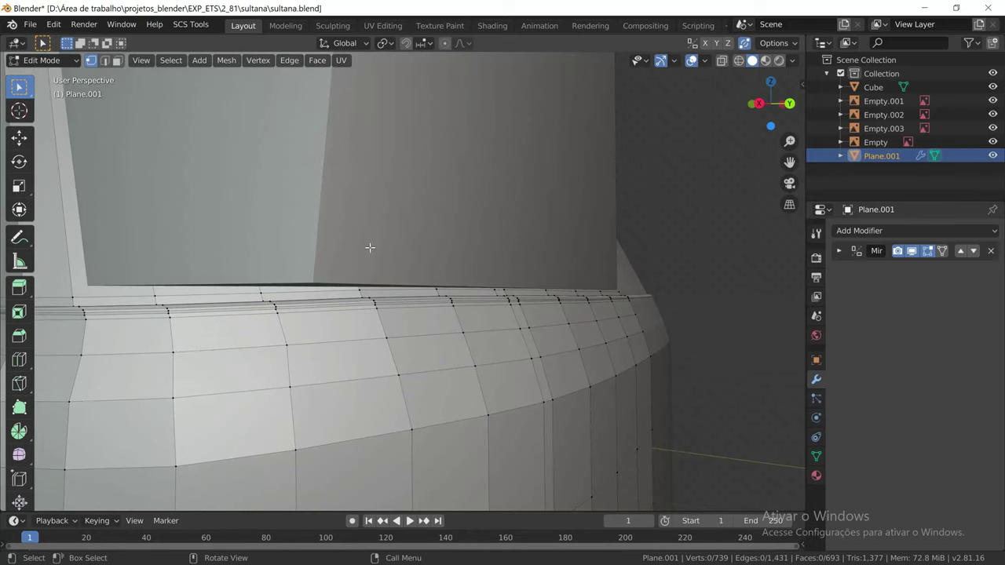
mouse_move(353, 209)
middle_down()
mouse_move(353, 359)
mouse_move(379, 447)
mouse_move(400, 350)
mouse_move(372, 361)
mouse_move(321, 350)
mouse_move(424, 364)
mouse_move(393, 366)
mouse_move(401, 366)
middle_up()
scroll(397, 357, down, 2)
scroll(400, 358, down, 2)
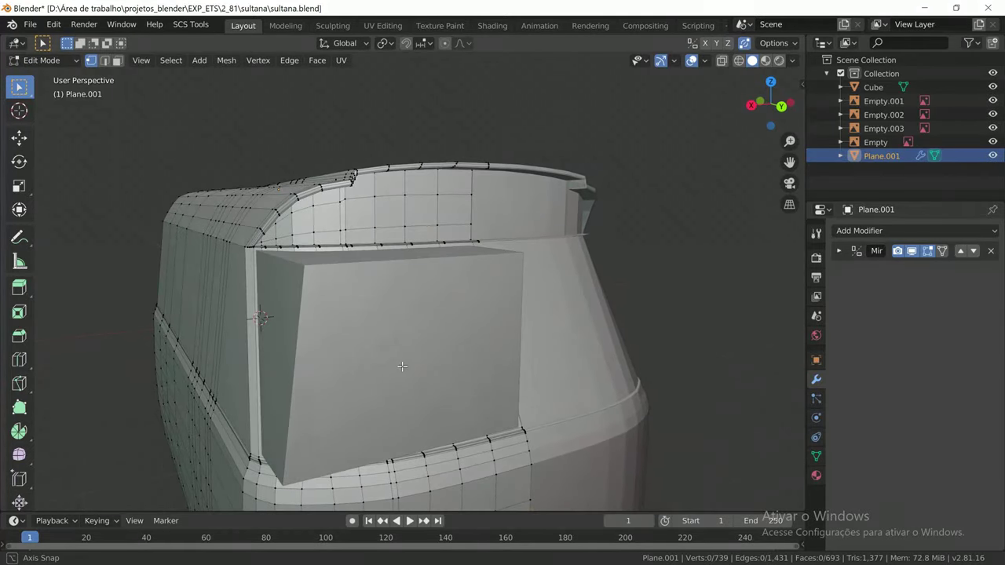
key(Tab)
click(351, 356)
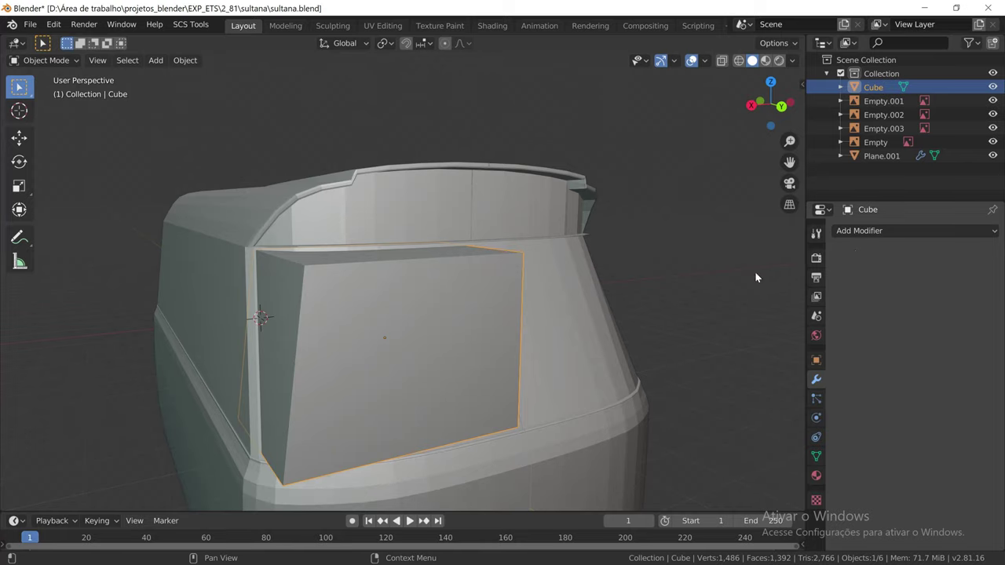
Add a Solidify modifier to the Cube panel and inspect its thickened rim
mouse_move(483, 359)
alt+middle_down()
mouse_move(443, 360)
mouse_move(505, 360)
mouse_move(441, 357)
mouse_move(484, 363)
alt+middle_up()
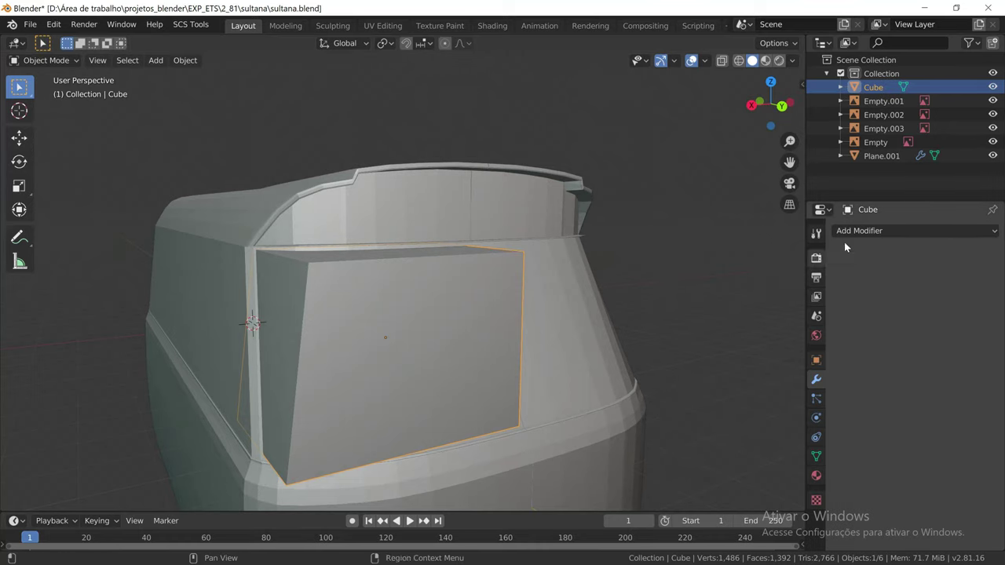
click(866, 230)
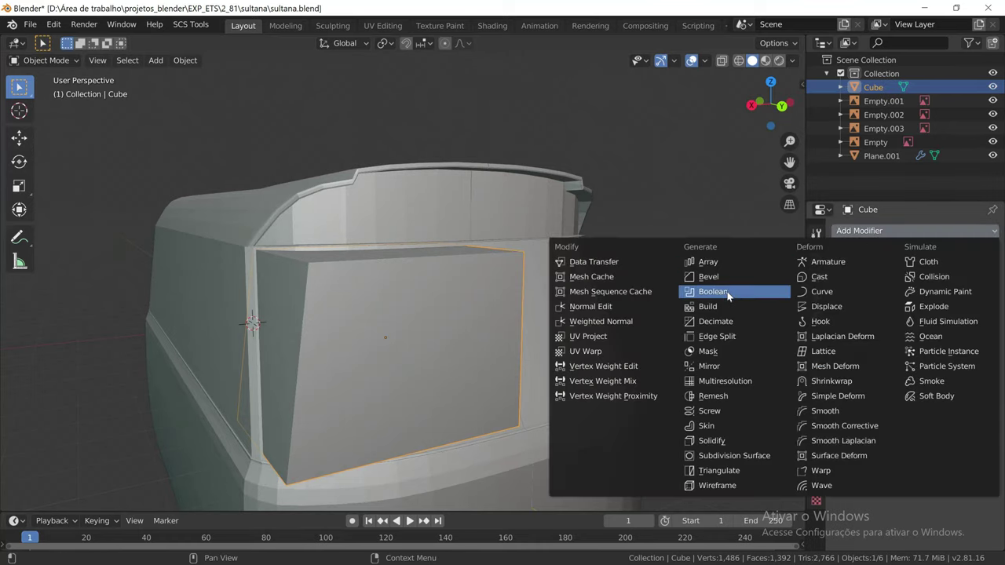
click(726, 443)
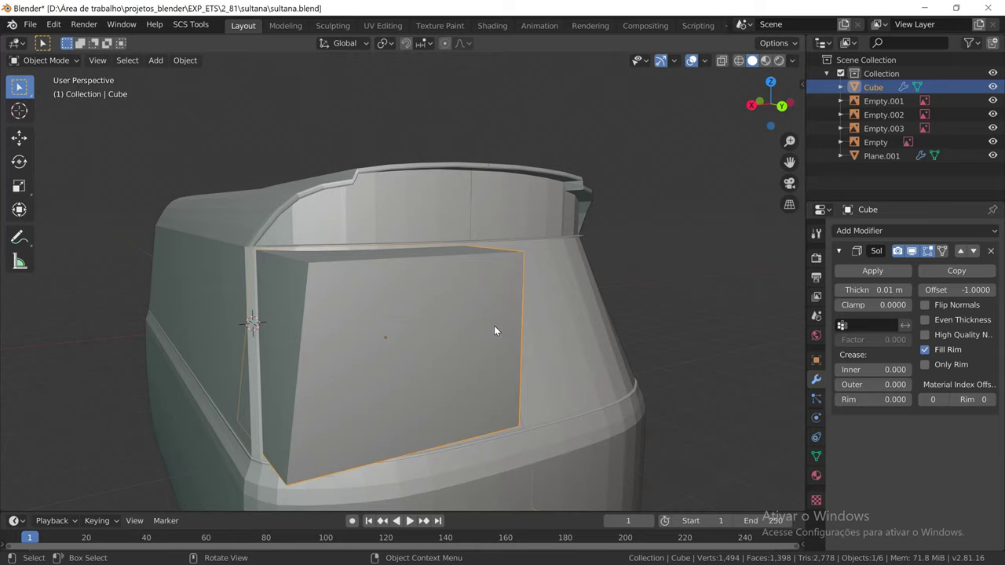
scroll(377, 328, up, 1)
scroll(377, 328, up, 3)
scroll(377, 328, up, 2)
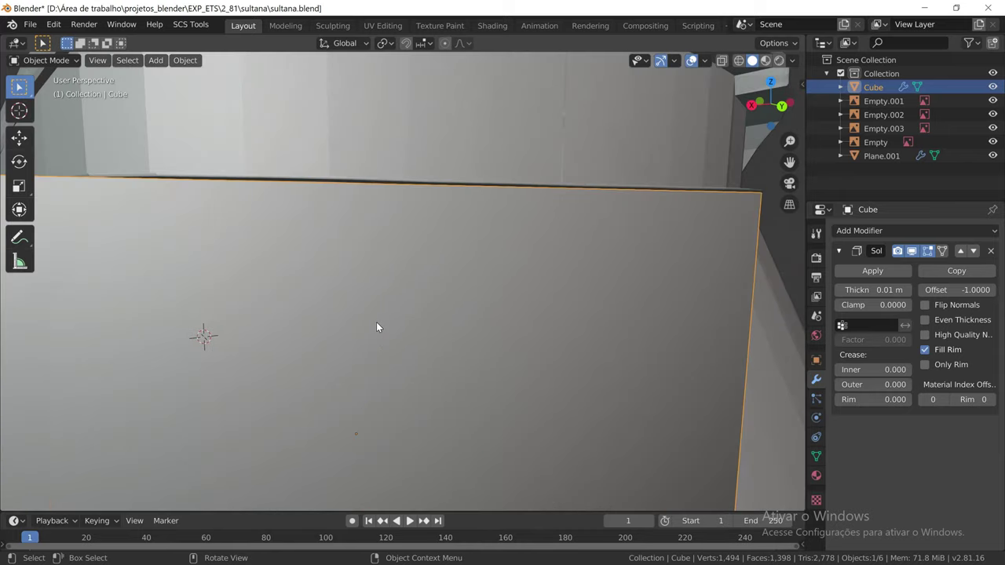
scroll(376, 327, up, 2)
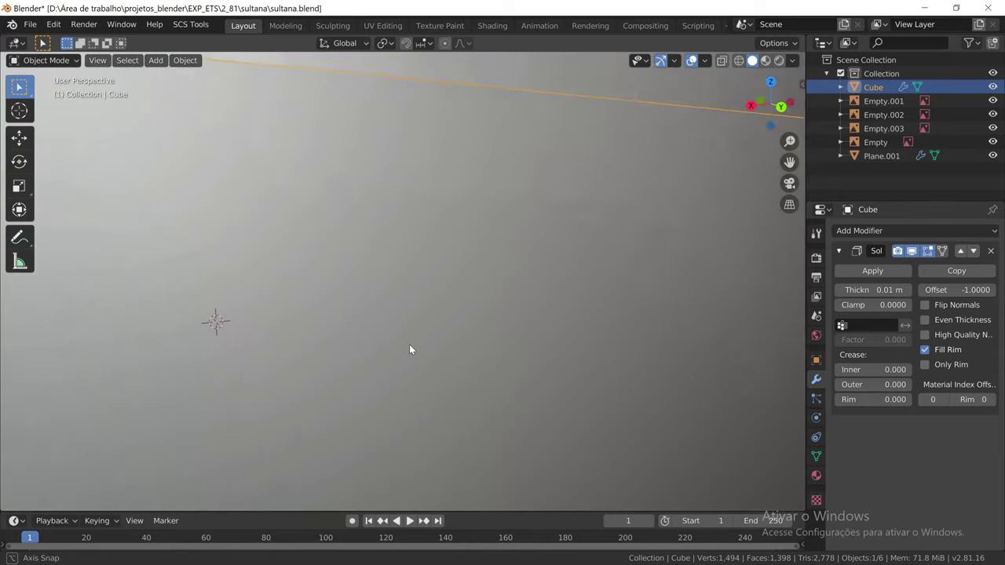
mouse_move(410, 348)
middle_down()
mouse_move(351, 351)
mouse_move(359, 346)
middle_up()
mouse_move(443, 347)
ctrl+middle_down()
mouse_move(437, 329)
mouse_move(413, 330)
mouse_move(434, 334)
ctrl+middle_up()
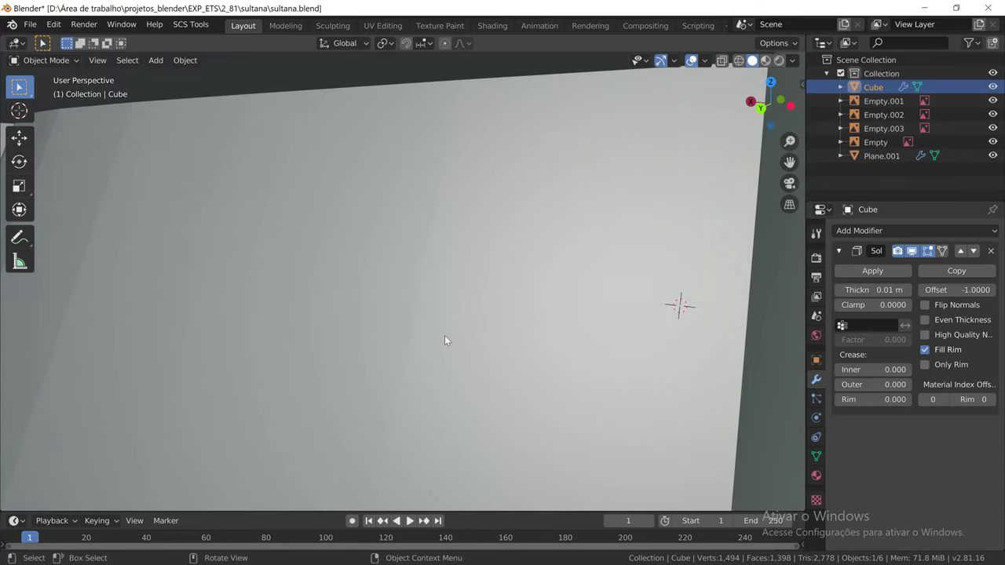
key(alt+z)
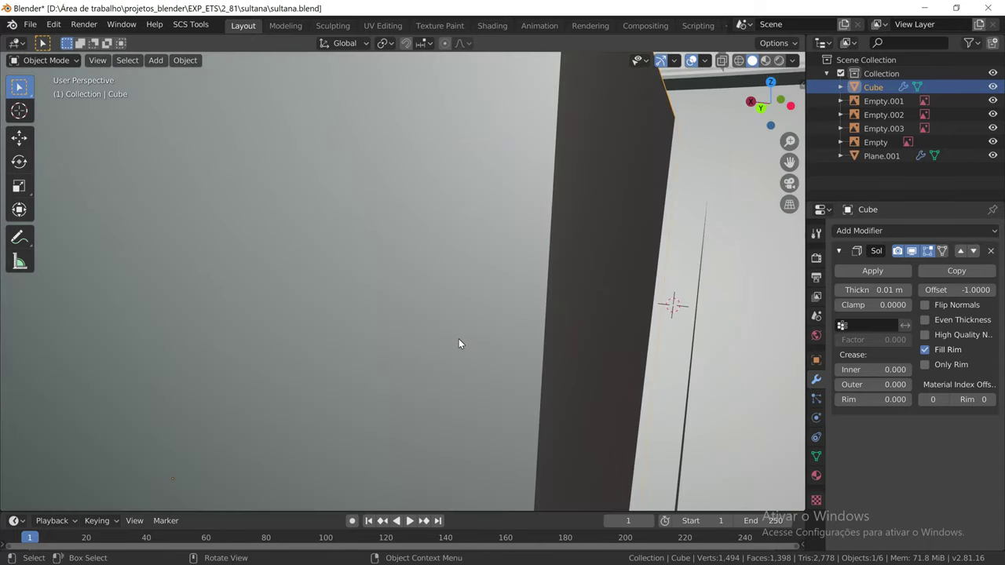
key(alt+z)
mouse_move(467, 345)
ctrl+middle_down()
mouse_move(480, 351)
mouse_move(434, 361)
mouse_move(436, 402)
ctrl+middle_up()
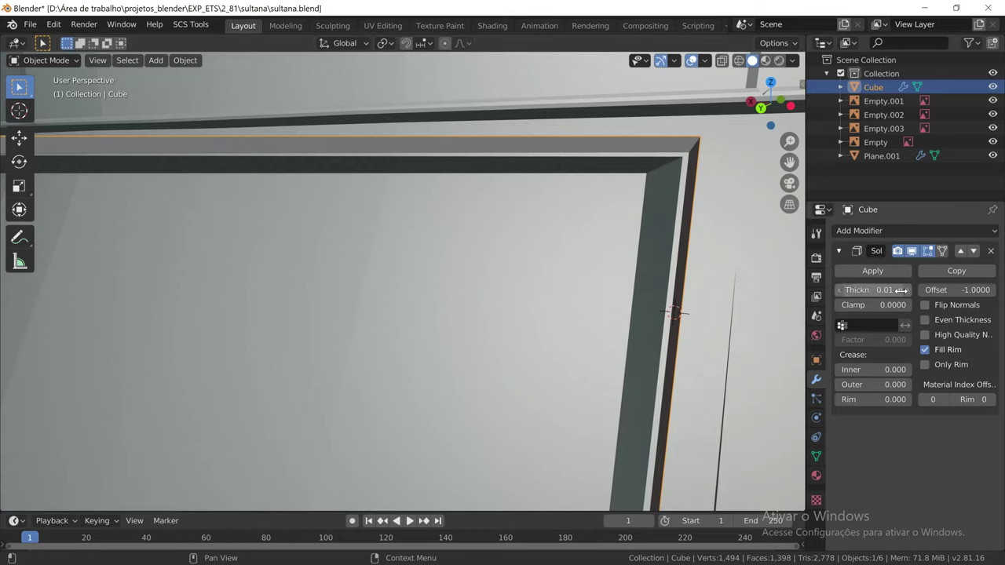
Set the Solidify thickness to 0.02 m and view the whole cab
drag(887, 287, 840, 292)
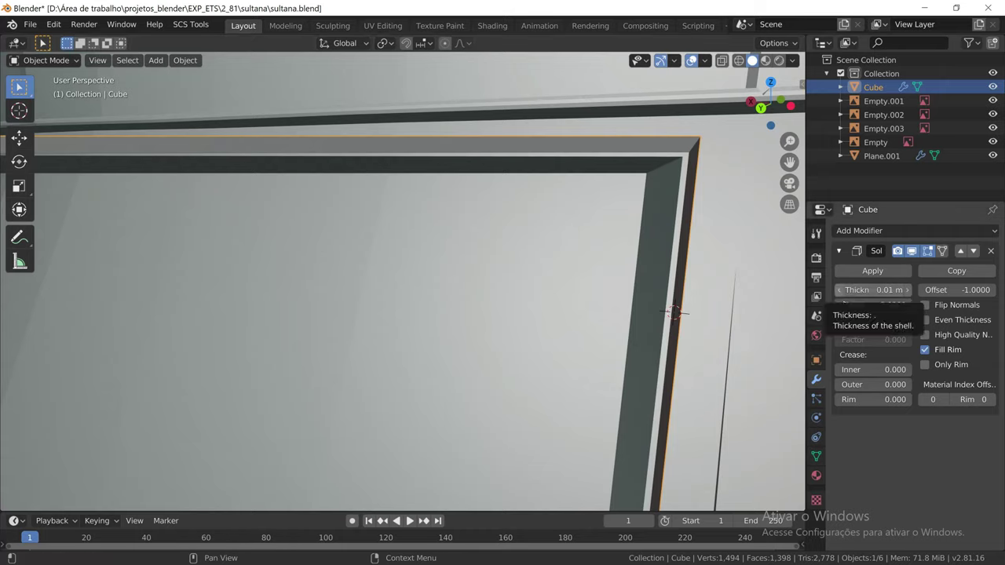
click(839, 291)
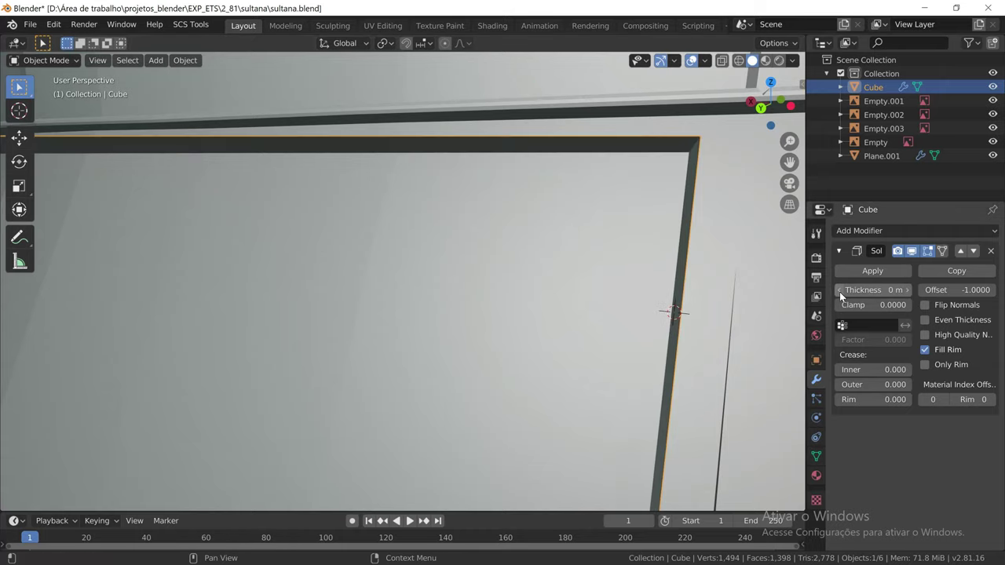
click(906, 290)
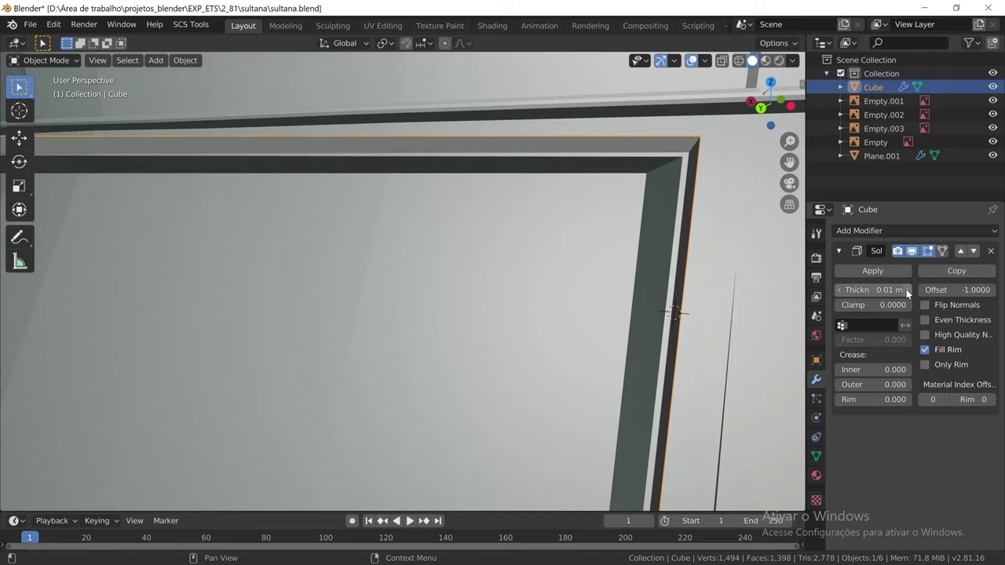
click(906, 289)
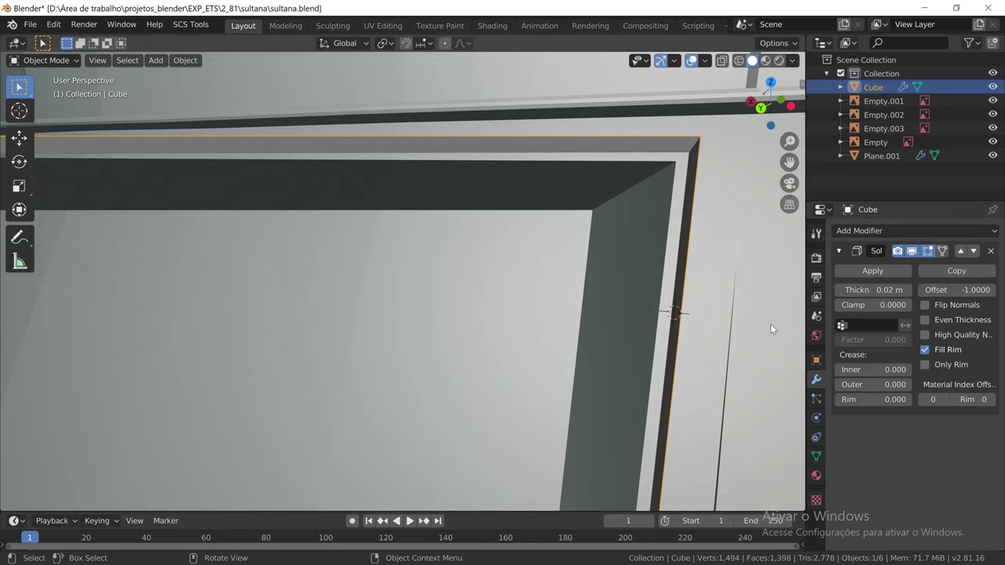
scroll(725, 325, down, 3)
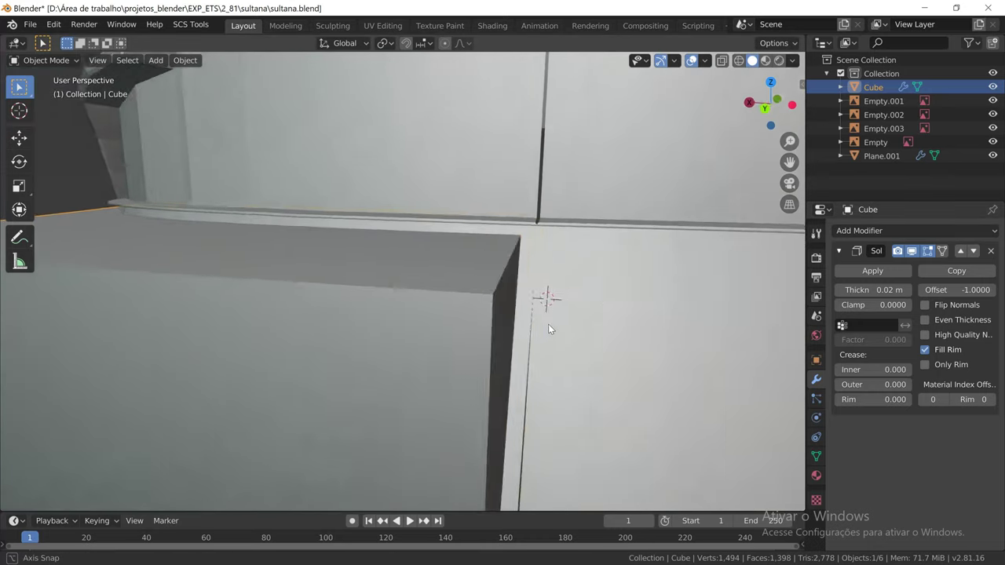
mouse_move(533, 325)
middle_down()
mouse_move(576, 321)
mouse_move(551, 311)
mouse_move(495, 319)
mouse_move(562, 311)
mouse_move(587, 341)
mouse_move(557, 319)
mouse_move(493, 321)
mouse_move(503, 317)
middle_up()
scroll(537, 314, down, 2)
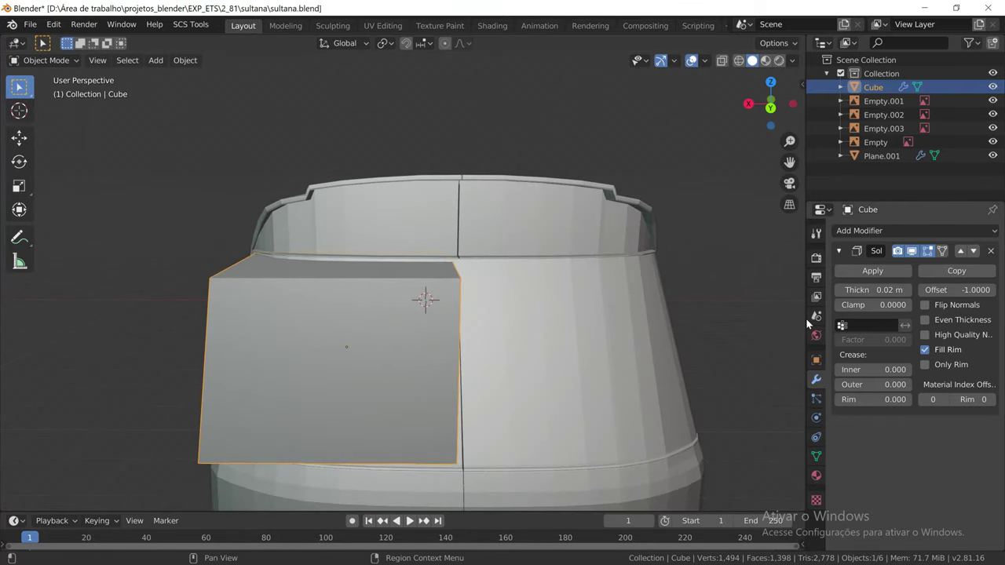
scroll(584, 354, down, 1)
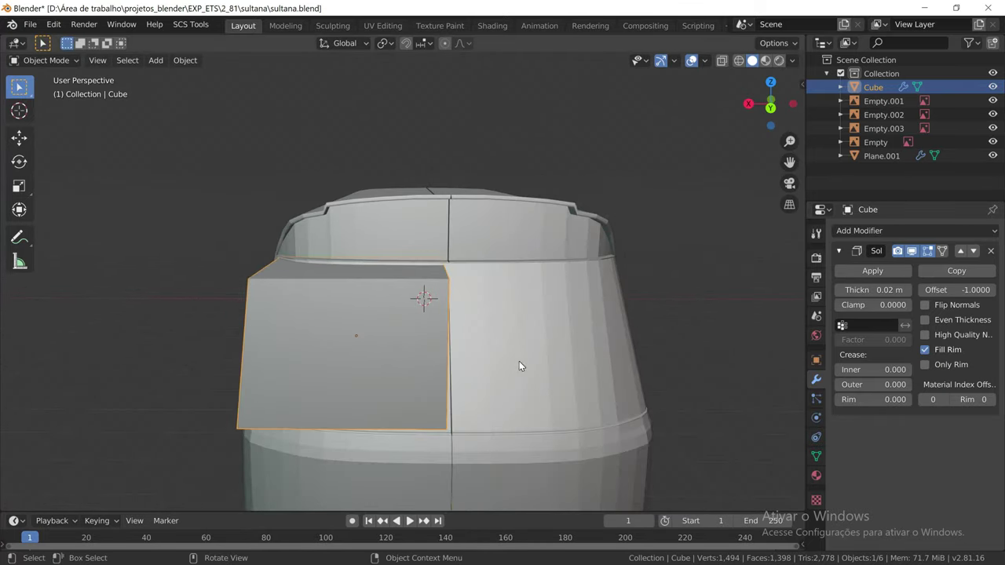
middle_drag(519, 361, 555, 354)
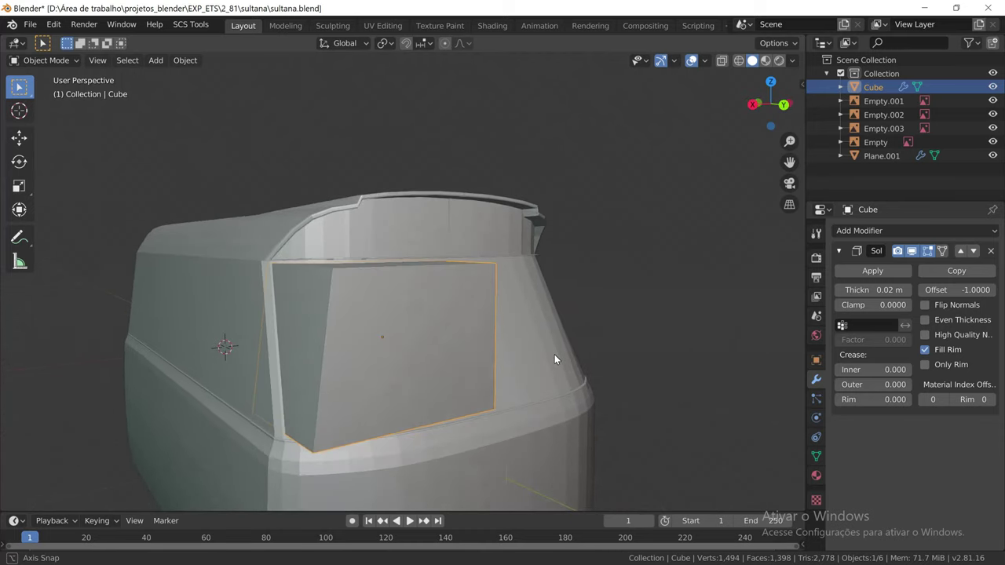
Give Plane.001 a Boolean modifier set to Union with the Cube as its object
click(385, 466)
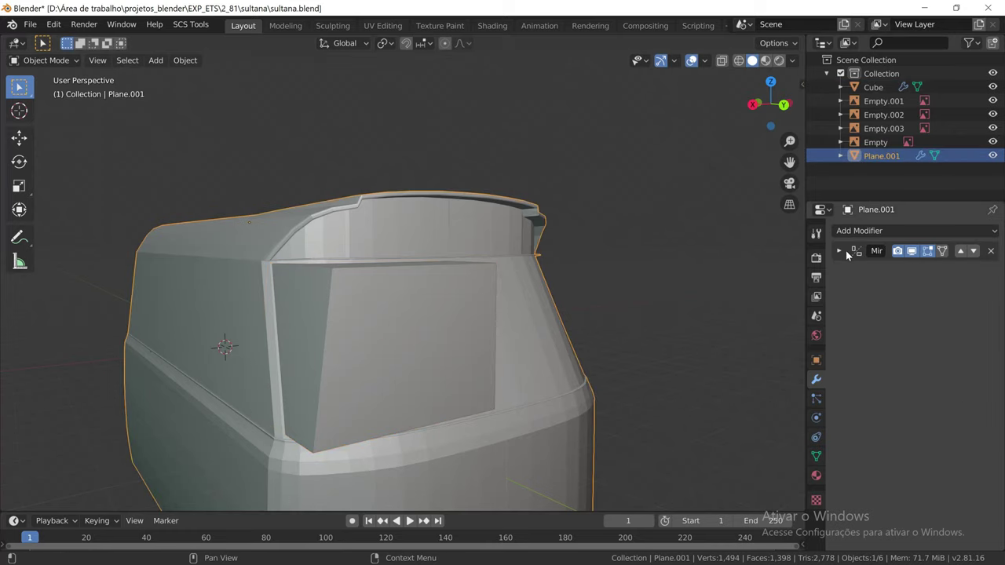
click(896, 231)
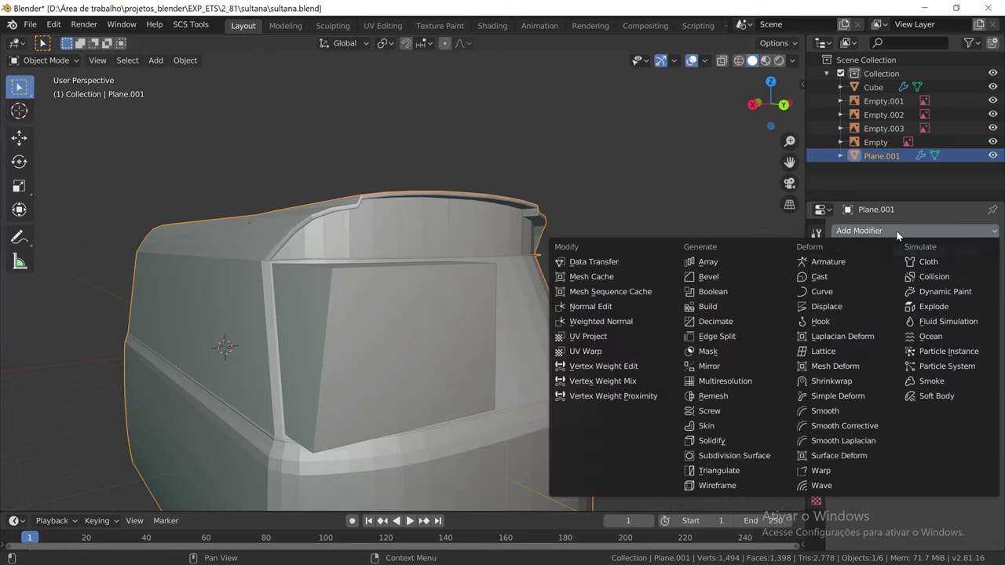
click(720, 292)
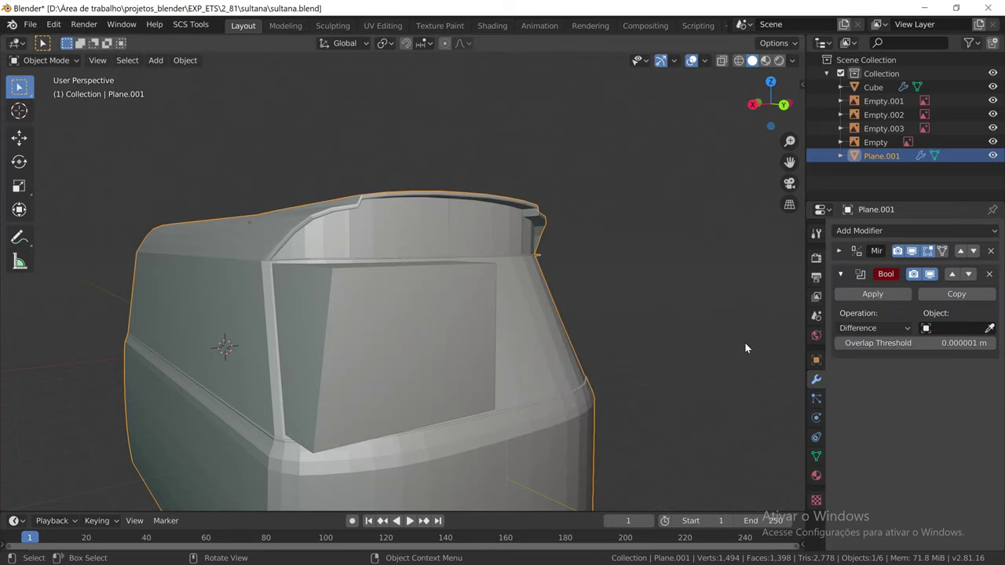
click(909, 327)
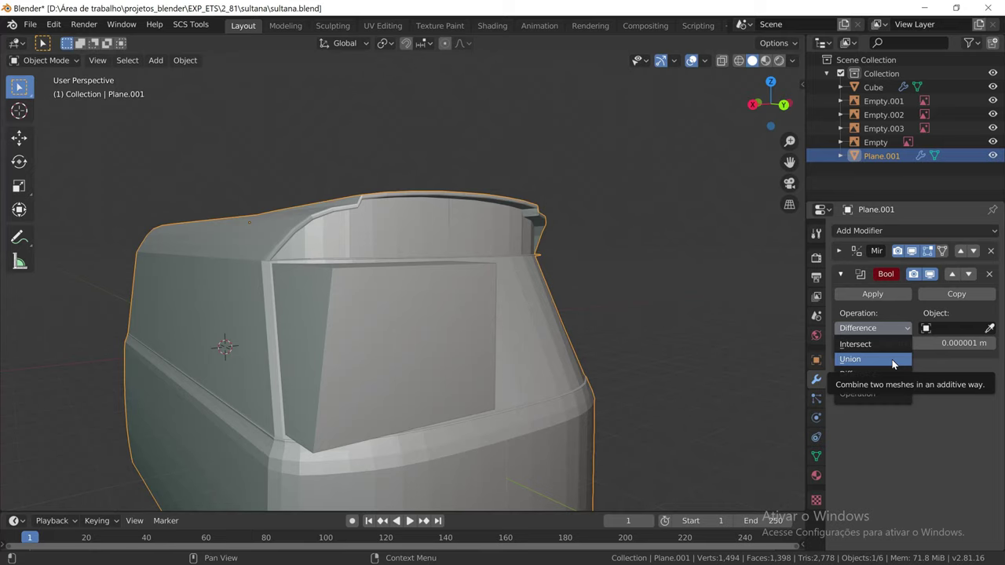
click(893, 362)
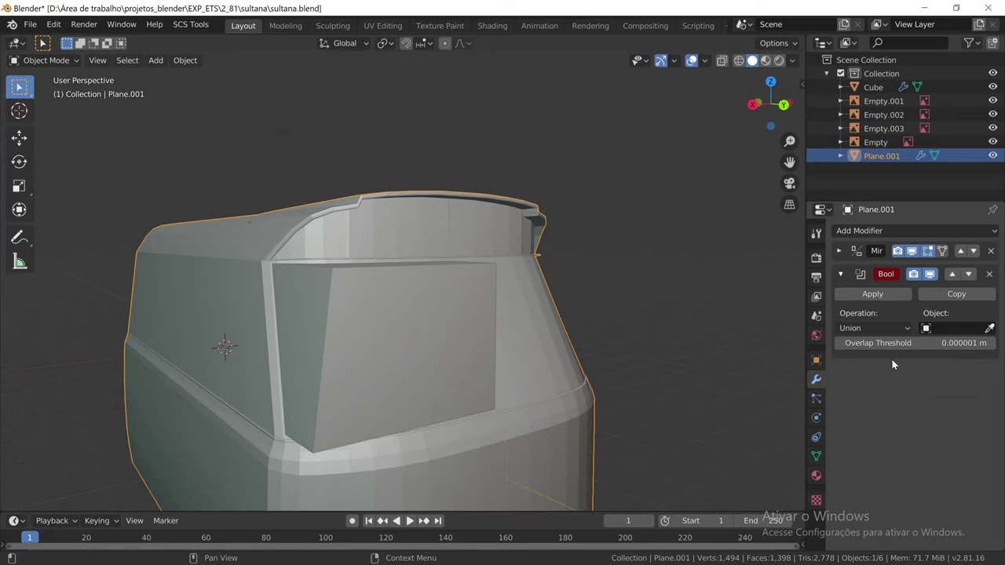
click(991, 328)
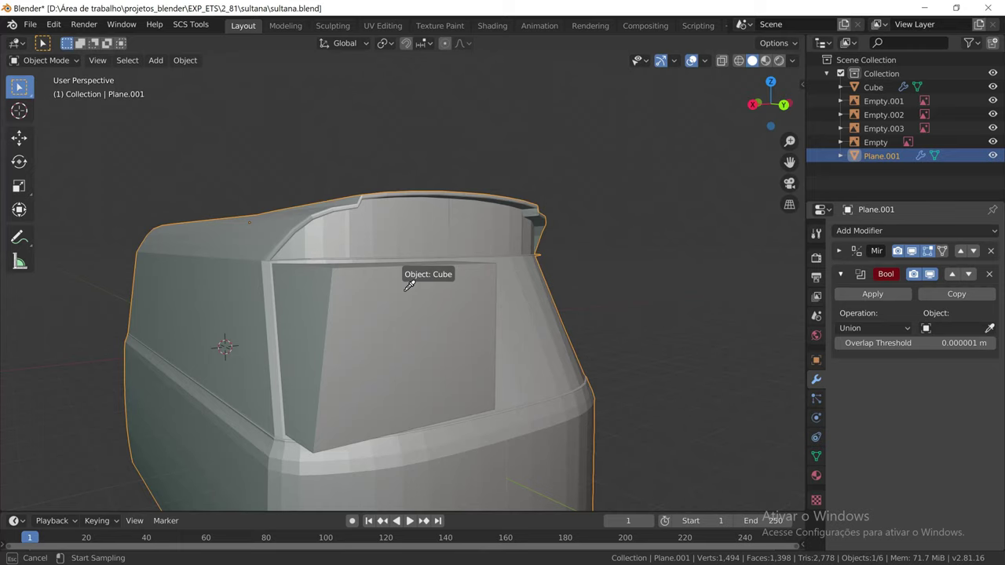
click(408, 288)
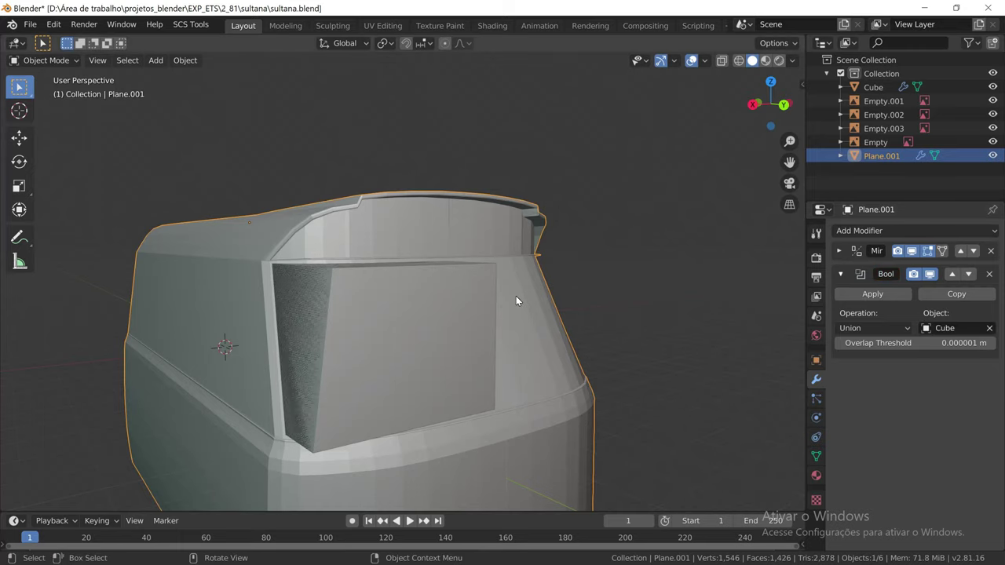
mouse_move(516, 296)
middle_down()
mouse_move(463, 304)
mouse_move(513, 299)
middle_up()
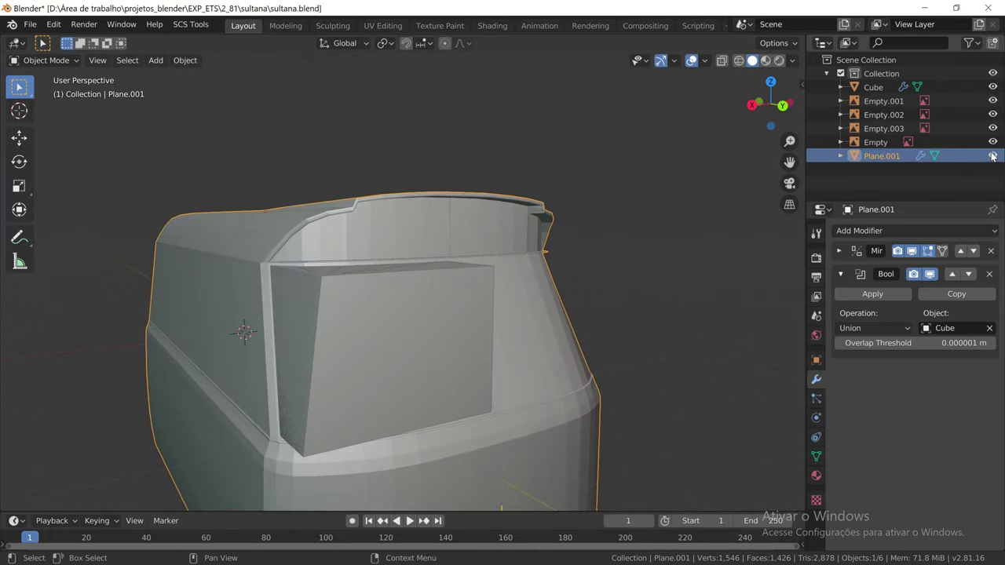
Toggle the Cube's viewport visibility to compare the merged result
click(992, 87)
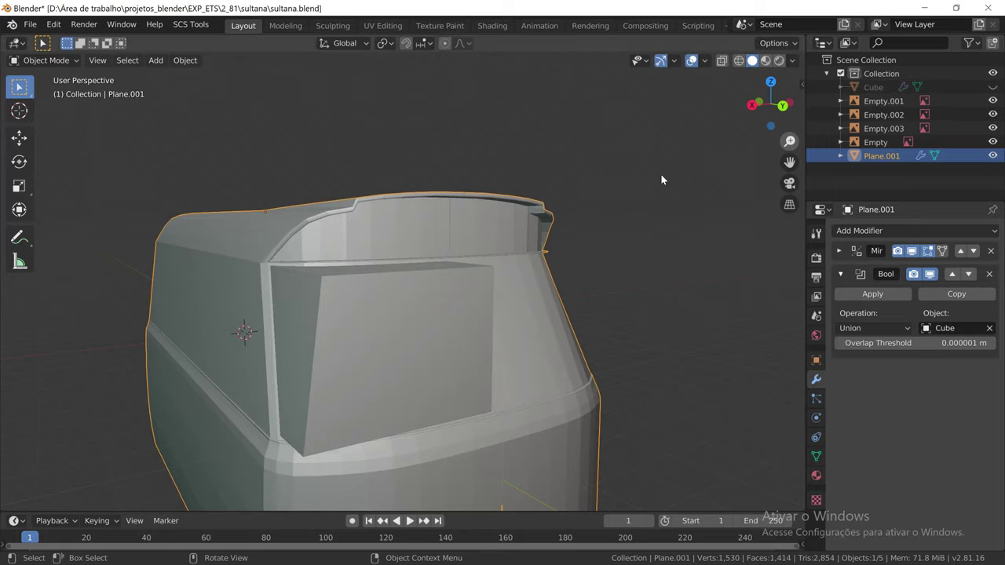
click(993, 87)
click(993, 87)
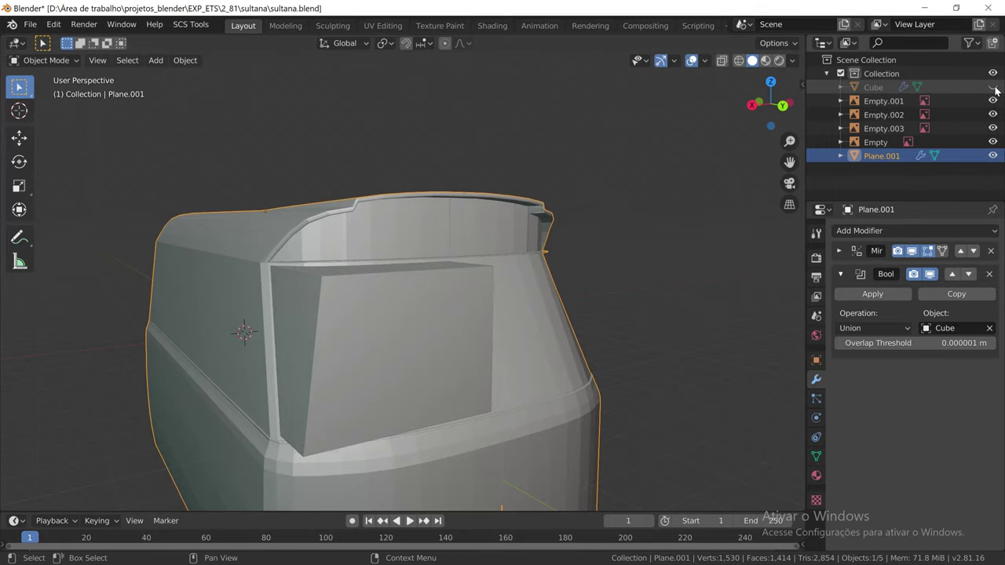
click(993, 87)
scroll(298, 316, up, 2)
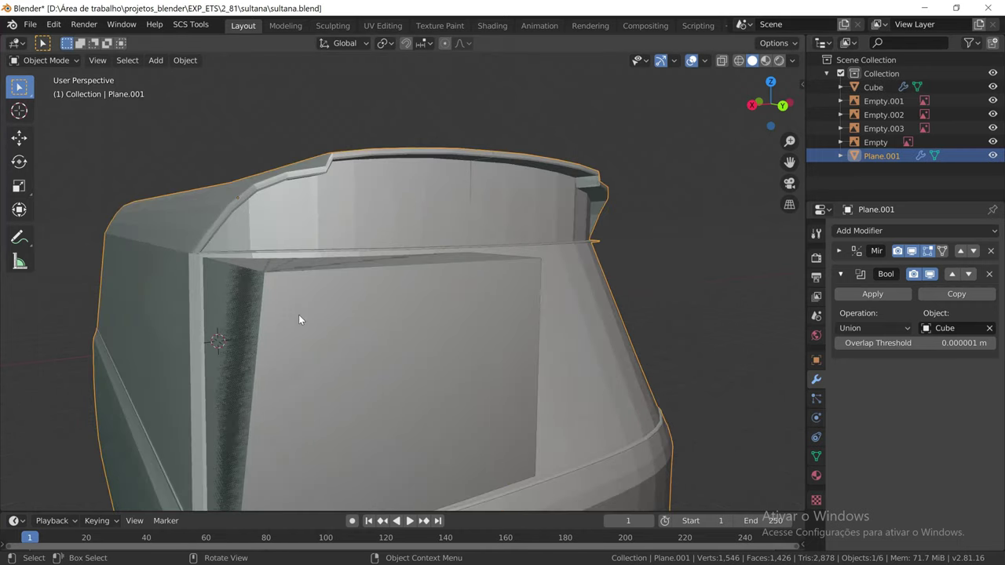
scroll(299, 316, up, 1)
scroll(299, 315, down, 1)
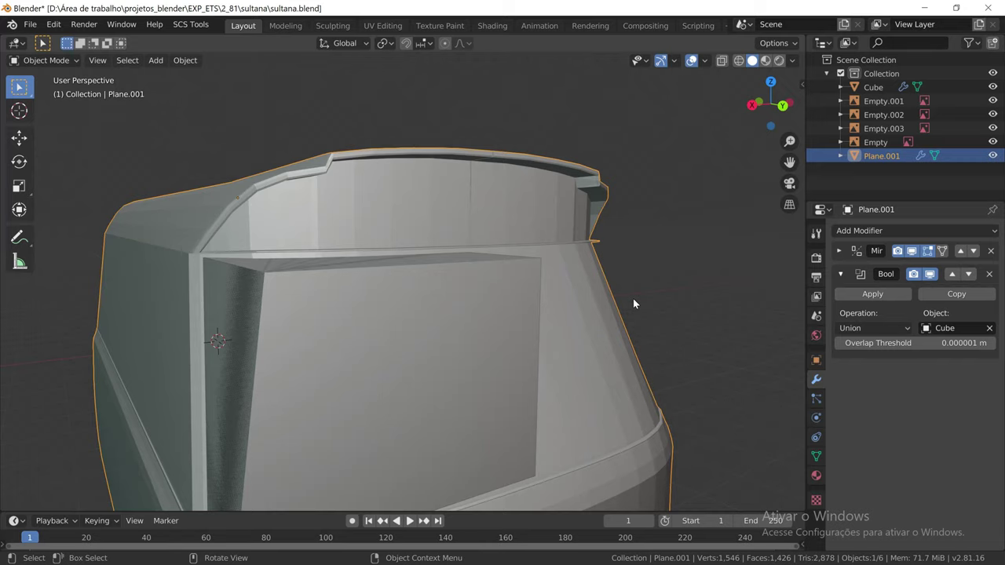
Undo until the Boolean modifier's Cube target is cleared and the Cube is visible
key(ctrl+z)
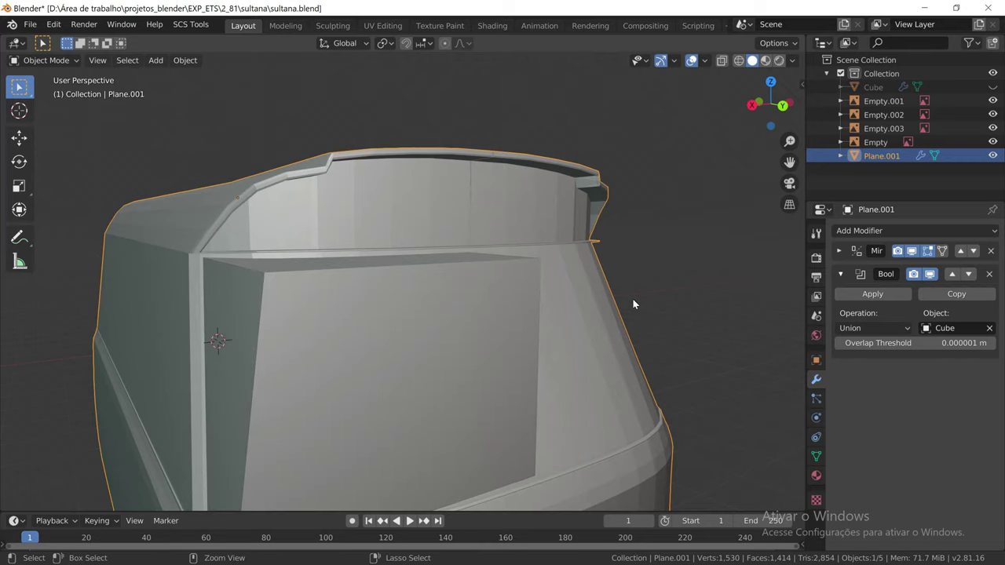
key(ctrl+shift+z)
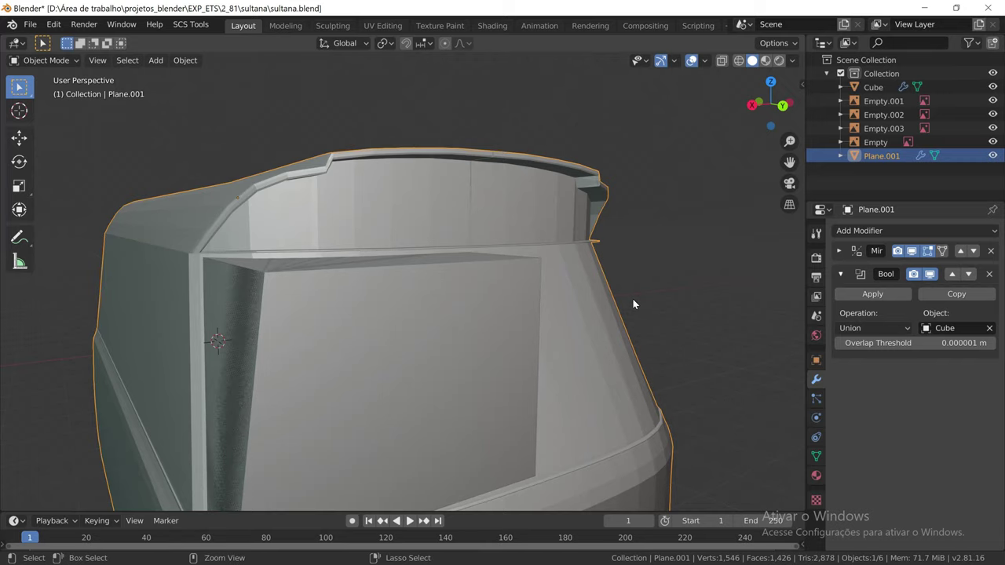
key(ctrl+z)
key(ctrl+z)
key(ctrl+z)
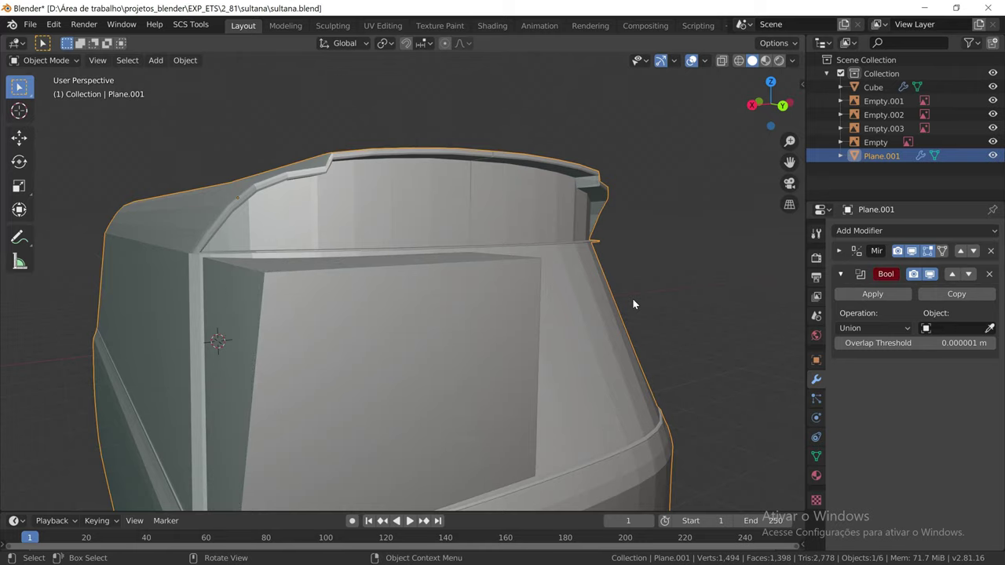
Set Plane.001's Boolean operation to Difference with the Cube as its target object
click(904, 329)
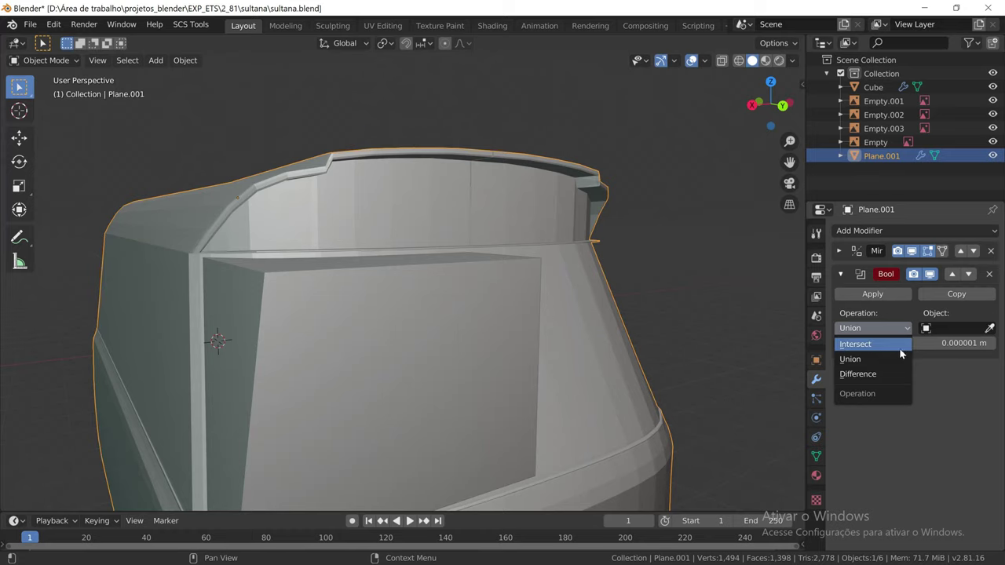
click(893, 380)
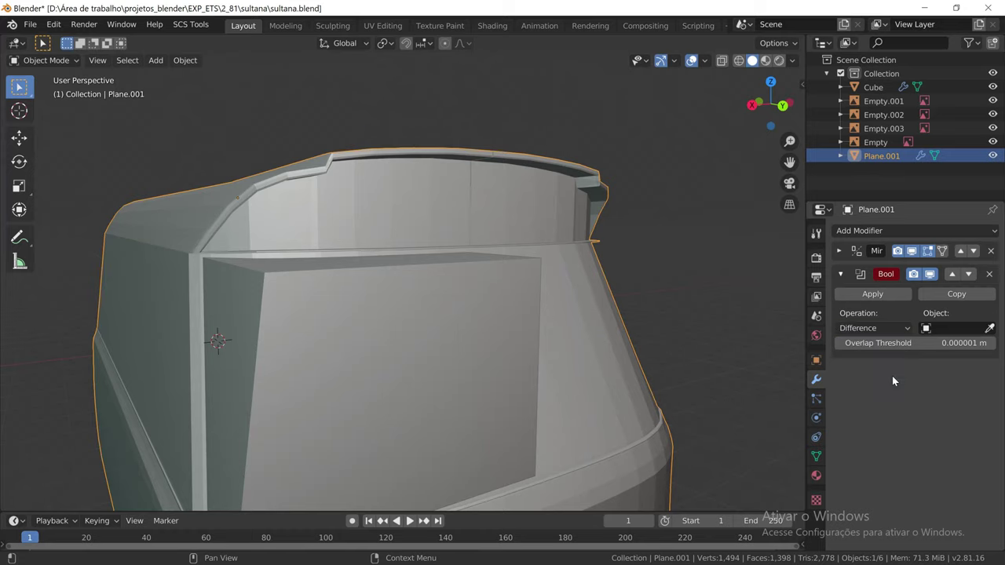
click(989, 328)
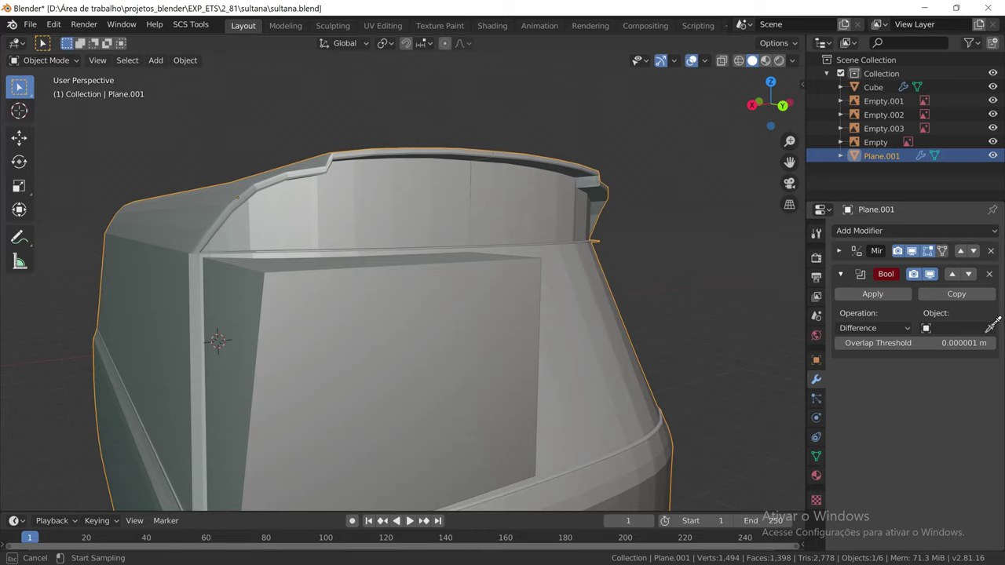
click(469, 313)
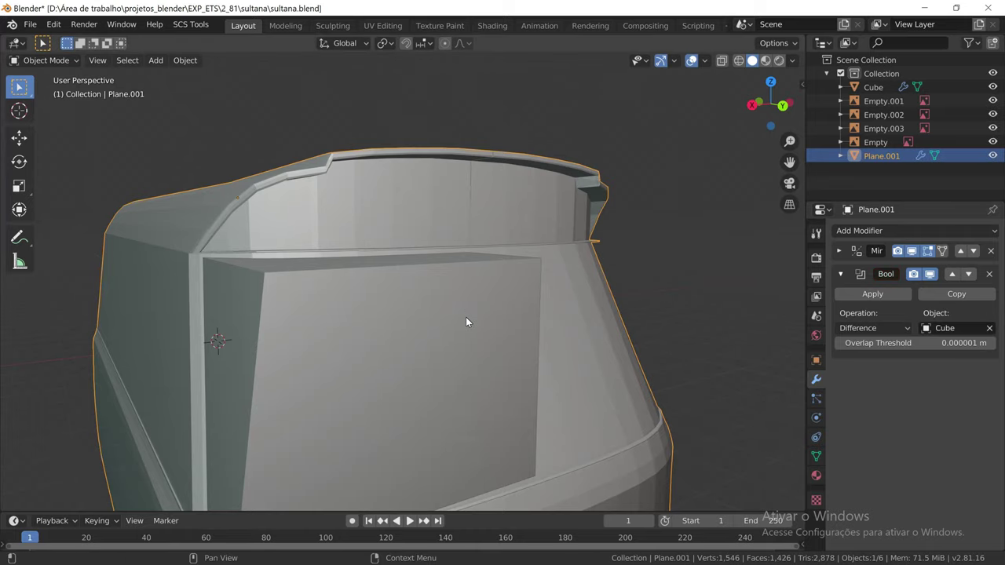
Hide the Cube and orbit to inspect the recessed windshield cut in the cab
click(993, 87)
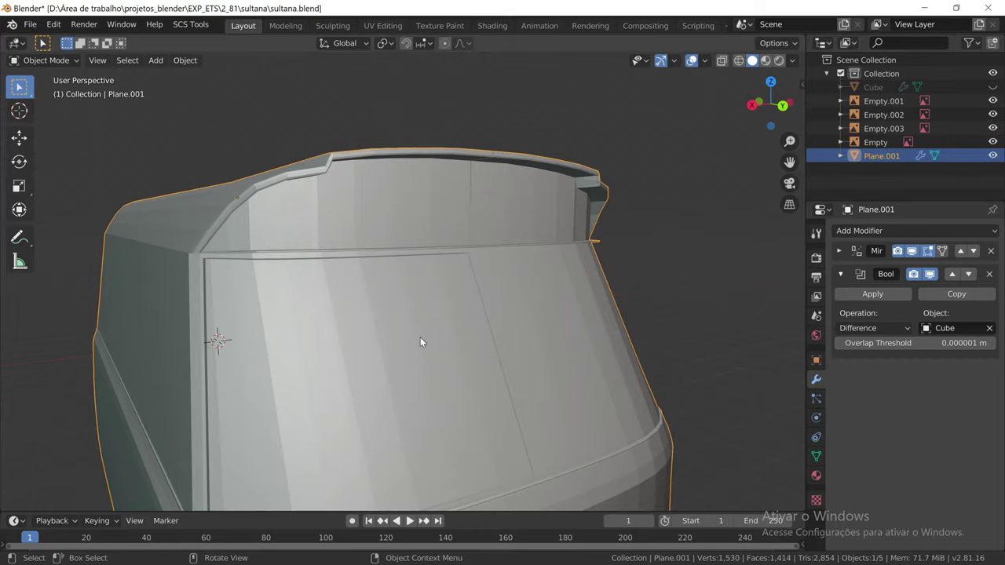
mouse_move(420, 342)
middle_down()
mouse_move(430, 325)
mouse_move(574, 328)
mouse_move(567, 344)
mouse_move(366, 345)
mouse_move(467, 335)
mouse_move(429, 334)
middle_up()
scroll(429, 335, up, 3)
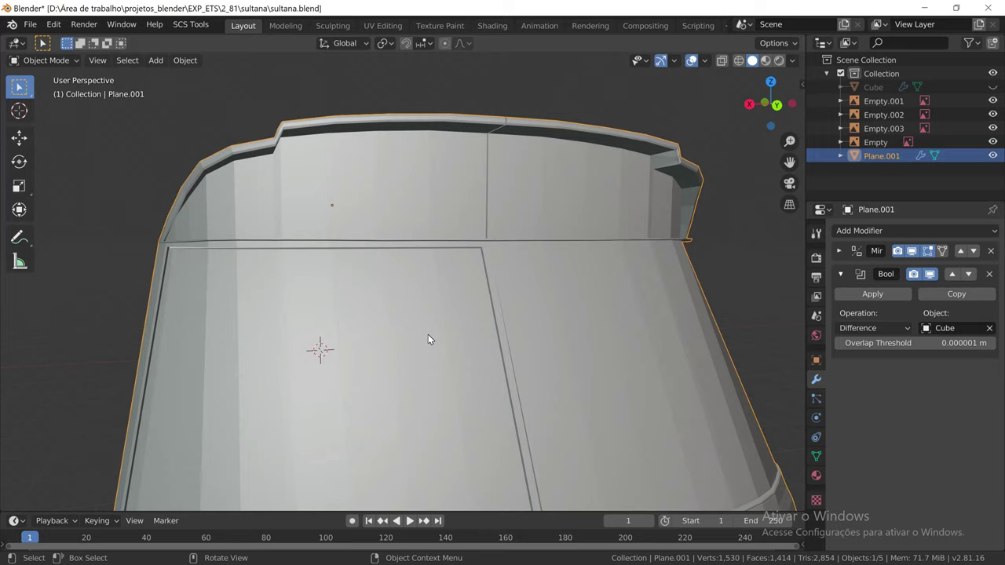
click(987, 89)
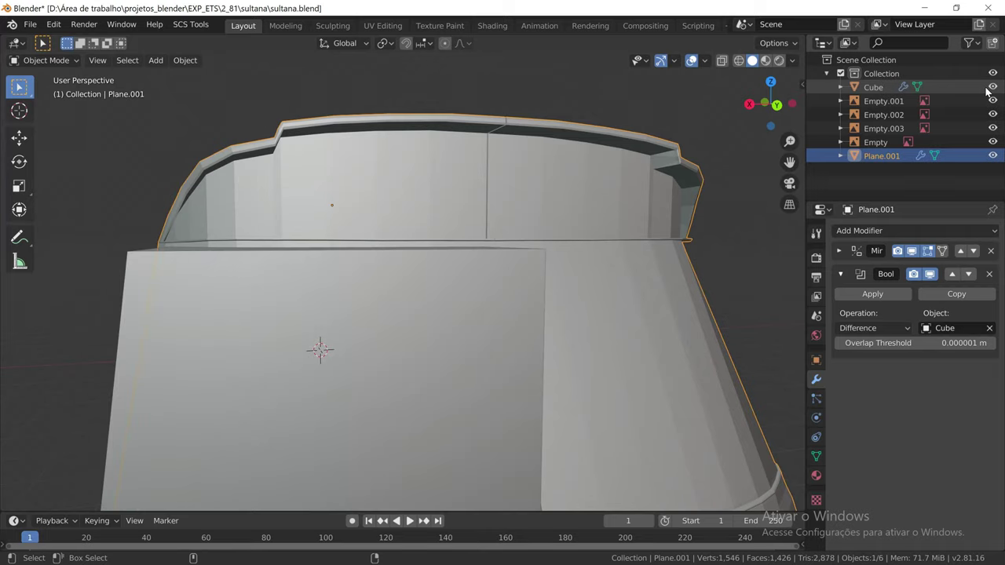
click(990, 328)
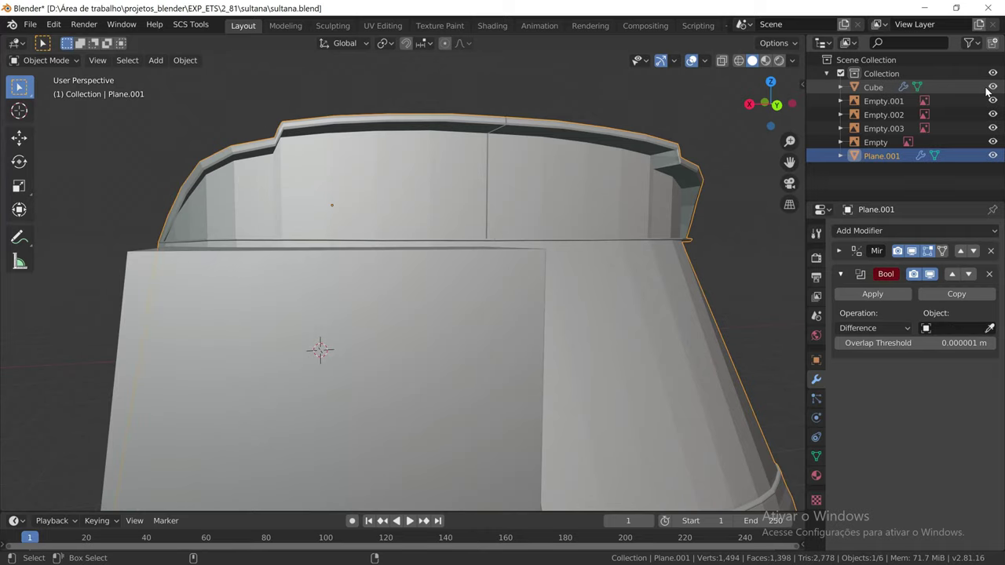
click(904, 332)
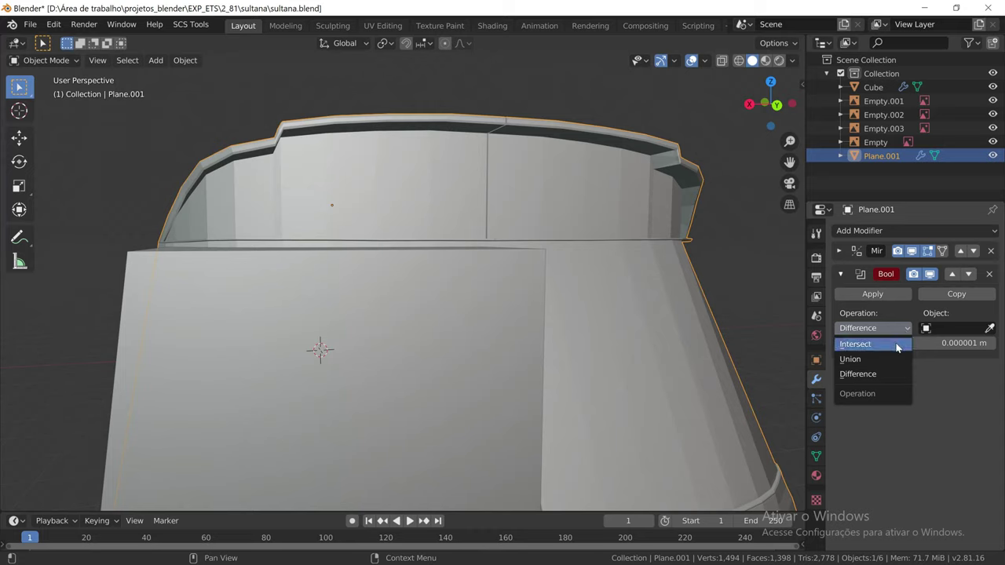
click(897, 344)
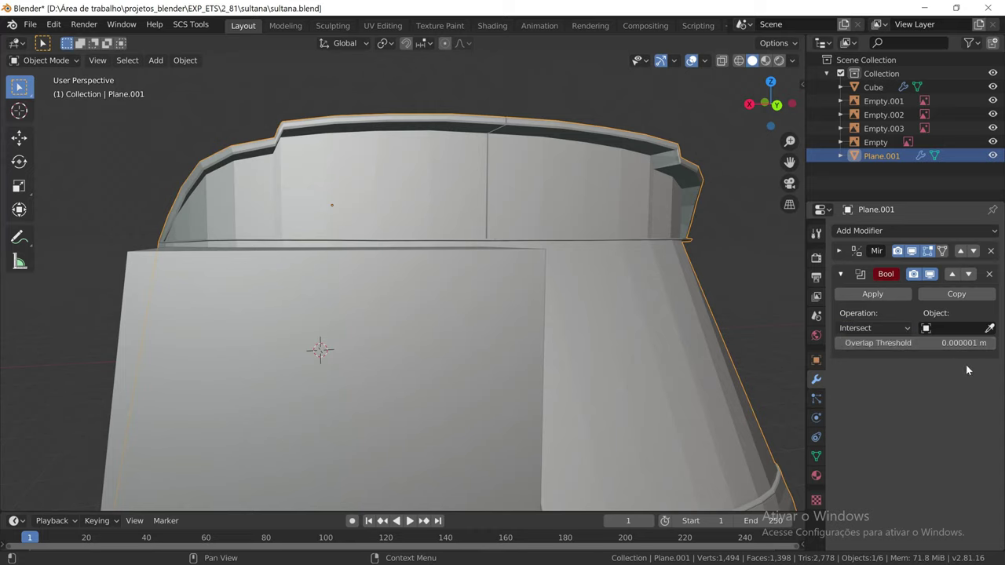
click(989, 330)
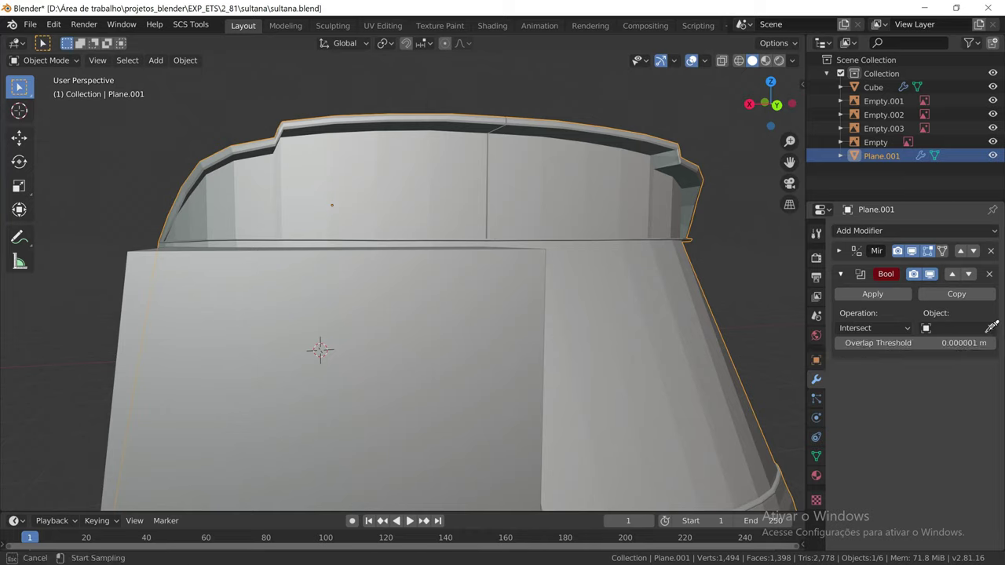
click(498, 335)
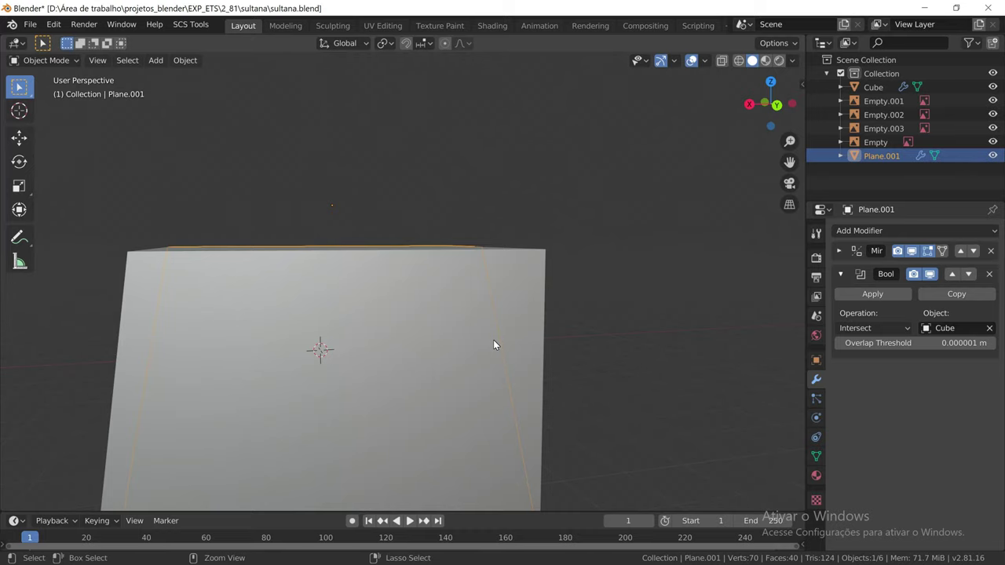
key(ctrl+z)
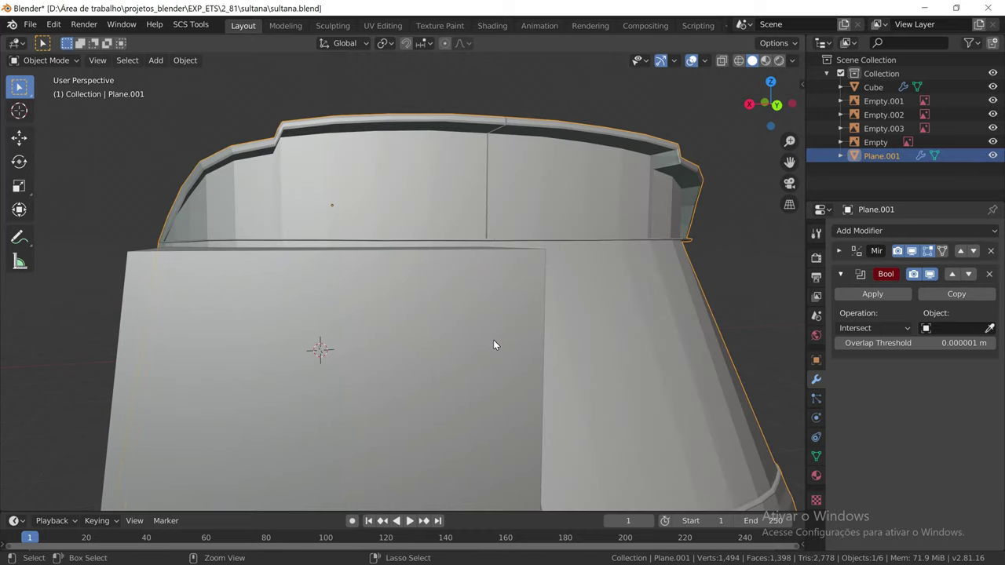
click(898, 333)
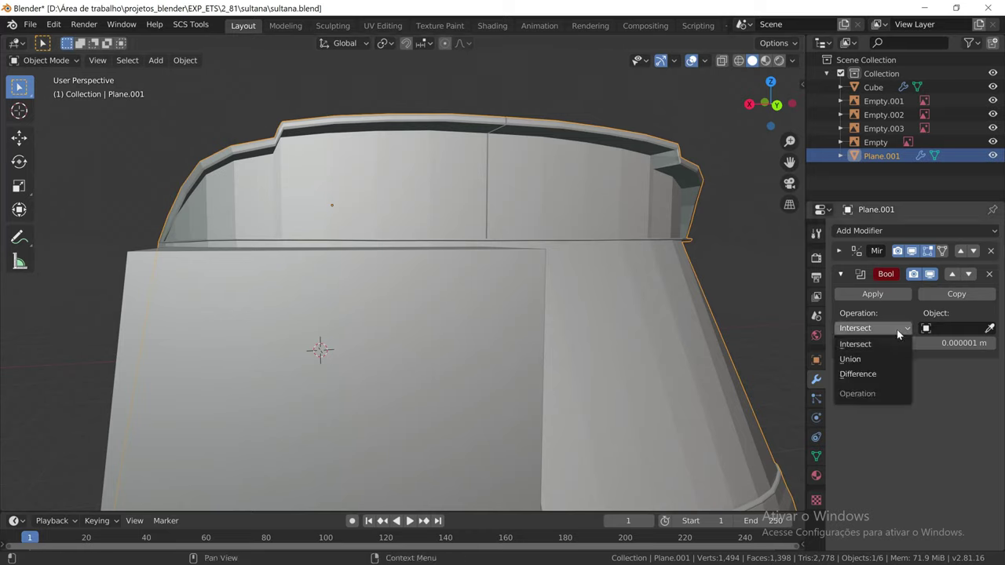
click(892, 375)
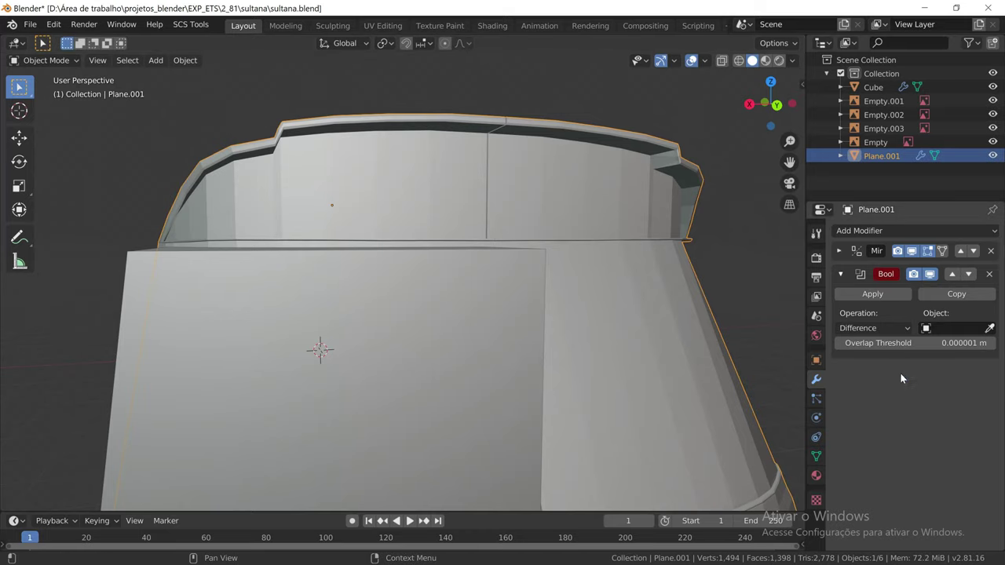
click(989, 329)
click(483, 305)
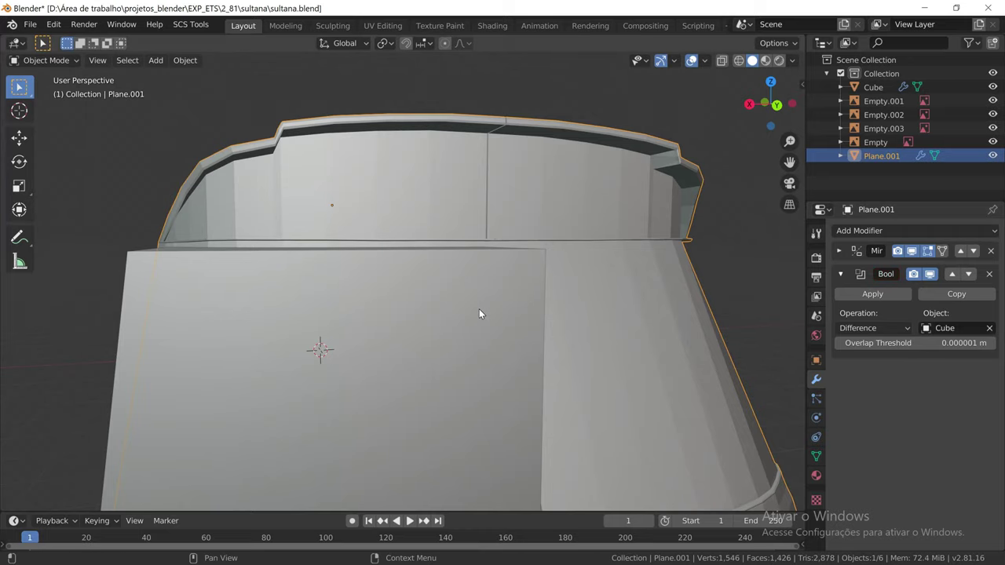
click(992, 87)
Move the Bool modifier above the Mirror so both cab-front windshield panels are cut
middle_drag(631, 280, 567, 370)
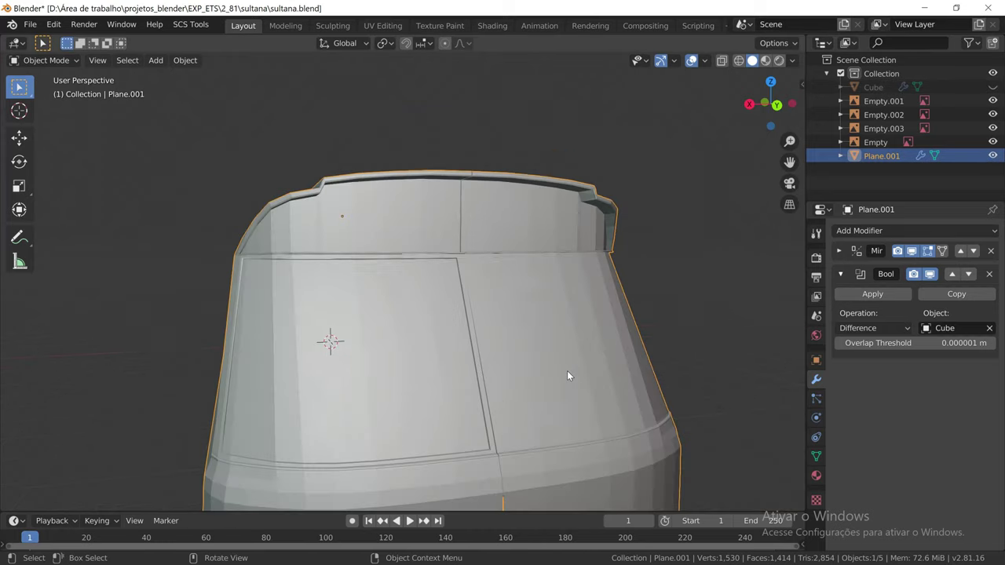
mouse_move(480, 404)
middle_down()
mouse_move(436, 410)
mouse_move(456, 418)
mouse_move(478, 409)
middle_up()
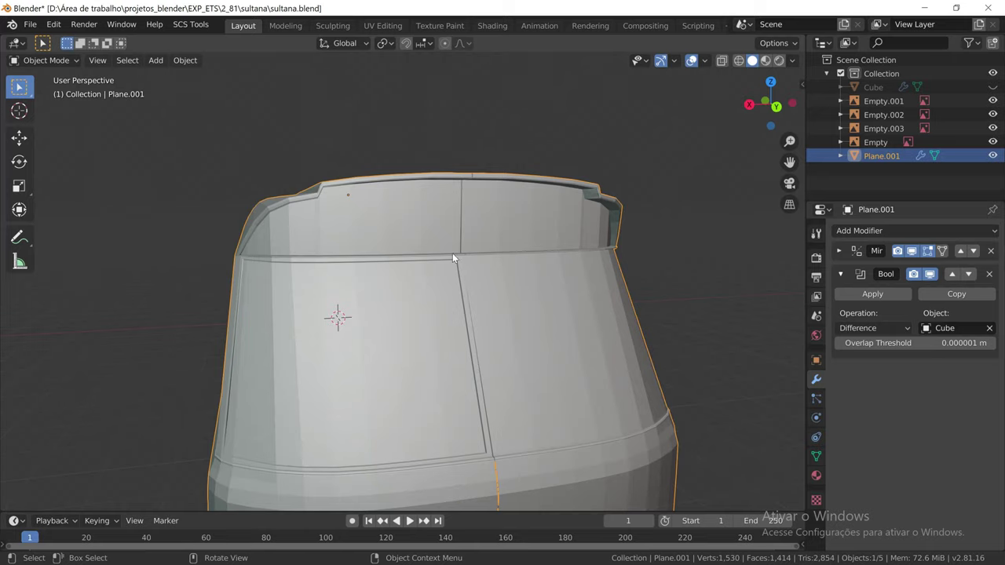
scroll(360, 361, down, 3)
mouse_move(363, 362)
middle_down()
mouse_move(522, 355)
mouse_move(356, 366)
middle_up()
scroll(377, 347, up, 3)
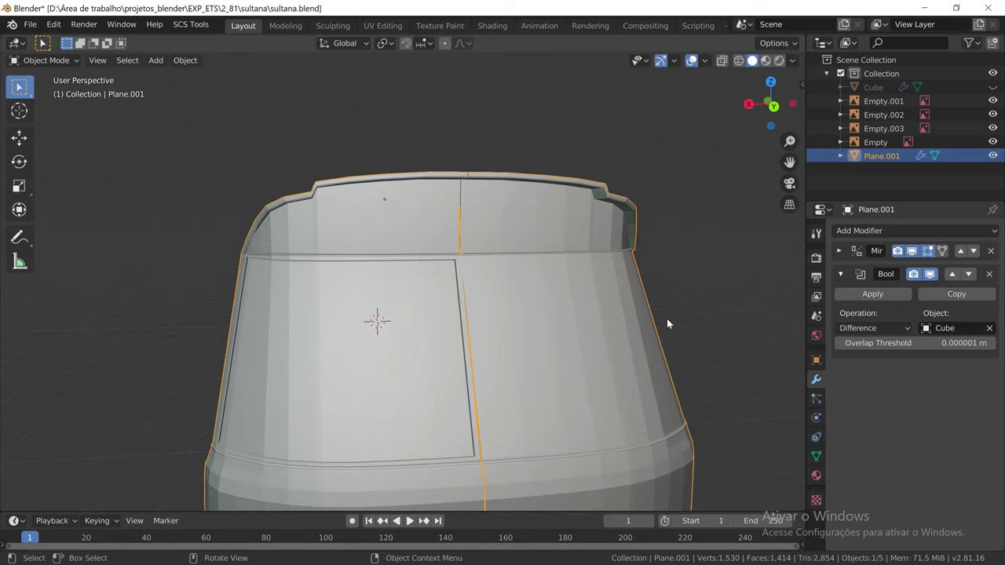
scroll(666, 320, down, 1)
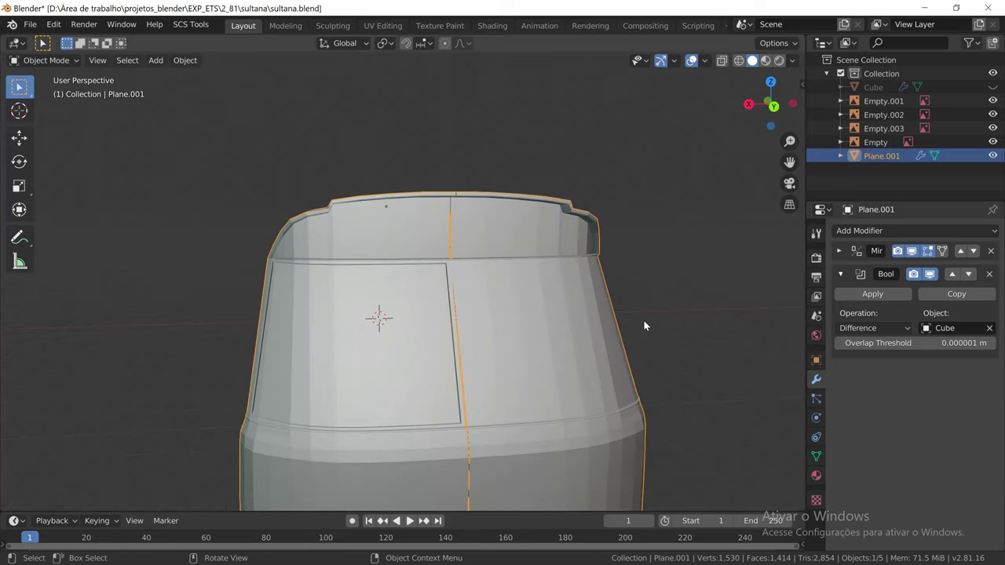
middle_drag(644, 326, 651, 322)
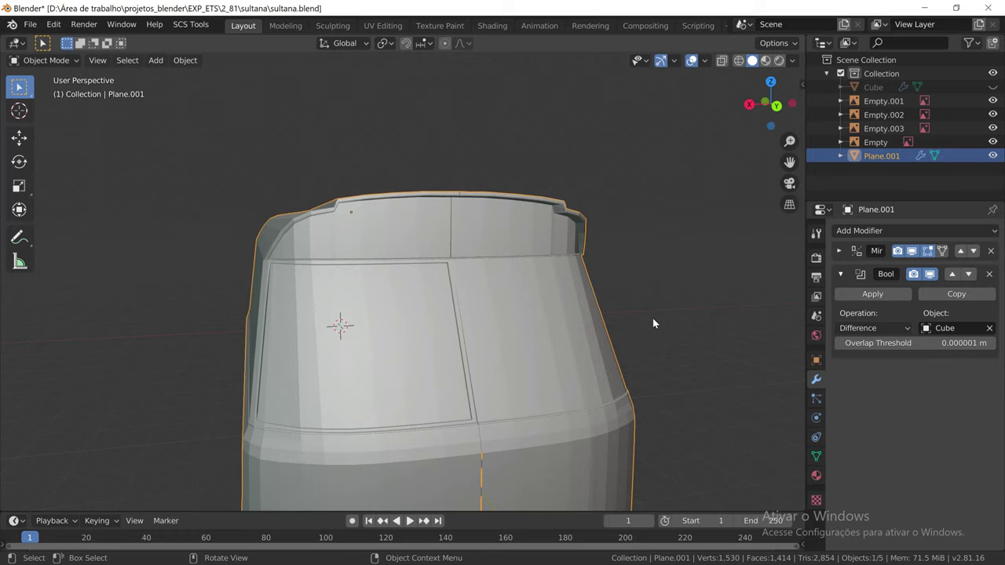
click(951, 274)
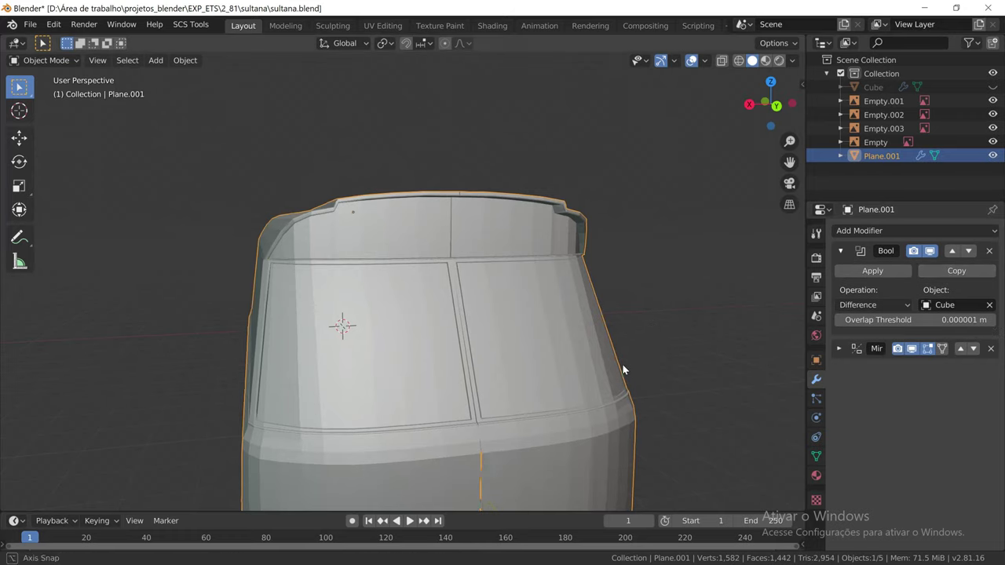
mouse_move(621, 366)
middle_down()
mouse_move(575, 362)
mouse_move(640, 360)
mouse_move(649, 374)
mouse_move(606, 377)
mouse_move(560, 356)
mouse_move(599, 353)
mouse_move(605, 363)
mouse_move(595, 368)
mouse_move(659, 366)
mouse_move(556, 366)
mouse_move(547, 394)
mouse_move(491, 381)
mouse_move(525, 376)
middle_up()
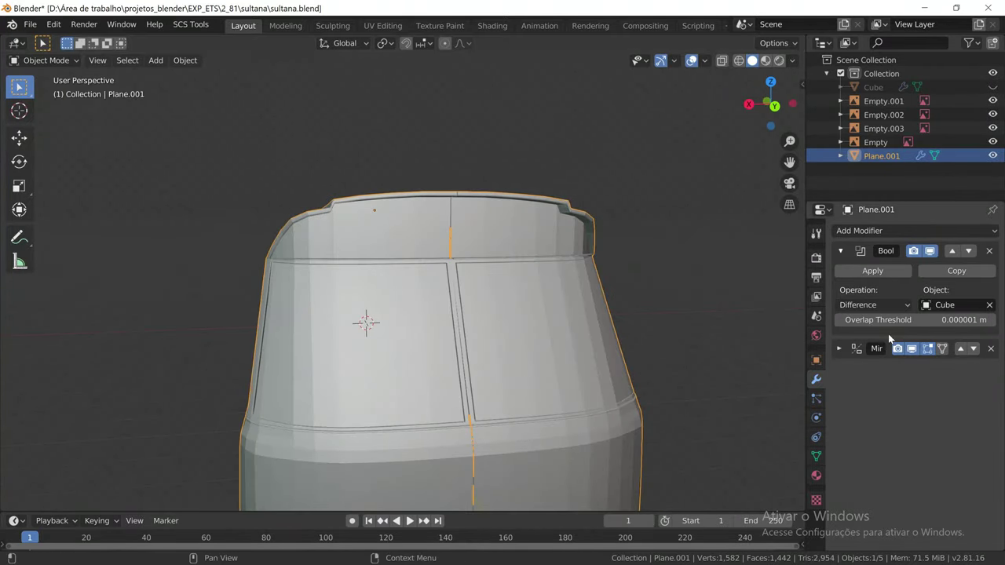
Collapse the Boolean modifier panel and compare the cab with the bus reference photo
click(841, 252)
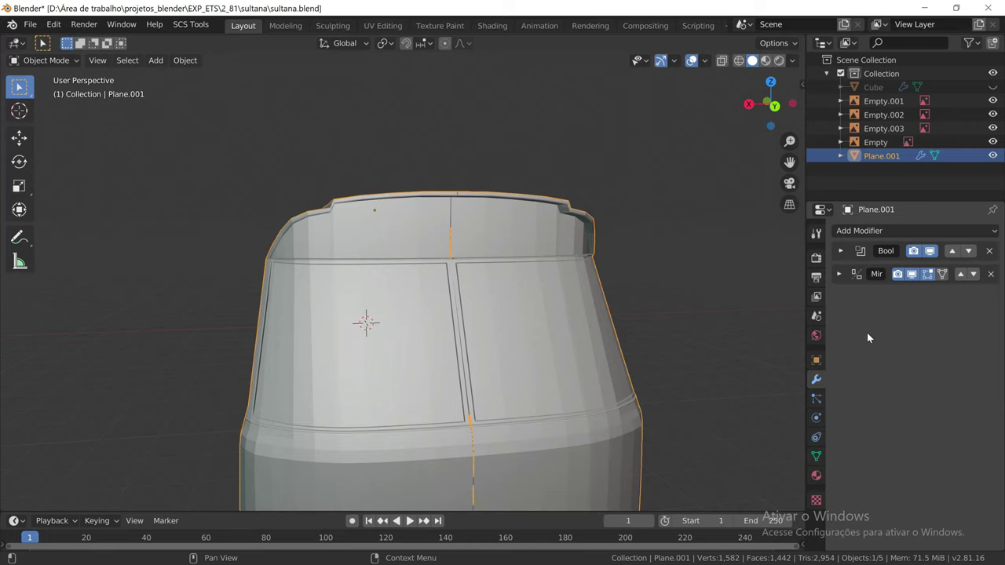
scroll(554, 338, down, 2)
mouse_move(497, 335)
middle_down()
mouse_move(465, 336)
mouse_move(510, 343)
mouse_move(559, 329)
mouse_move(496, 329)
middle_up()
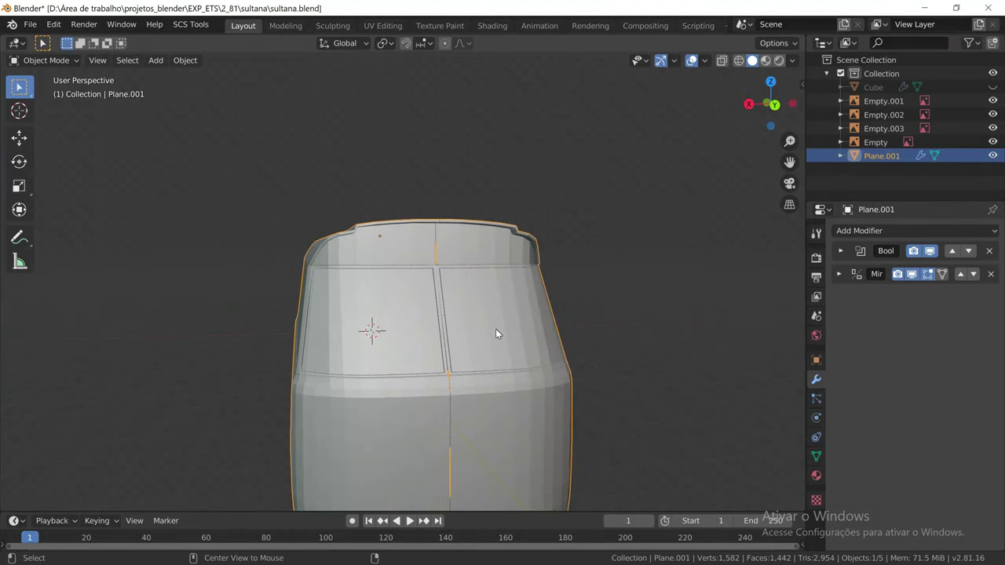
key(alt+Tab)
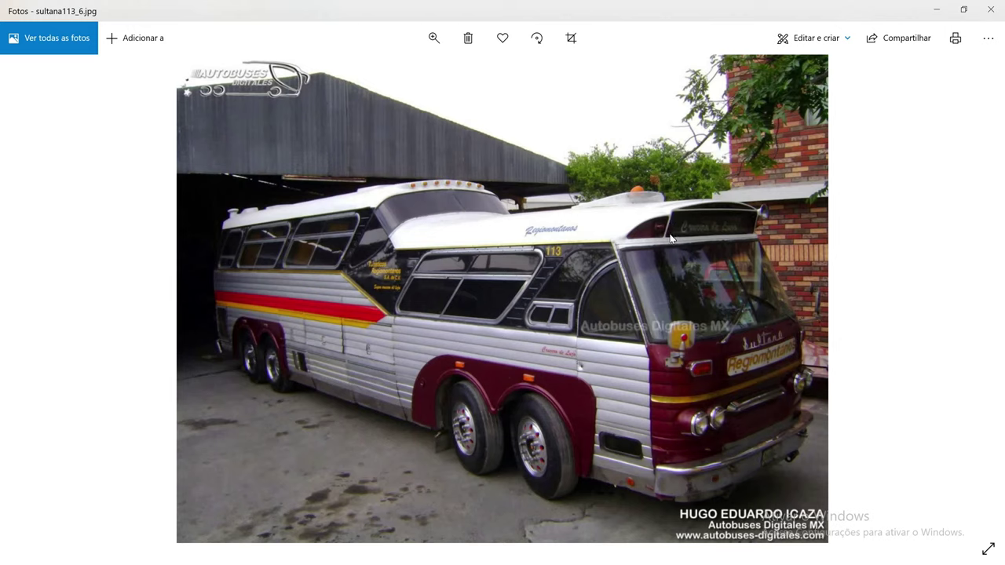
key(alt+Tab)
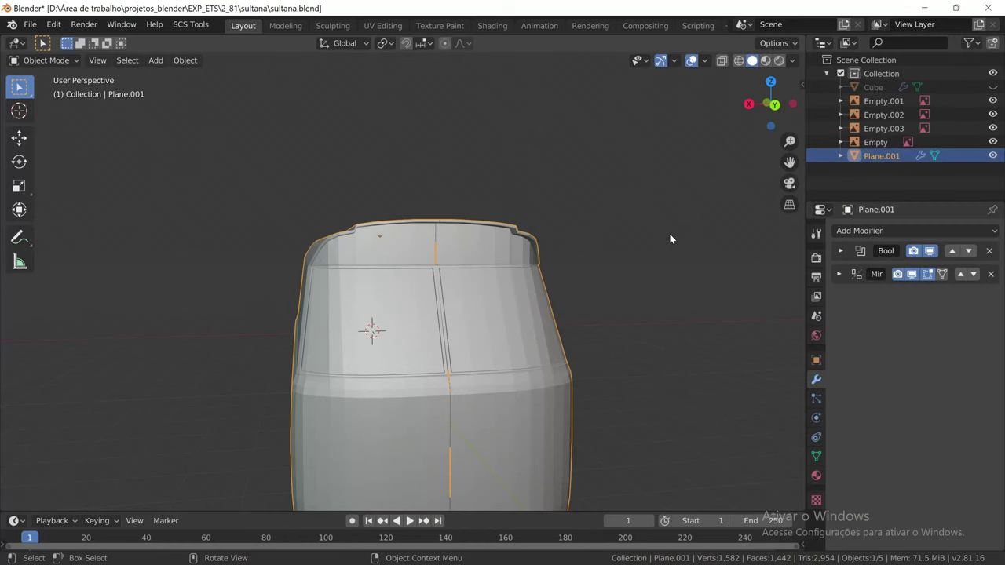
Apply the location transform of the cab body Plane.001
mouse_move(602, 303)
middle_down()
mouse_move(552, 320)
mouse_move(625, 311)
middle_up()
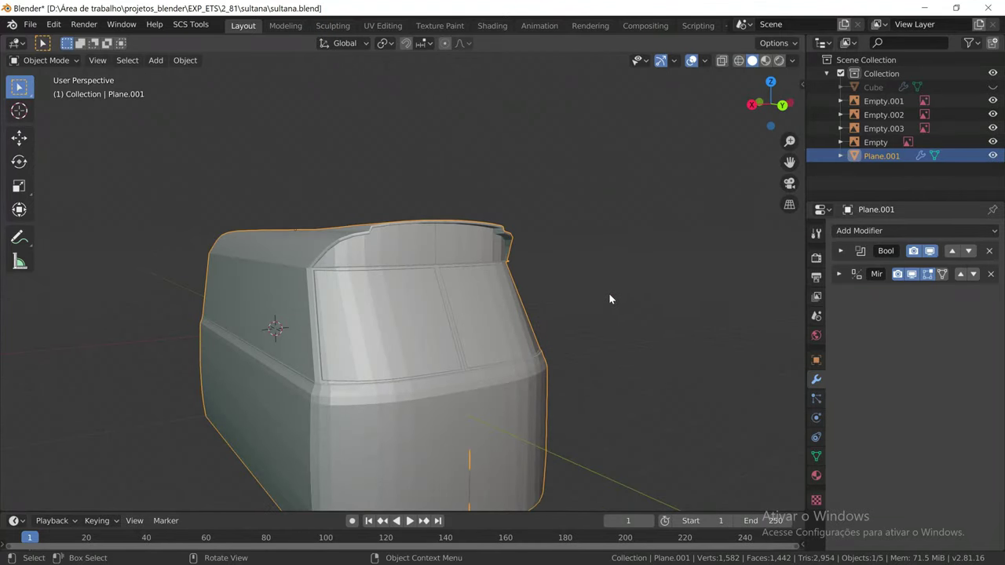
key(ctrl+a)
click(581, 231)
key(shift+a)
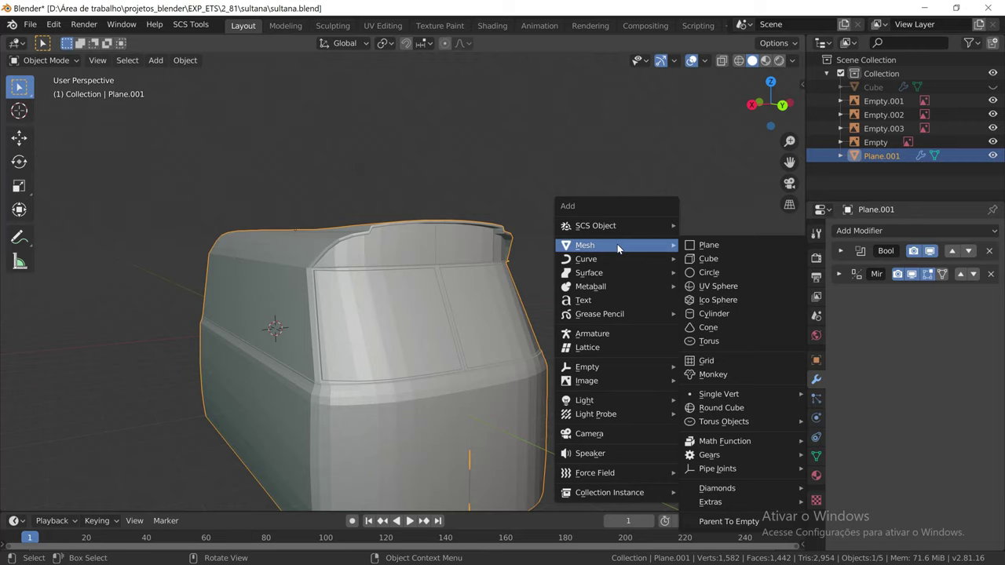
Add a mesh plane and slide it along Y to sit just ahead of the cab front
click(729, 247)
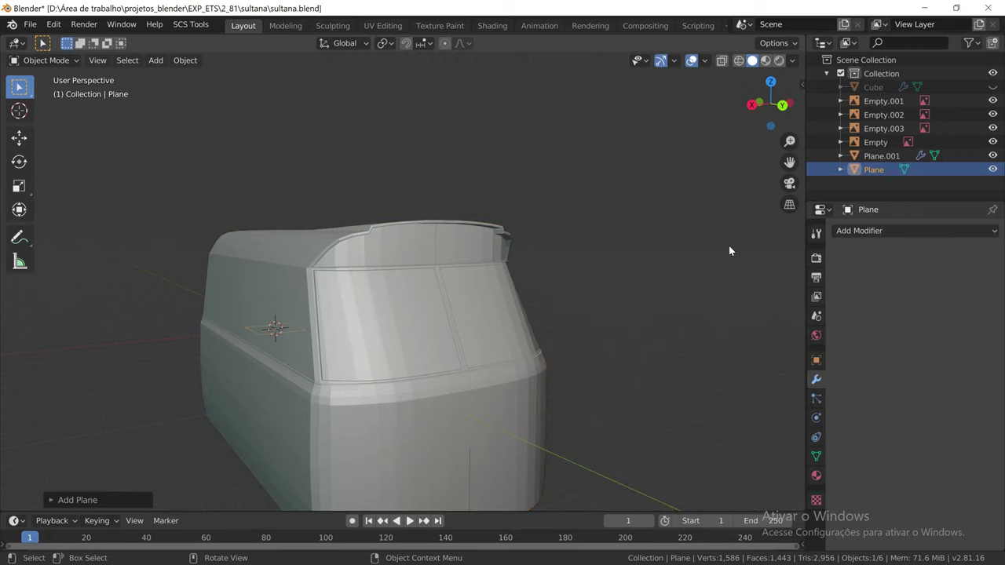
scroll(676, 295, down, 3)
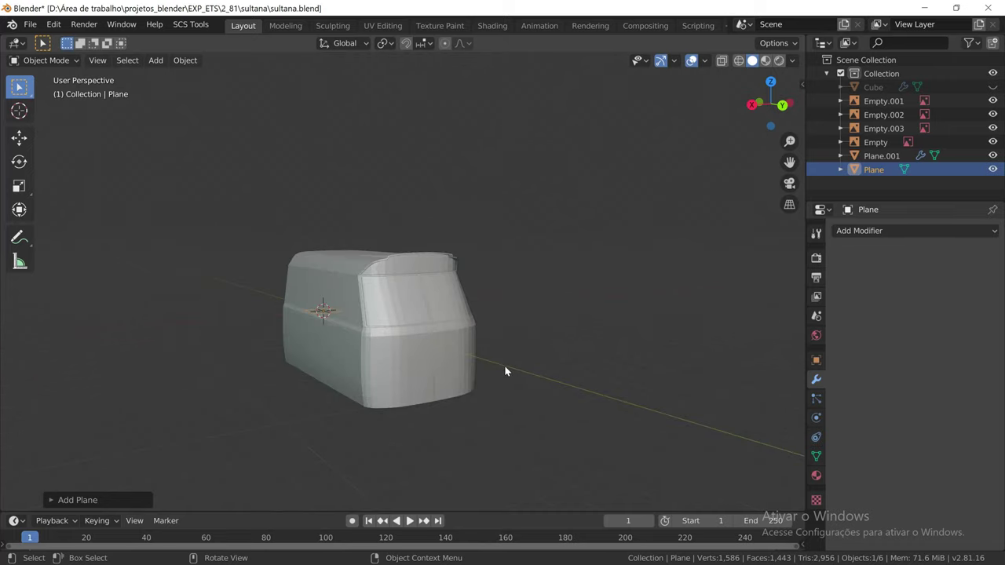
middle_drag(505, 371, 564, 371)
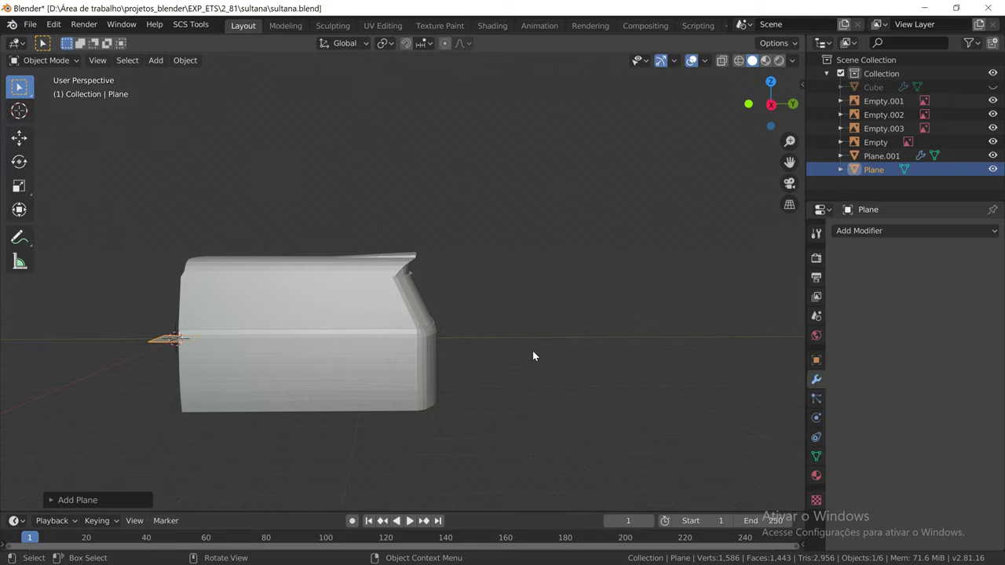
key(g)
key(y)
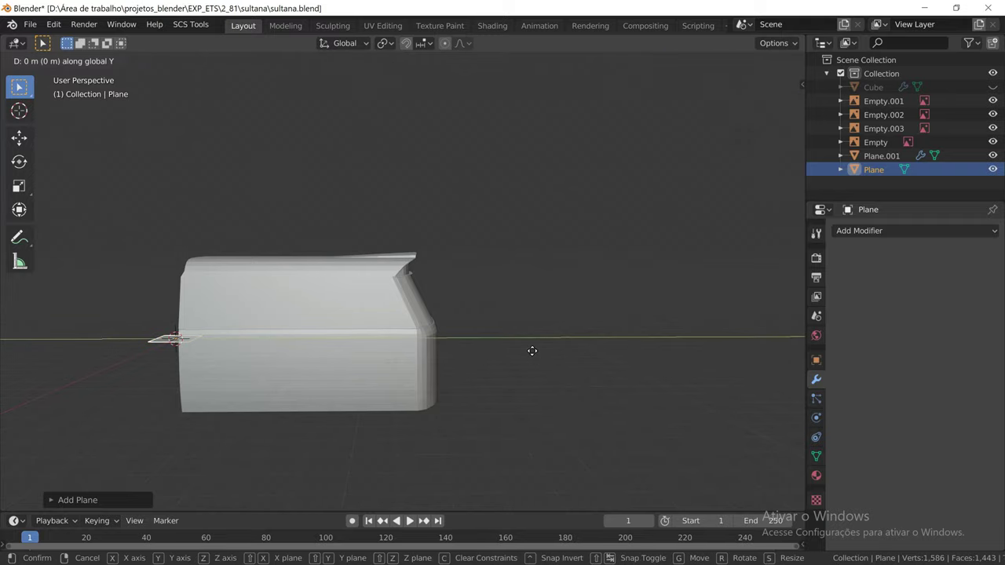
click(11, 360)
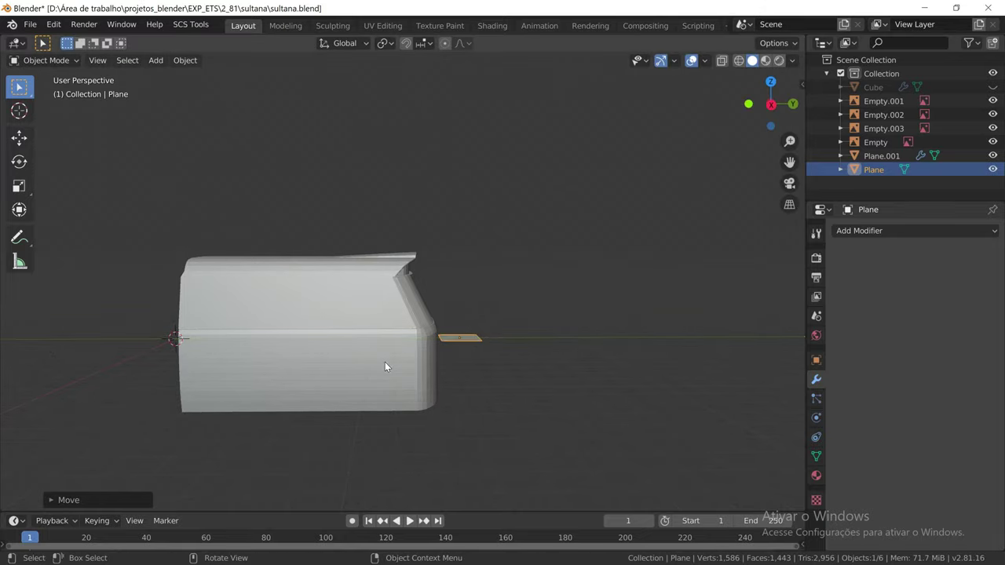
mouse_move(384, 362)
middle_down()
mouse_move(283, 366)
mouse_move(296, 360)
middle_up()
scroll(358, 376, up, 5)
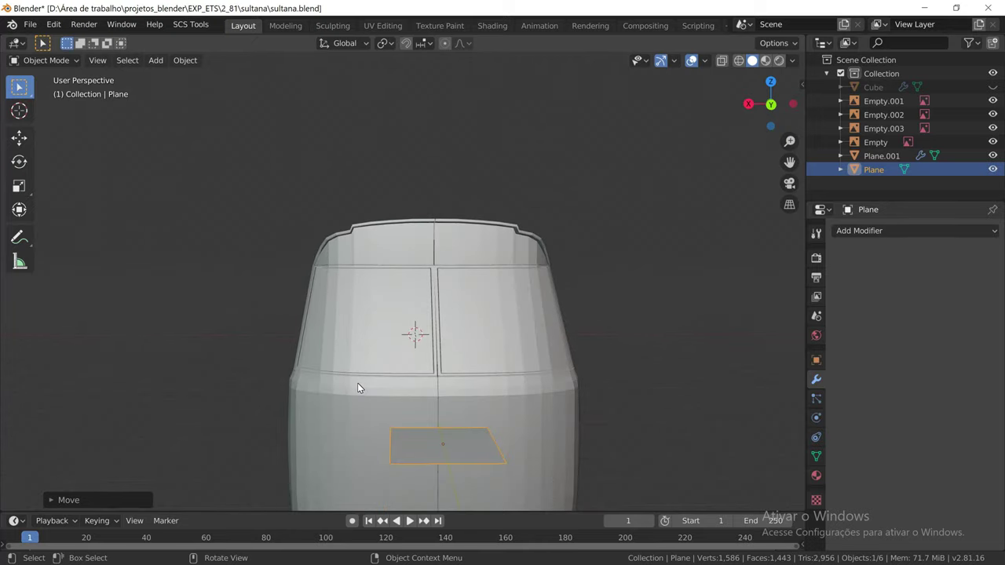
key(ctrl+KP_1)
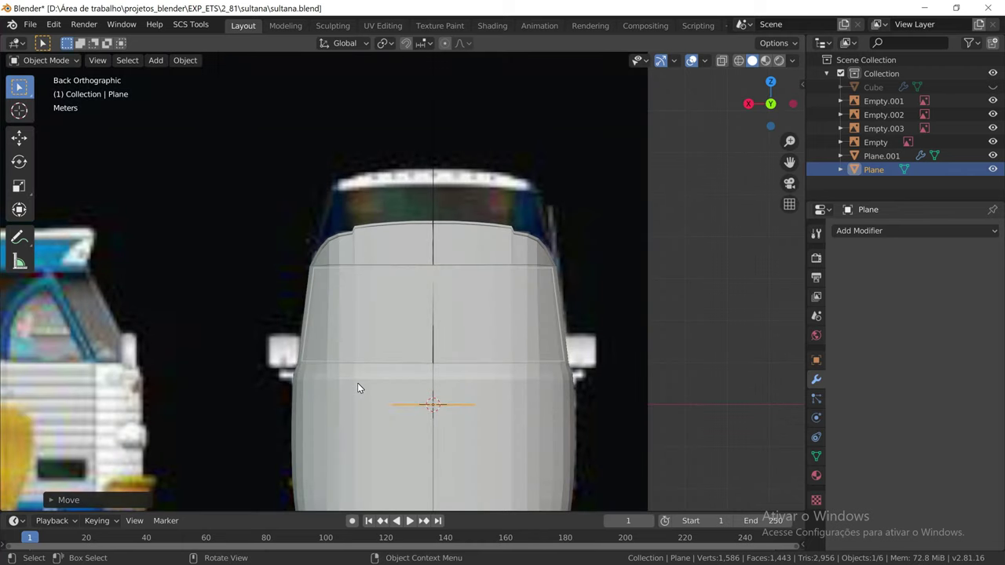
scroll(414, 412, down, 4)
scroll(456, 397, down, 1)
scroll(456, 397, down, 2)
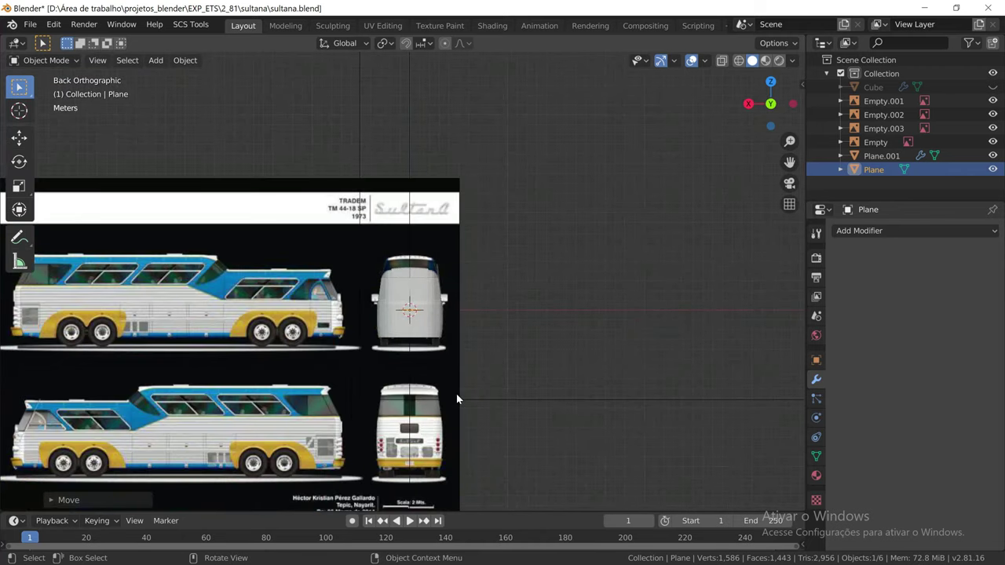
scroll(455, 393, down, 2)
scroll(455, 377, up, 1)
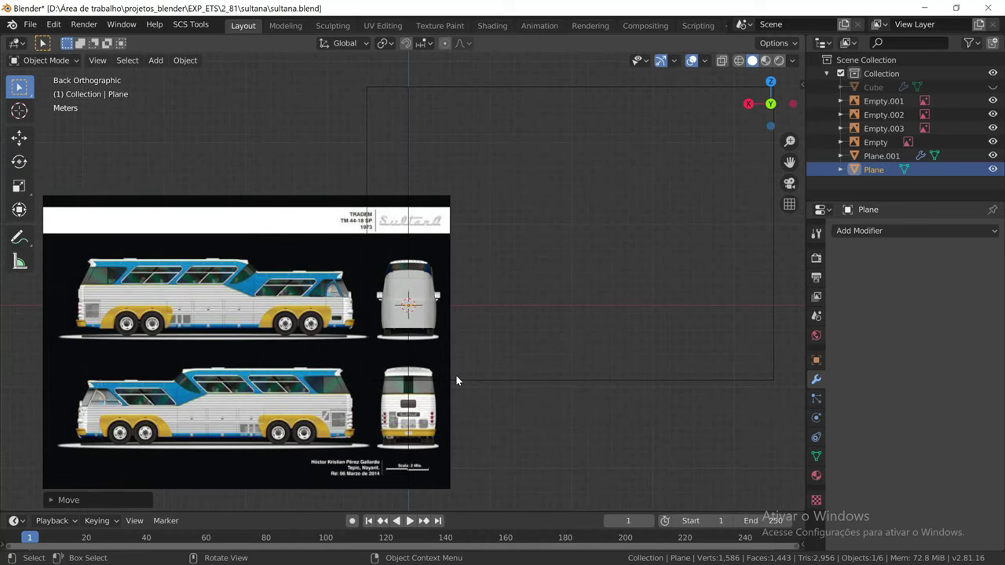
key(KP_3)
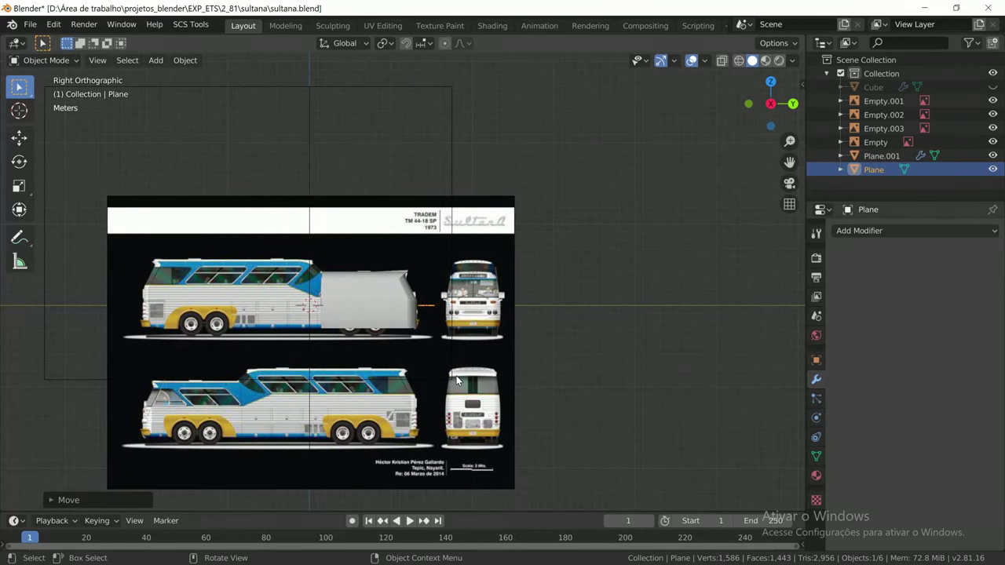
key(ctrl+KP_3)
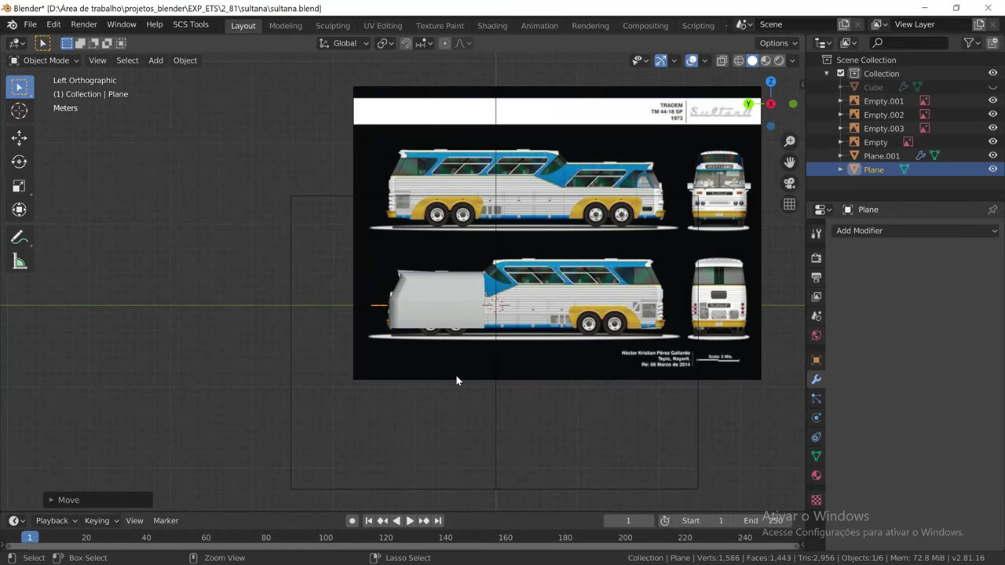
key(KP_3)
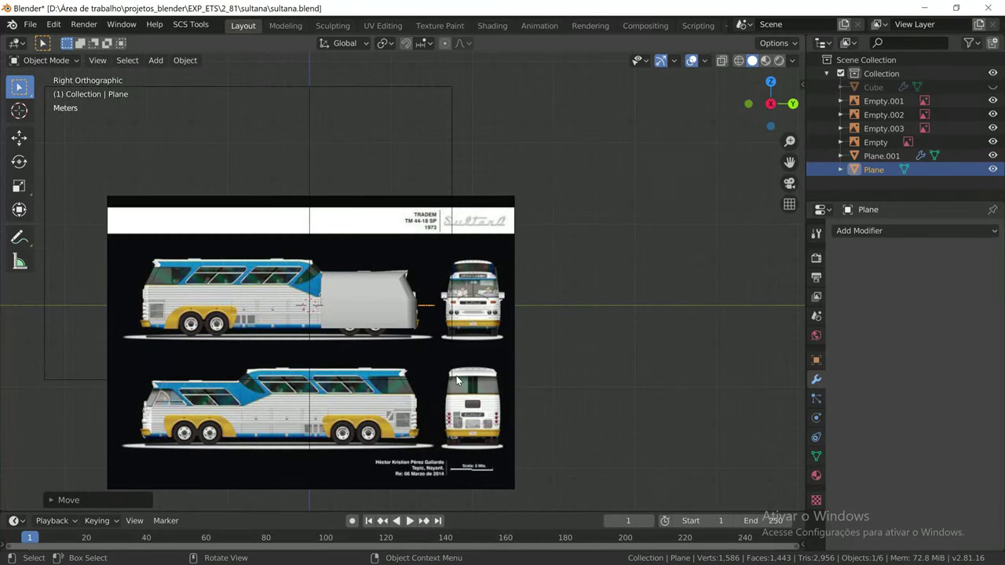
key(shift)
key(KP_6)
key(KP_6)
key(KP_6)
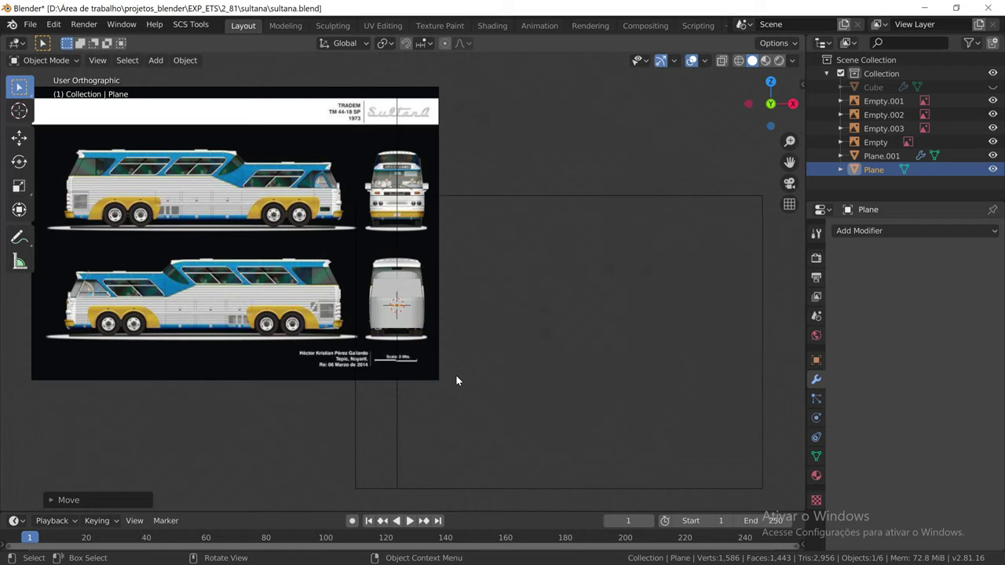
key(ctrl)
key(ctrl+KP_3)
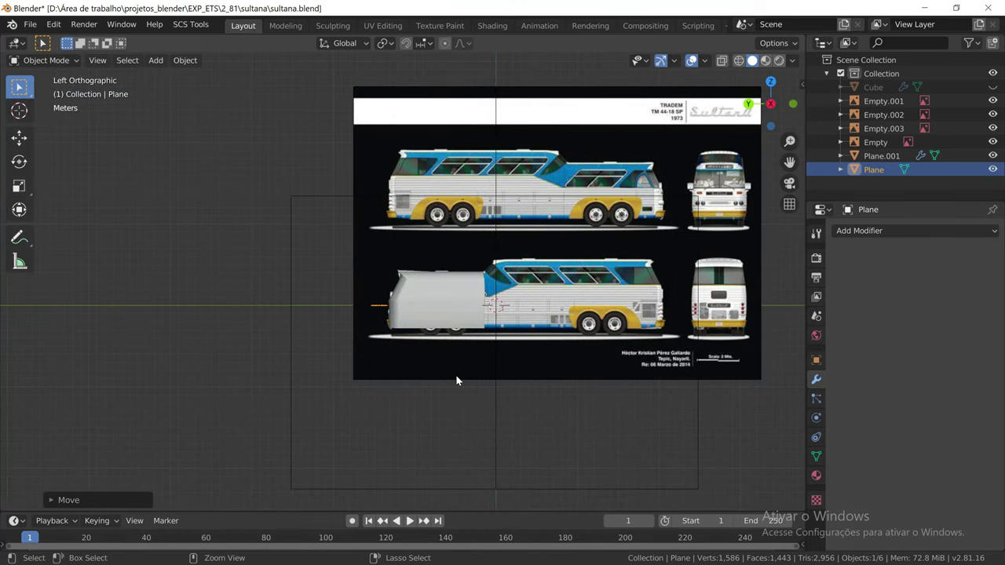
key(KP_3)
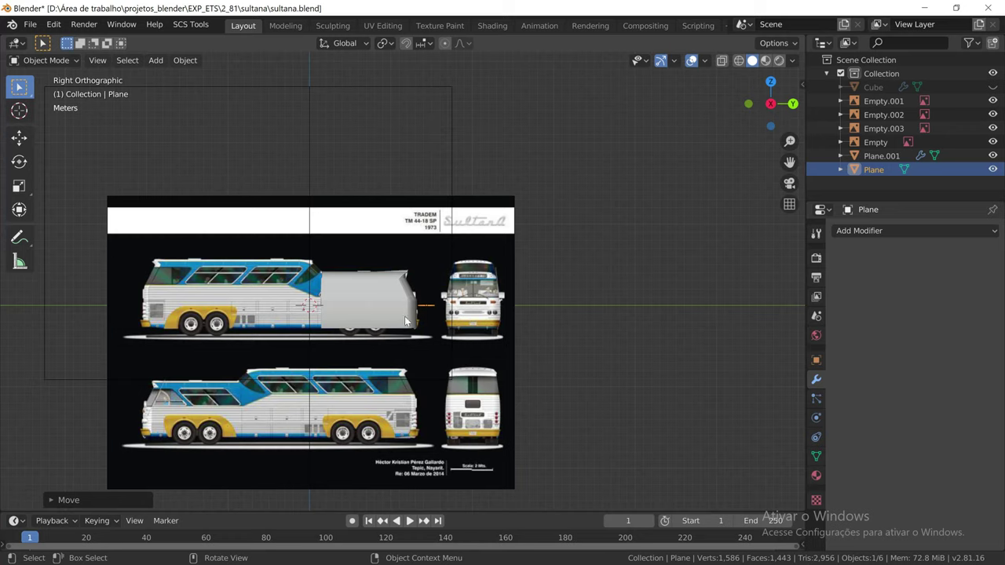
scroll(402, 319, up, 5)
scroll(397, 322, up, 2)
scroll(397, 352, up, 1)
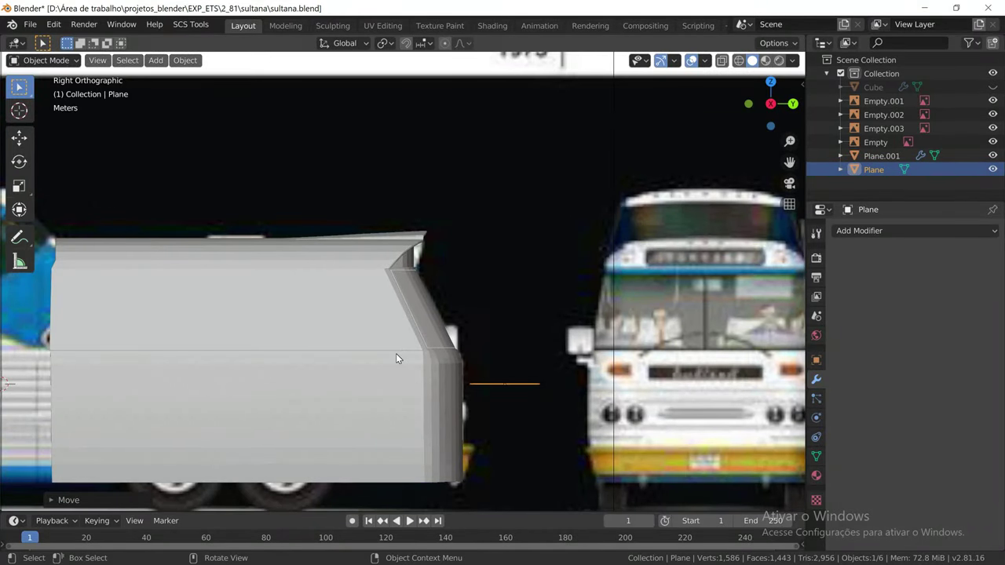
key(KP_1)
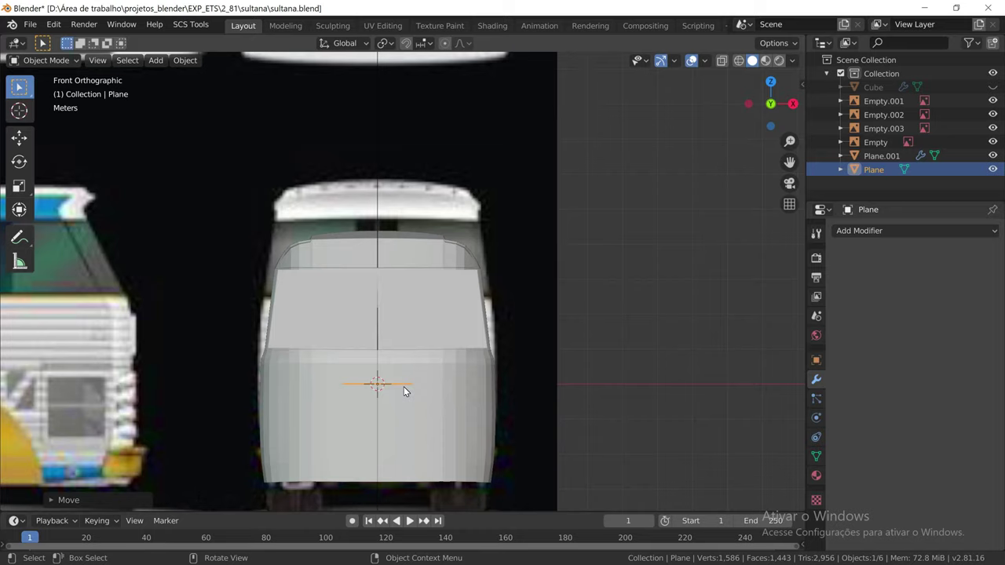
Raise the plane 4.047 m along Z to the top of the windshield
key(g)
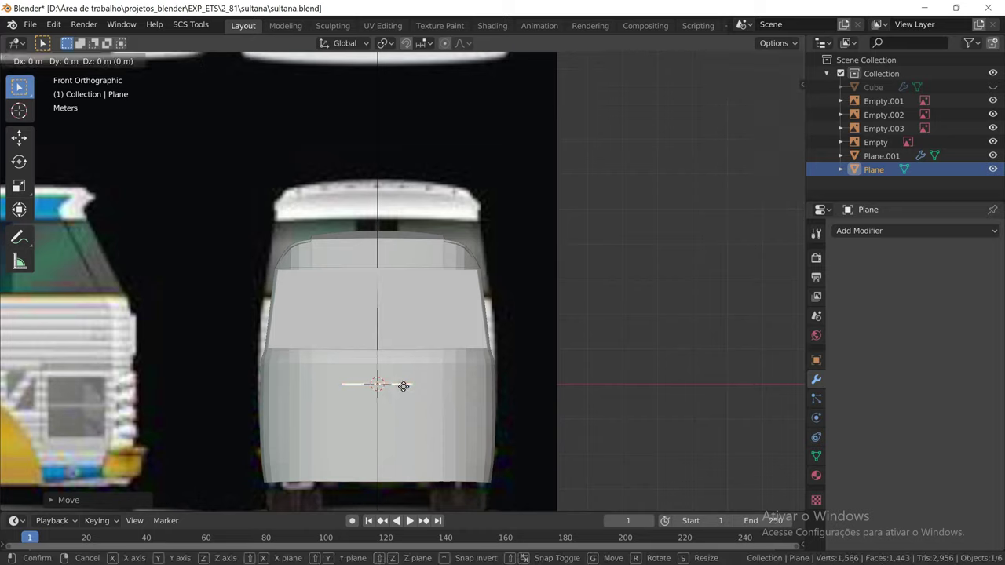
key(x)
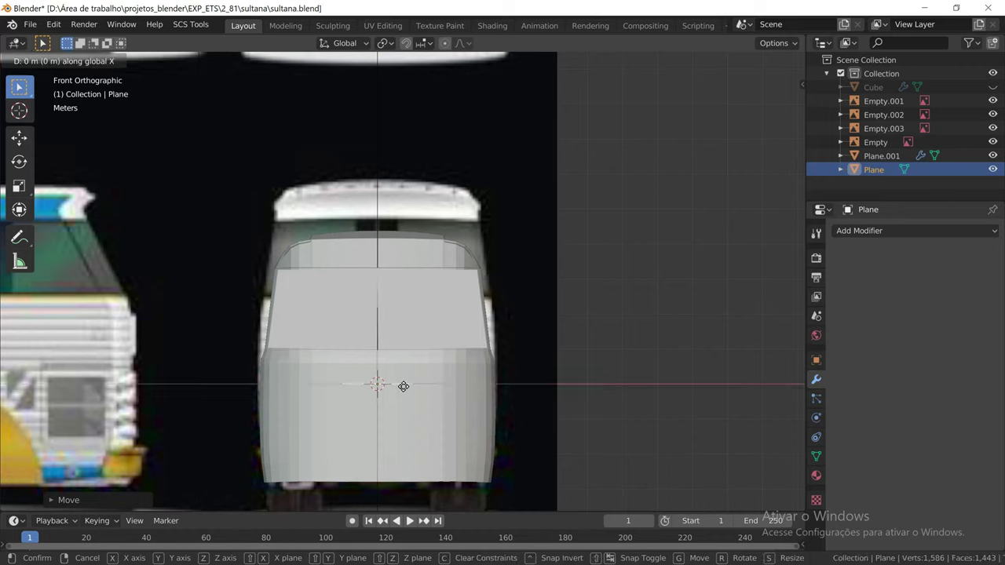
key(z)
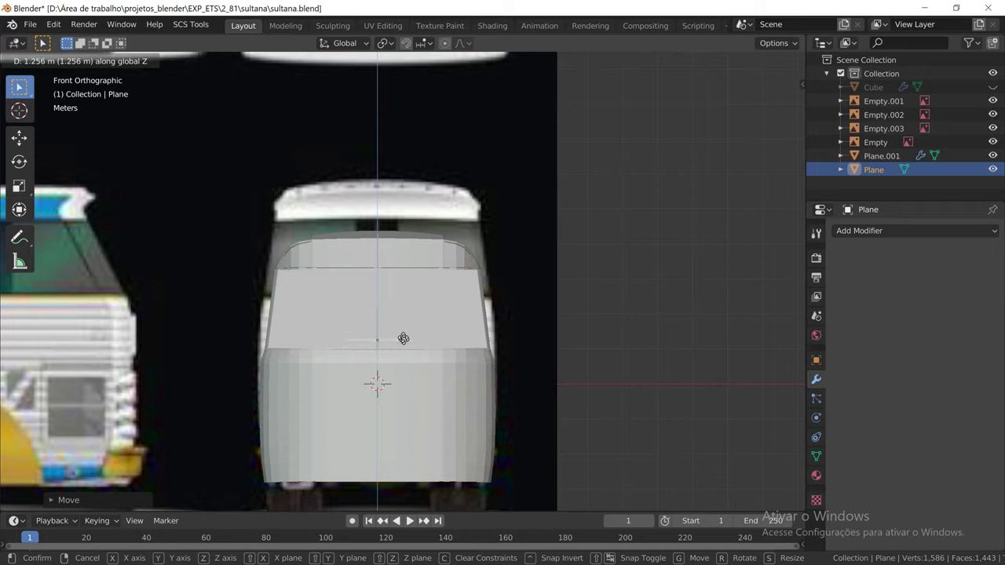
click(396, 244)
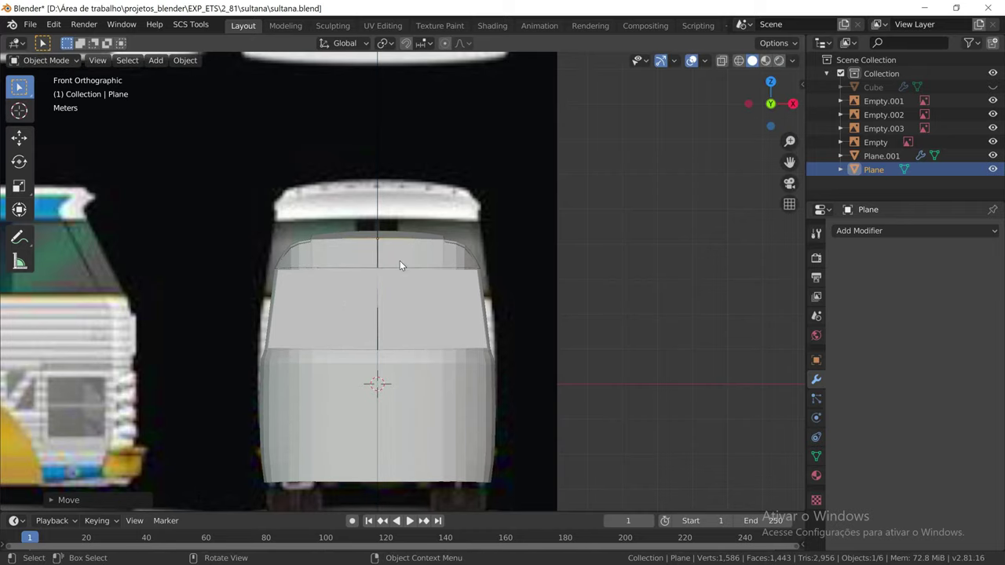
mouse_move(400, 261)
middle_down()
mouse_move(406, 272)
mouse_move(286, 282)
mouse_move(224, 274)
mouse_move(299, 272)
mouse_move(231, 272)
mouse_move(322, 287)
mouse_move(317, 279)
middle_up()
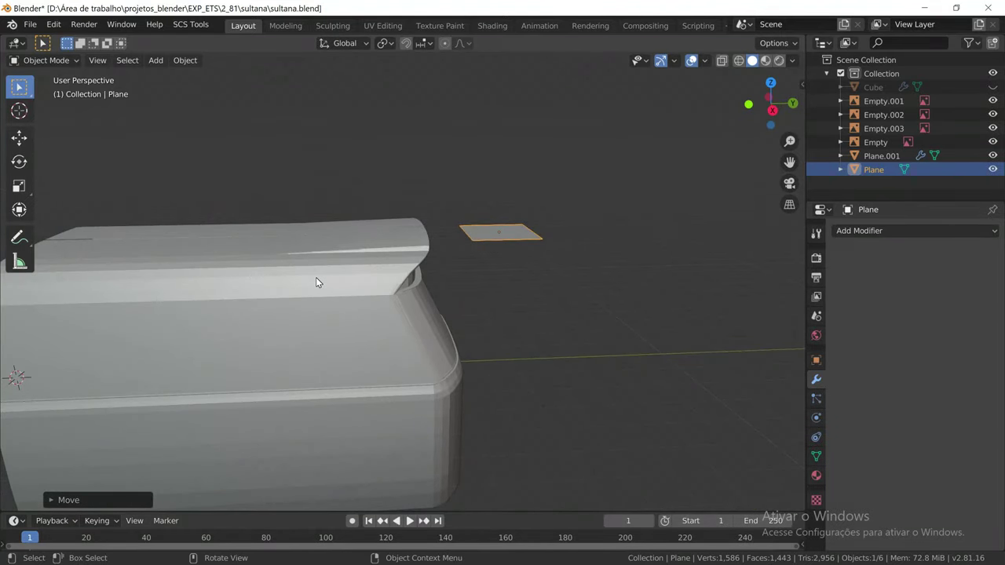
Pull the plane back 1.305 m along Y over the cab front
key(g)
key(y)
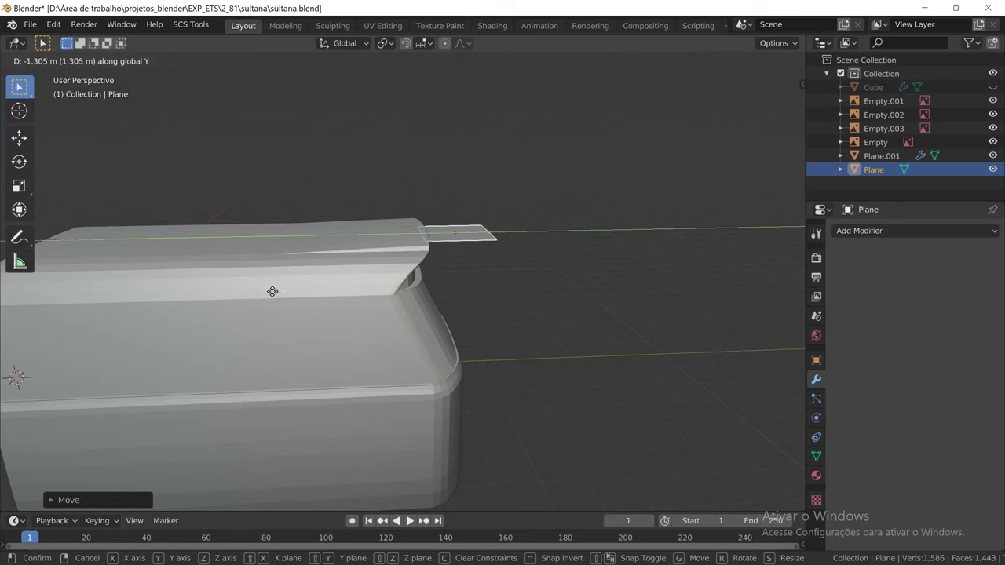
click(275, 296)
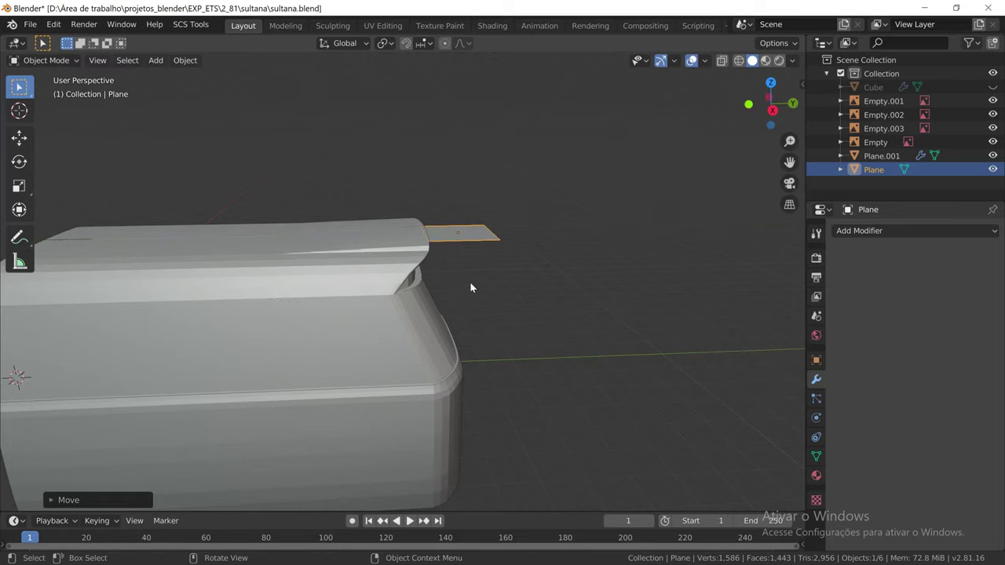
middle_drag(470, 281, 378, 288)
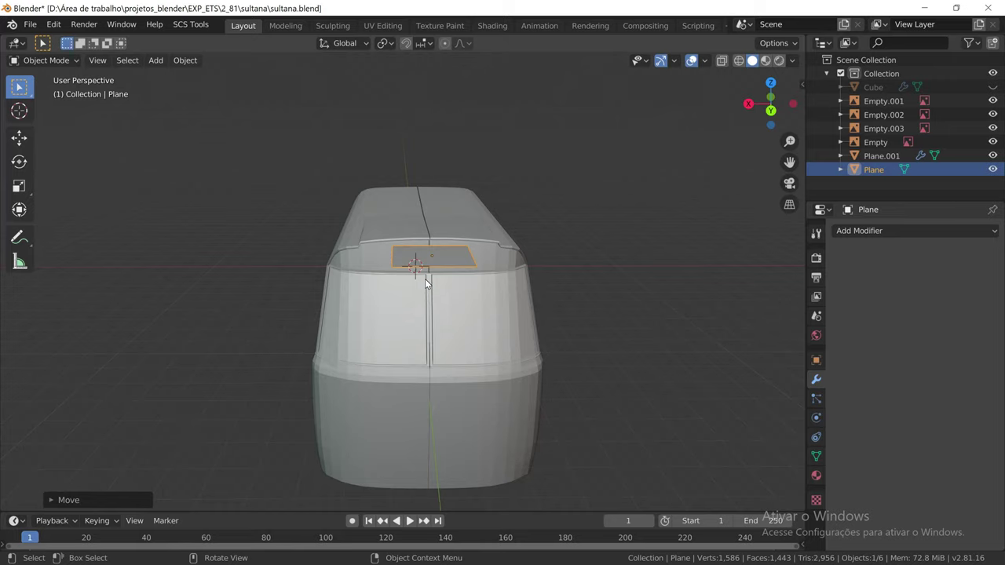
Shift the visor plane sideways along X
key(g)
key(x)
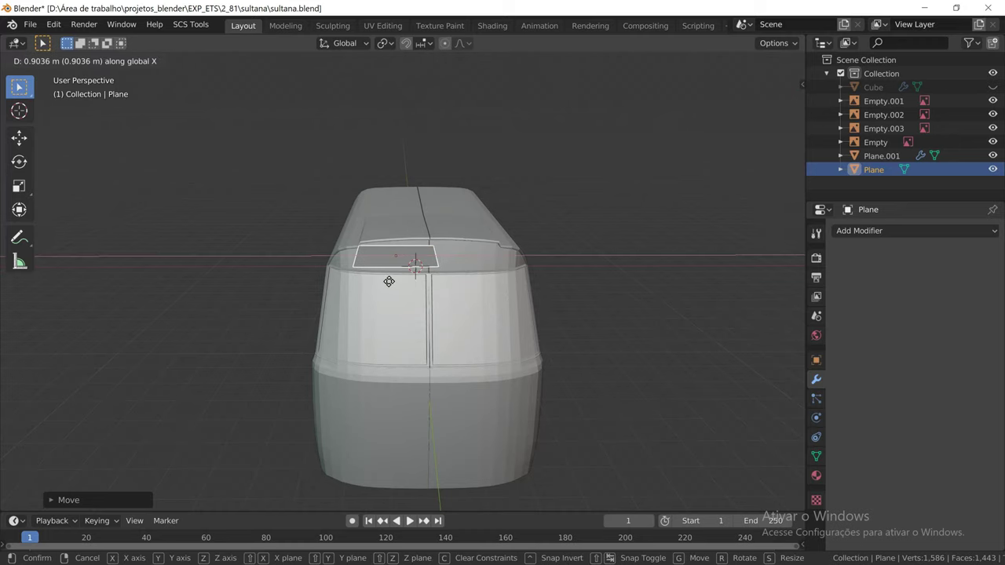
click(389, 283)
scroll(390, 236, up, 2)
scroll(391, 232, up, 4)
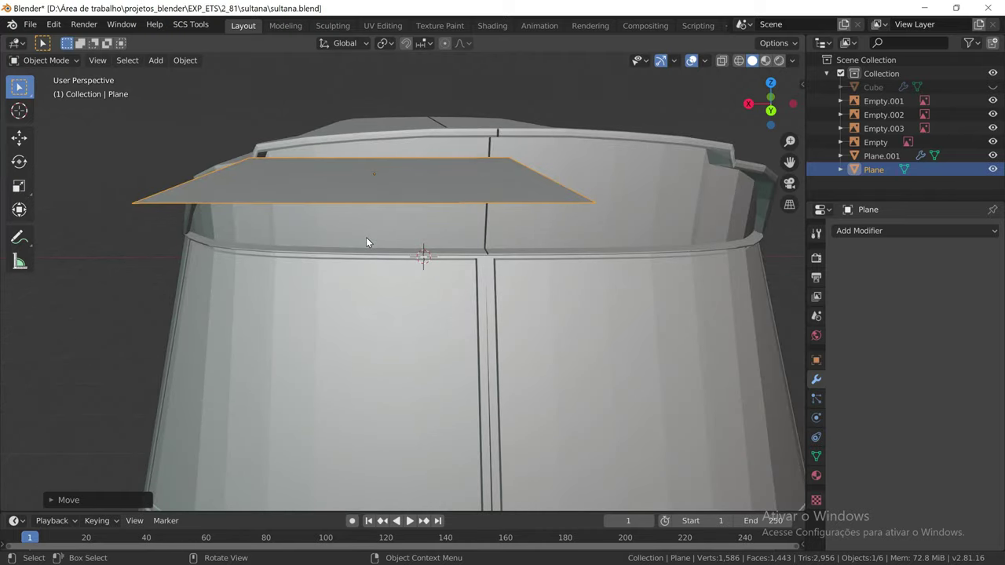
middle_drag(366, 237, 384, 236)
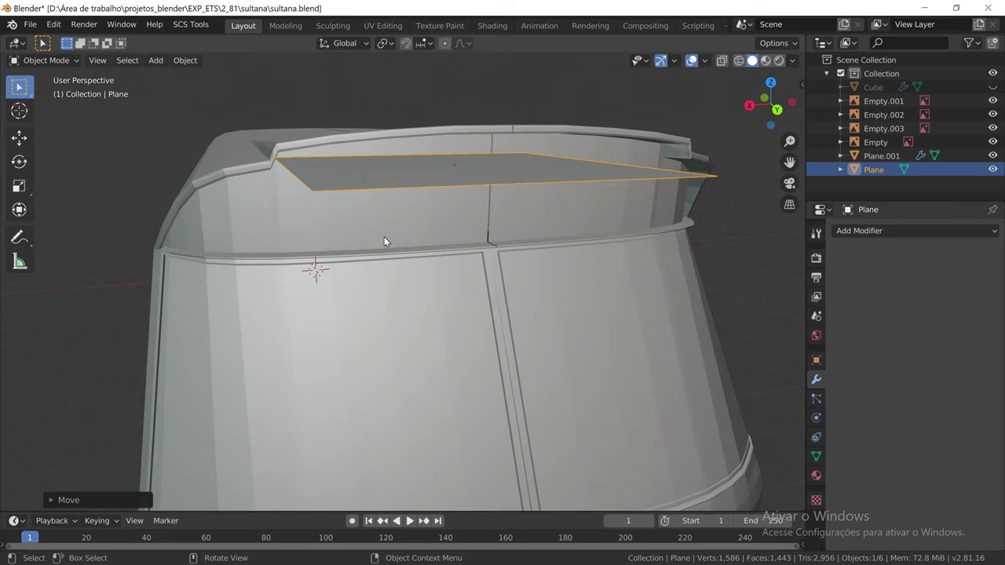
Raise the visor plane along Z into the cab's front opening
key(g)
key(z)
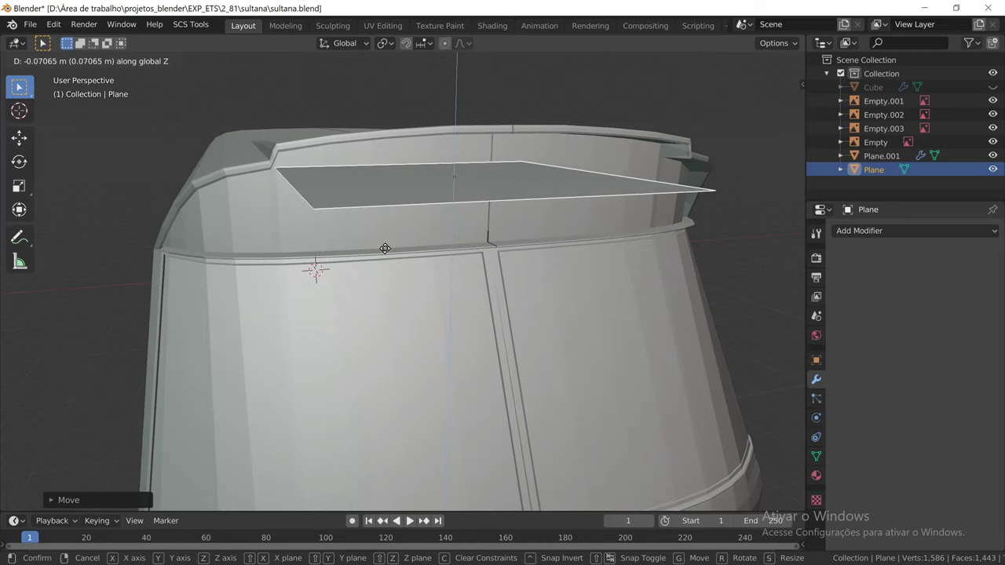
click(385, 251)
mouse_move(414, 255)
middle_down()
mouse_move(402, 255)
mouse_move(452, 274)
middle_up()
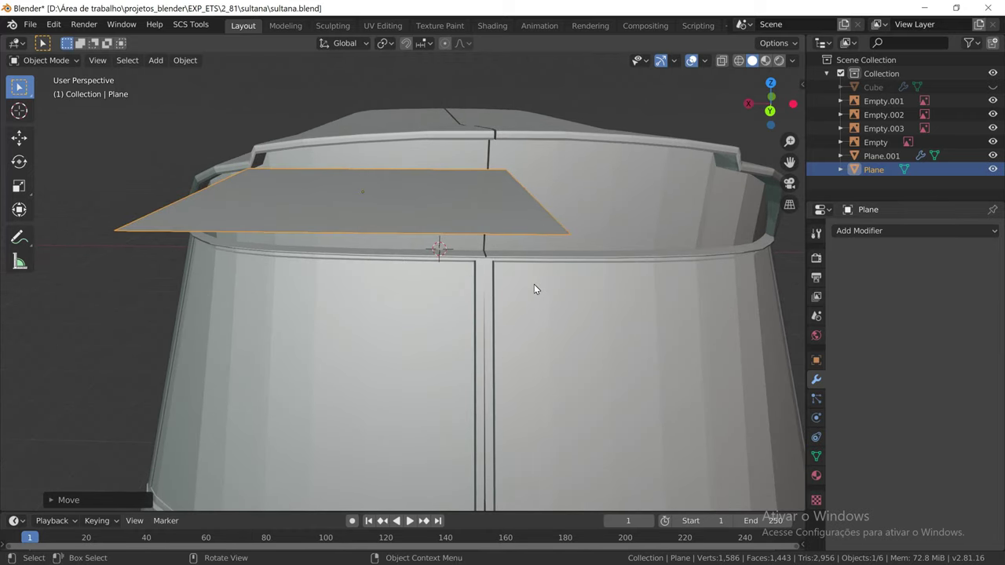
Make the plane slightly narrower along X and shift it about 0.06 m left
key(s)
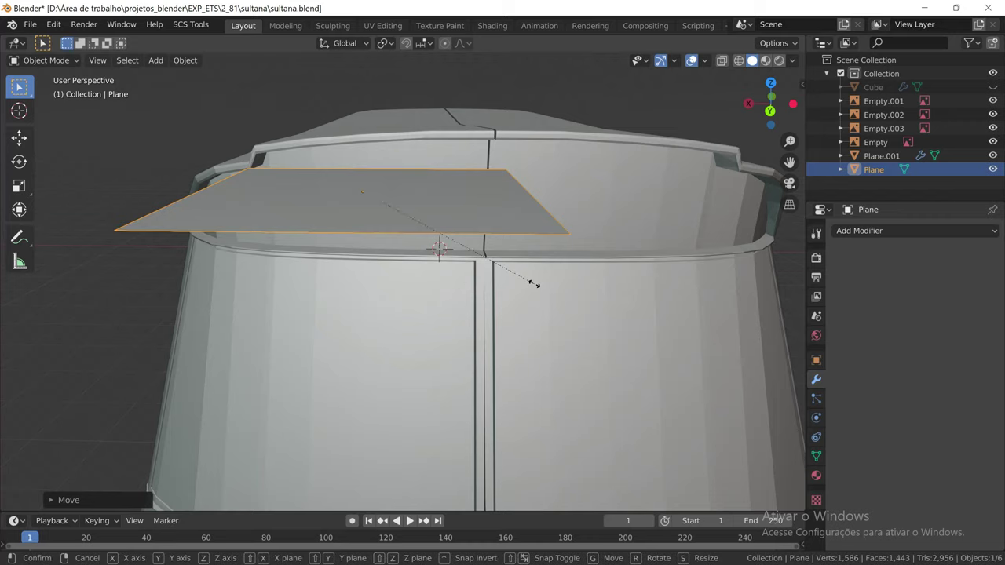
key(x)
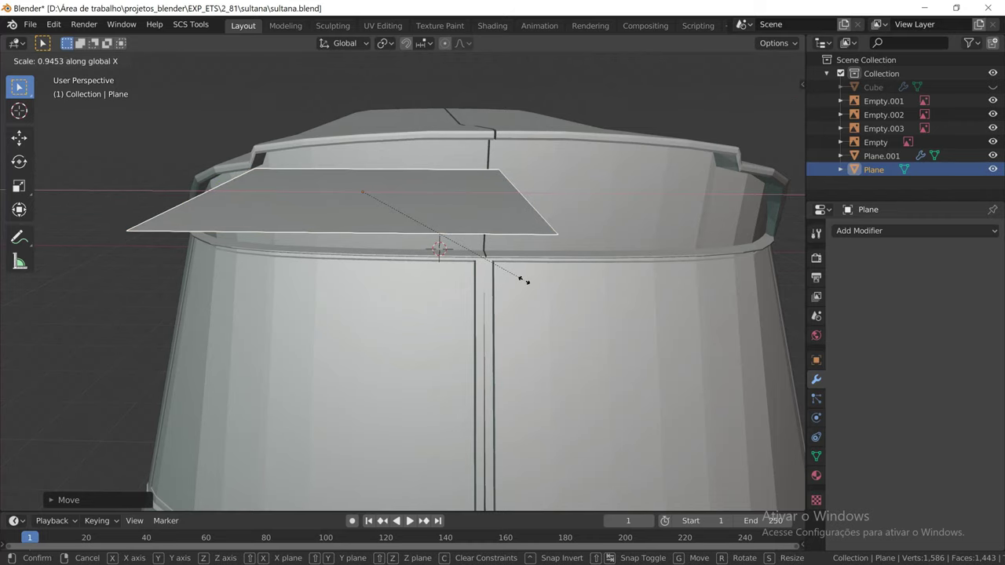
click(523, 283)
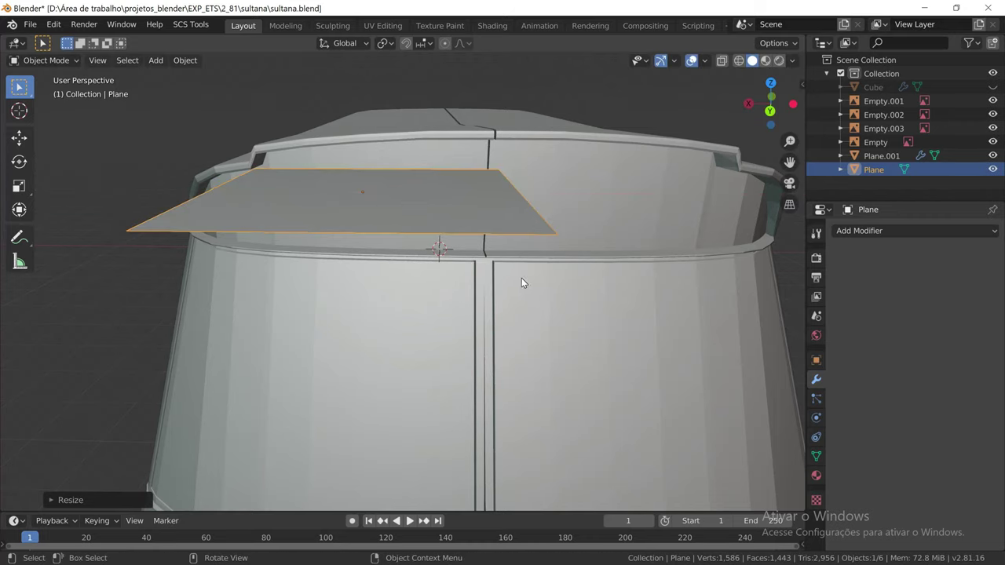
key(g)
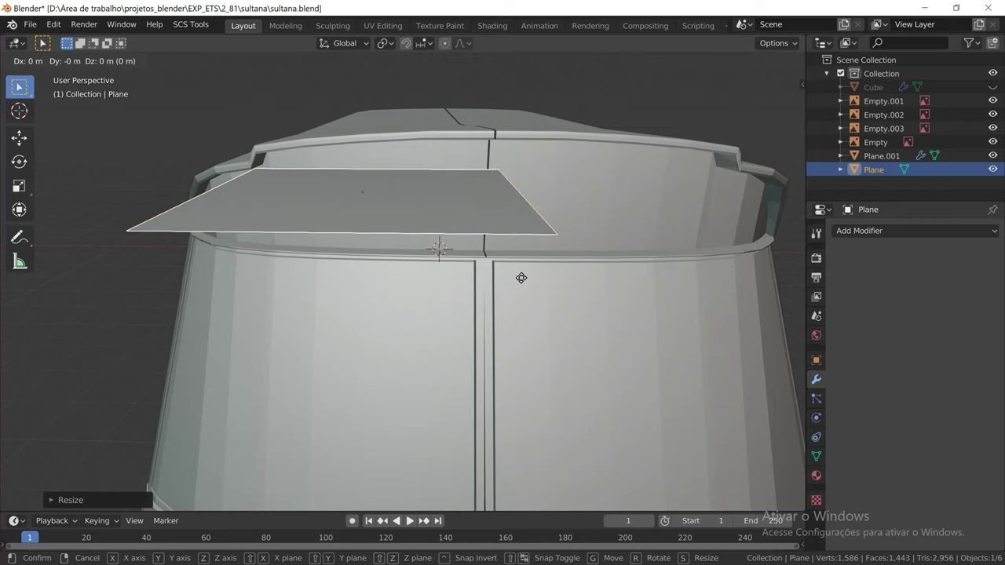
key(x)
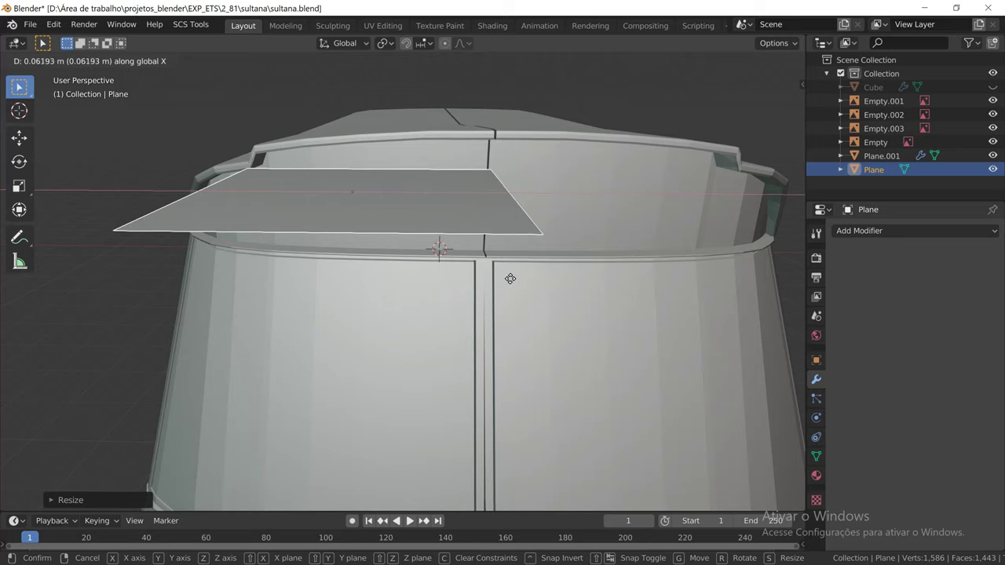
click(509, 283)
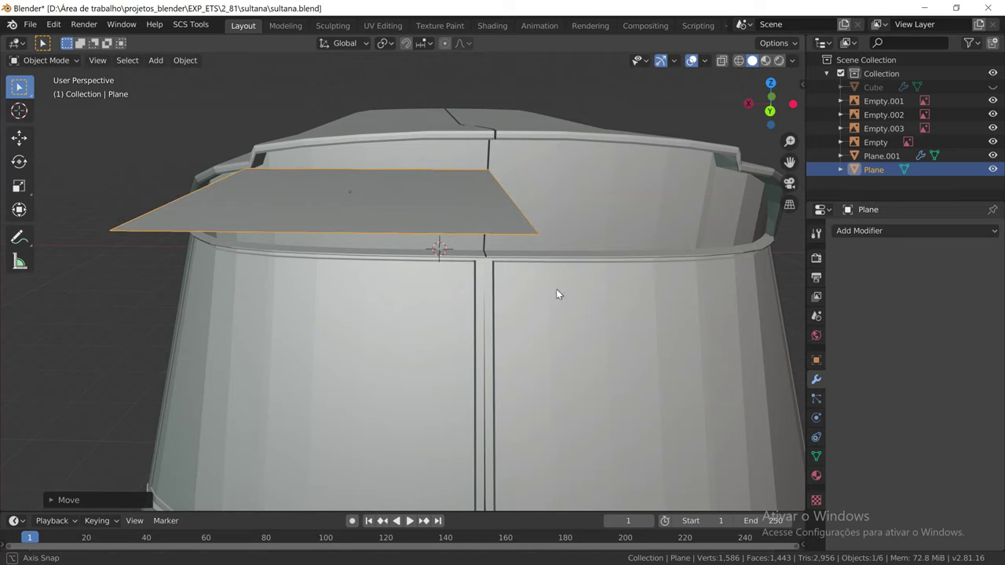
middle_drag(558, 289, 594, 305)
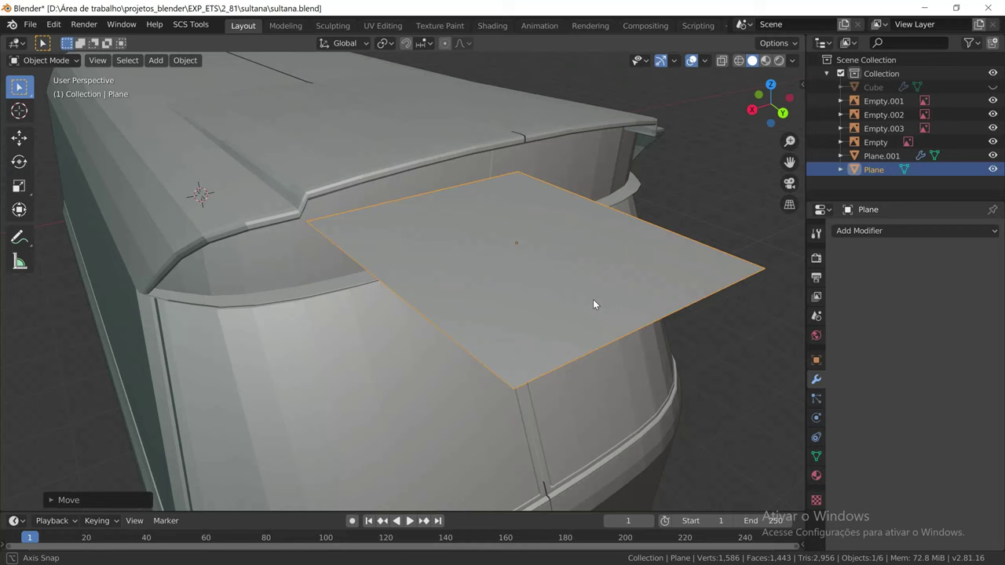
Reposition the visor plane along the Y axis
key(g)
key(y)
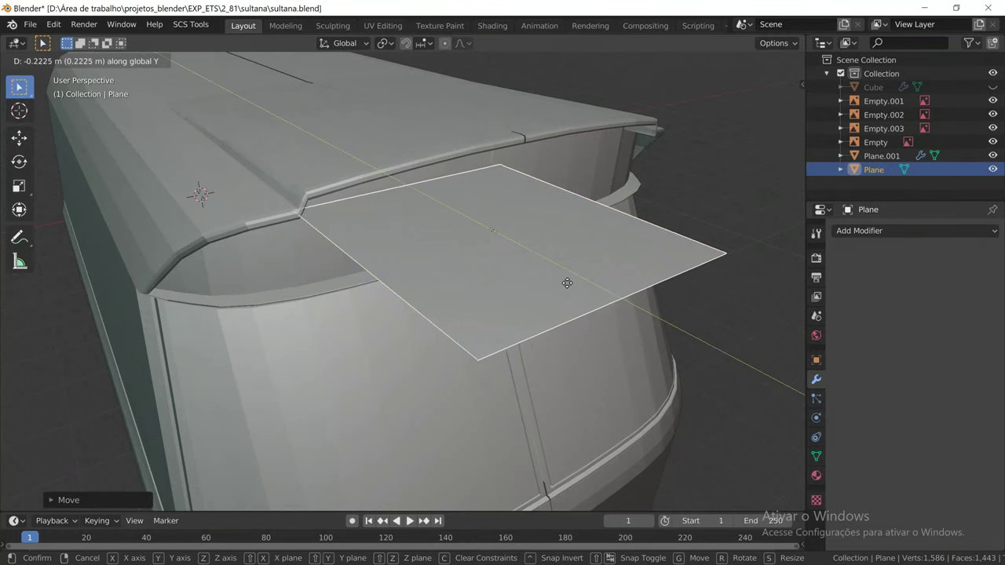
click(549, 274)
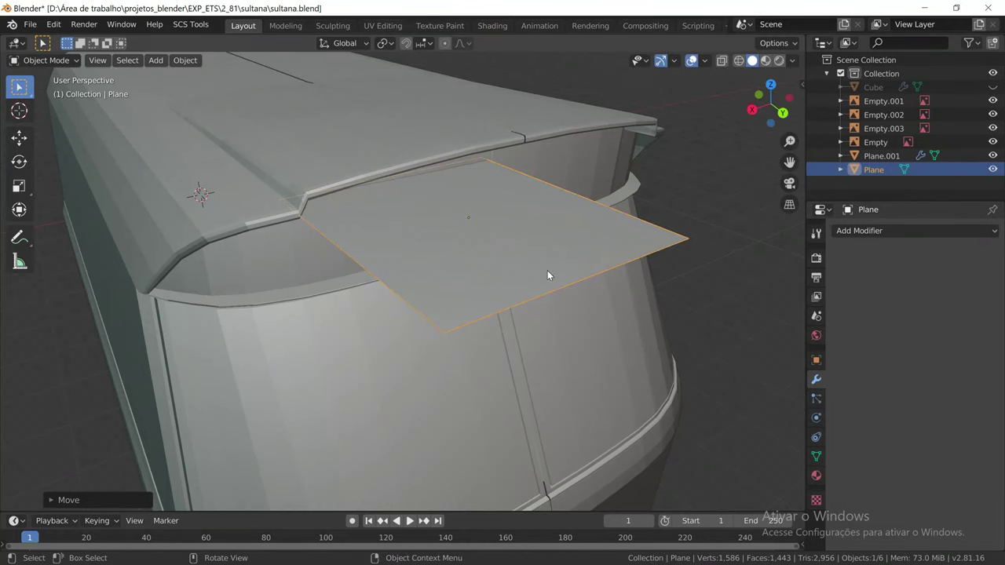
mouse_move(606, 300)
middle_down()
mouse_move(576, 288)
mouse_move(564, 295)
middle_up()
Widen the plane slightly along X and nudge it sideways under the roof edge
key(s)
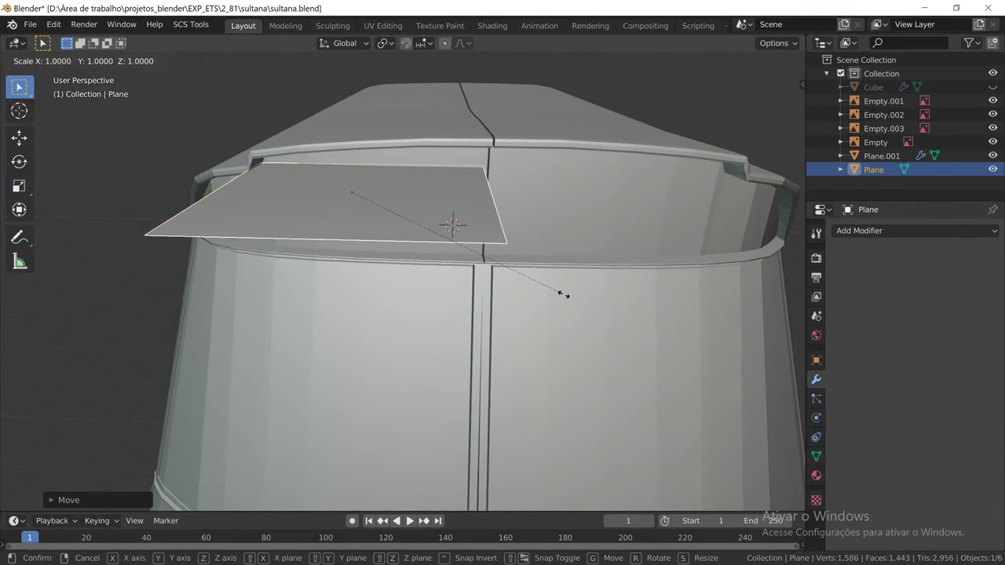
key(x)
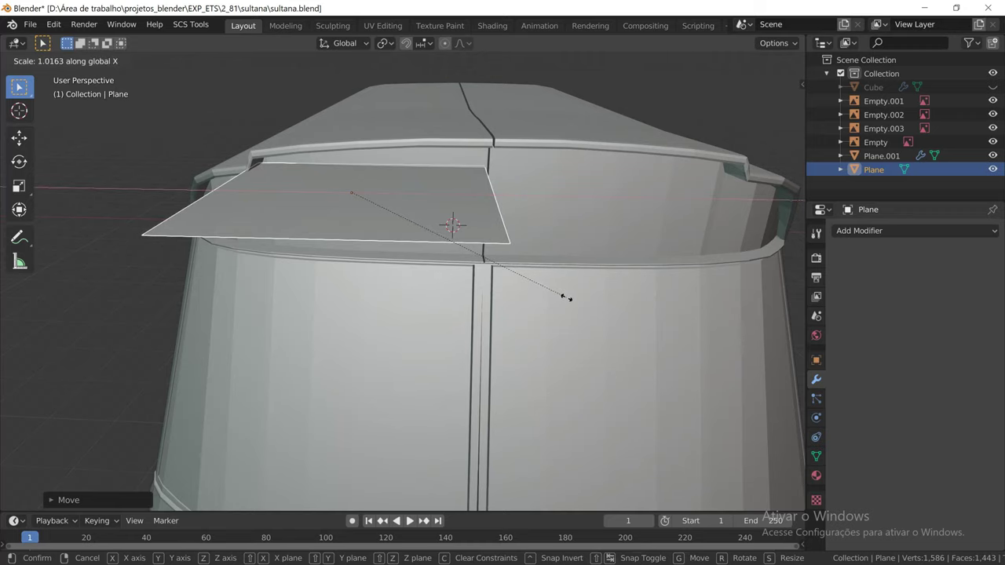
click(568, 303)
middle_drag(561, 296, 566, 297)
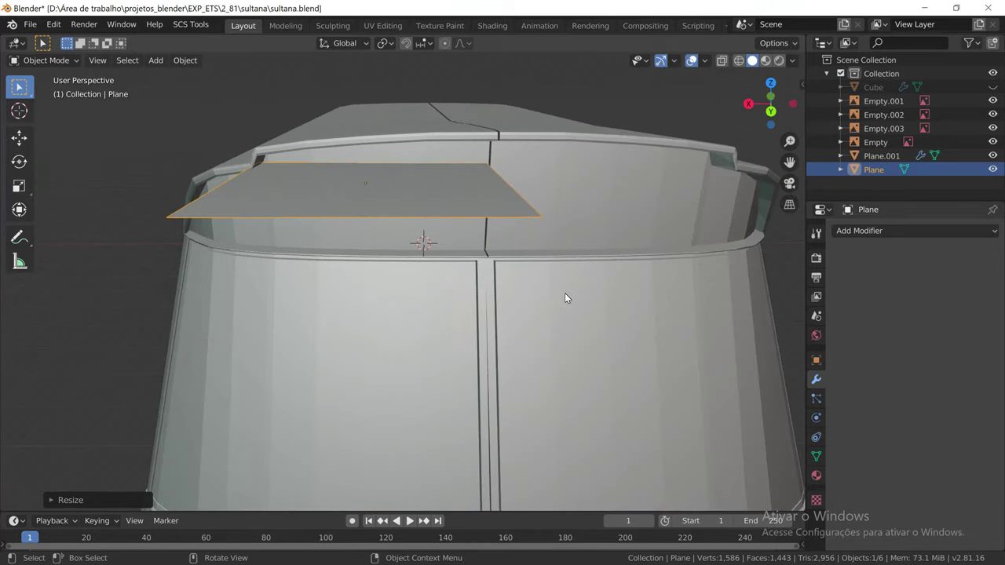
key(g)
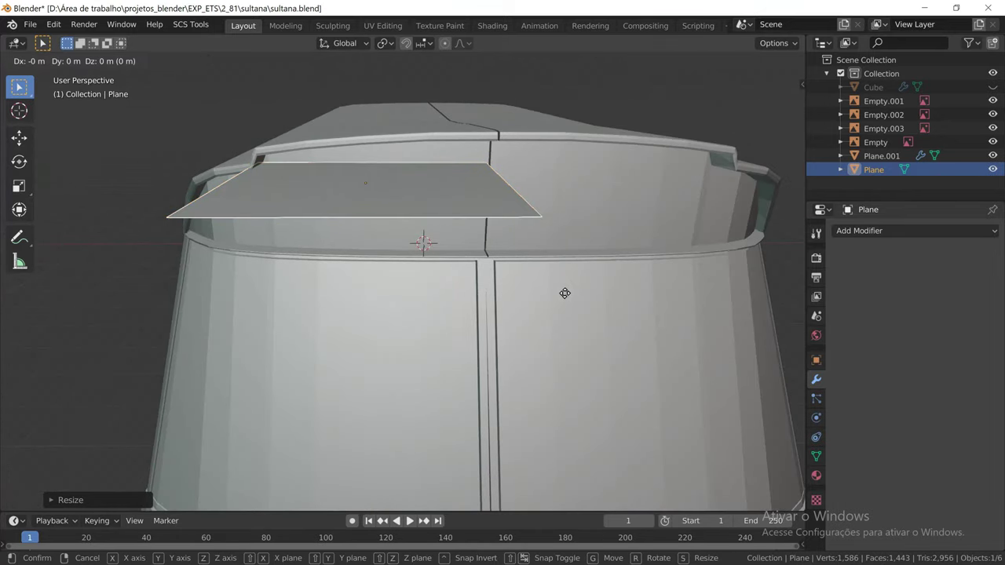
key(x)
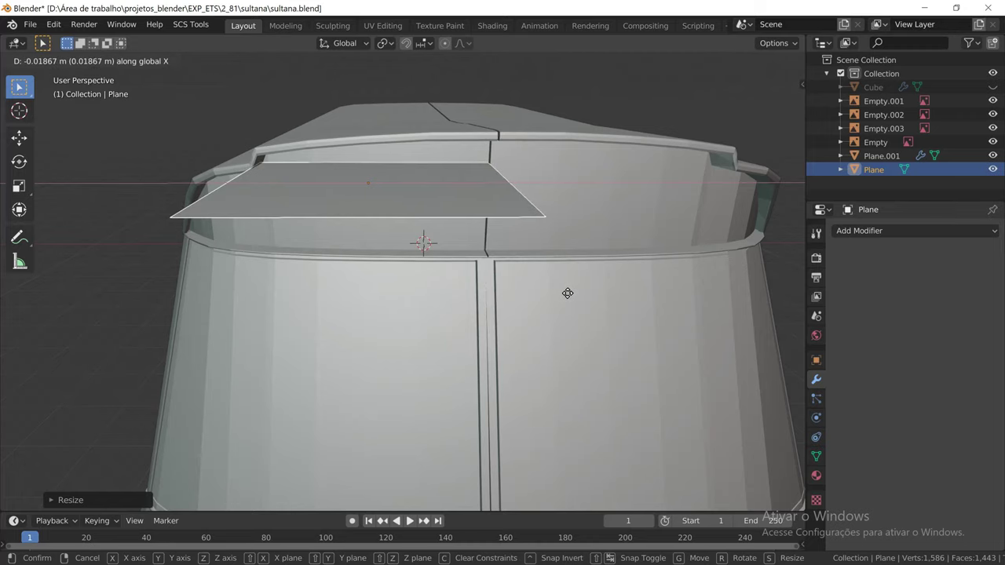
click(567, 293)
mouse_move(568, 294)
middle_down()
mouse_move(559, 286)
mouse_move(585, 285)
mouse_move(590, 299)
mouse_move(579, 299)
mouse_move(600, 295)
middle_up()
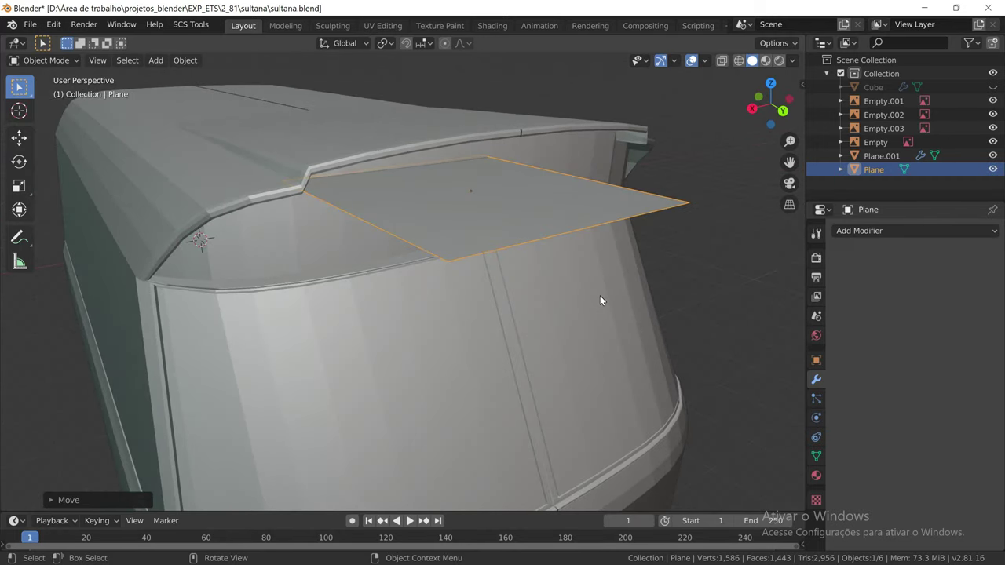
Push the visor plane about 0.21 m forward along Y, then enter Edit Mode
key(Tab)
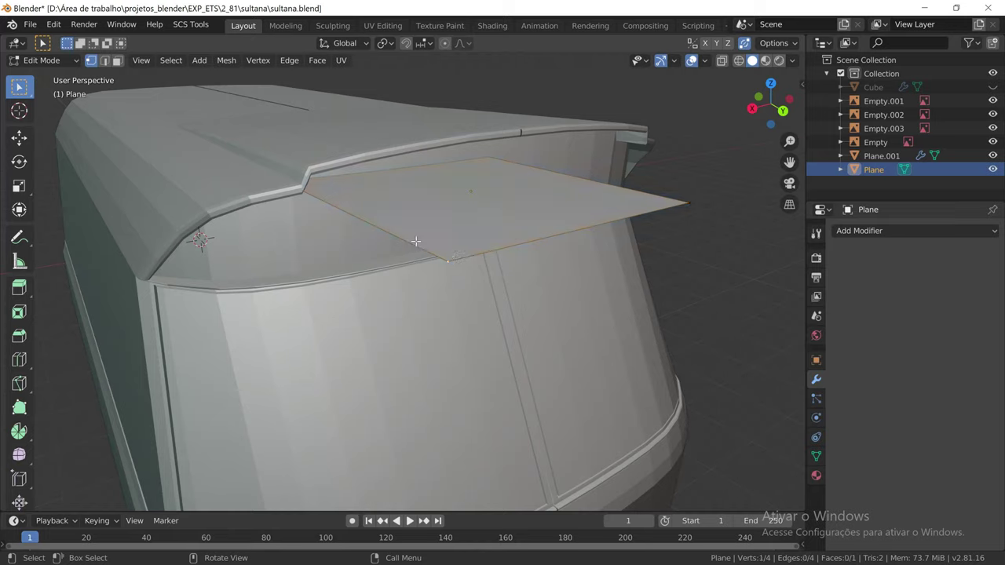
click(322, 222)
middle_drag(322, 221, 360, 233)
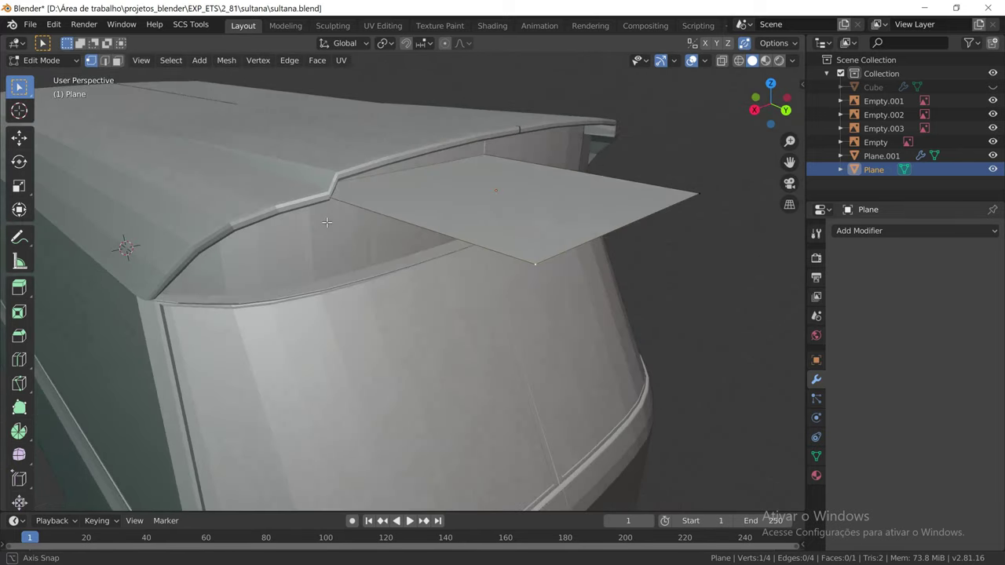
key(Tab)
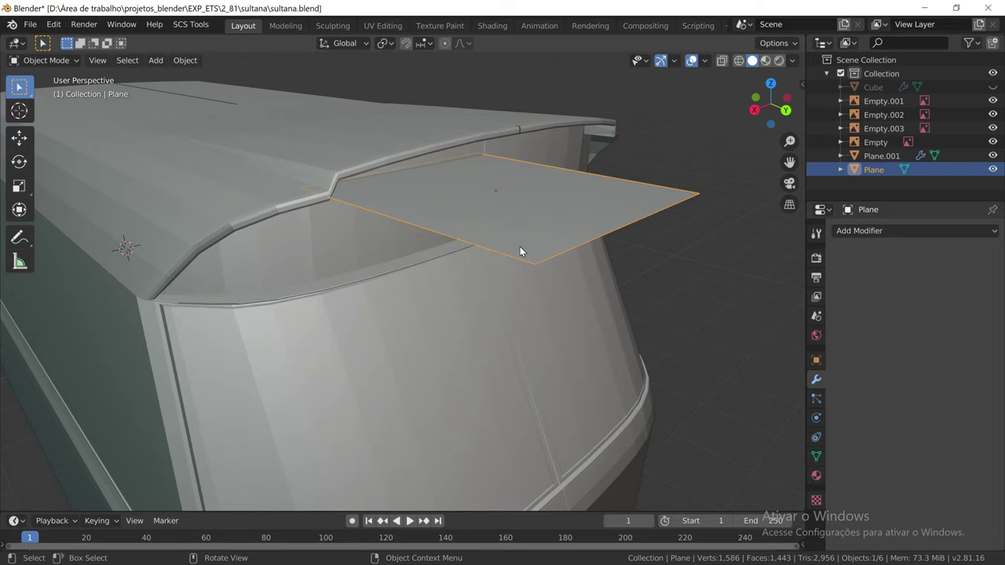
key(g)
key(y)
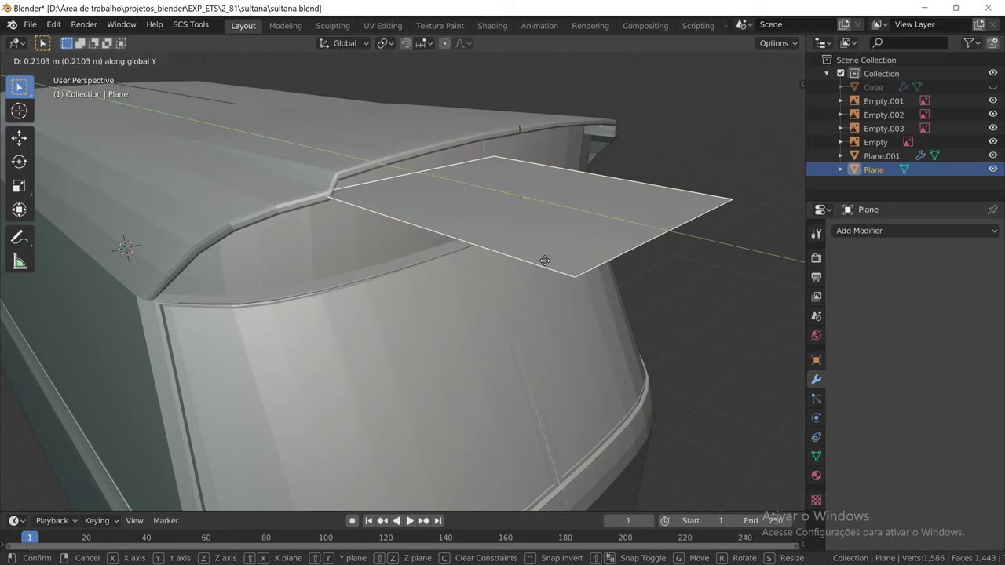
click(575, 277)
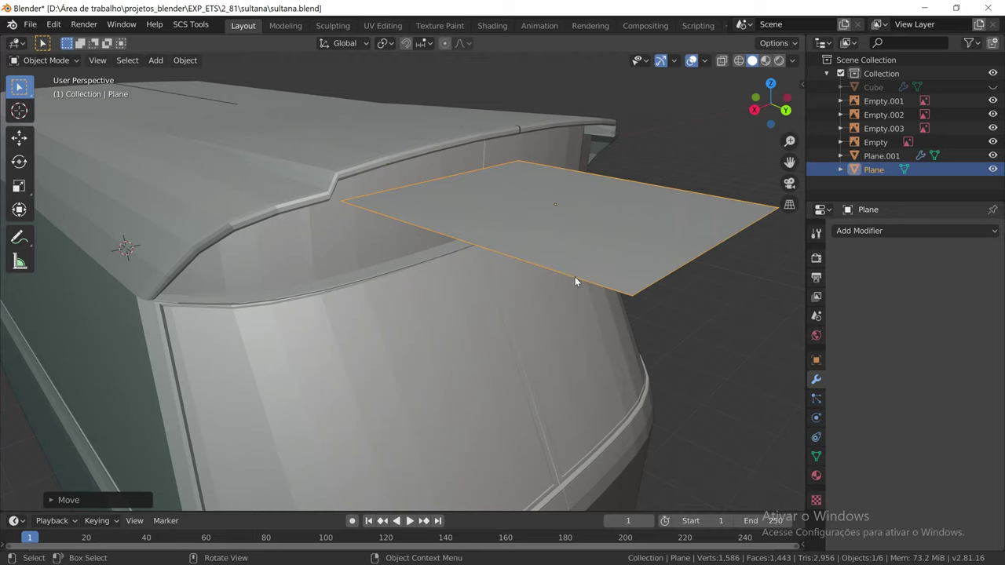
key(Tab)
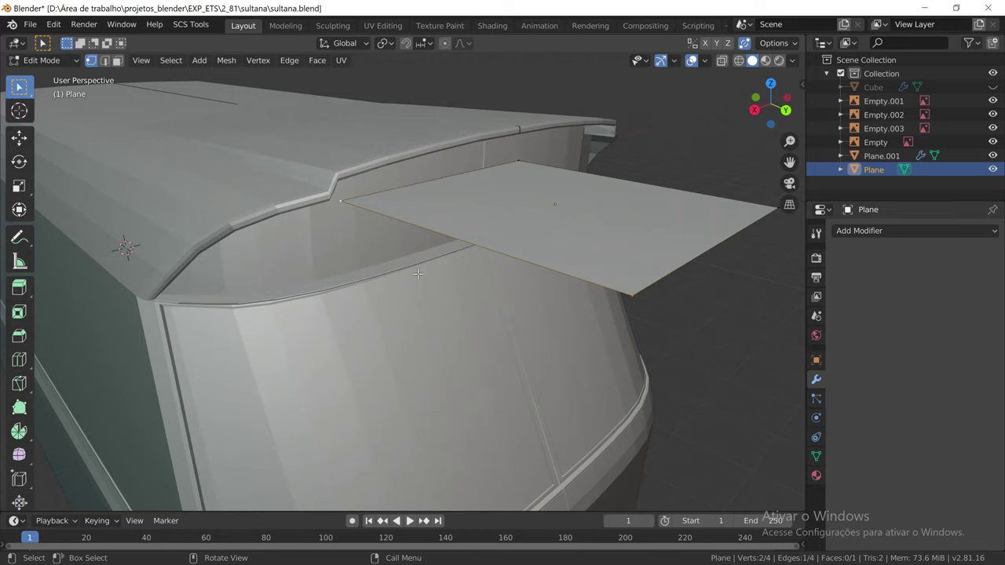
Extrude the plane's edge downward along Z into a second face, then lower it slightly
key(e)
key(z)
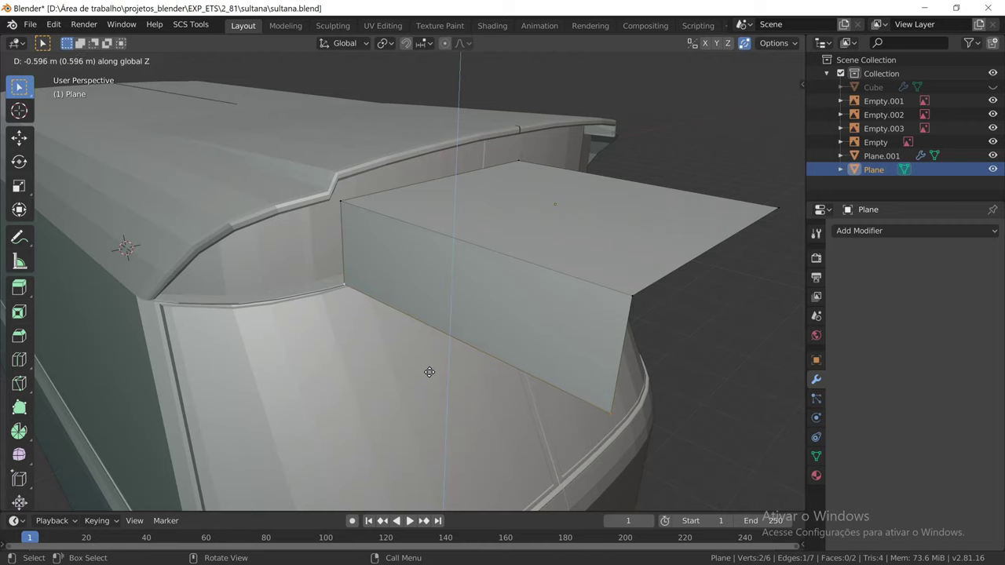
click(430, 373)
middle_drag(439, 383, 409, 367)
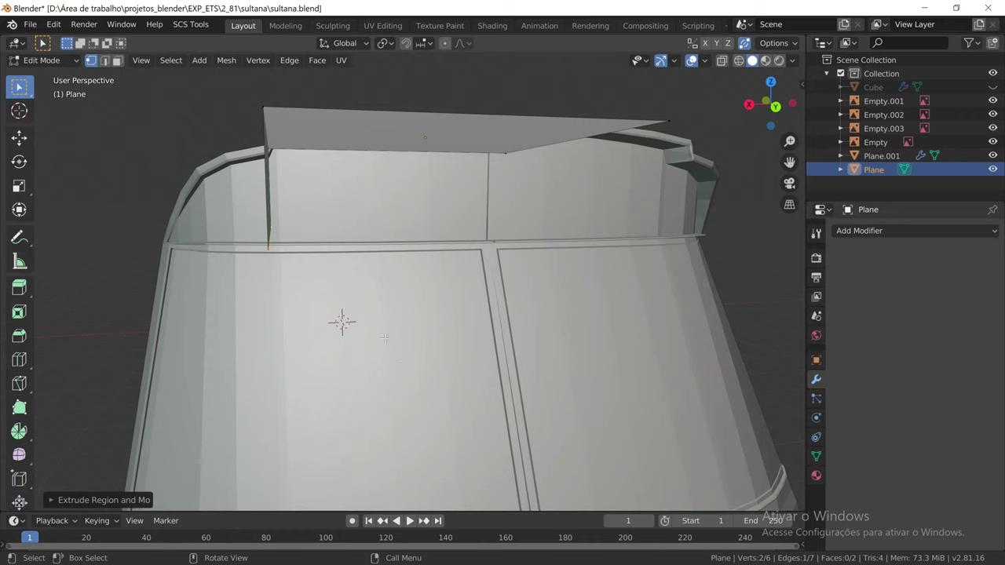
middle_drag(309, 284, 357, 288)
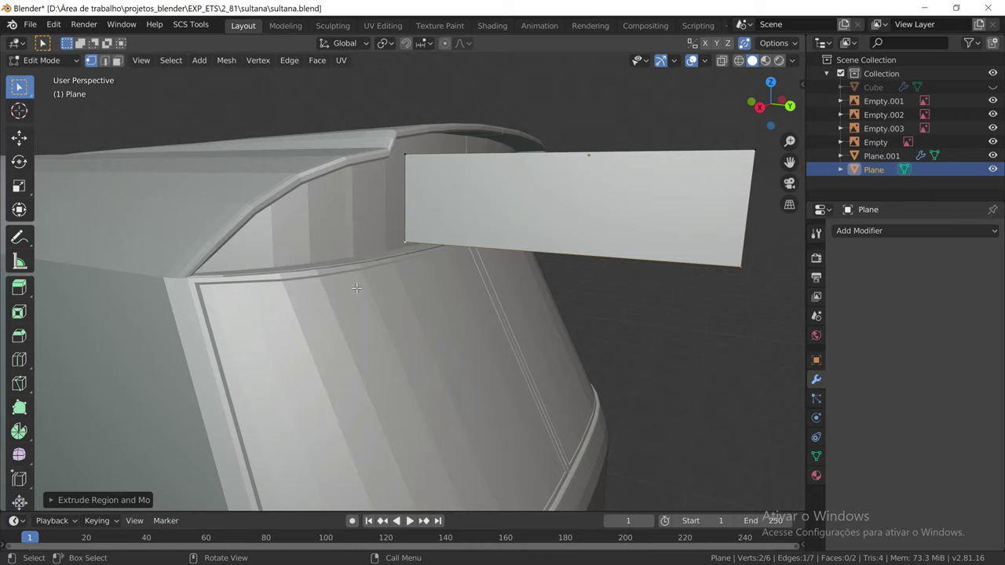
key(g)
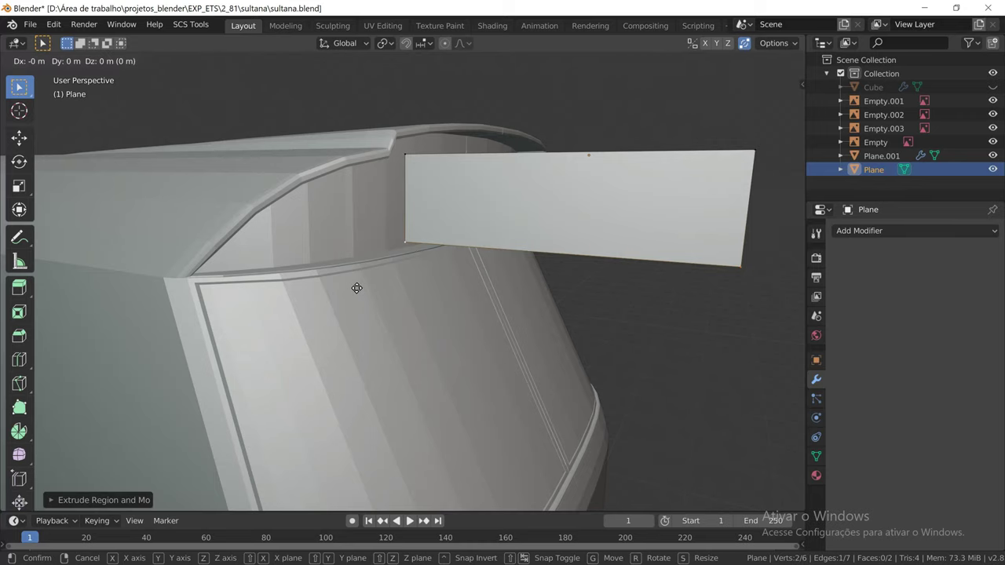
key(z)
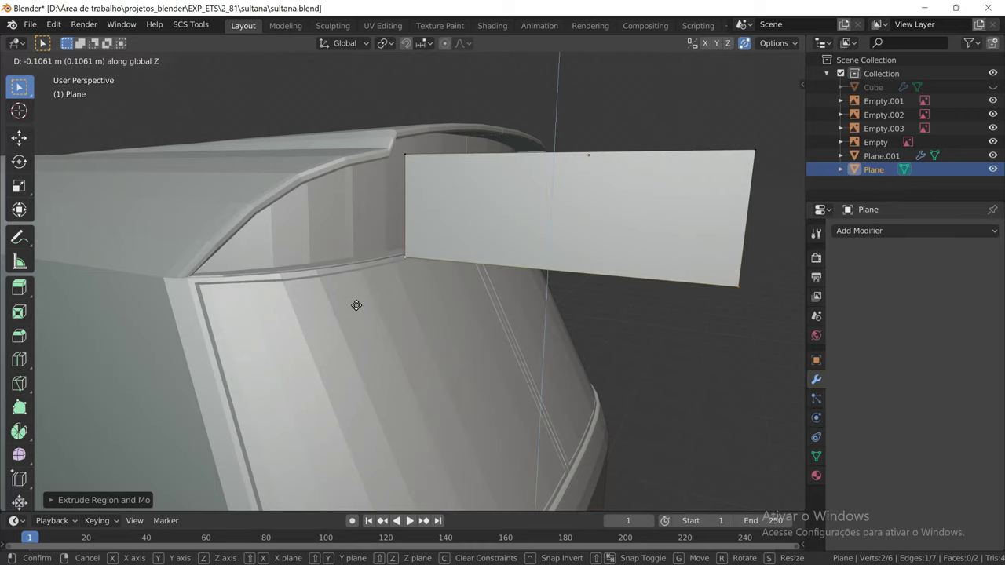
click(357, 305)
mouse_move(428, 307)
middle_down()
mouse_move(332, 314)
mouse_move(428, 310)
middle_up()
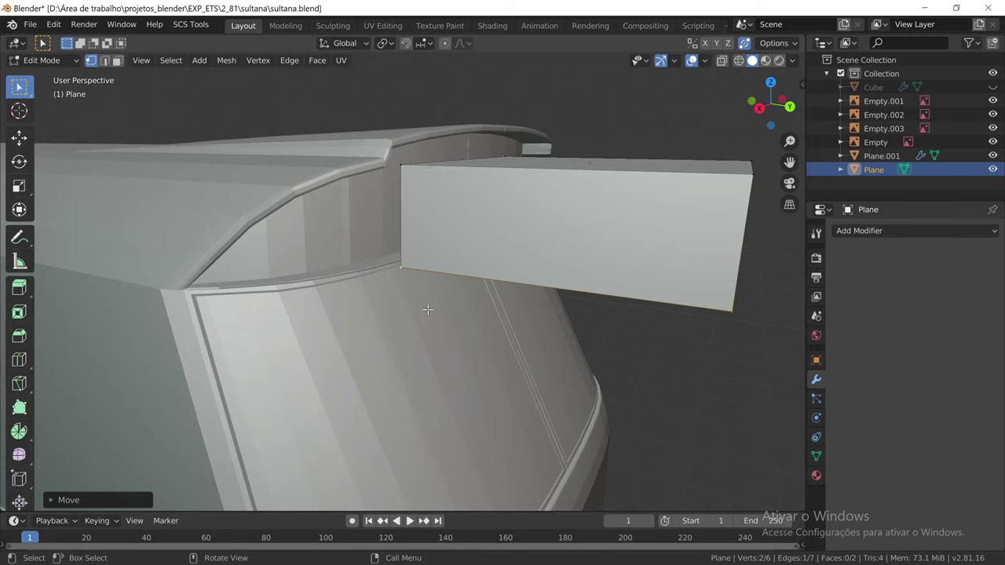
Slide the whole visor plane back along Y against the cab roof
key(Tab)
key(g)
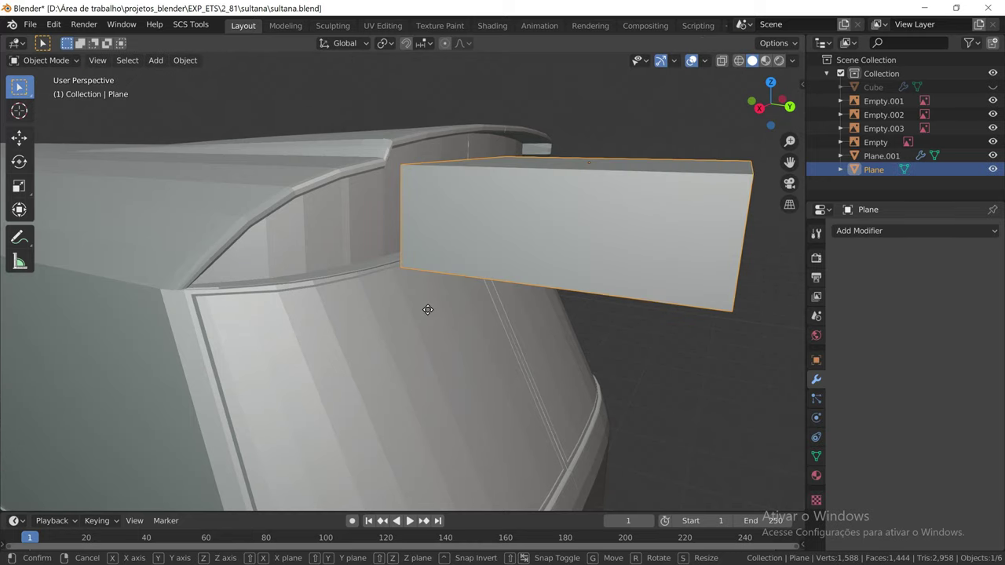
key(y)
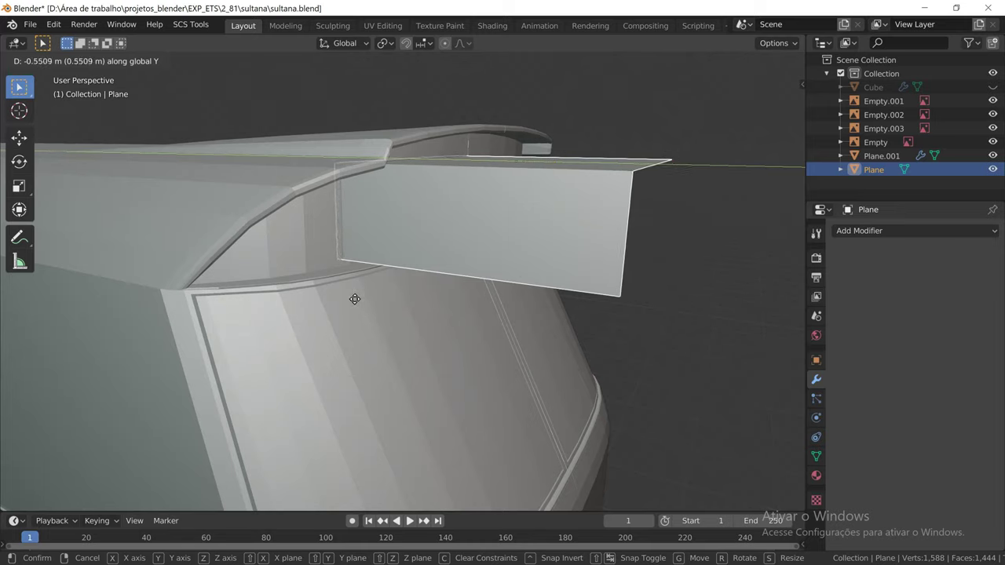
click(355, 299)
scroll(383, 280, up, 2)
scroll(407, 258, up, 3)
scroll(406, 257, up, 2)
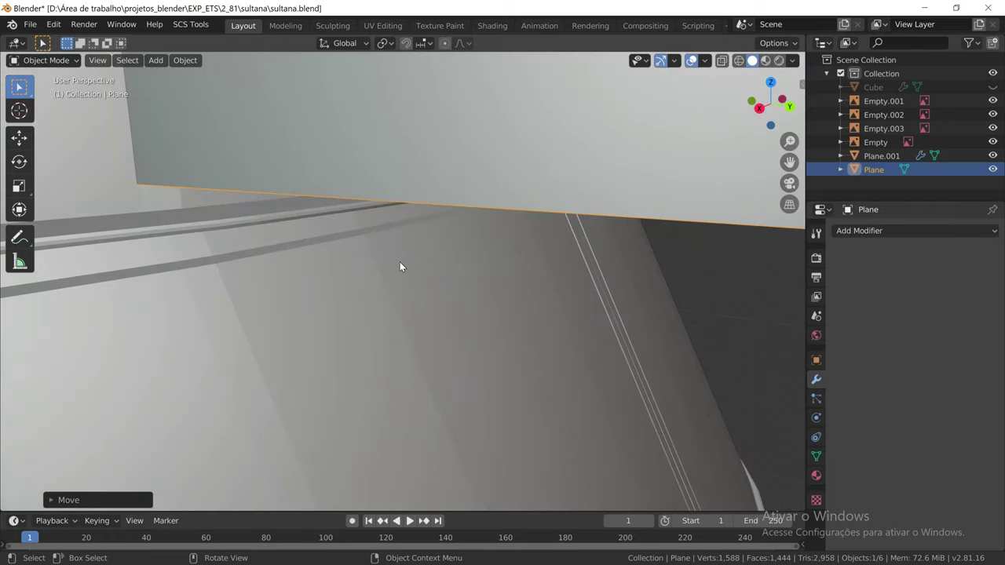
middle_drag(400, 261, 413, 260)
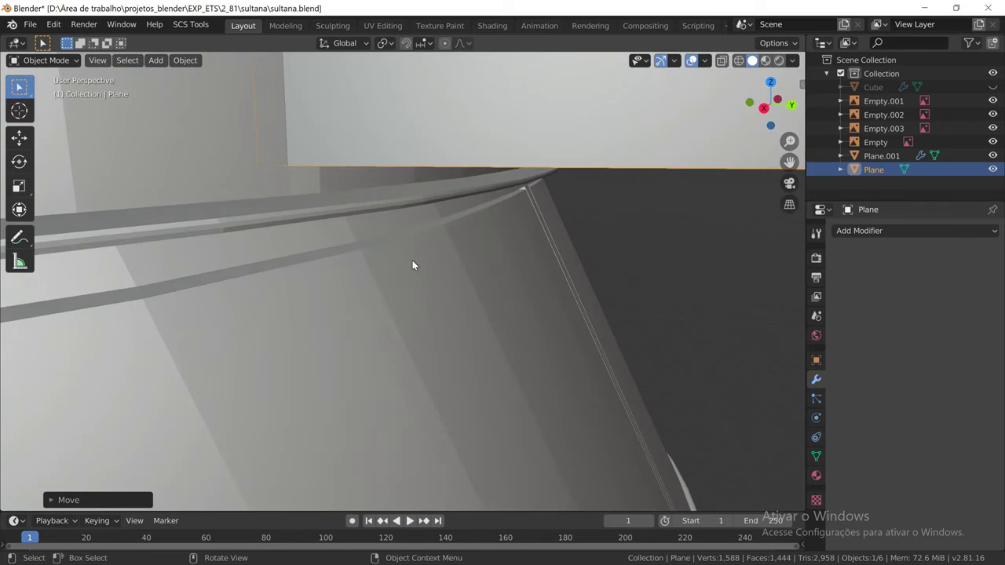
Begin lowering the selected edge about 0.048 m along Z in Edit Mode
key(Tab)
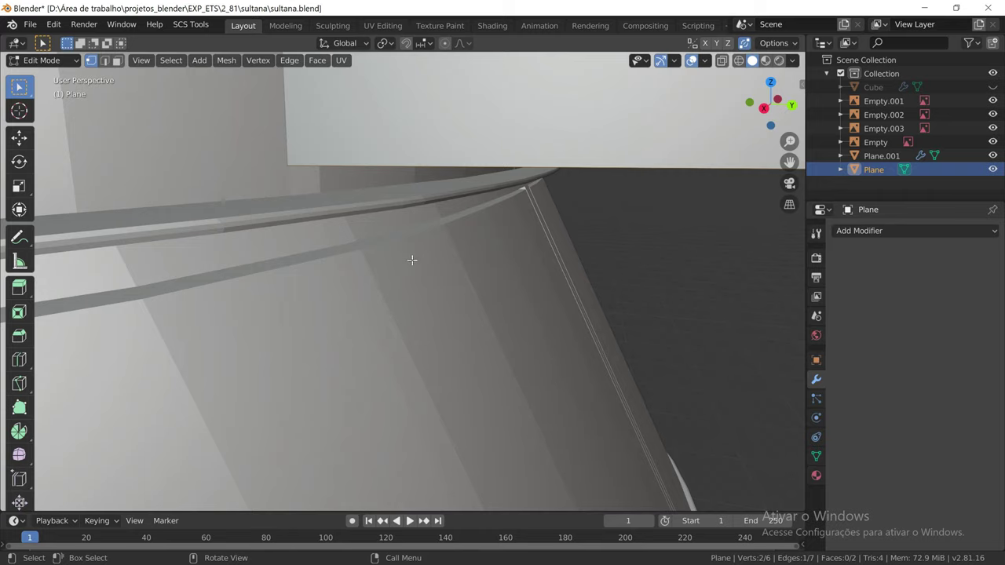
key(g)
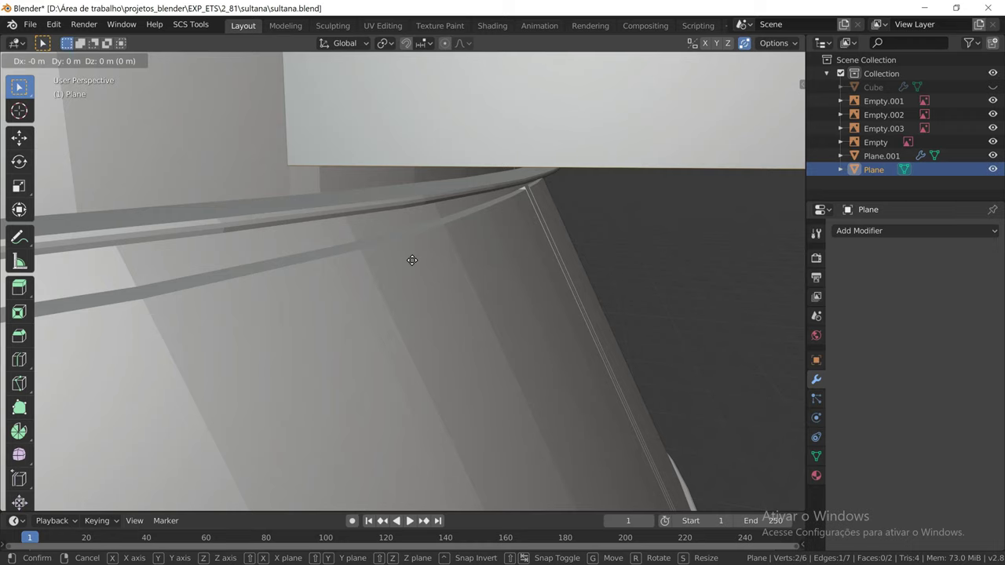
key(z)
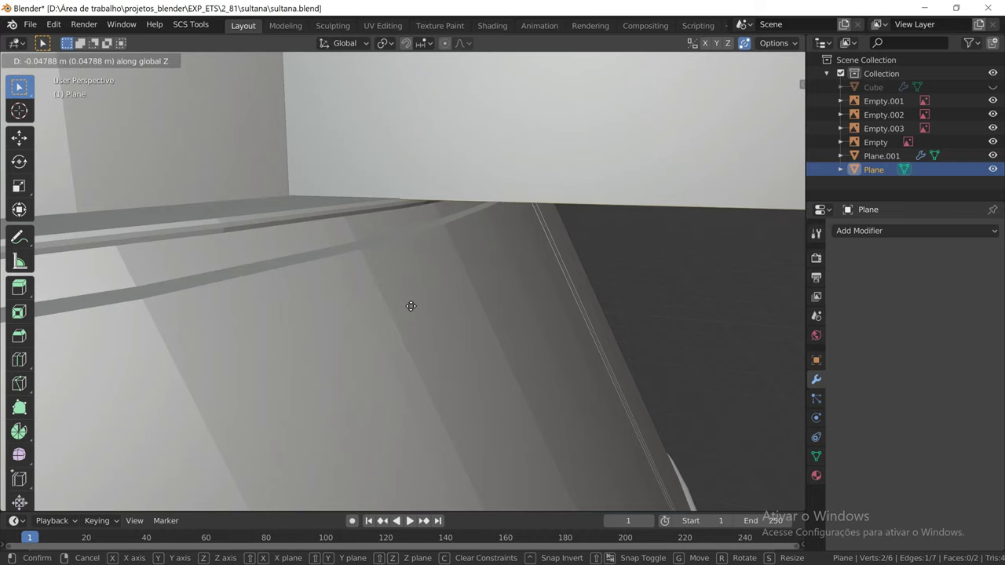
Confirm the slightly lowered visor edge and zoom in on the cab roof
click(411, 306)
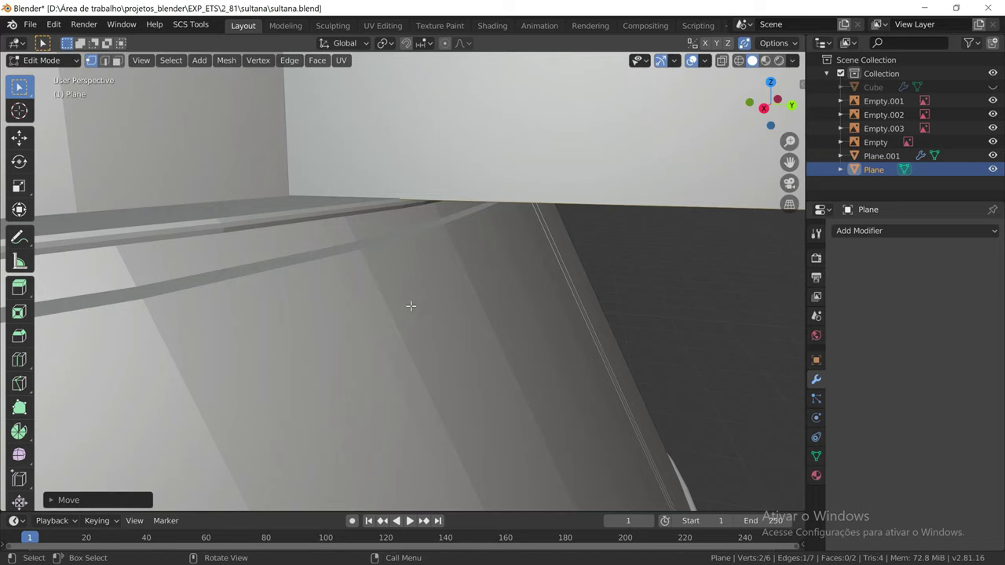
scroll(448, 288, down, 1)
scroll(462, 294, down, 1)
scroll(457, 299, down, 1)
mouse_move(457, 299)
middle_down()
mouse_move(413, 305)
mouse_move(346, 260)
mouse_move(473, 269)
mouse_move(379, 303)
mouse_move(432, 306)
middle_up()
scroll(432, 305, down, 4)
scroll(429, 301, down, 1)
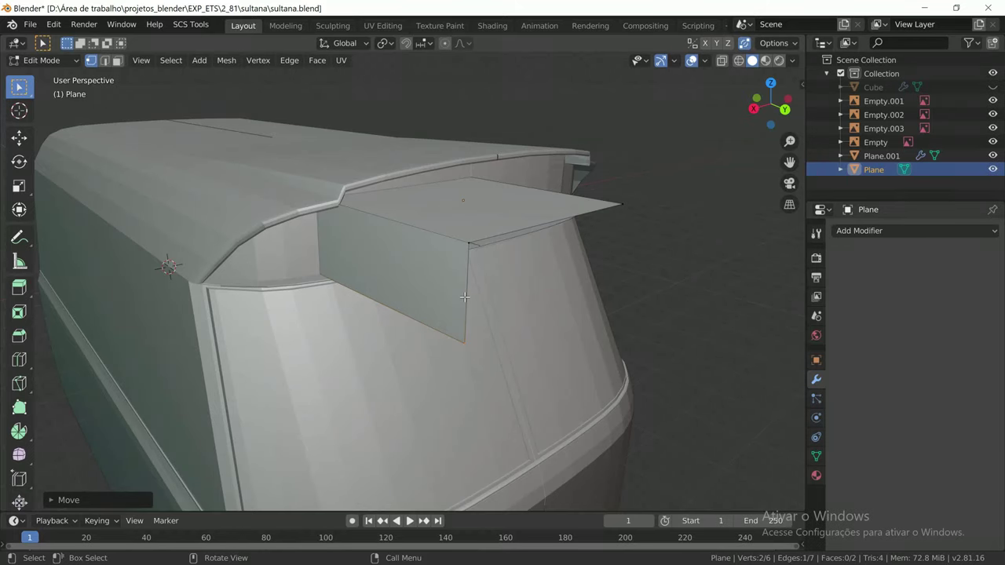
Add the visor's outer tip vertex to the selection and pull the edge back along Y
shift+click(620, 205)
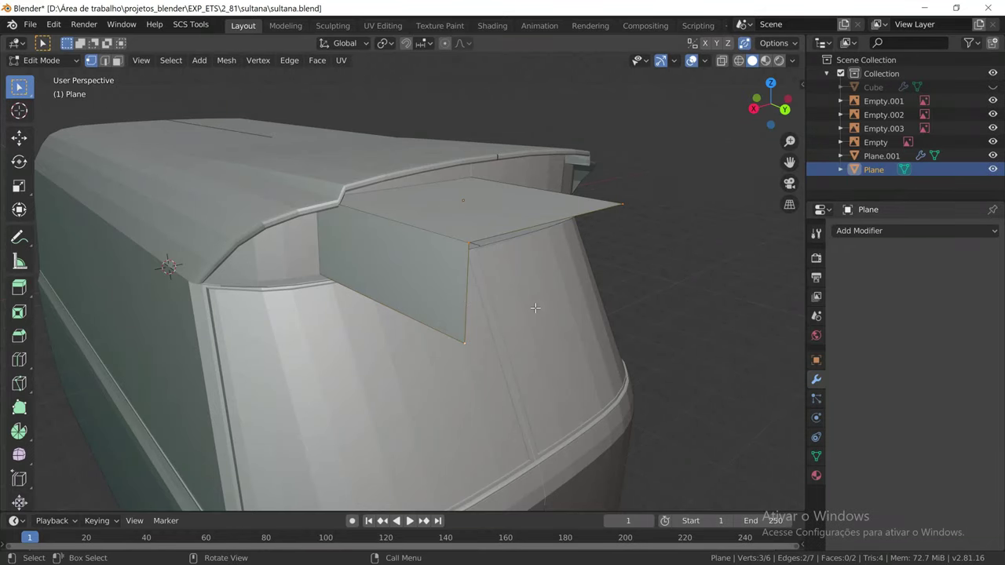
middle_drag(535, 308, 569, 312)
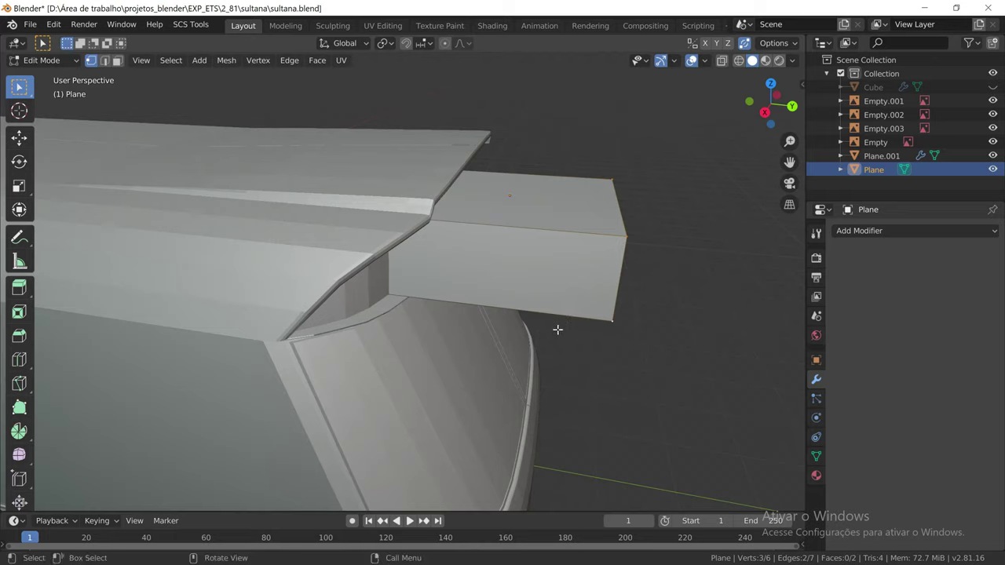
key(g)
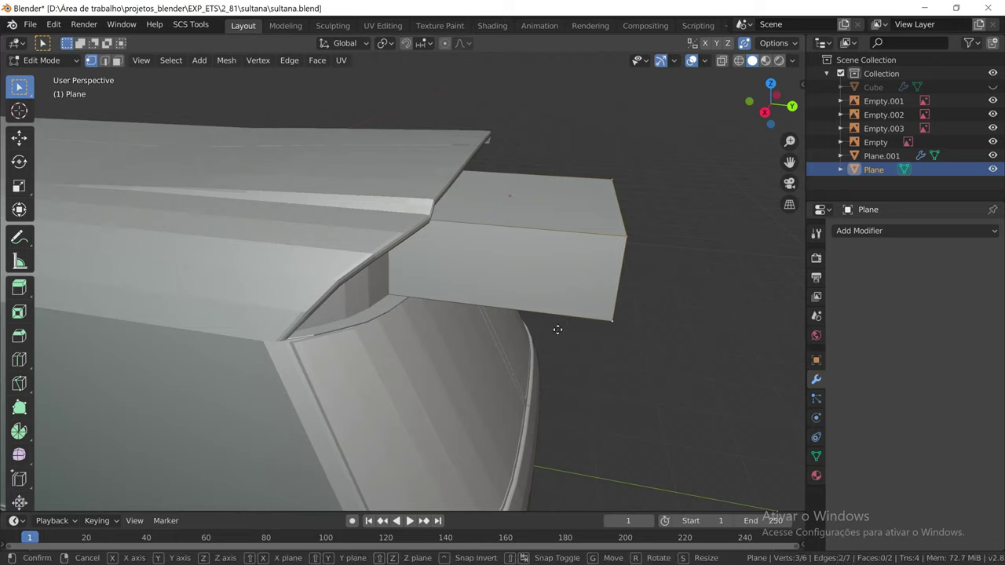
key(y)
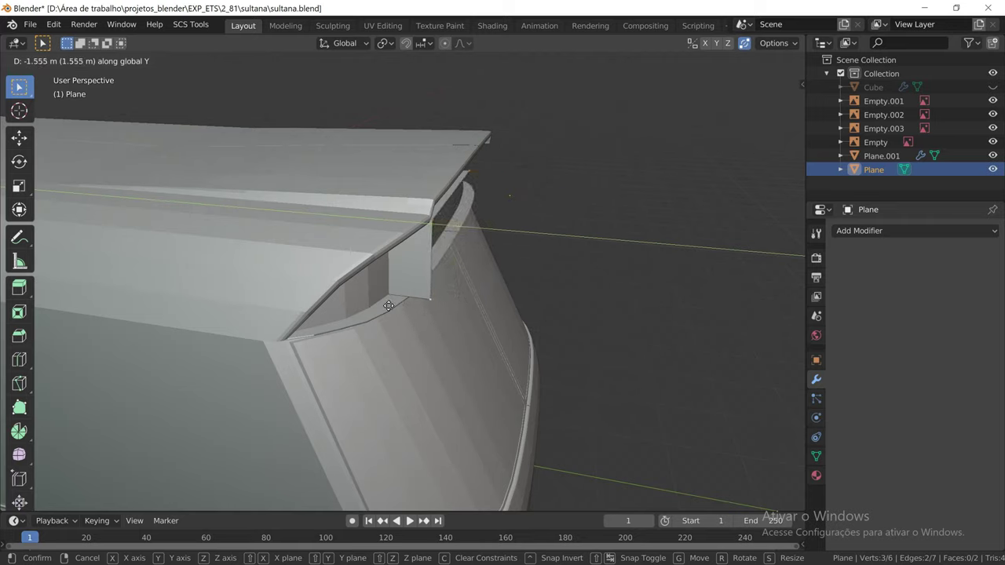
click(388, 306)
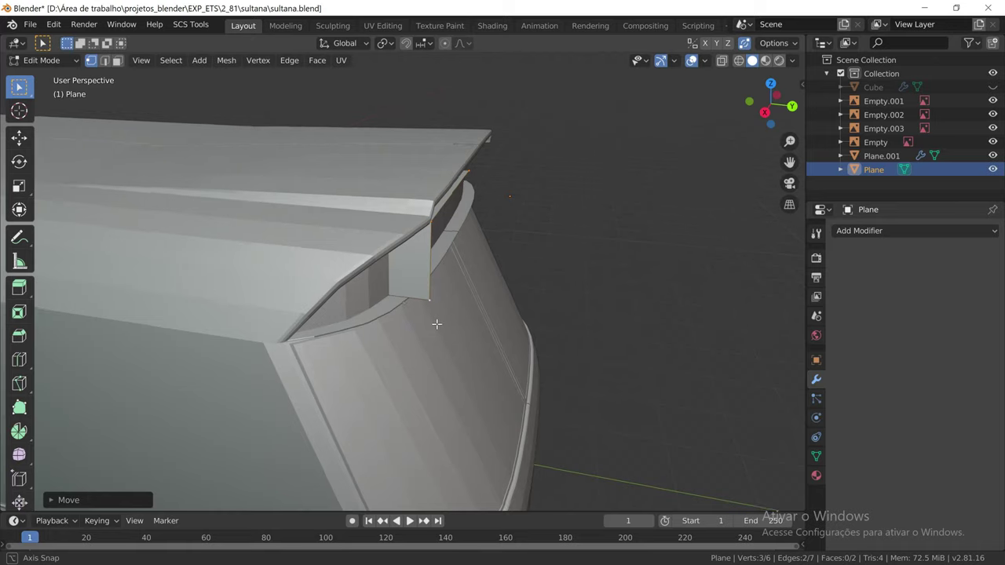
Check the fit against the body and nudge the visor edge slightly further along Y
middle_drag(437, 321, 411, 323)
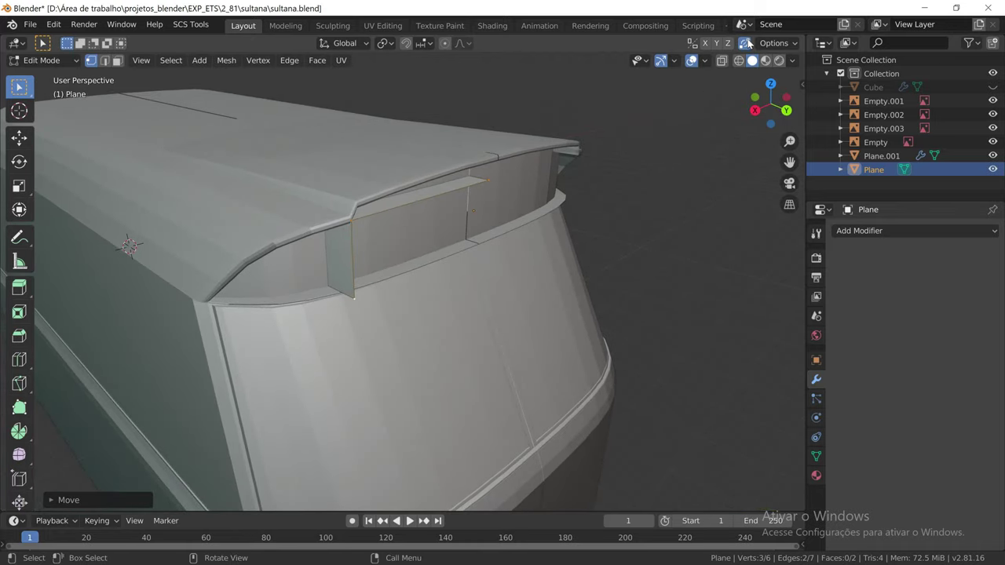
mouse_move(469, 260)
middle_down()
mouse_move(425, 275)
mouse_move(620, 253)
middle_up()
scroll(309, 190, up, 3)
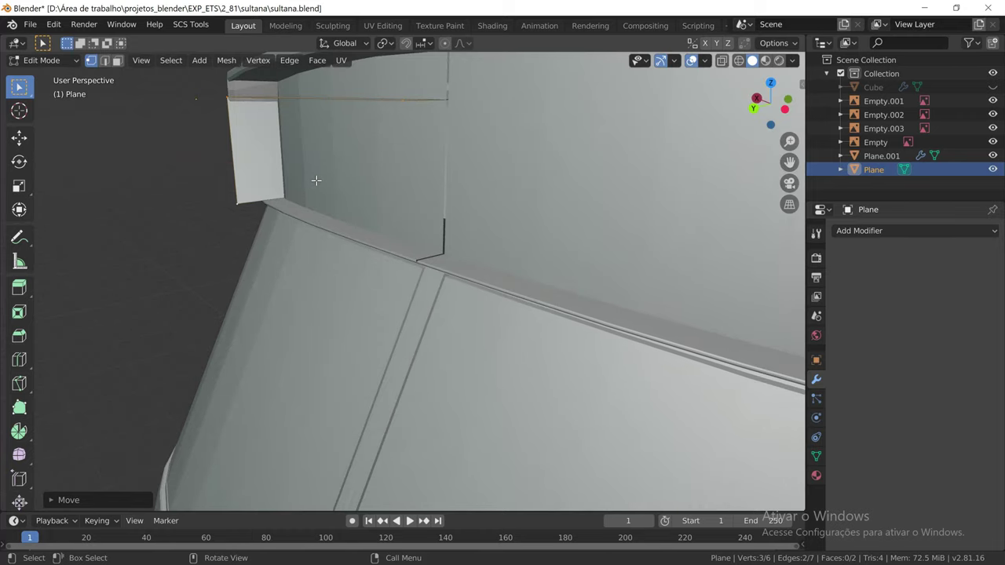
scroll(330, 192, down, 2)
scroll(392, 259, down, 3)
scroll(471, 354, down, 3)
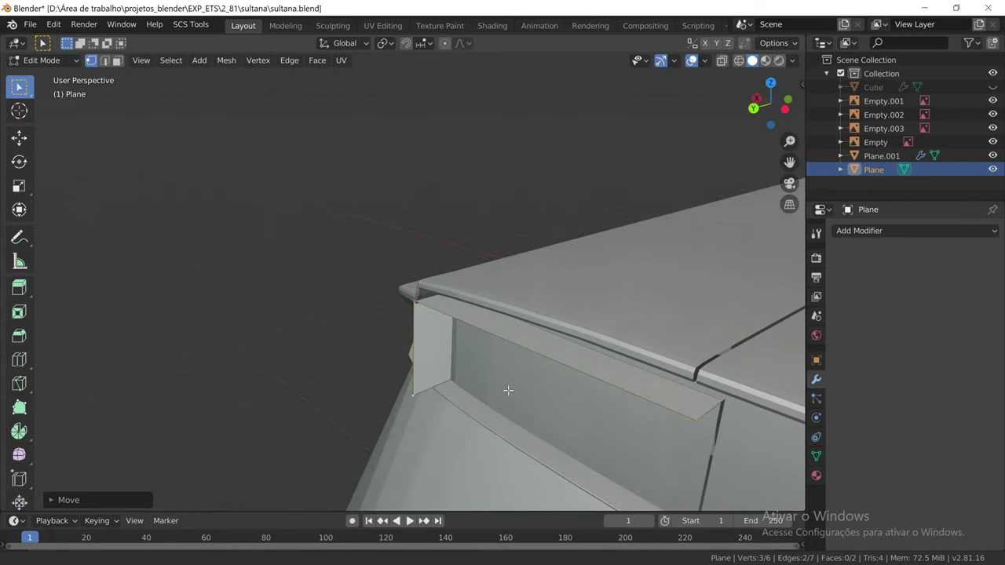
scroll(415, 324, up, 2)
scroll(414, 338, up, 1)
scroll(410, 357, up, 1)
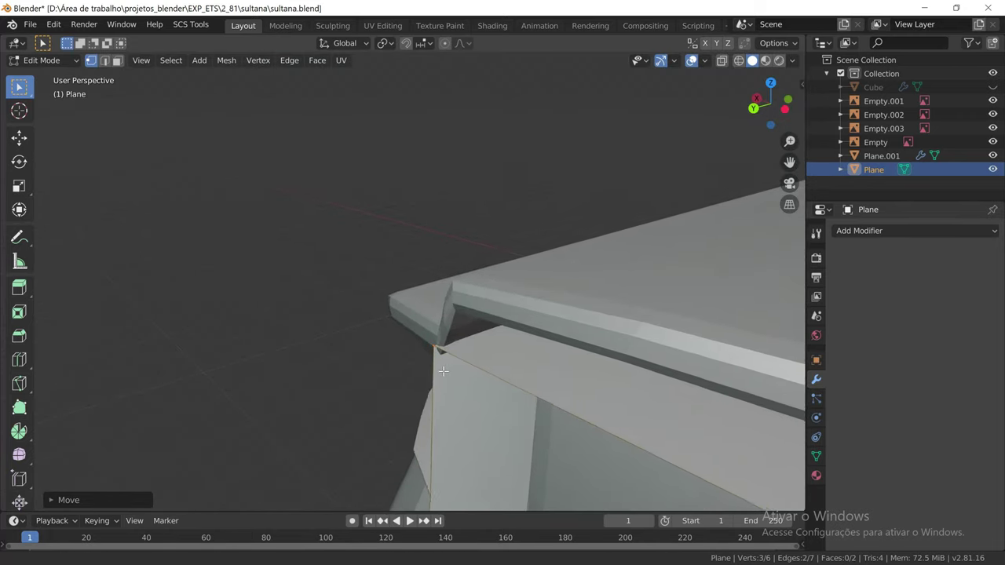
scroll(408, 367, up, 2)
scroll(321, 359, up, 2)
scroll(242, 361, up, 2)
scroll(225, 361, up, 1)
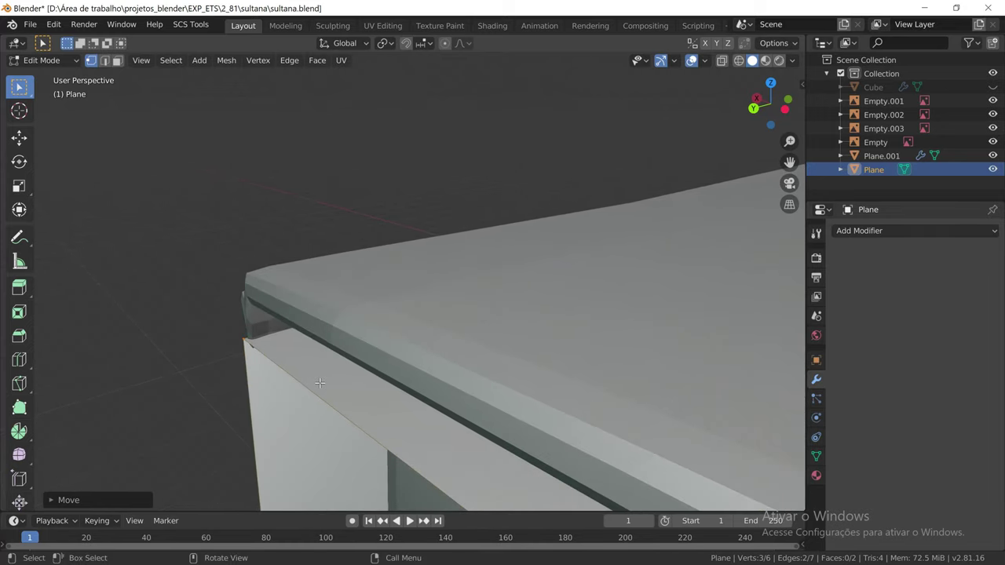
key(g)
key(y)
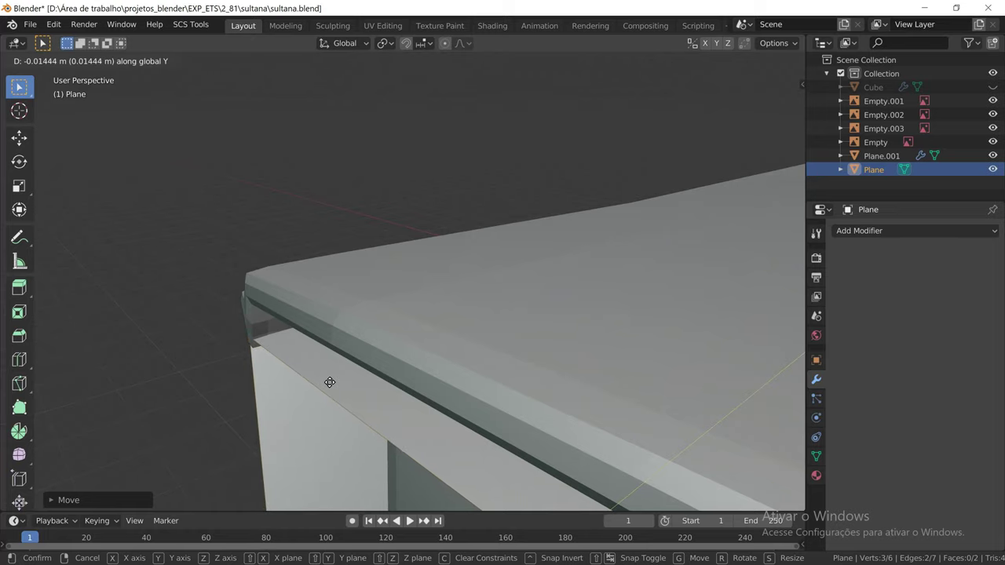
click(330, 383)
Nudge the edge once more along Y until it sits flush with the cab side
middle_drag(316, 418, 414, 373)
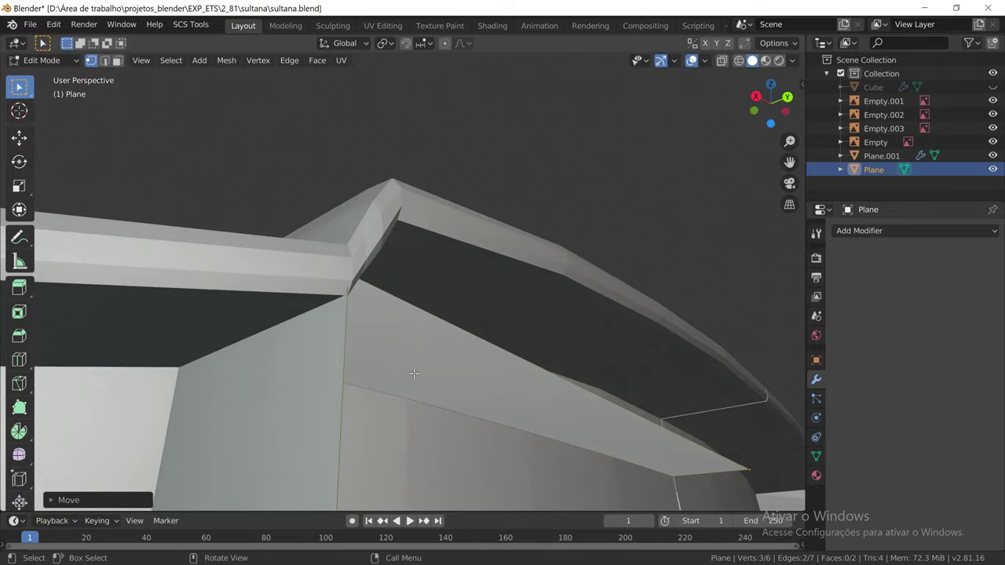
key(g)
key(y)
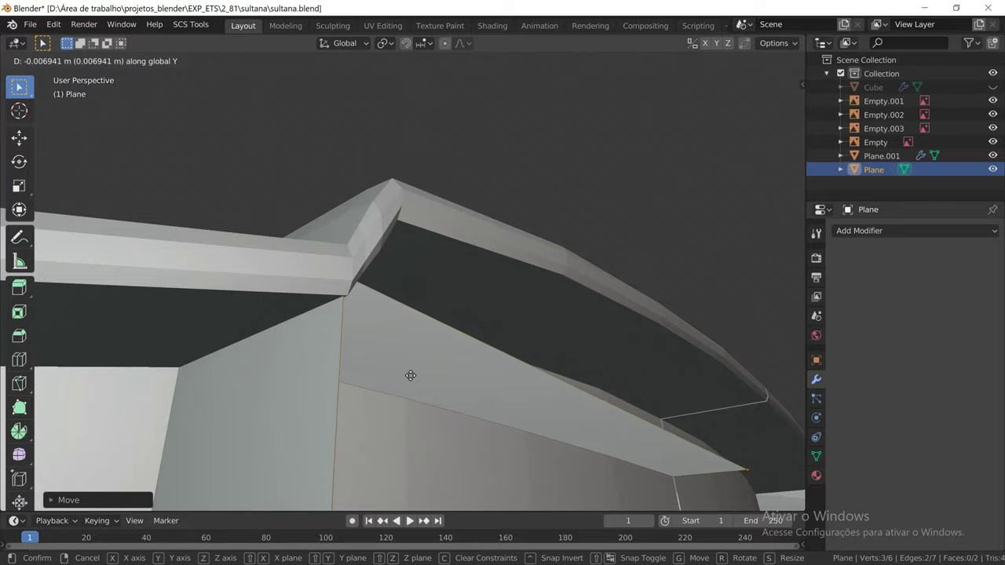
click(410, 376)
mouse_move(388, 374)
middle_down()
mouse_move(278, 406)
mouse_move(369, 403)
mouse_move(274, 429)
mouse_move(374, 390)
mouse_move(451, 410)
middle_up()
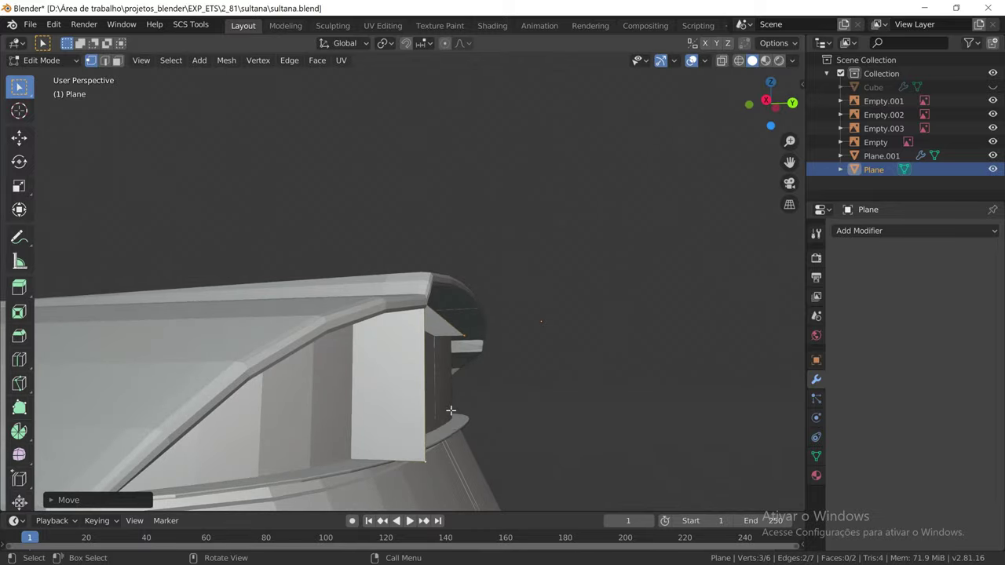
Select only the visor's corner vertex and slide it back a little along Y
click(431, 464)
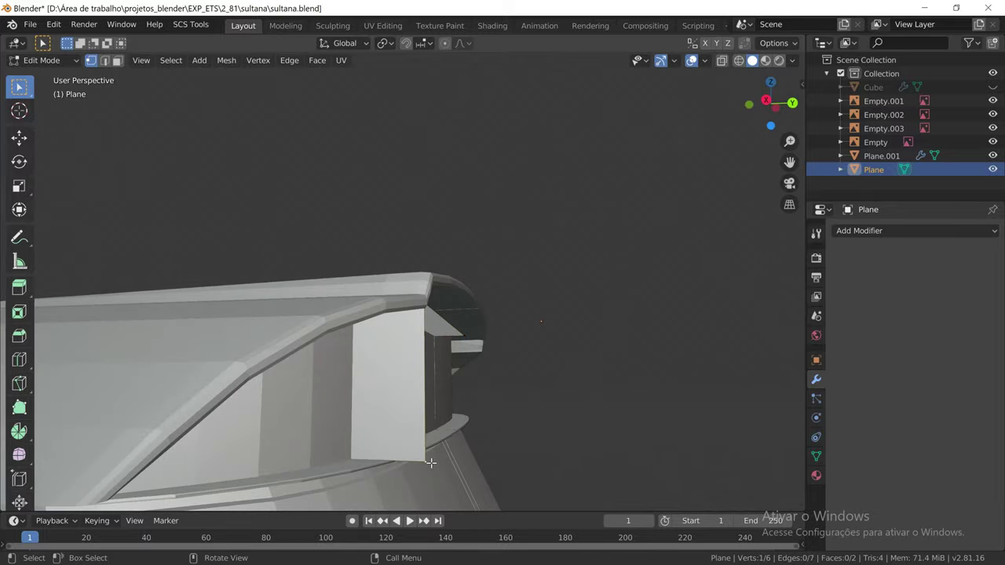
key(g)
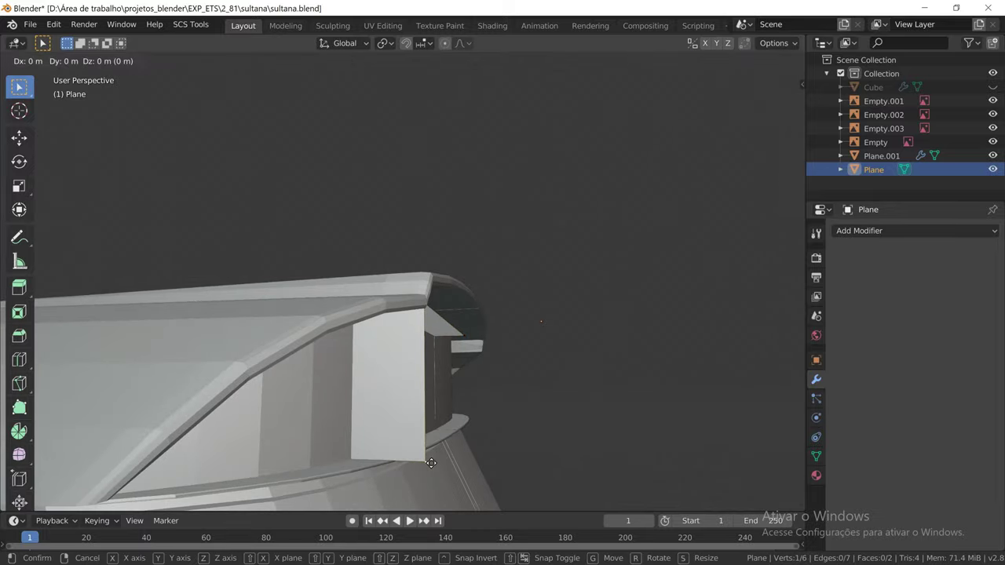
key(y)
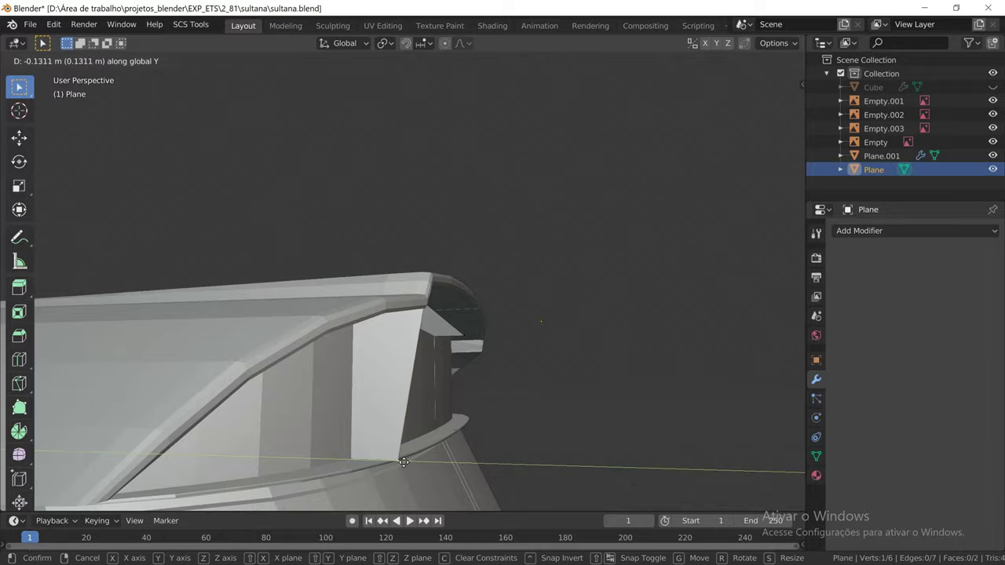
click(395, 463)
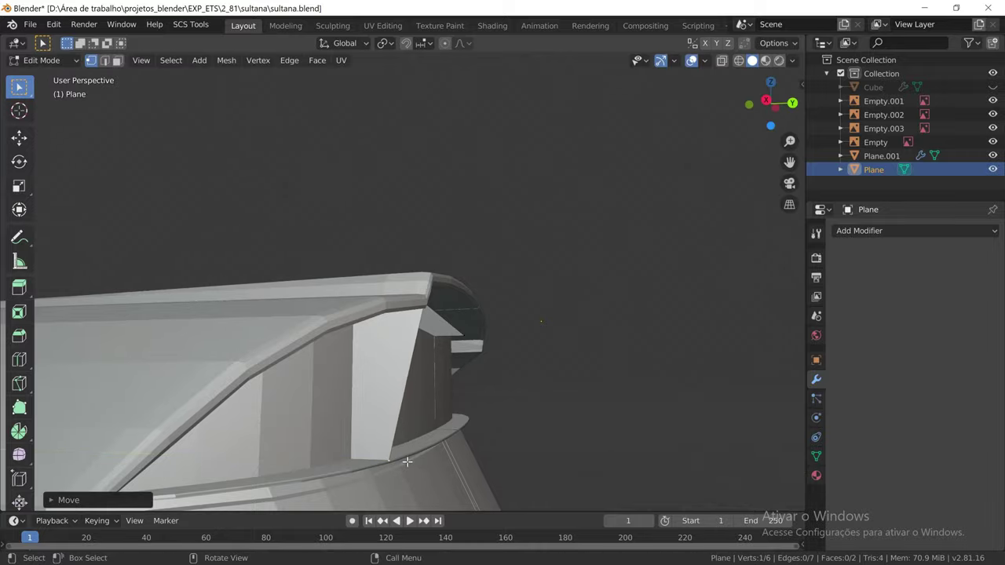
scroll(408, 459, up, 2)
mouse_move(425, 462)
middle_down()
mouse_move(365, 452)
mouse_move(384, 422)
mouse_move(395, 332)
middle_up()
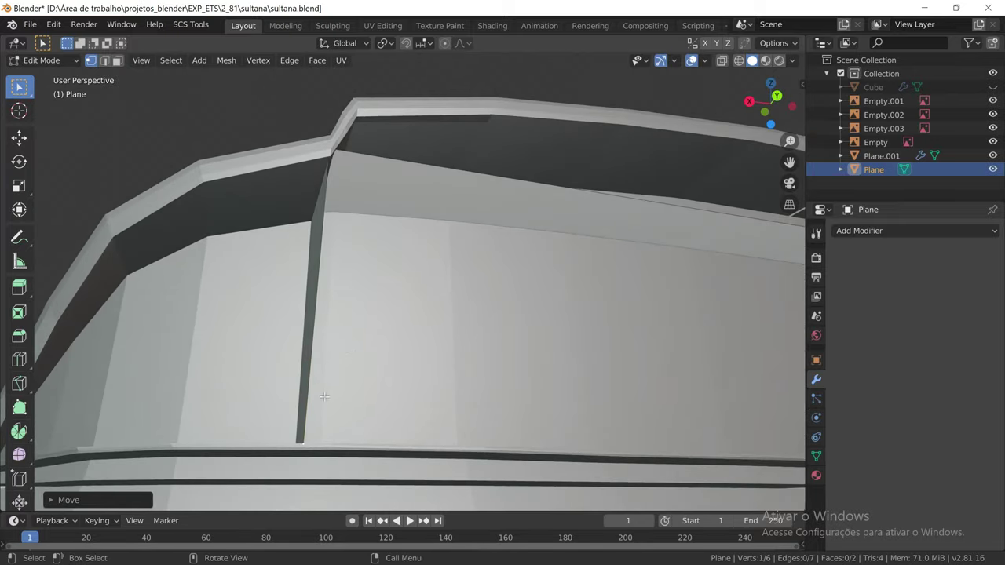
scroll(324, 397, up, 2)
mouse_move(318, 425)
middle_down()
mouse_move(285, 480)
mouse_move(384, 458)
mouse_move(411, 400)
mouse_move(486, 322)
middle_up()
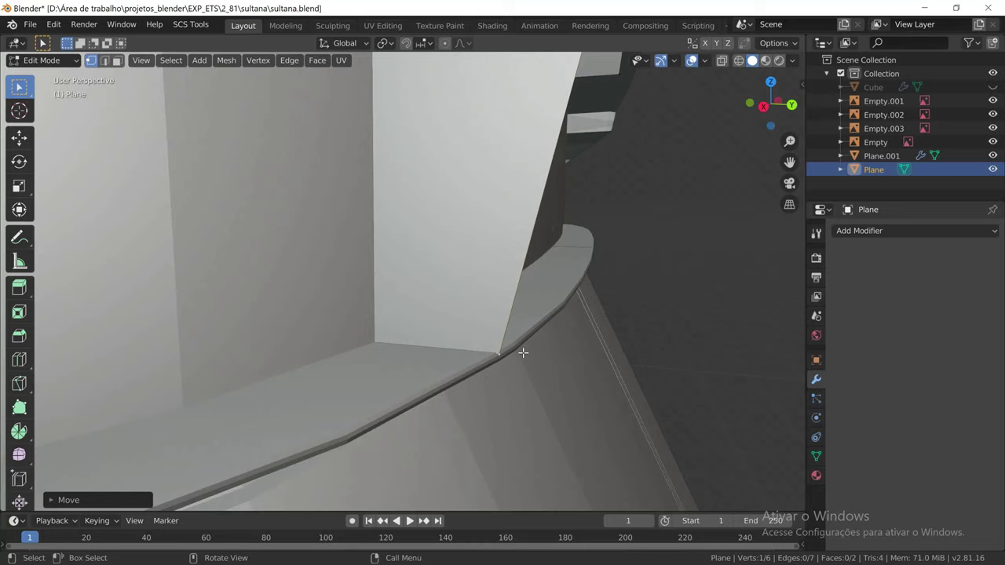
scroll(523, 353, up, 1)
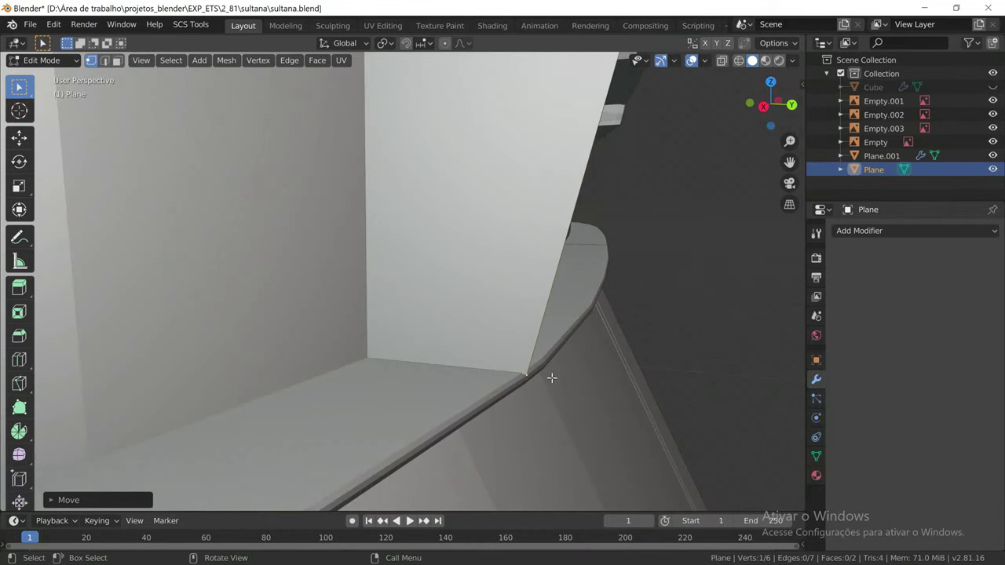
Move the corner vertex another small step along Y to meet the cab's ledge
key(g)
key(y)
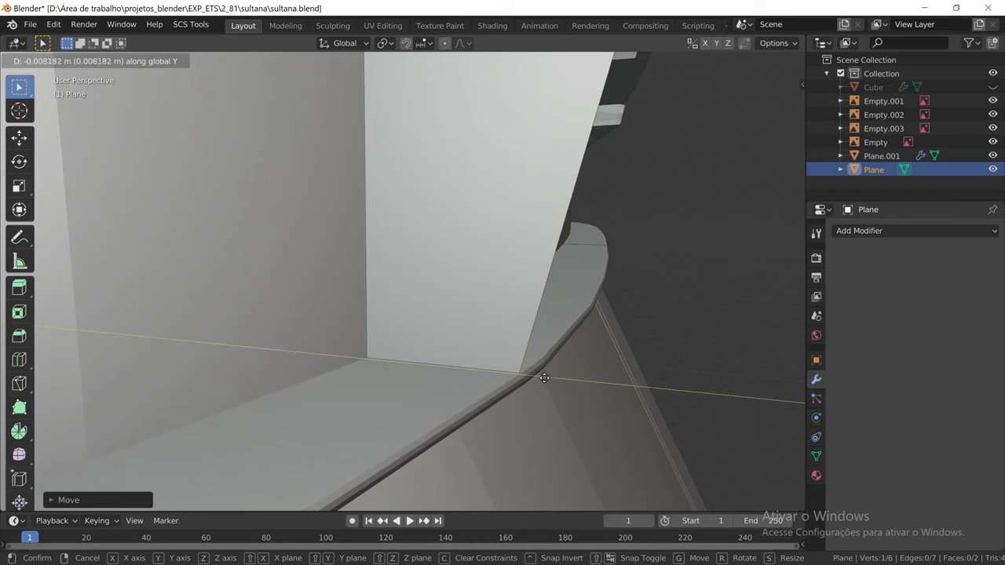
click(544, 378)
scroll(541, 370, up, 2)
scroll(541, 372, down, 1)
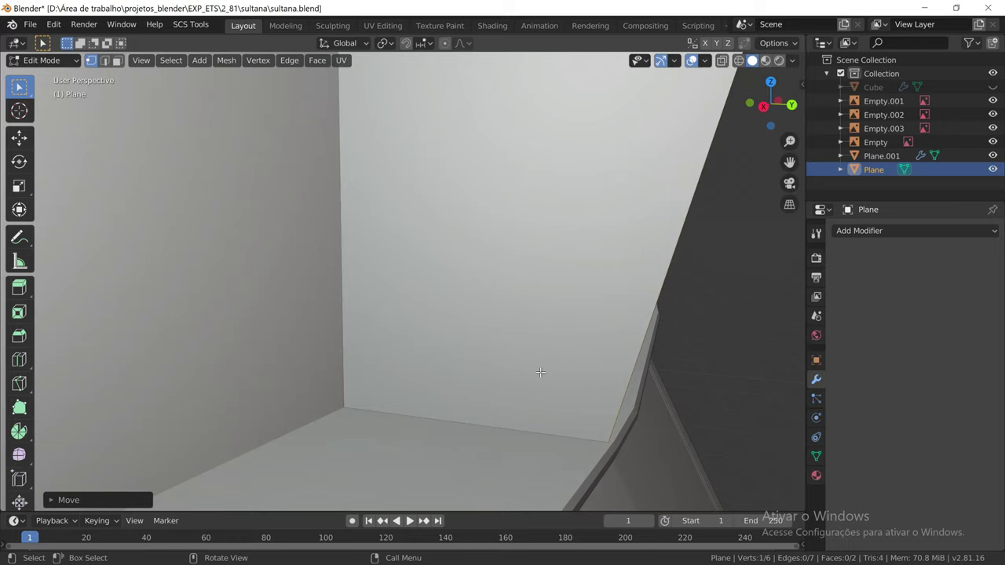
scroll(540, 371, down, 2)
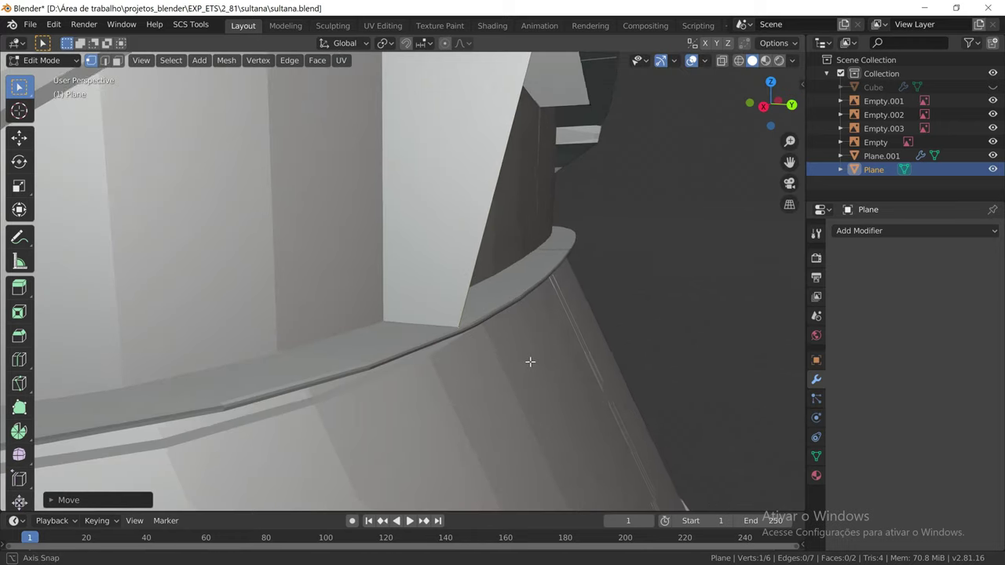
middle_drag(530, 364, 475, 365)
scroll(475, 362, down, 2)
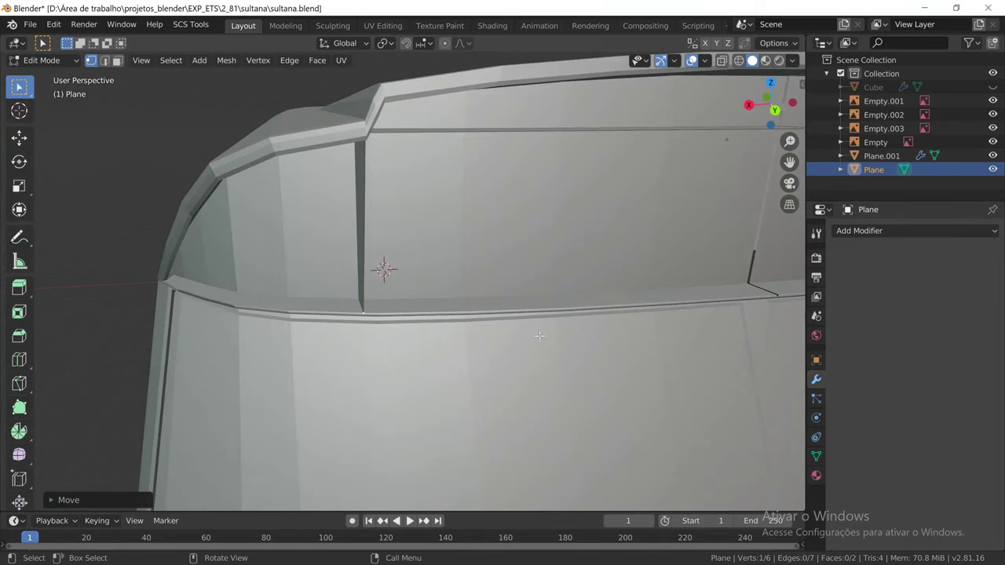
scroll(526, 305, down, 2)
mouse_move(526, 305)
middle_down()
mouse_move(482, 316)
mouse_move(568, 272)
mouse_move(557, 316)
mouse_move(606, 301)
mouse_move(489, 327)
mouse_move(520, 311)
mouse_move(662, 359)
mouse_move(417, 330)
mouse_move(543, 317)
middle_up()
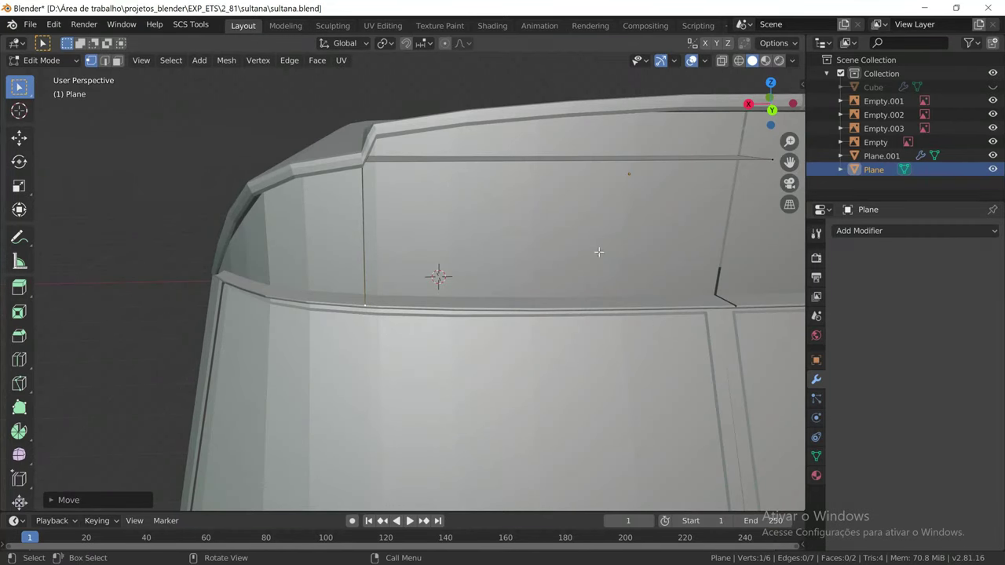
Add a Solidify modifier to the visor plane and raise its thickness to 0.06 m
click(862, 232)
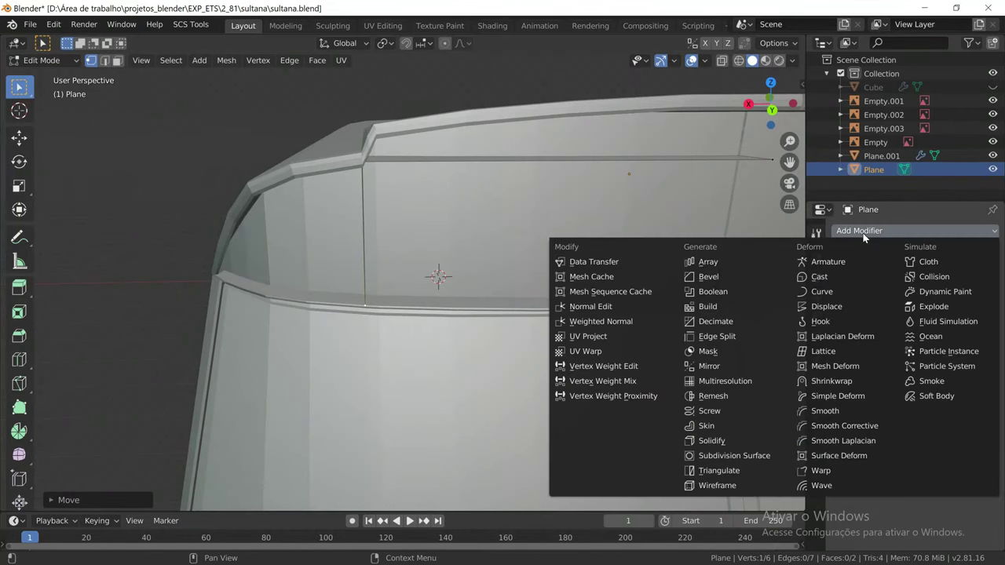
click(712, 440)
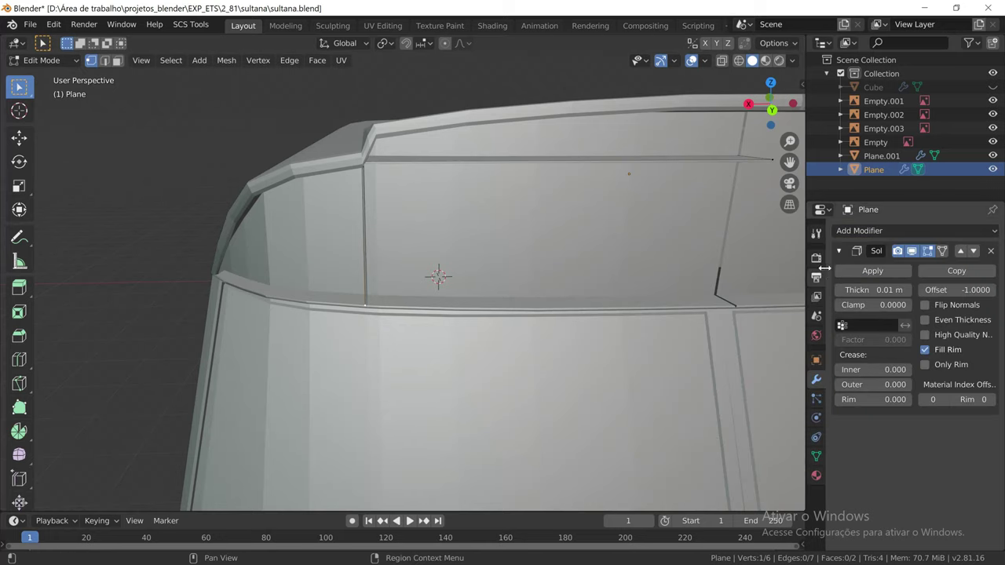
click(908, 290)
click(908, 291)
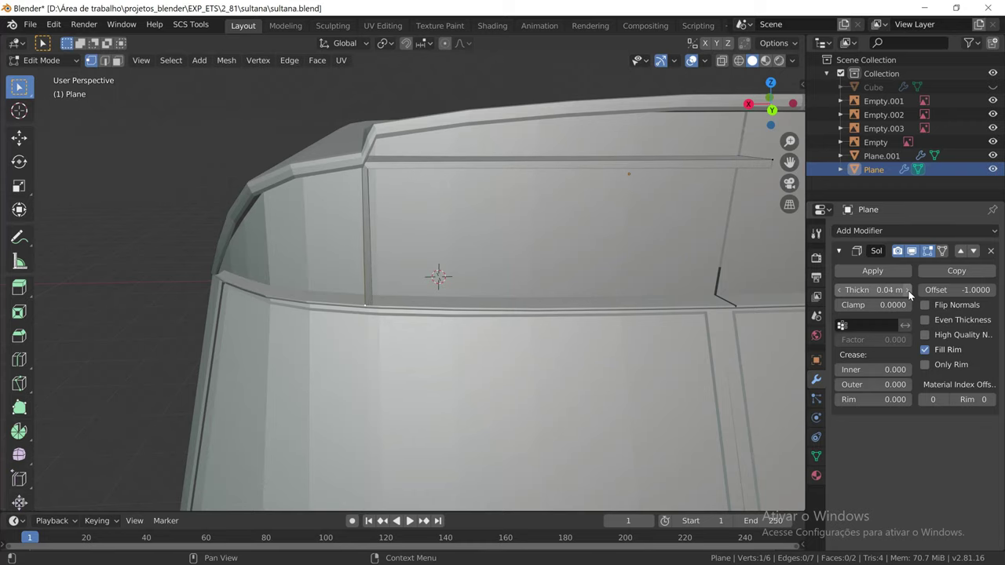
click(909, 291)
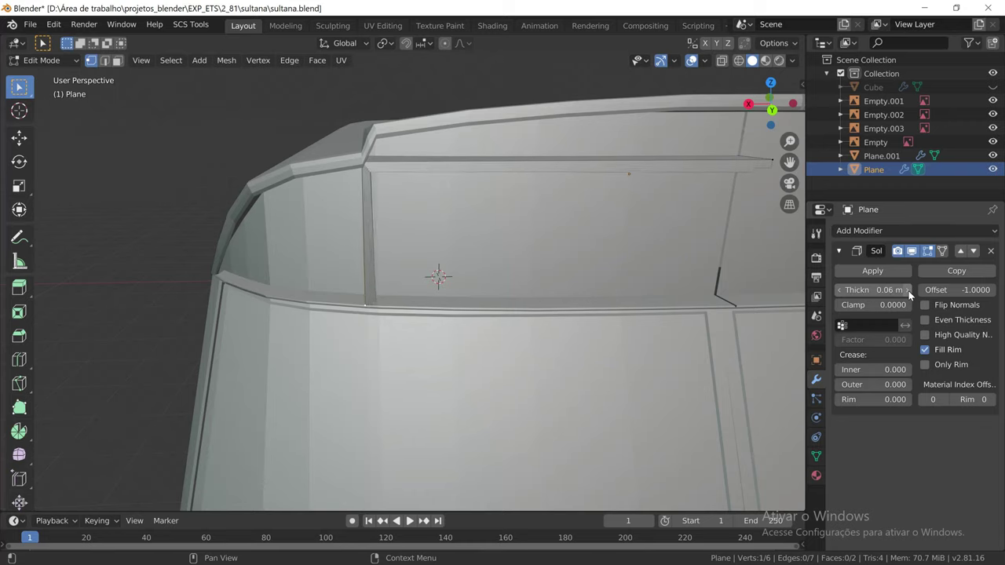
mouse_move(642, 214)
middle_down()
mouse_move(698, 208)
mouse_move(586, 213)
mouse_move(600, 225)
mouse_move(649, 218)
middle_up()
scroll(649, 218, down, 2)
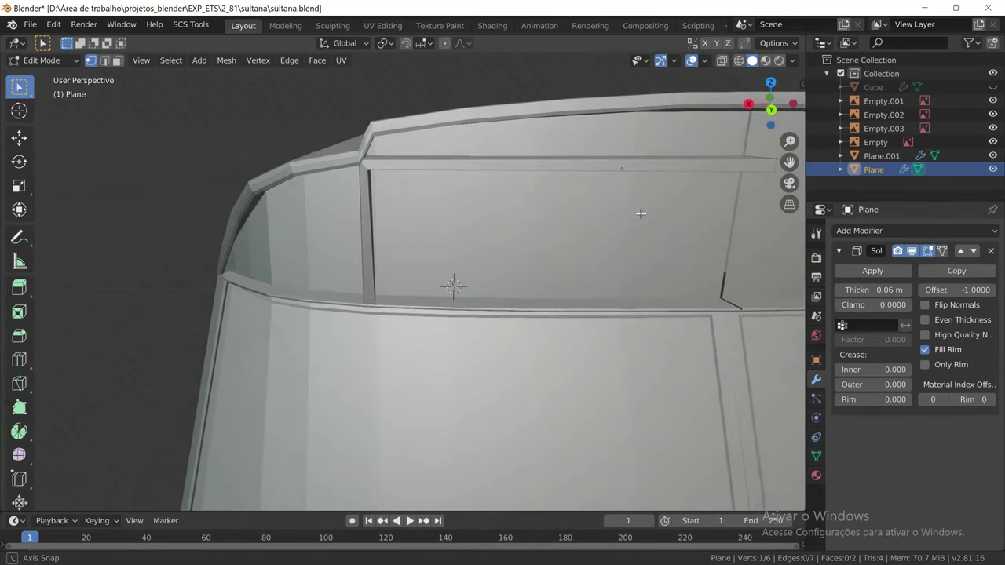
mouse_move(581, 271)
middle_down()
mouse_move(539, 311)
mouse_move(531, 264)
mouse_move(498, 274)
mouse_move(657, 268)
mouse_move(449, 307)
mouse_move(589, 271)
middle_up()
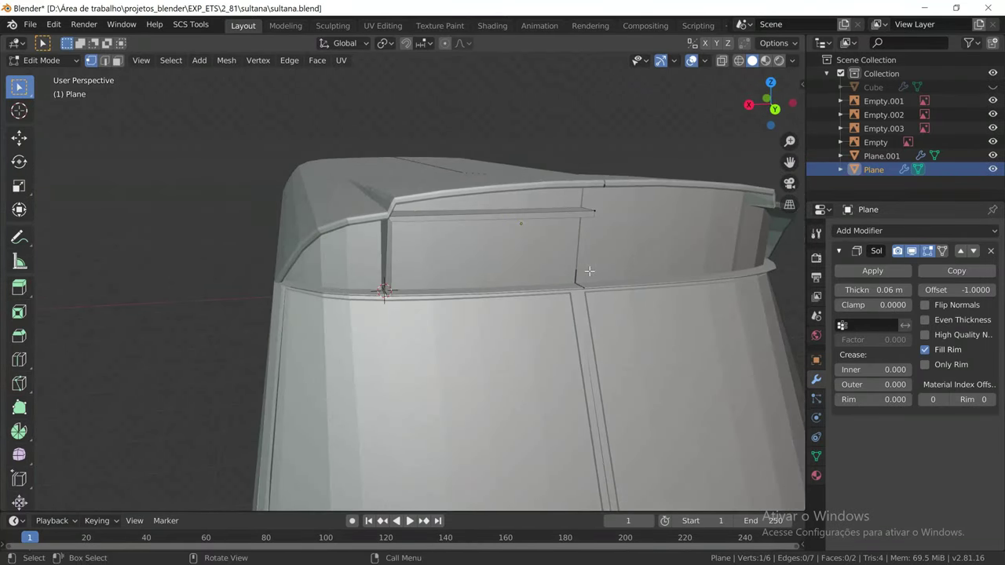
Return to Object Mode and bring up the bus reference photo sultana113_6.jpg
key(Tab)
scroll(468, 250, up, 3)
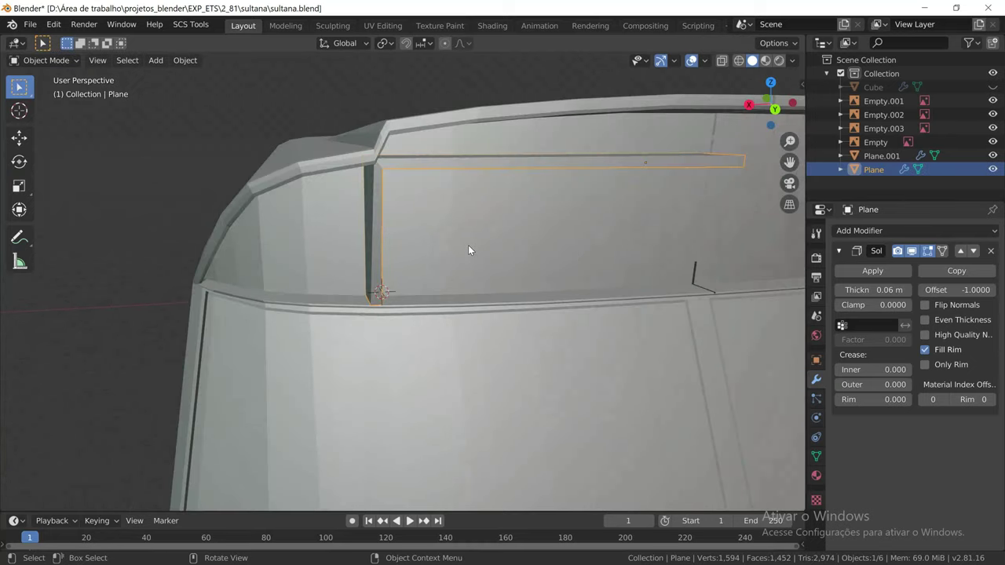
mouse_move(478, 250)
middle_down()
mouse_move(418, 251)
mouse_move(651, 237)
mouse_move(623, 226)
mouse_move(640, 238)
mouse_move(631, 251)
mouse_move(464, 249)
mouse_move(602, 288)
mouse_move(557, 278)
middle_up()
scroll(471, 242, down, 3)
scroll(491, 251, down, 3)
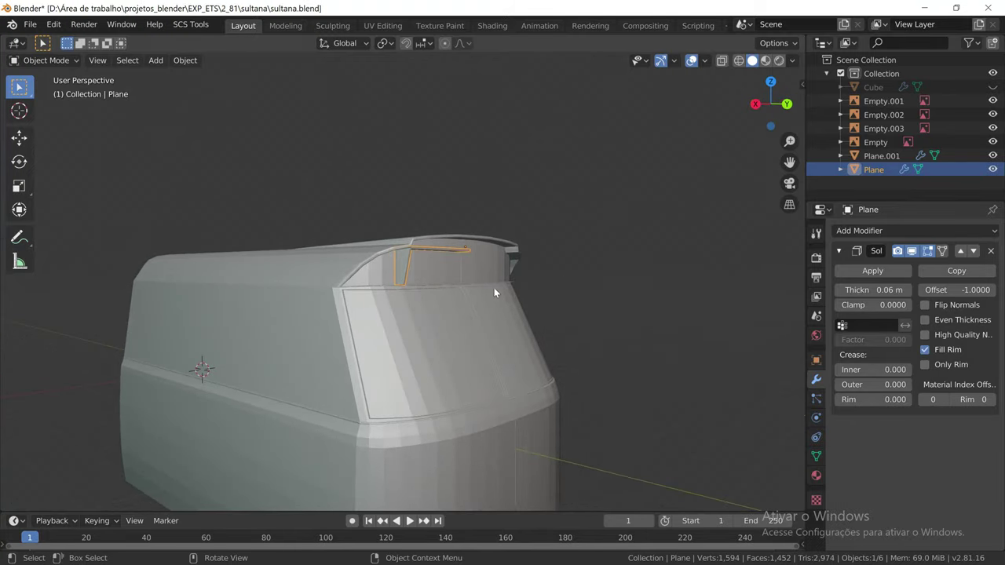
key(alt+Tab)
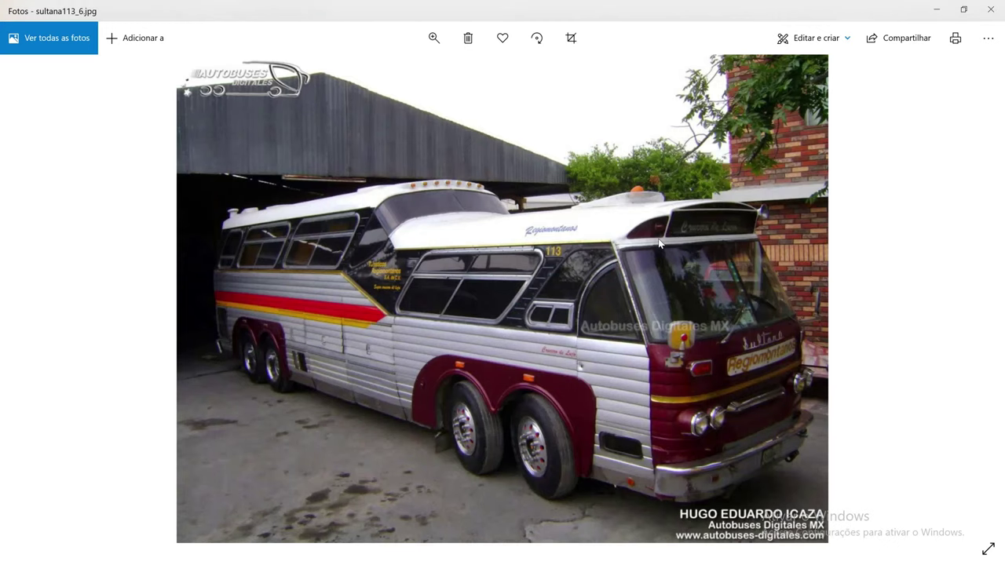
Switch back to Blender and collapse the visor's Solidify modifier panel
key(alt+Tab)
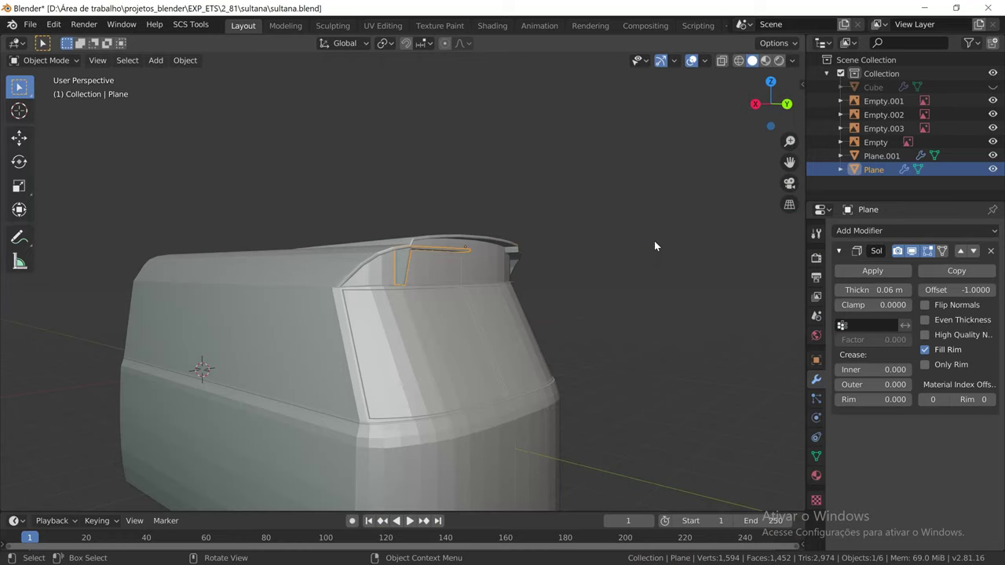
scroll(354, 278, up, 2)
scroll(363, 278, up, 3)
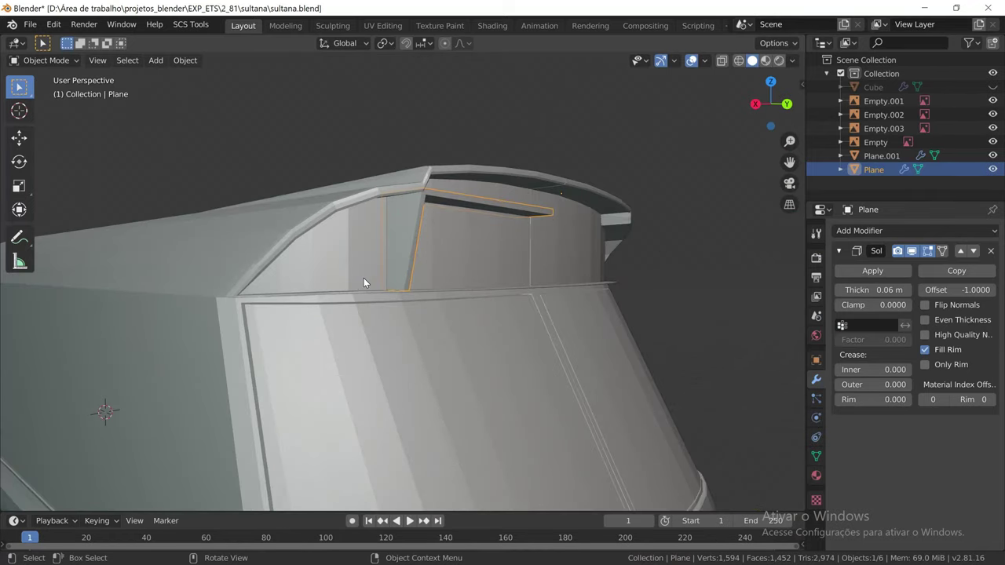
mouse_move(363, 278)
middle_down()
mouse_move(309, 291)
mouse_move(365, 291)
mouse_move(287, 291)
mouse_move(339, 295)
middle_up()
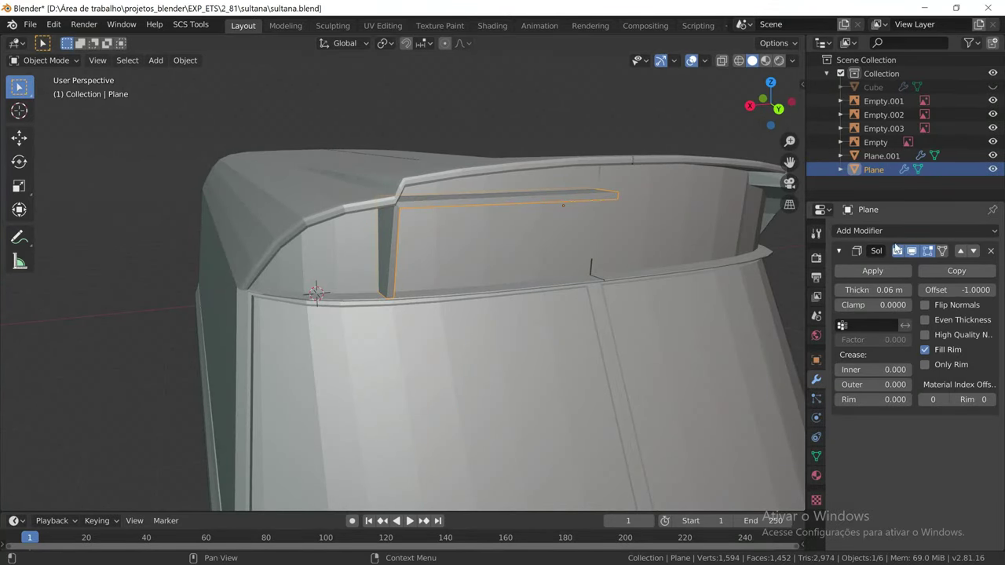
click(839, 252)
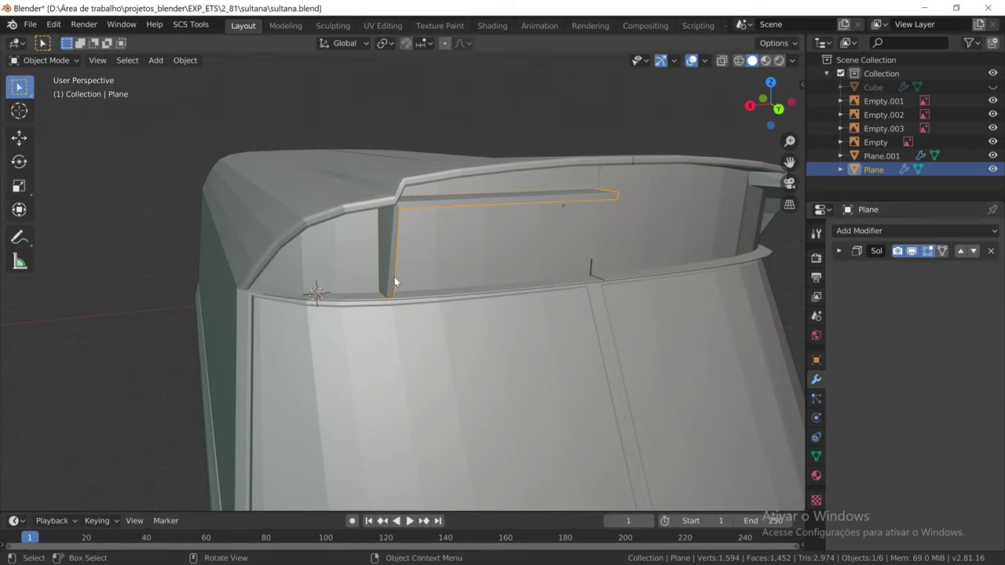
Give cab body Plane.001 a Boolean modifier set to Union with the visor Plane as object
click(341, 254)
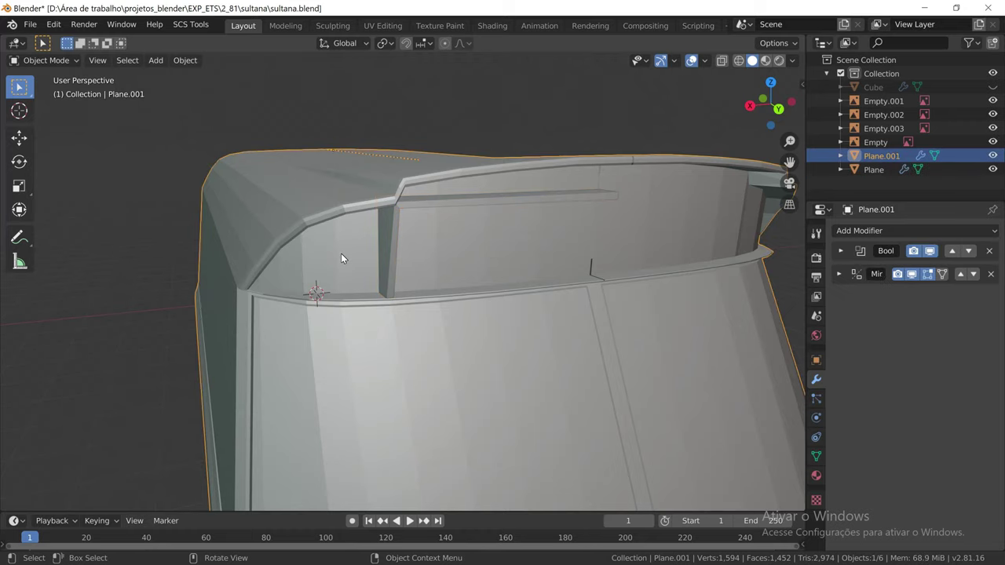
mouse_move(537, 284)
middle_down()
mouse_move(513, 294)
mouse_move(581, 291)
mouse_move(497, 291)
mouse_move(511, 265)
mouse_move(532, 274)
mouse_move(504, 262)
mouse_move(538, 264)
mouse_move(512, 267)
middle_up()
scroll(476, 264, up, 2)
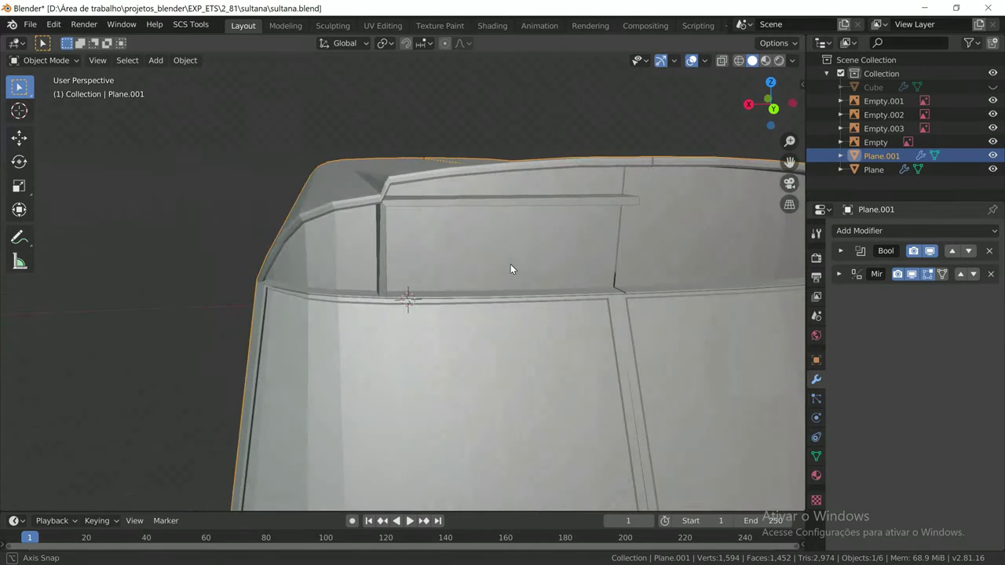
click(874, 232)
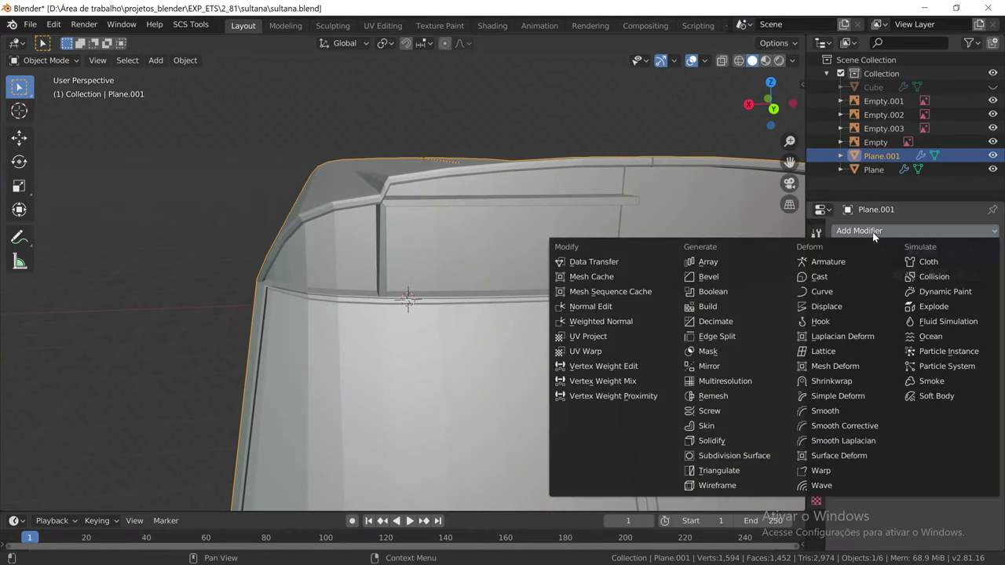
click(735, 293)
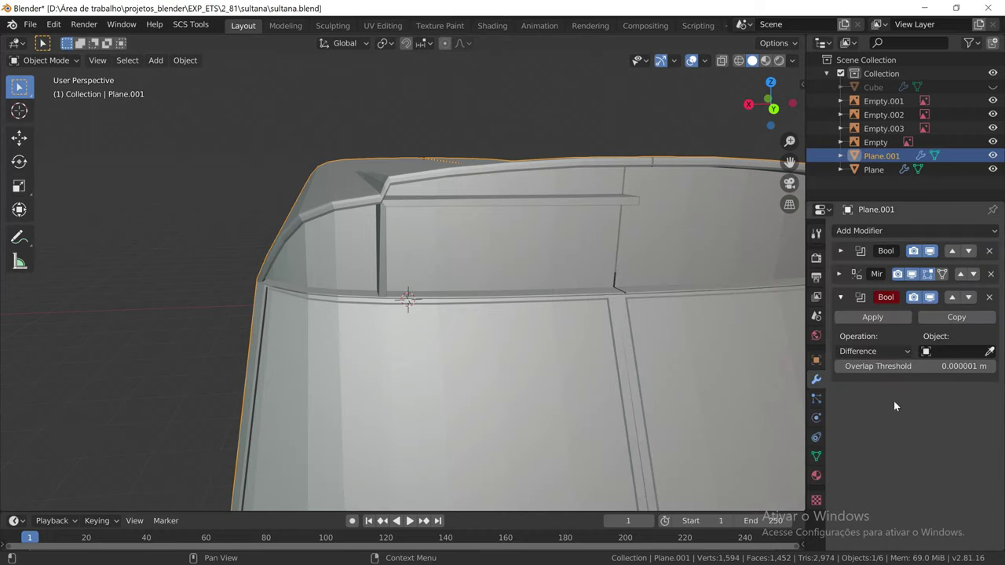
click(906, 352)
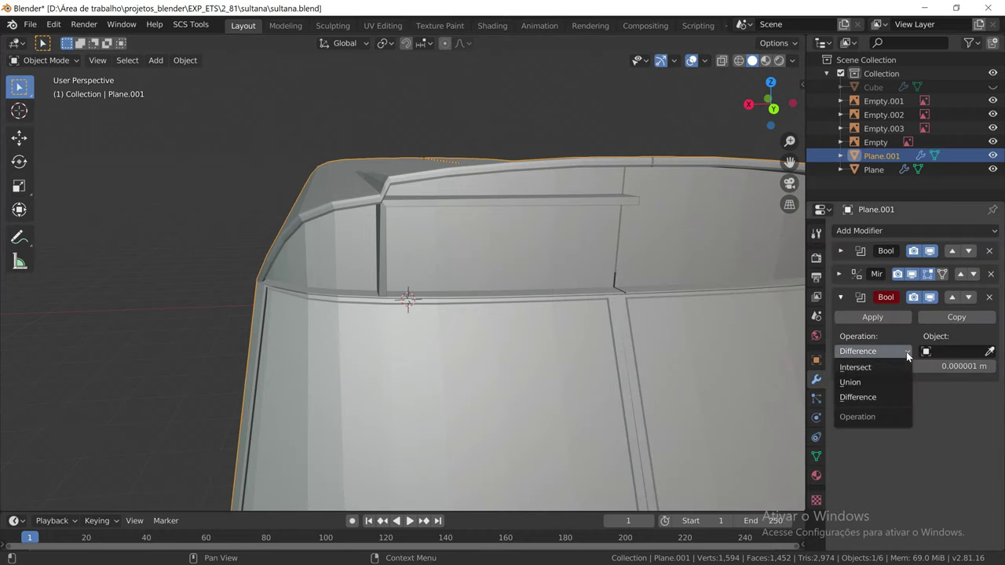
click(900, 384)
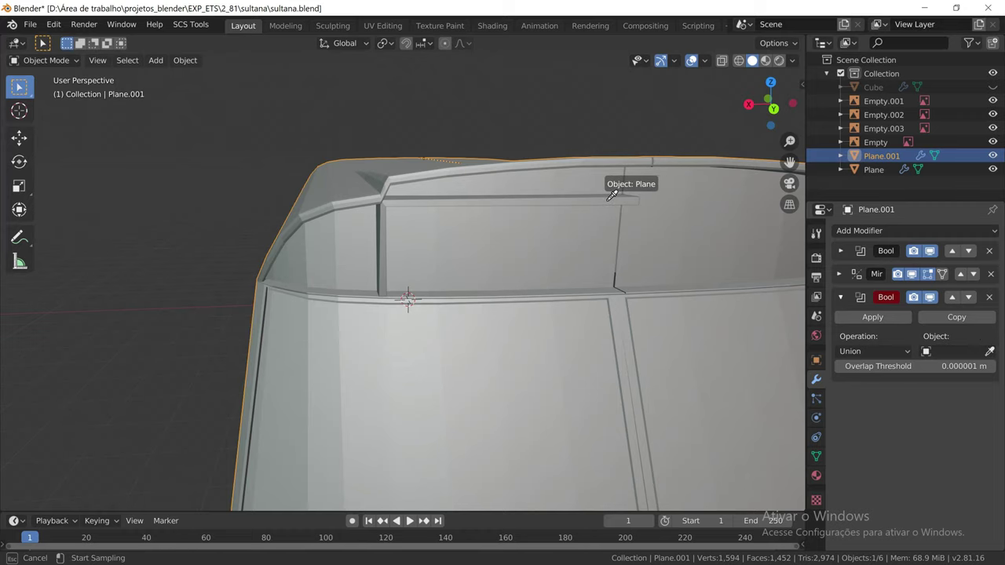
click(611, 197)
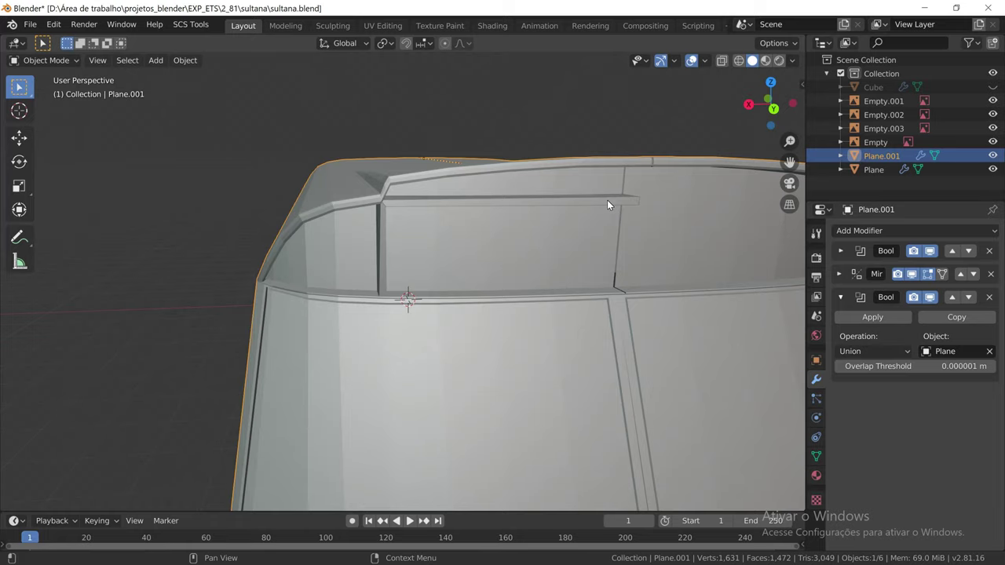
Hide the visor Plane and move its Union Boolean above the Mirror modifier
click(993, 171)
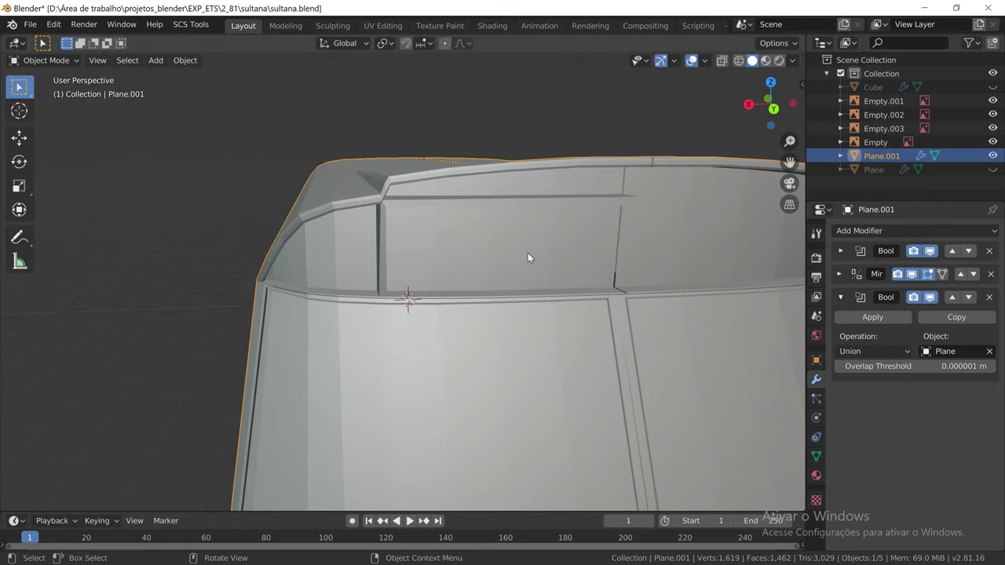
mouse_move(528, 252)
middle_down()
mouse_move(696, 247)
mouse_move(471, 253)
mouse_move(523, 249)
middle_up()
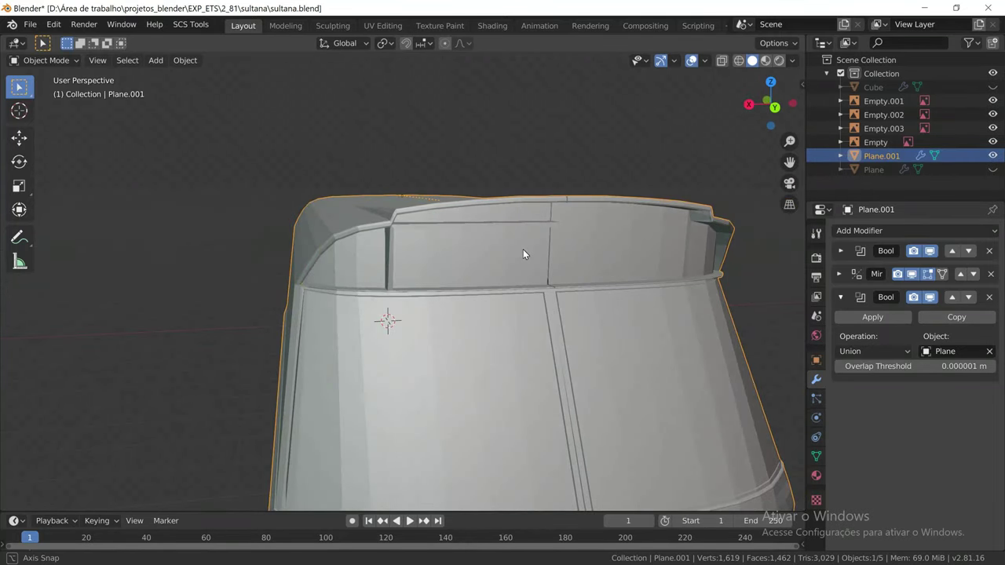
click(954, 297)
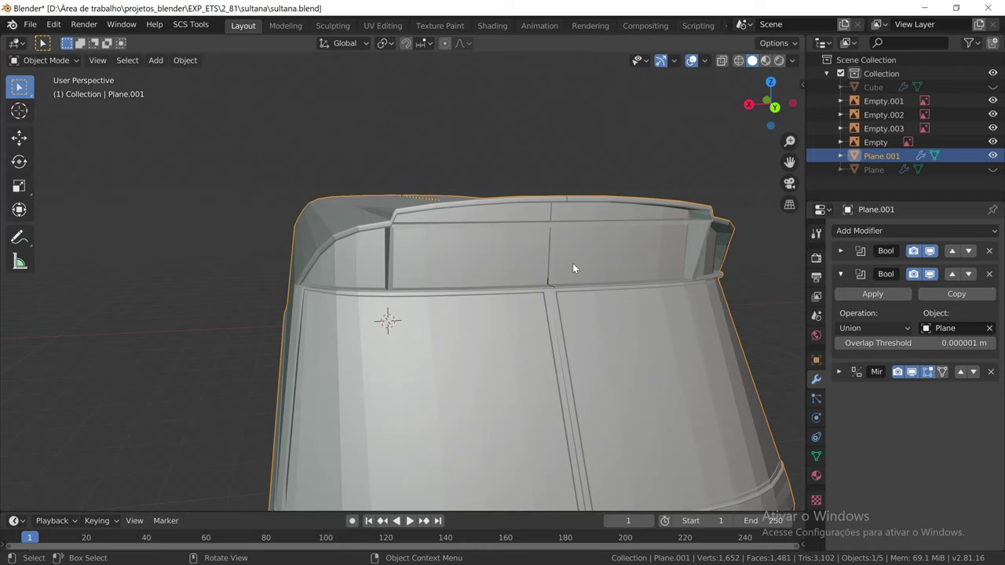
mouse_move(570, 264)
middle_down()
mouse_move(537, 270)
mouse_move(578, 263)
mouse_move(561, 293)
mouse_move(499, 289)
mouse_move(642, 285)
mouse_move(418, 275)
mouse_move(458, 288)
mouse_move(341, 299)
mouse_move(454, 306)
mouse_move(458, 299)
mouse_move(421, 298)
mouse_move(444, 296)
mouse_move(425, 290)
mouse_move(368, 291)
mouse_move(443, 292)
mouse_move(473, 288)
mouse_move(475, 277)
mouse_move(339, 283)
mouse_move(431, 294)
mouse_move(466, 336)
mouse_move(449, 338)
mouse_move(457, 347)
mouse_move(529, 338)
mouse_move(483, 334)
mouse_move(453, 337)
mouse_move(552, 341)
middle_up()
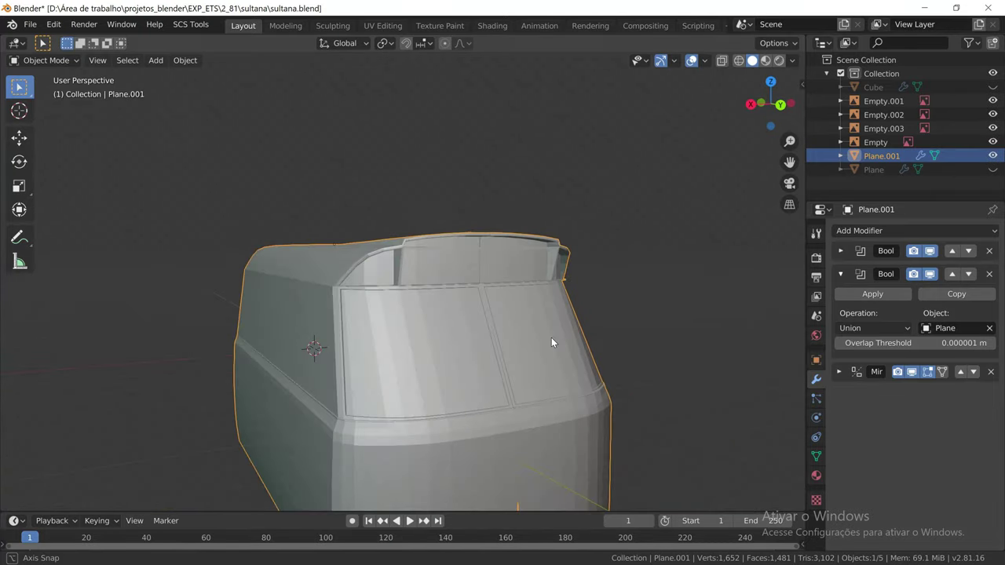
Switch viewport lighting from MatCap to Studio and compare the cab with the reference photo
click(792, 60)
click(738, 126)
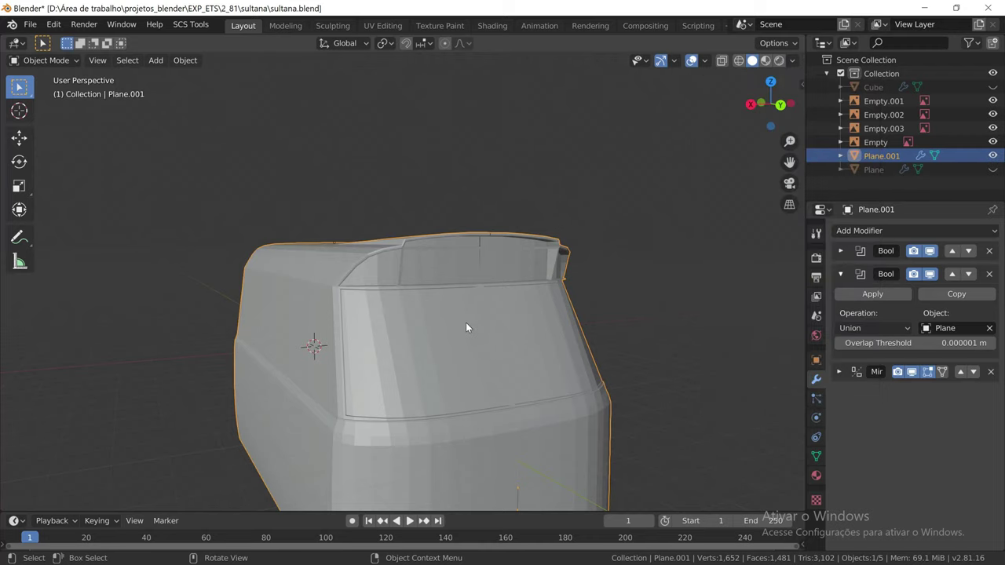
middle_drag(465, 327, 377, 327)
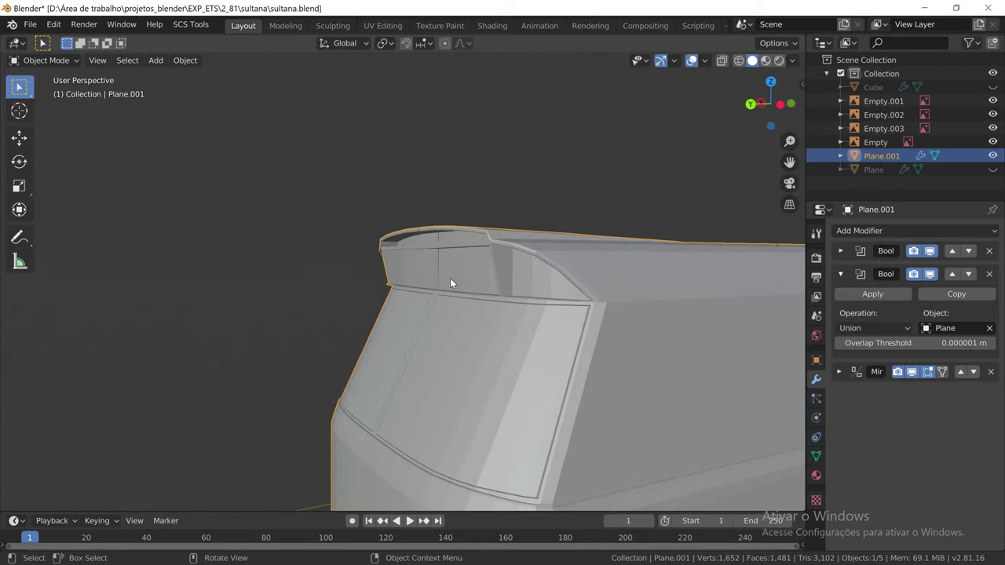
mouse_move(450, 280)
middle_down()
mouse_move(542, 297)
mouse_move(585, 290)
mouse_move(556, 307)
middle_up()
mouse_move(535, 298)
middle_down()
mouse_move(511, 295)
mouse_move(522, 292)
middle_up()
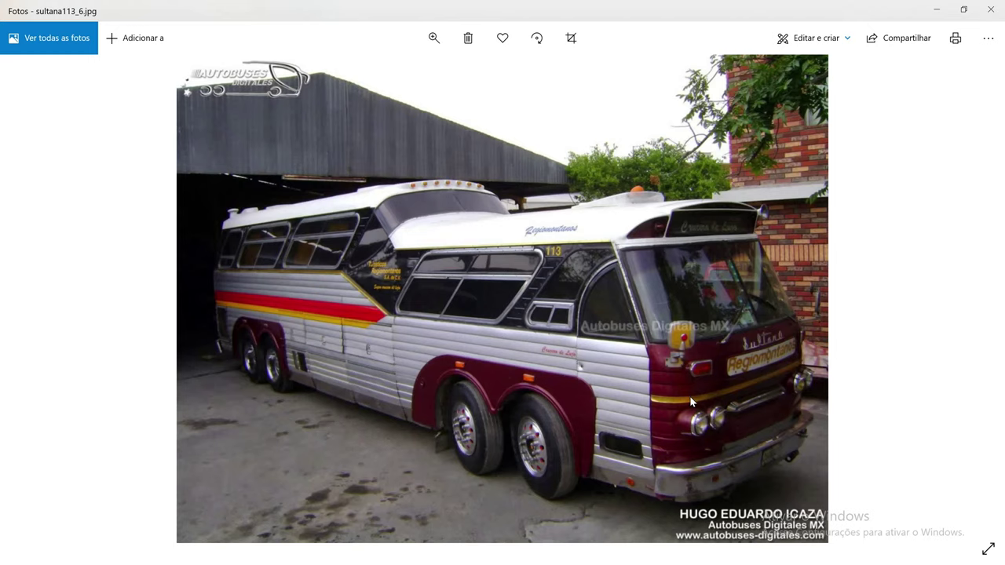
key(alt+Tab)
Collapse the second Boolean modifier's settings on Plane.001
scroll(603, 381, down, 3)
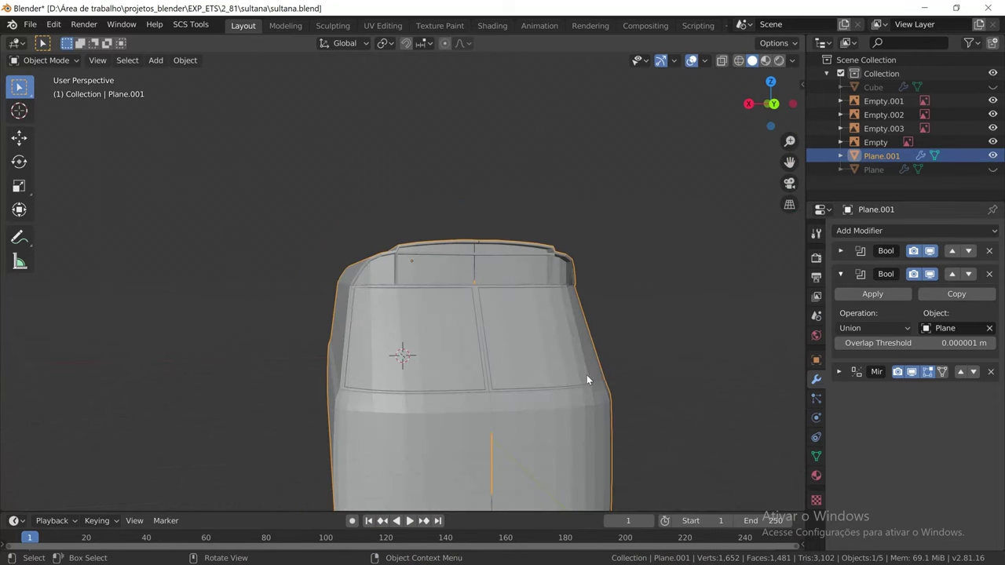
middle_drag(495, 376, 543, 376)
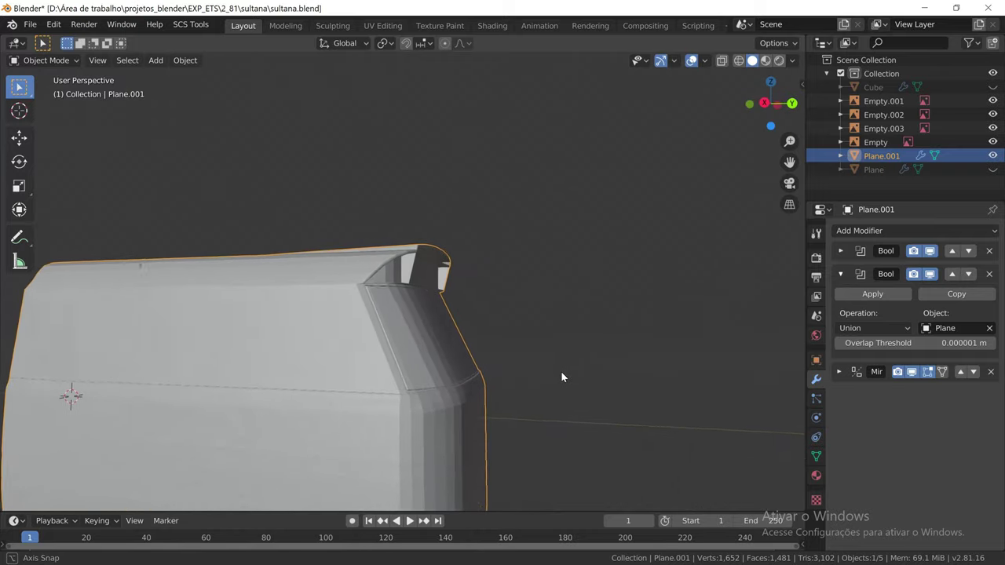
mouse_move(544, 381)
middle_down()
mouse_move(461, 385)
mouse_move(488, 380)
middle_up()
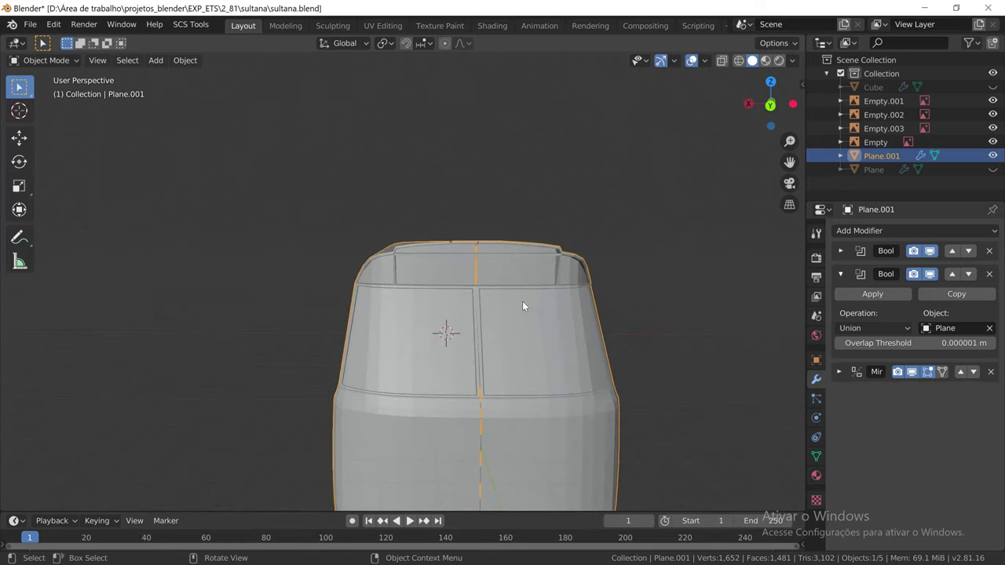
scroll(519, 283, up, 3)
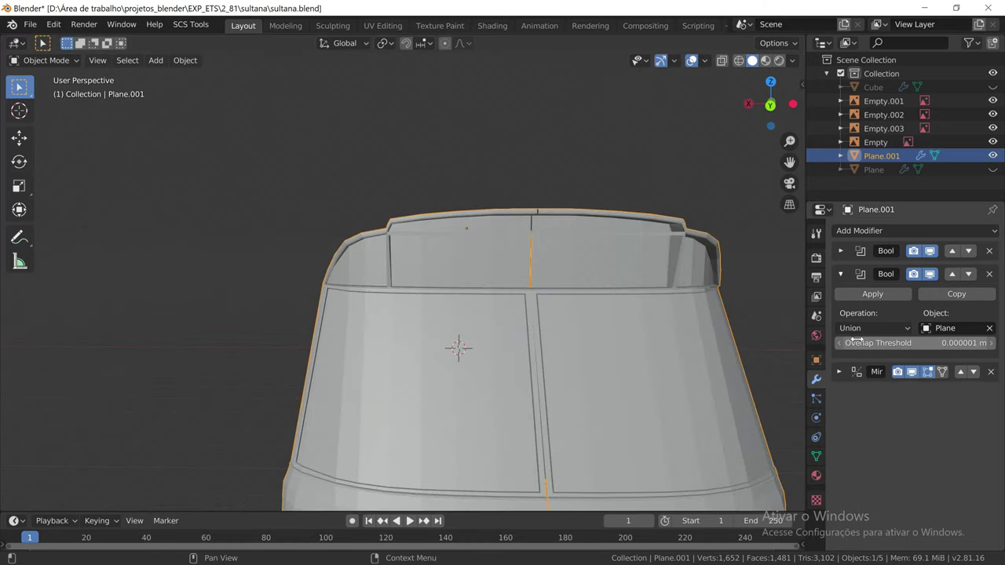
click(841, 275)
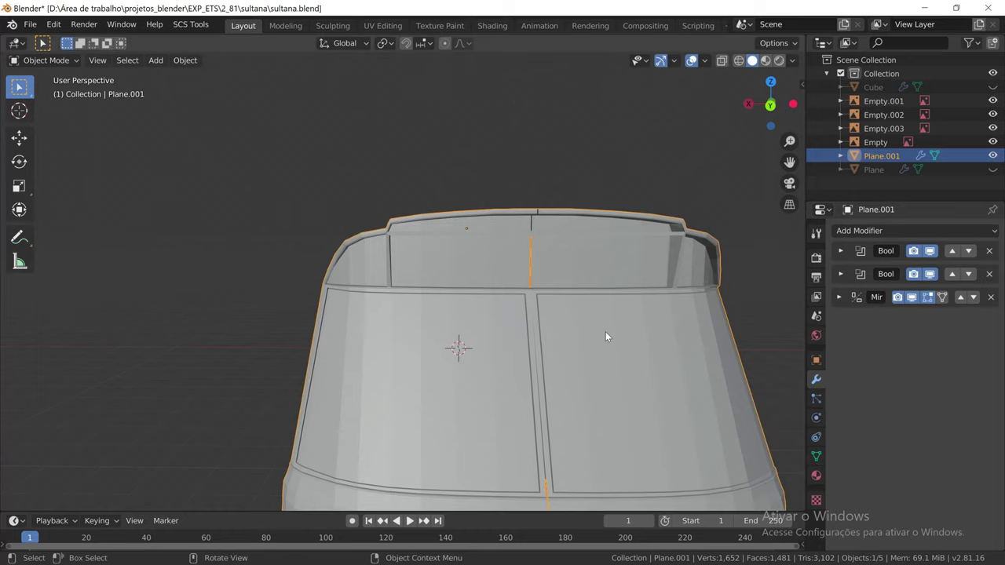
Briefly show and re-hide the visor Plane, then bring up the Shift+A Add menu
scroll(613, 332, down, 2)
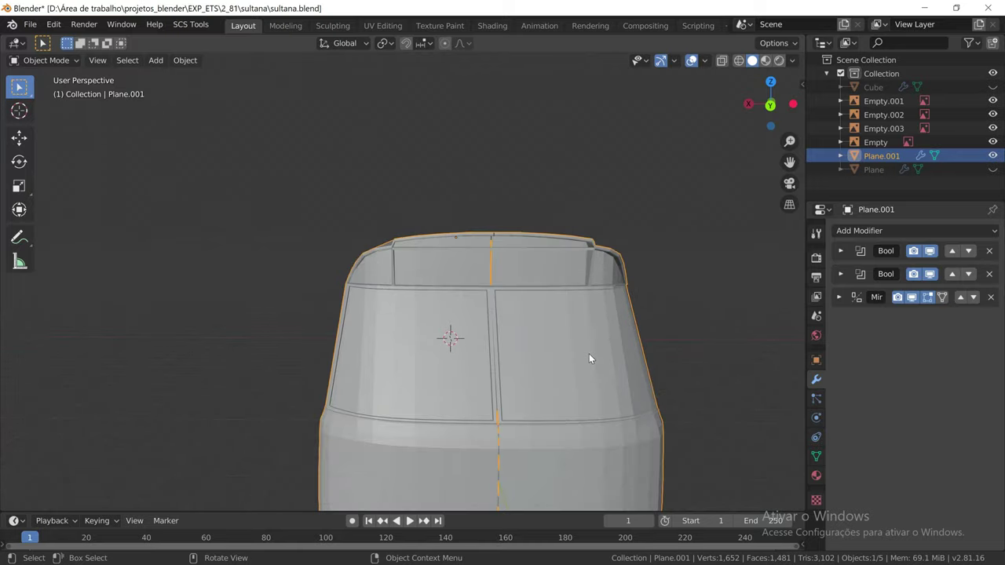
mouse_move(589, 359)
middle_down()
mouse_move(617, 351)
mouse_move(592, 352)
mouse_move(588, 366)
mouse_move(582, 351)
mouse_move(600, 356)
middle_up()
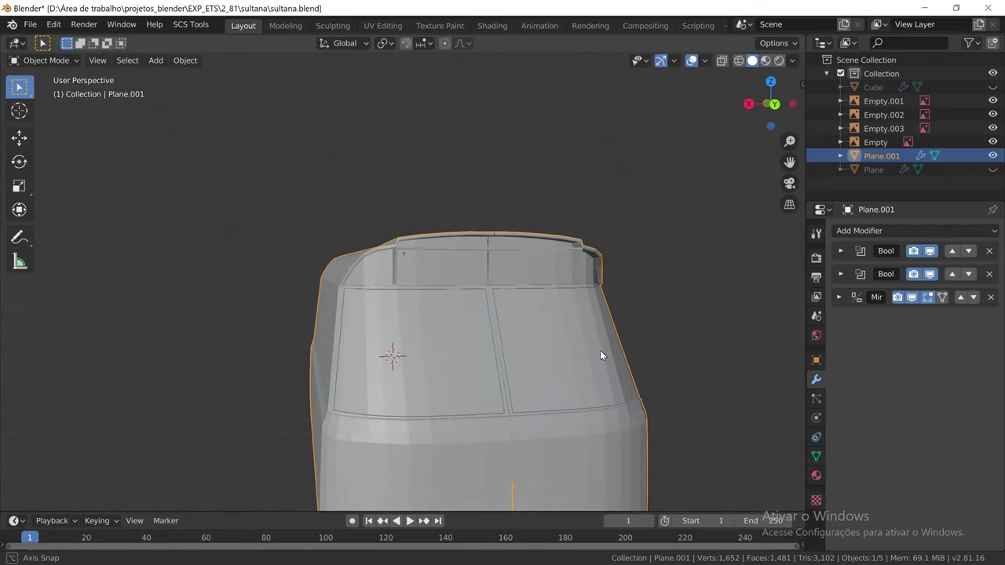
scroll(522, 303, up, 2)
mouse_move(526, 288)
middle_down()
mouse_move(556, 318)
mouse_move(532, 322)
mouse_move(565, 318)
middle_up()
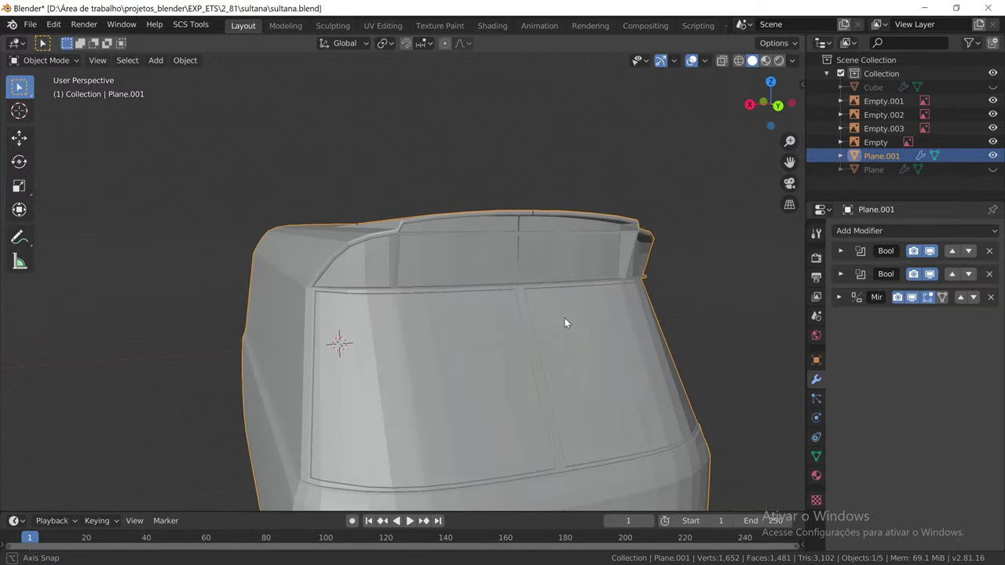
click(993, 170)
click(992, 171)
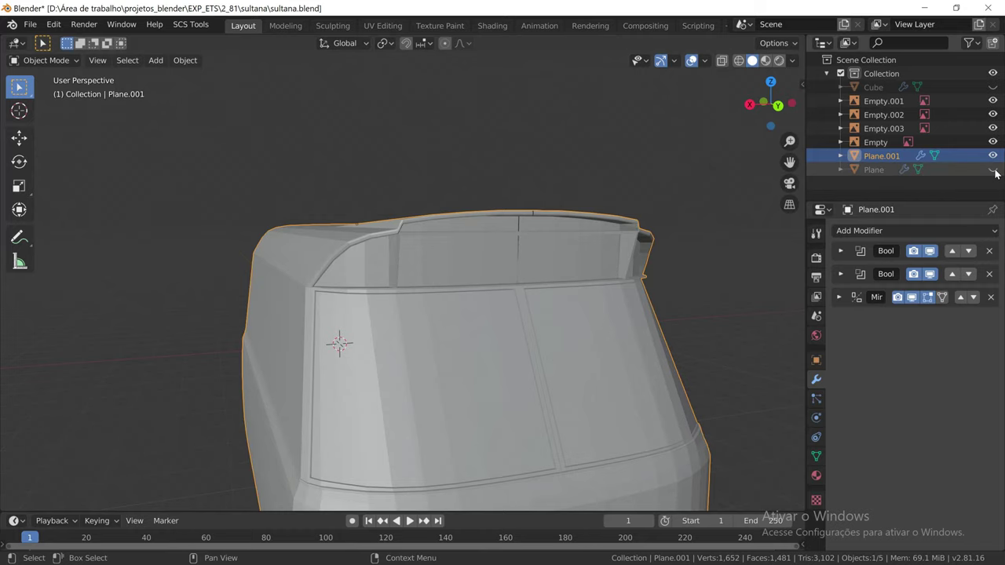
scroll(462, 247, up, 2)
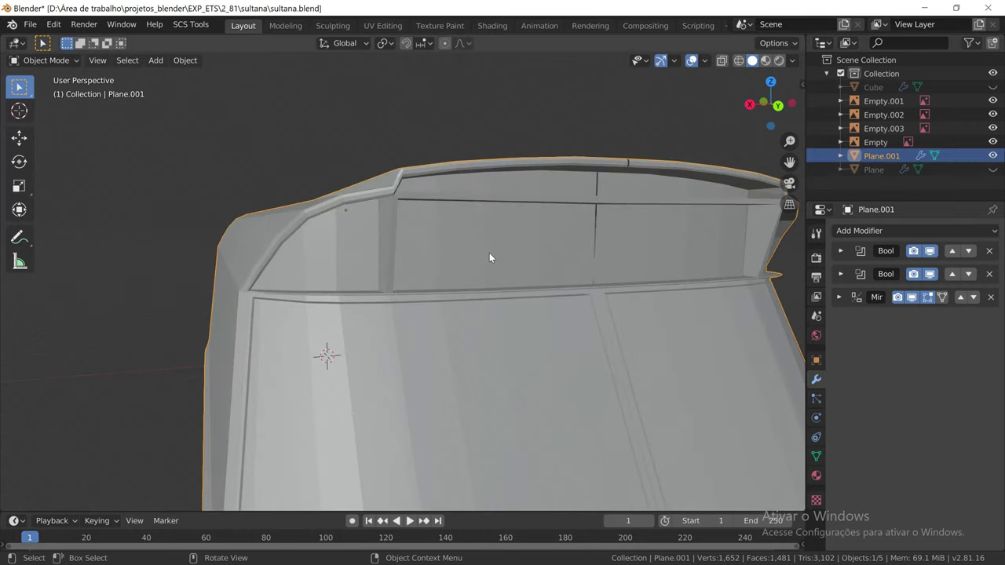
mouse_move(489, 253)
middle_down()
mouse_move(503, 258)
mouse_move(492, 263)
middle_up()
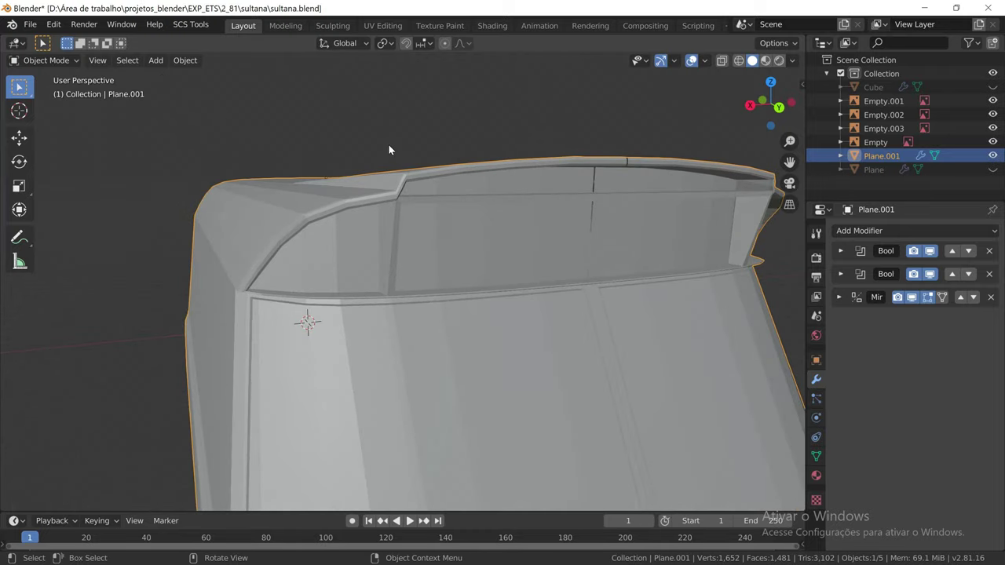
key(shift+a)
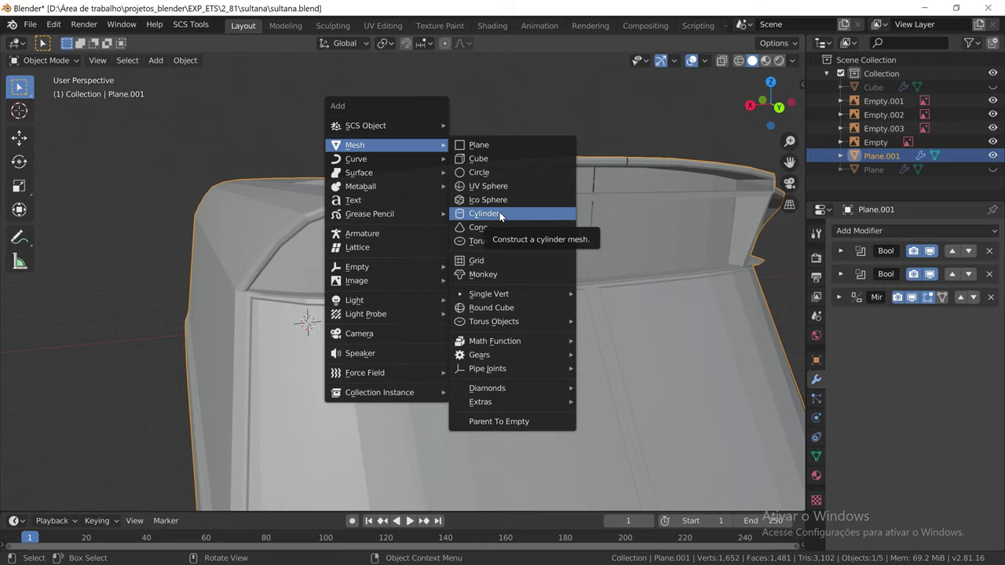
Add a cylinder and move it 15.32 m along Y in front of the cab
click(500, 213)
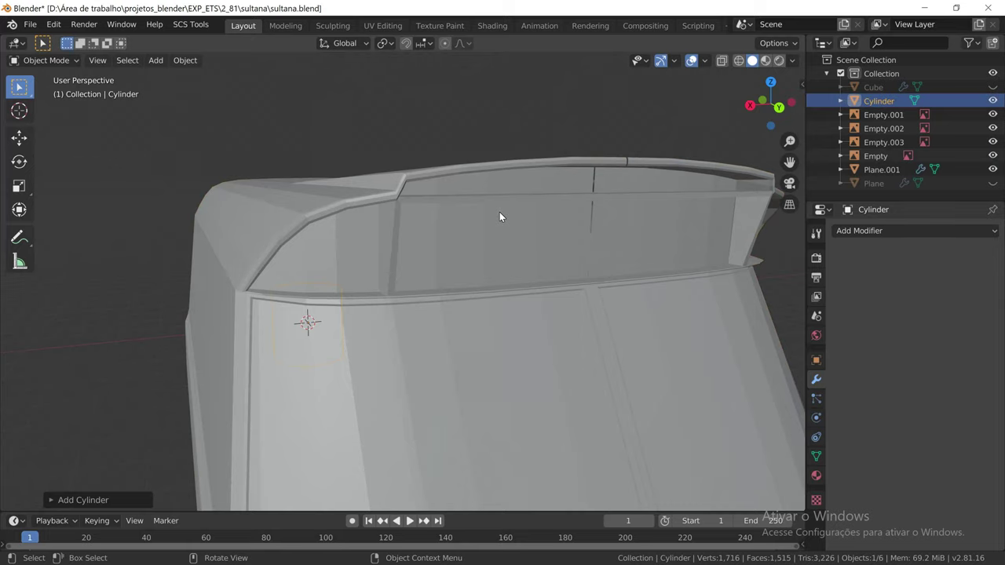
scroll(499, 212, down, 1)
scroll(499, 212, down, 3)
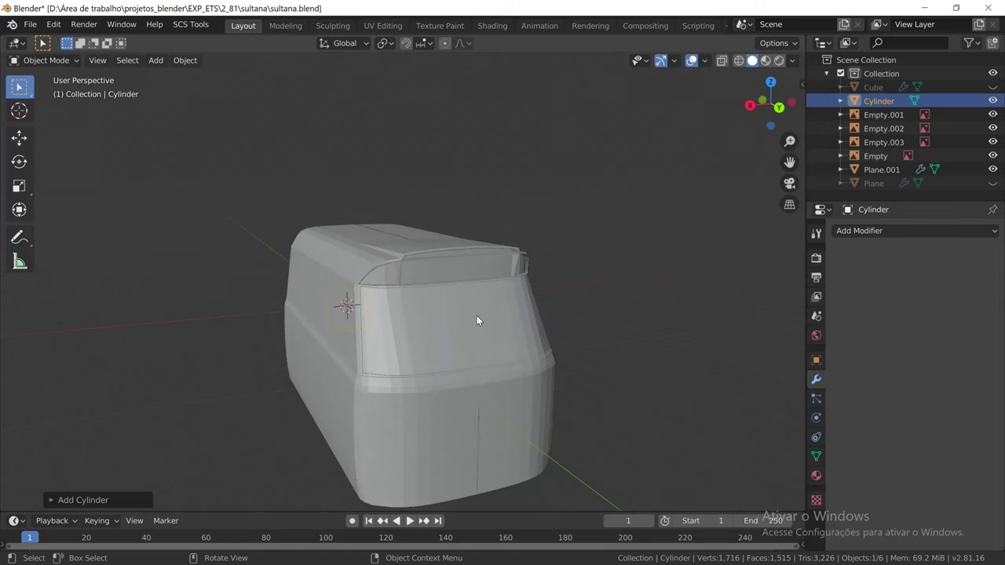
middle_drag(477, 317, 541, 312)
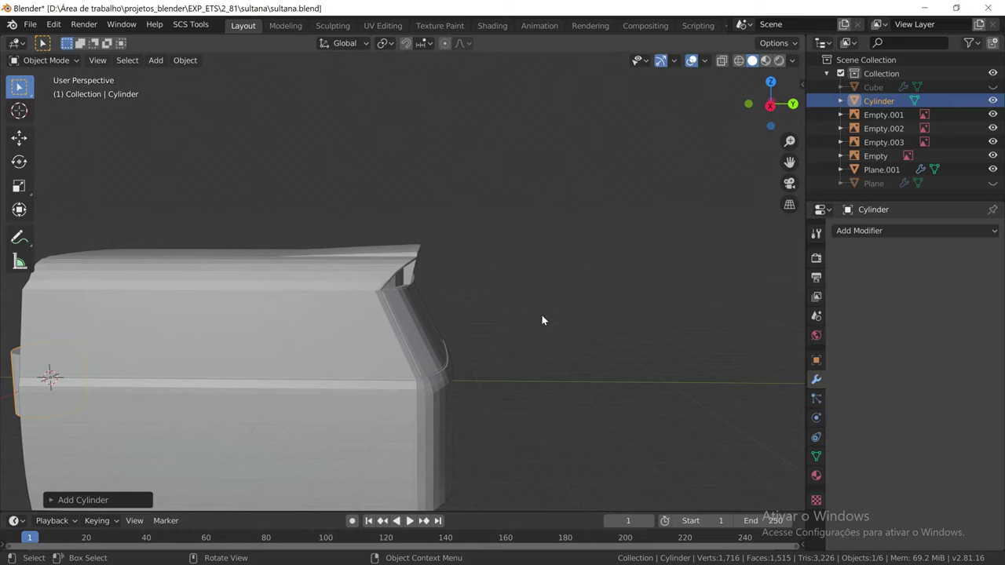
key(g)
key(y)
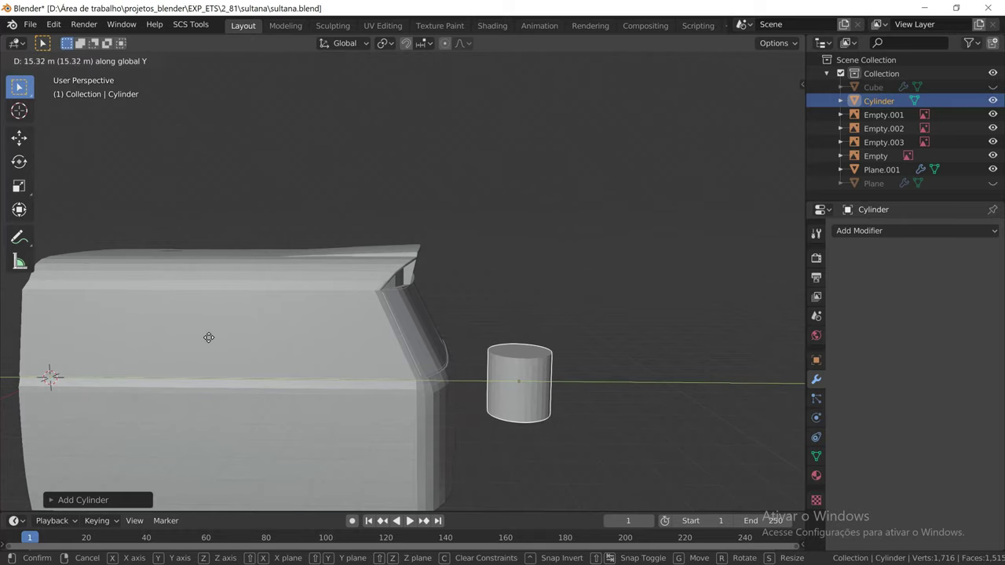
click(219, 340)
Scale the cylinder down to about 0.0978 of its size
scroll(456, 409, up, 4)
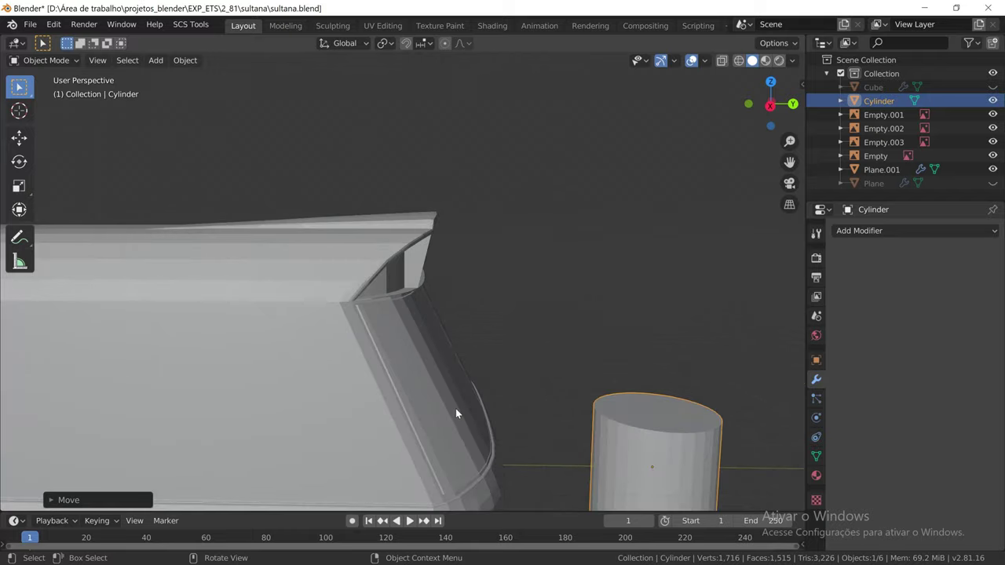
middle_drag(456, 420, 414, 412)
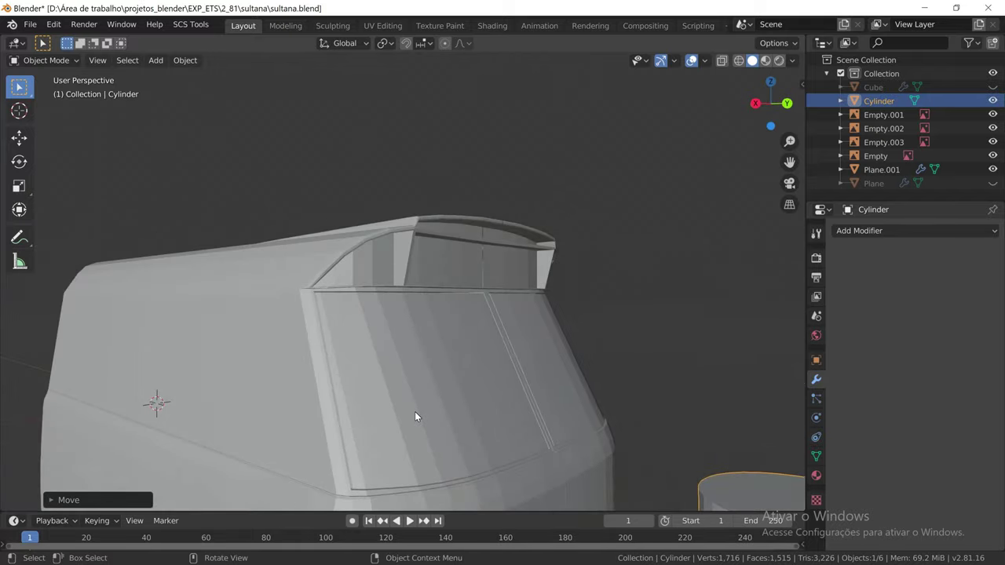
scroll(424, 415, down, 2)
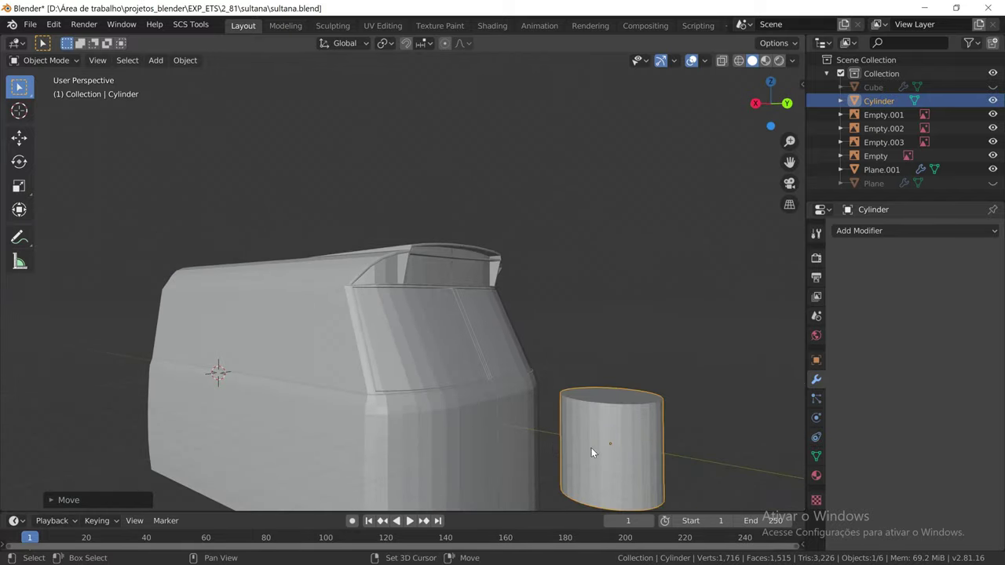
mouse_move(591, 448)
shift+middle_down()
mouse_move(353, 382)
mouse_move(339, 404)
shift+middle_up()
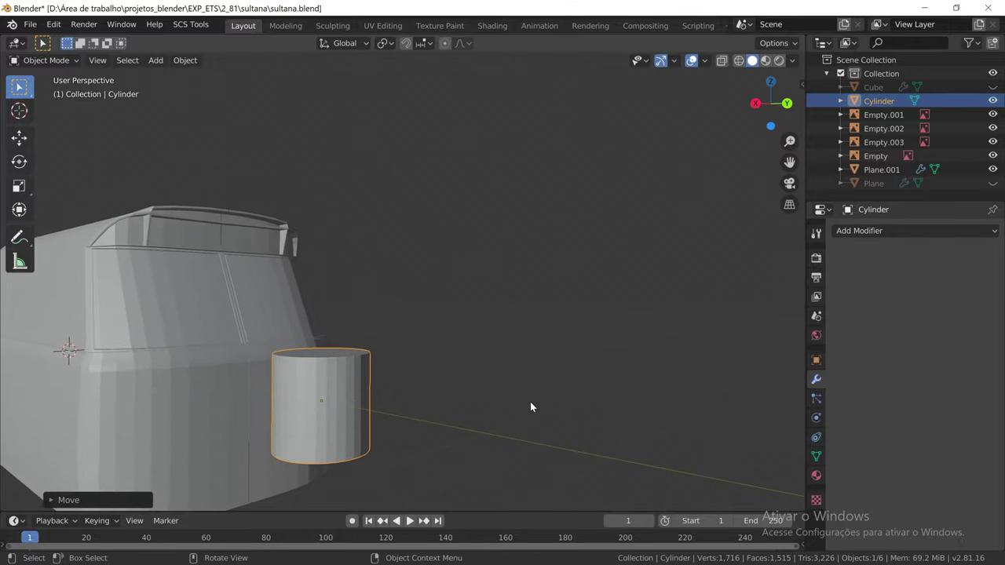
key(s)
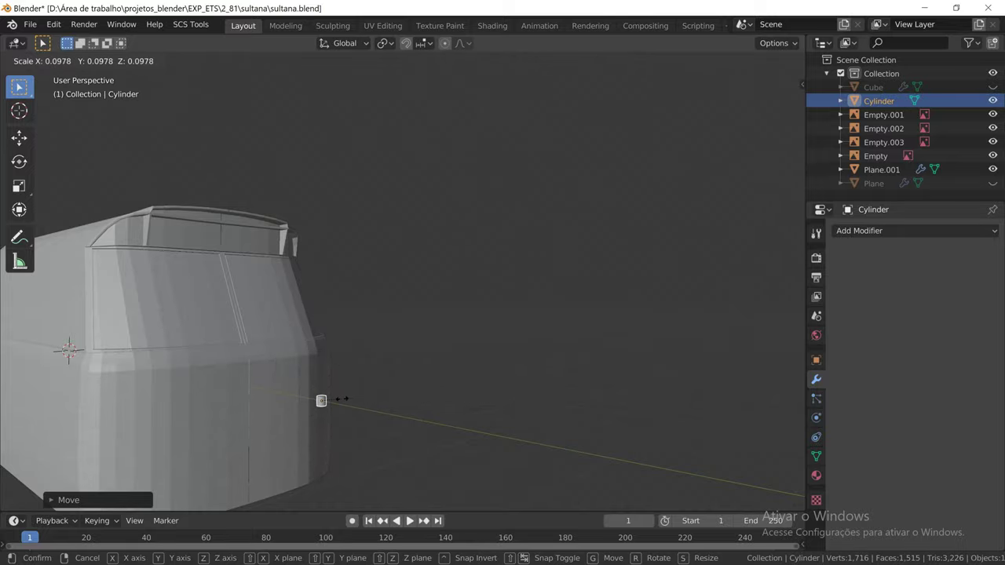
click(315, 406)
scroll(310, 408, up, 2)
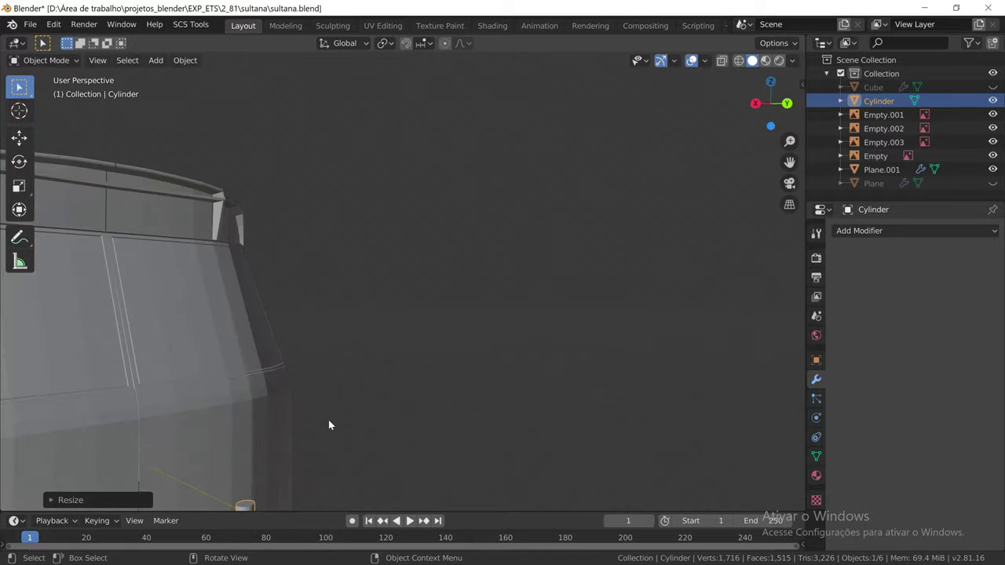
scroll(332, 417, up, 2)
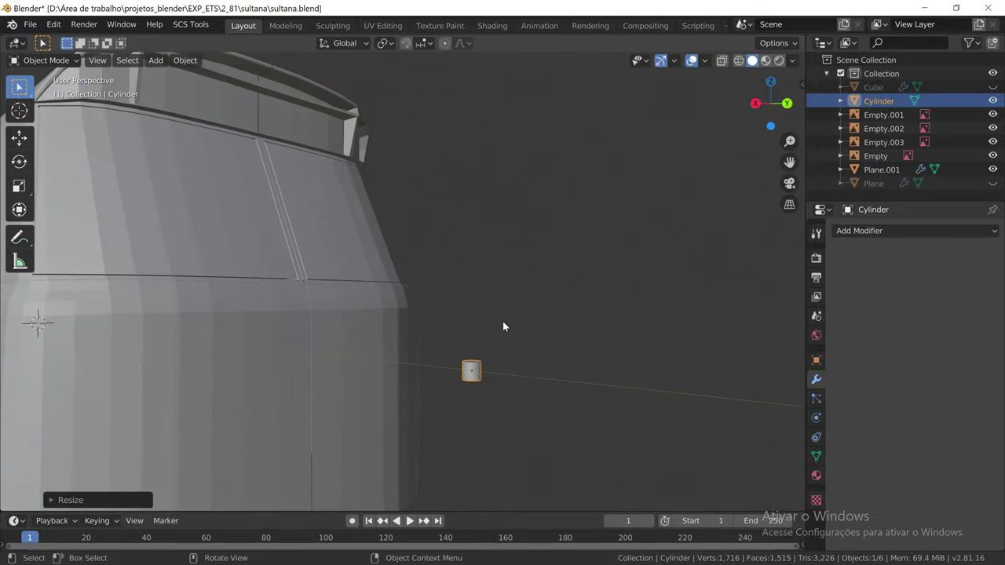
middle_drag(502, 322, 549, 349)
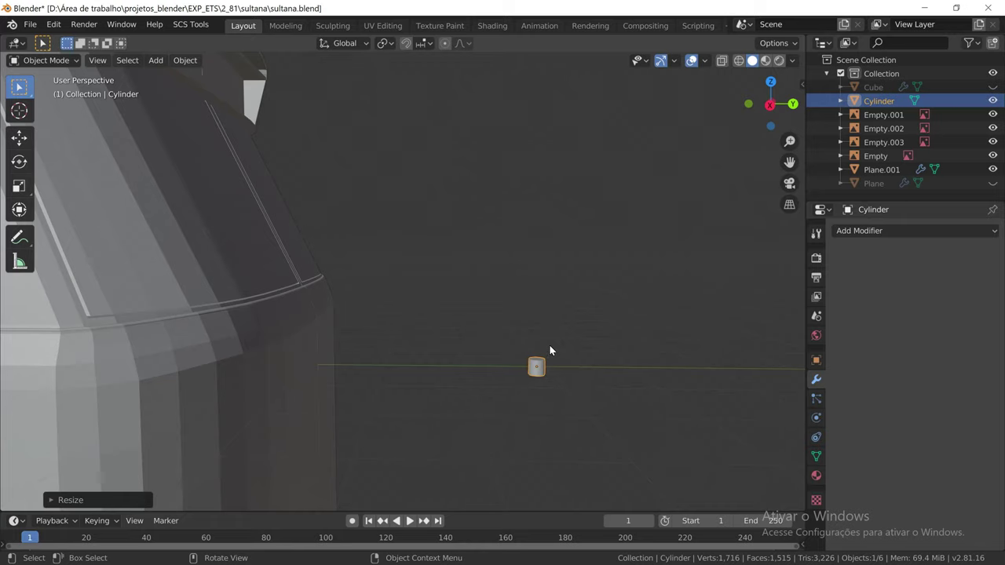
Rotate the small cylinder about -89° so it lies on its side
click(24, 163)
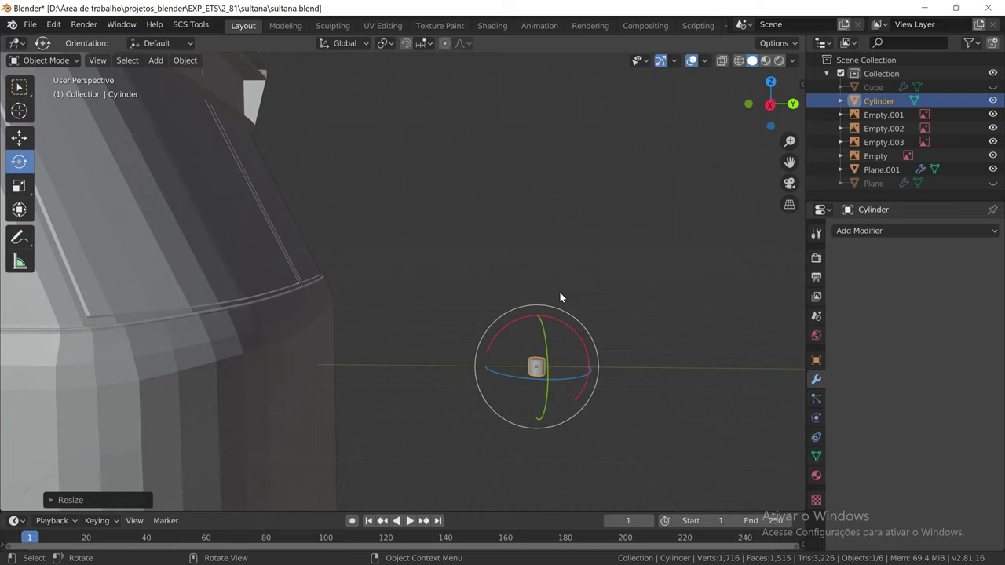
mouse_move(567, 321)
mouse_down()
mouse_move(589, 387)
mouse_move(582, 401)
mouse_up()
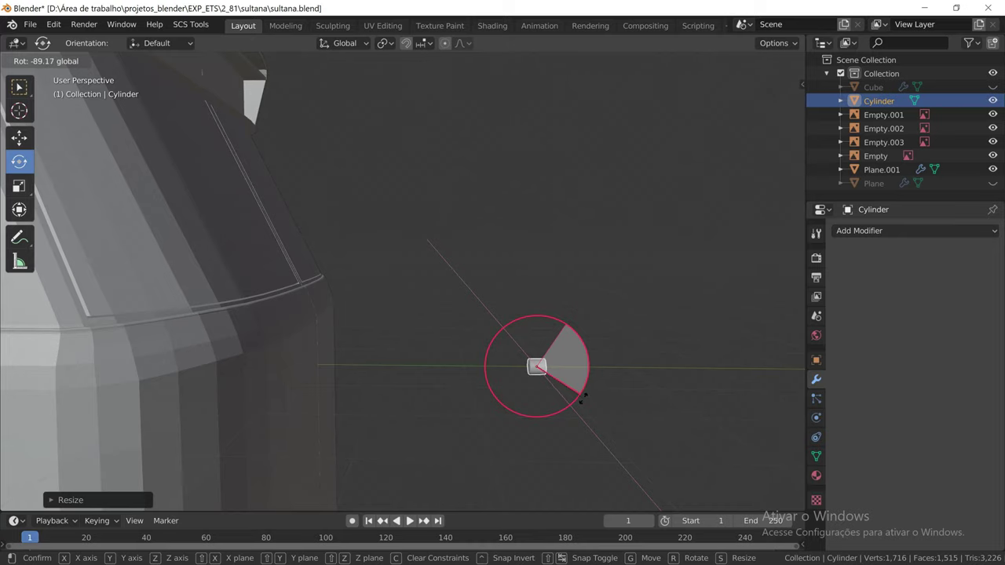
drag(582, 399, 583, 398)
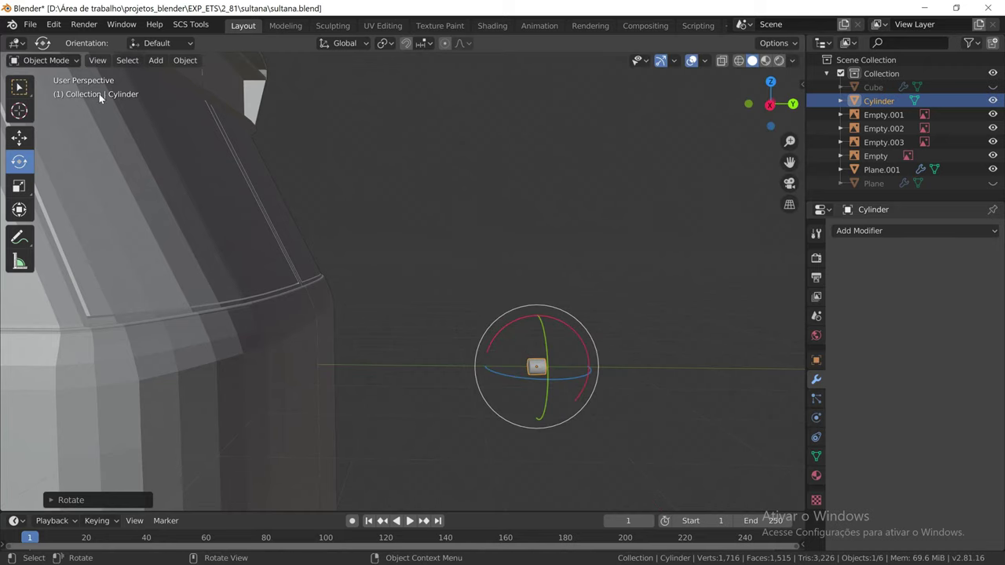
click(20, 86)
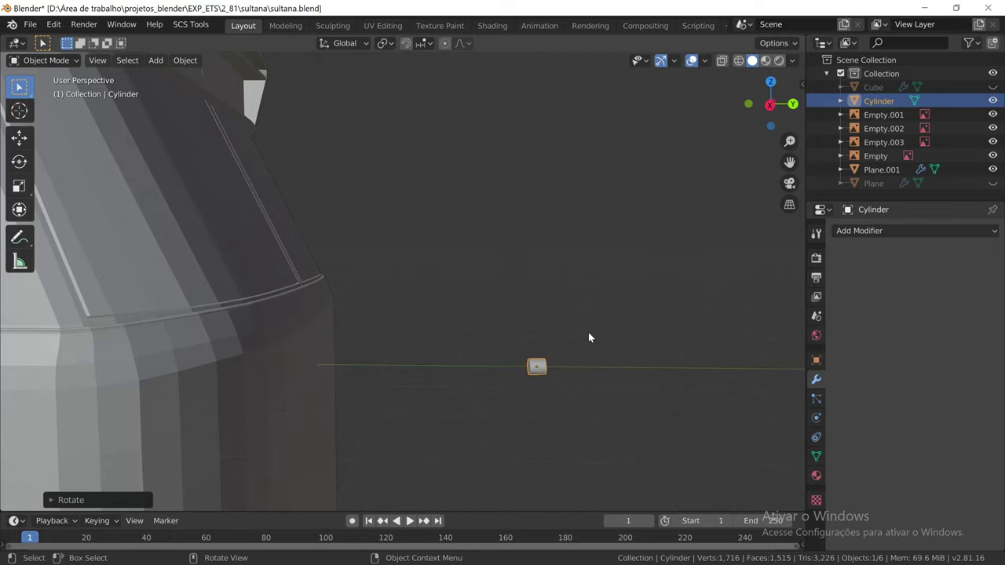
Raise the cylinder vertically along Z
mouse_move(586, 332)
middle_down()
mouse_move(507, 329)
mouse_move(557, 352)
mouse_move(431, 353)
mouse_move(529, 355)
middle_up()
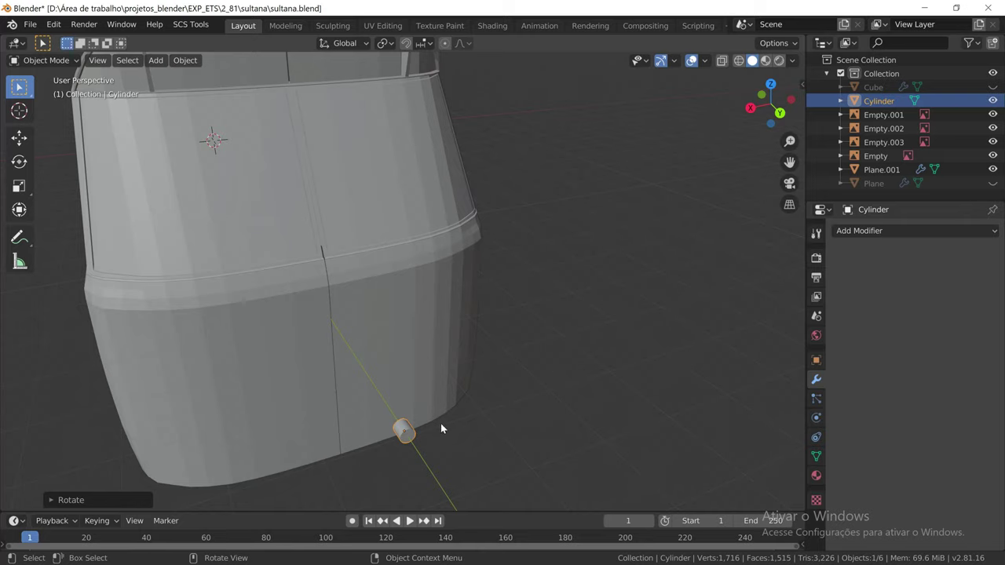
key(g)
key(z)
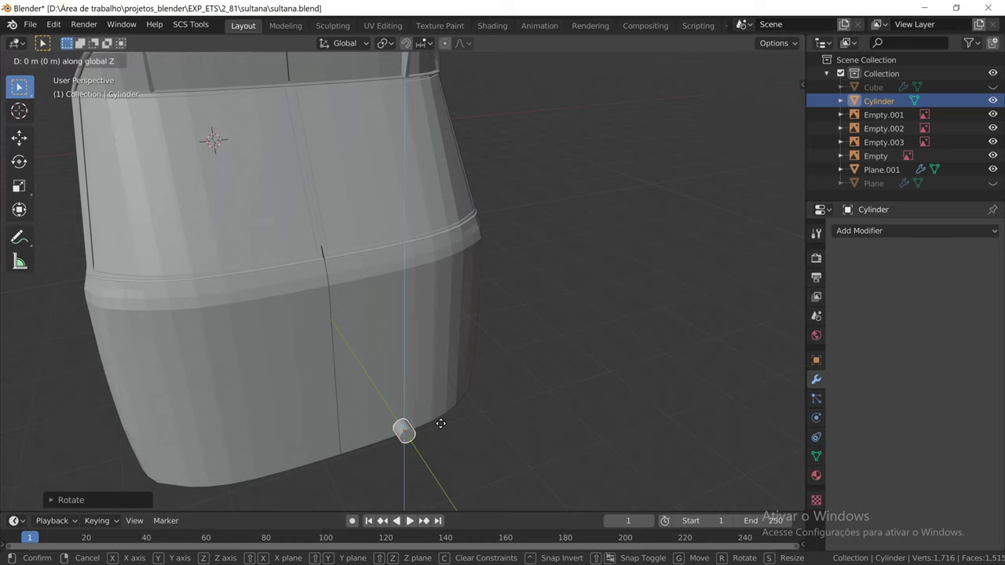
click(468, 95)
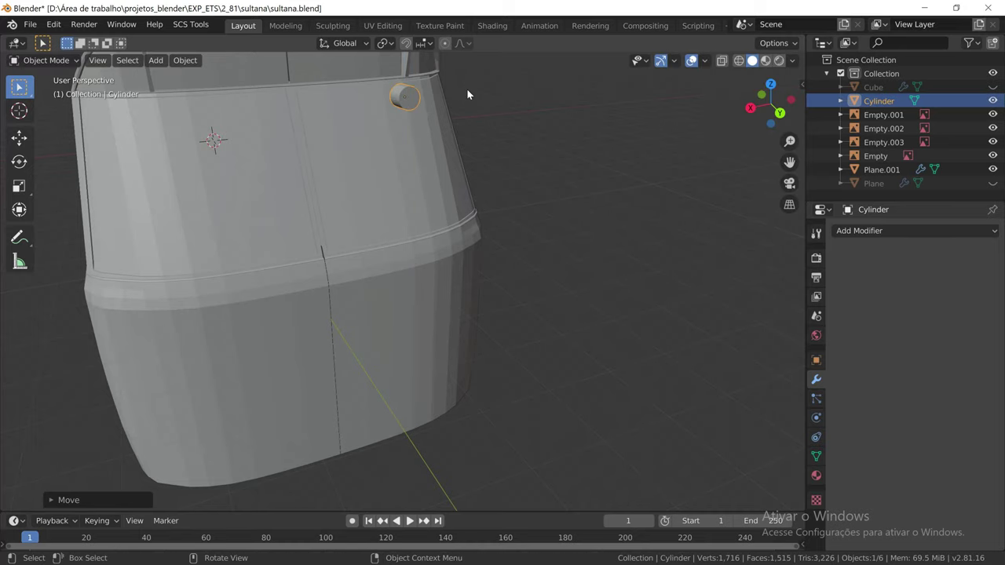
Slide the cylinder about -1.188 m along Y onto the cab's window frame
mouse_move(470, 143)
middle_down()
mouse_move(451, 144)
mouse_move(635, 295)
mouse_move(448, 382)
mouse_move(535, 377)
mouse_move(556, 329)
middle_up()
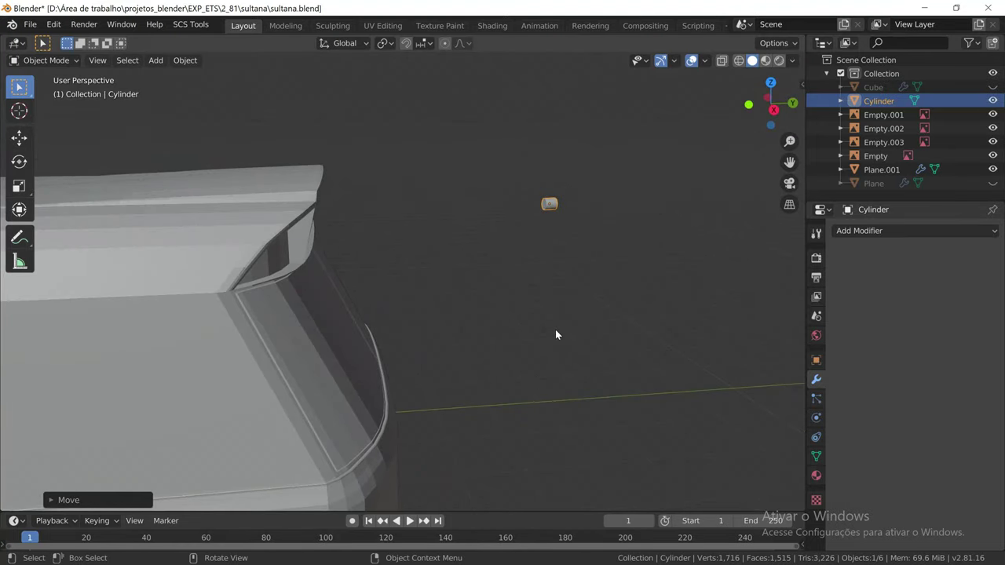
key(g)
key(y)
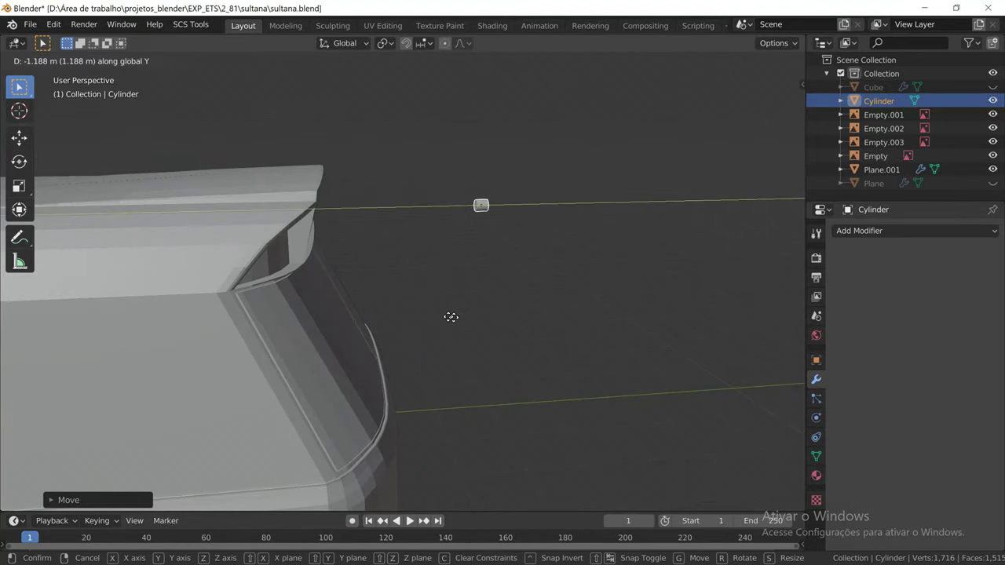
click(330, 314)
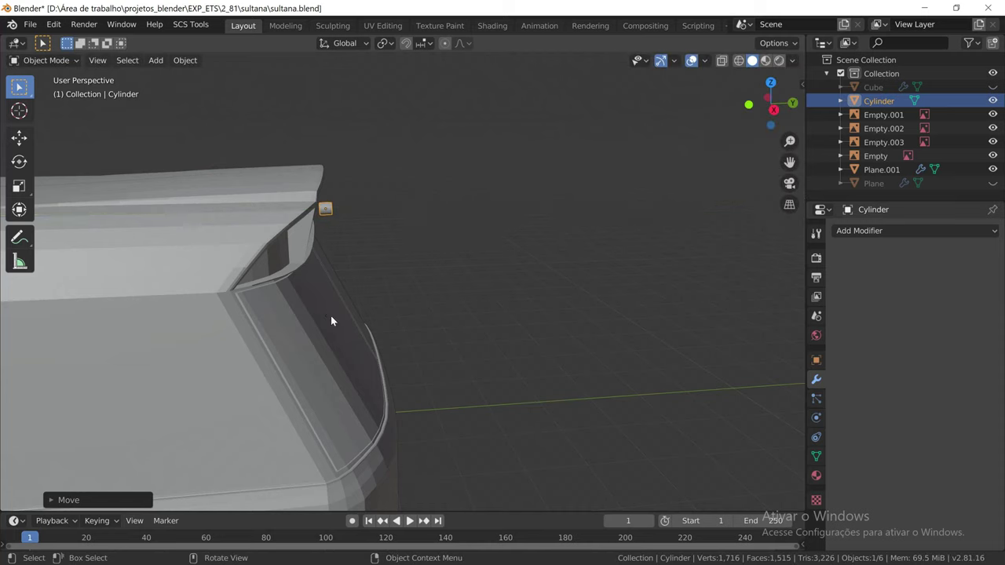
middle_drag(381, 286, 294, 285)
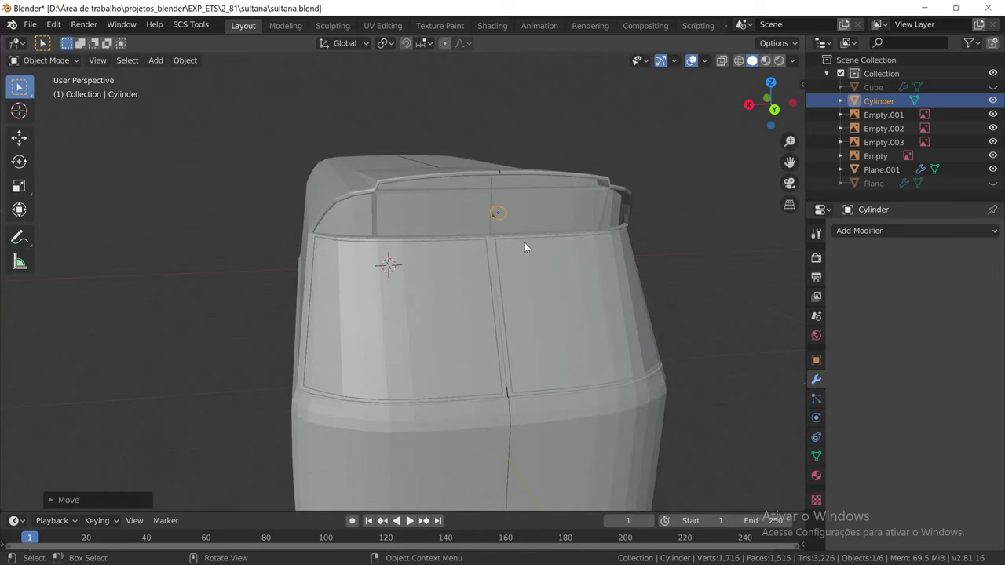
Nudge the cylinder slightly along Y toward the visor's upper-left corner
scroll(524, 242, up, 3)
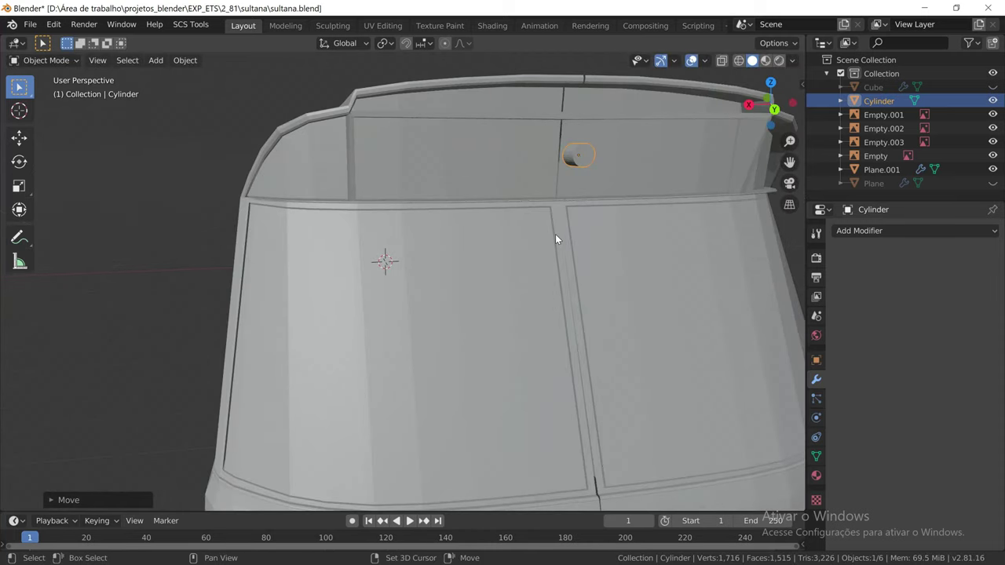
middle_drag(555, 235, 418, 370)
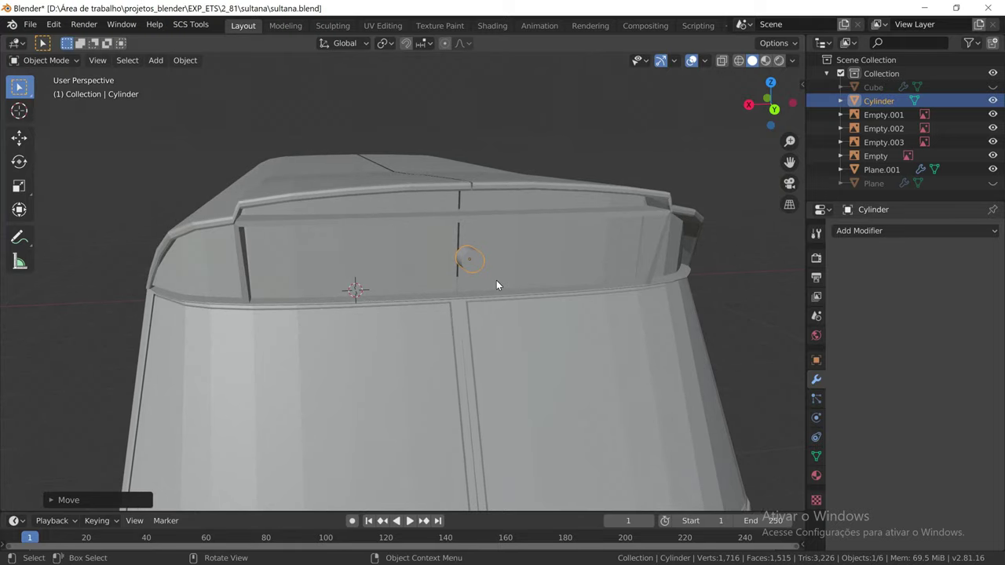
key(g)
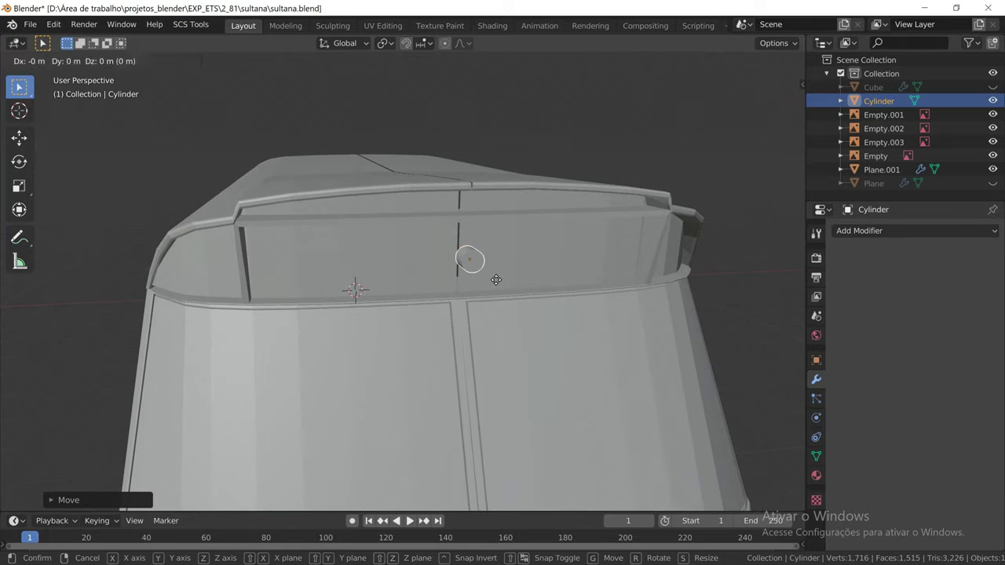
key(x)
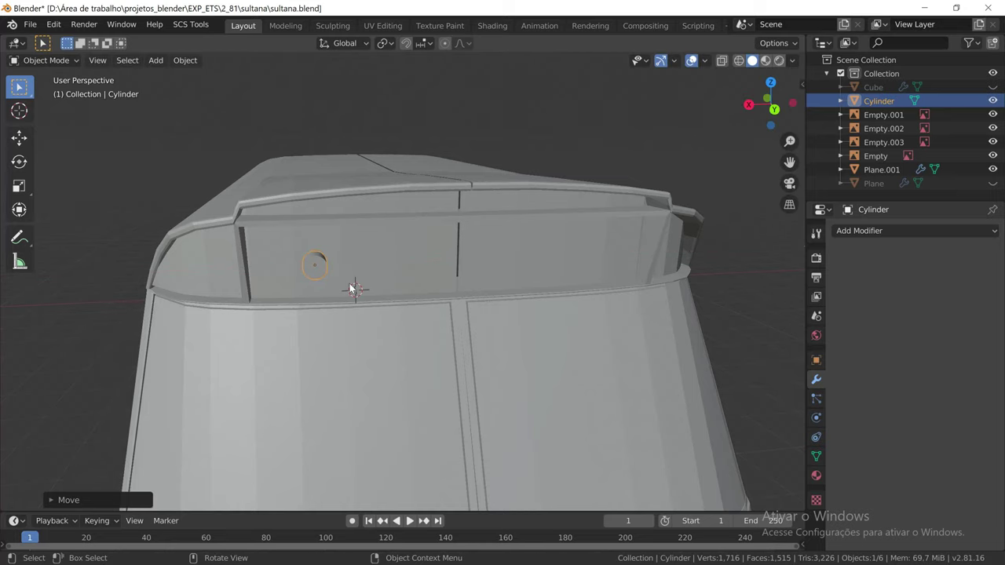
middle_drag(349, 311, 411, 303)
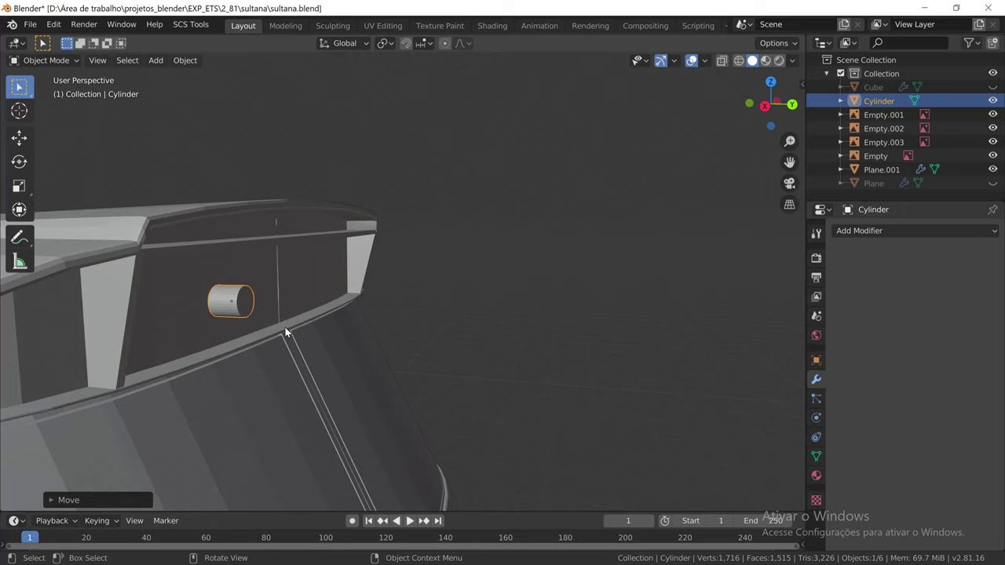
key(g)
key(y)
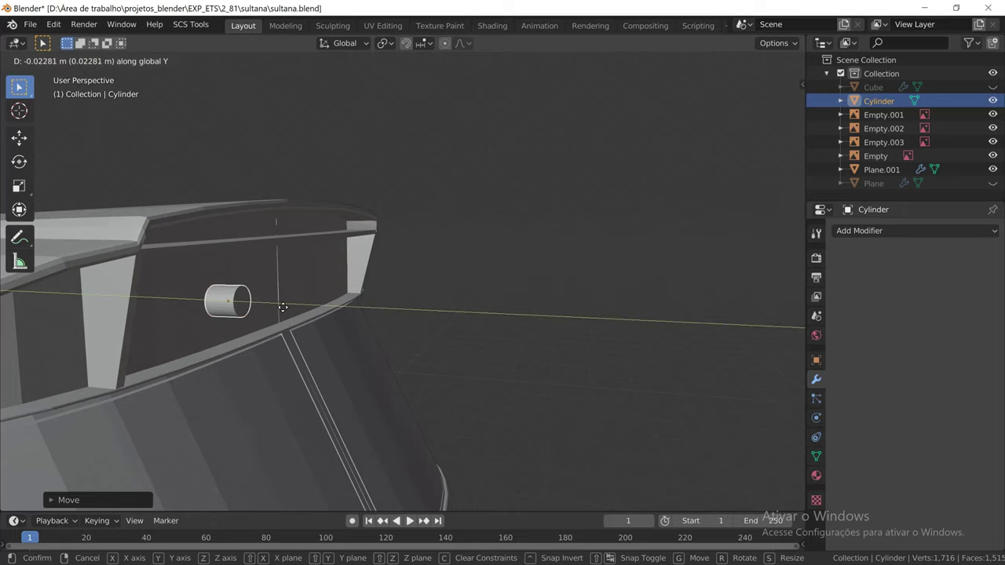
click(282, 307)
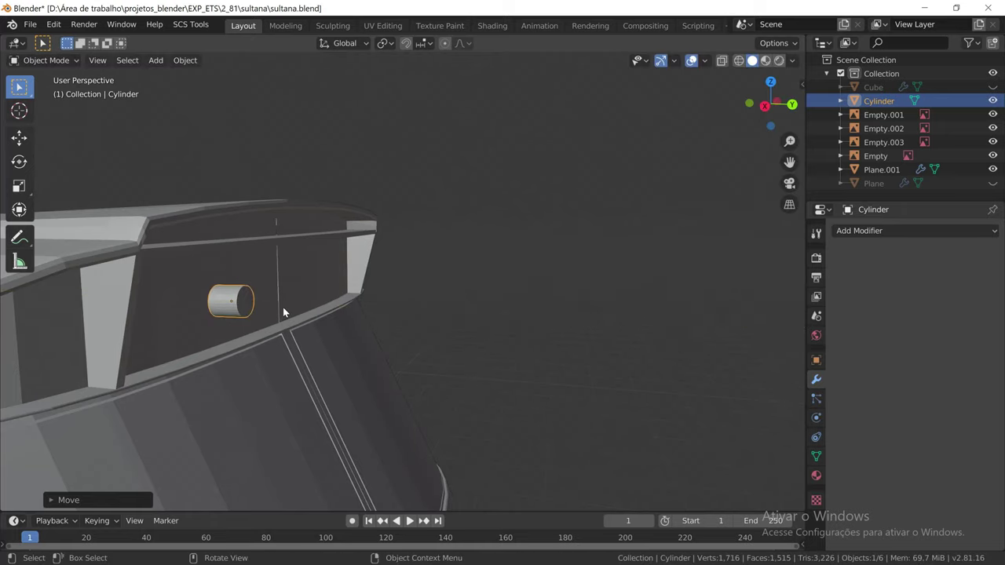
Raise the cylinder about 0.44 m along Z onto the visor's top edge
key(g)
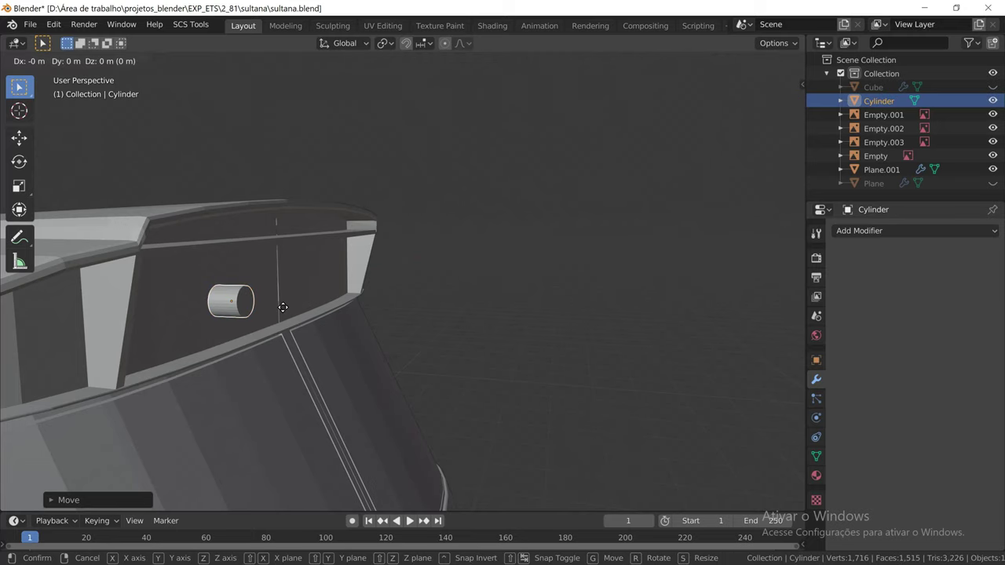
key(z)
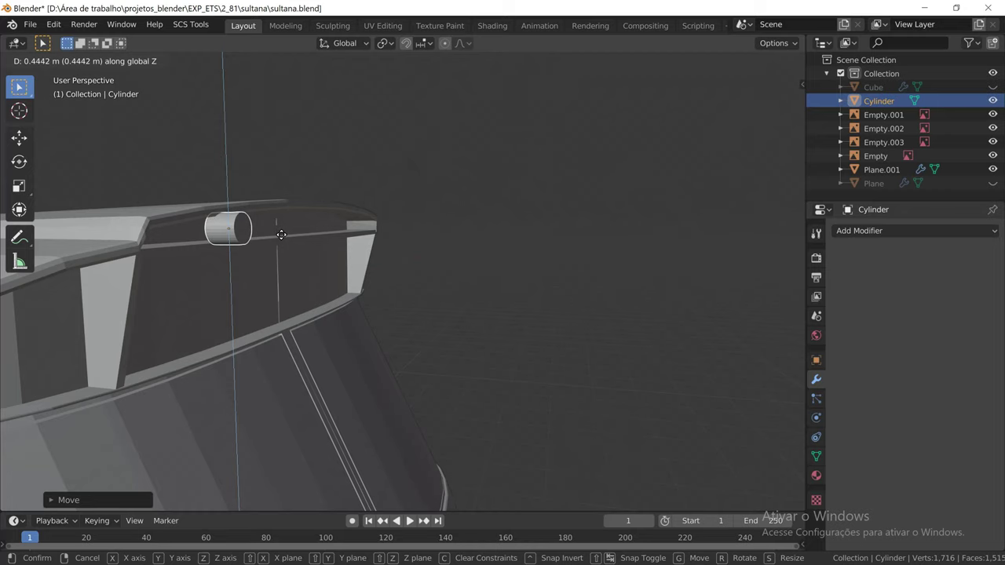
click(282, 235)
middle_drag(253, 278, 192, 280)
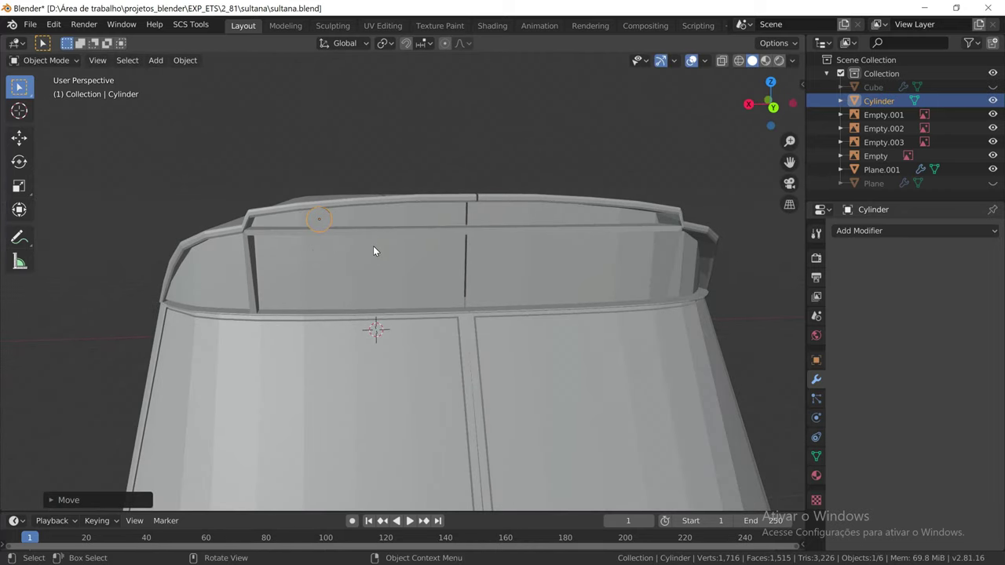
Scale the cylinder to about 0.5, then stretch it about 1.45 along Y
key(s)
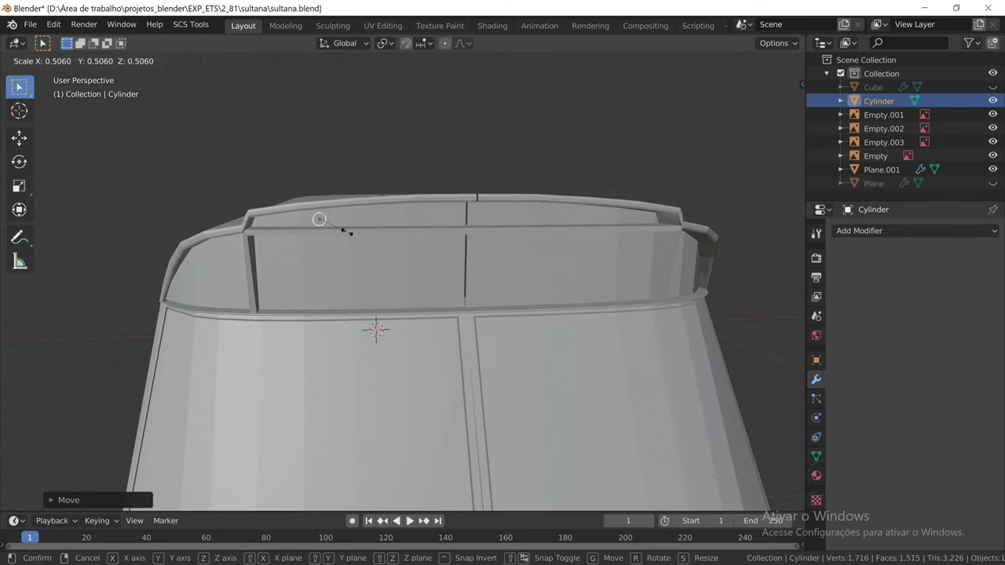
click(348, 232)
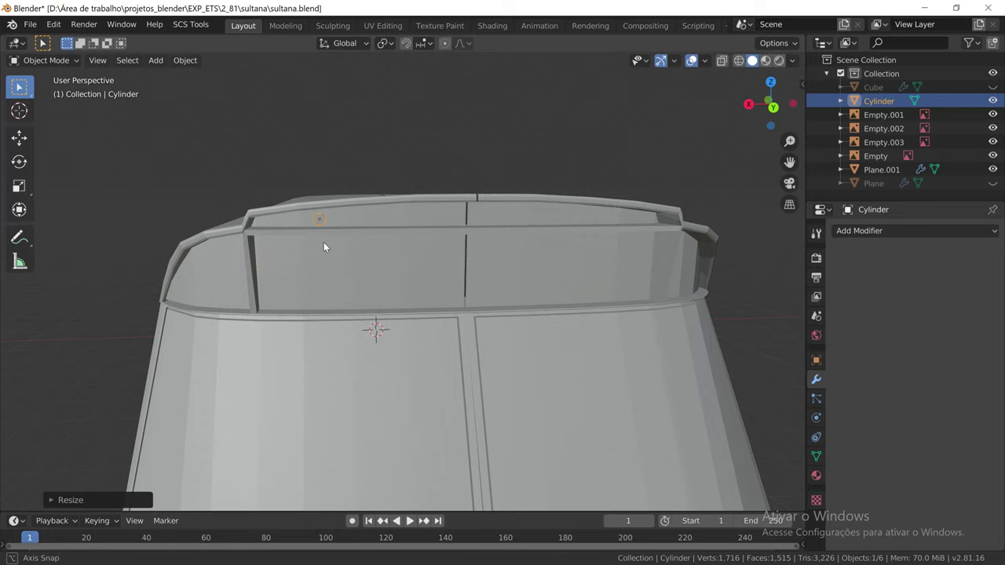
middle_drag(323, 242, 406, 247)
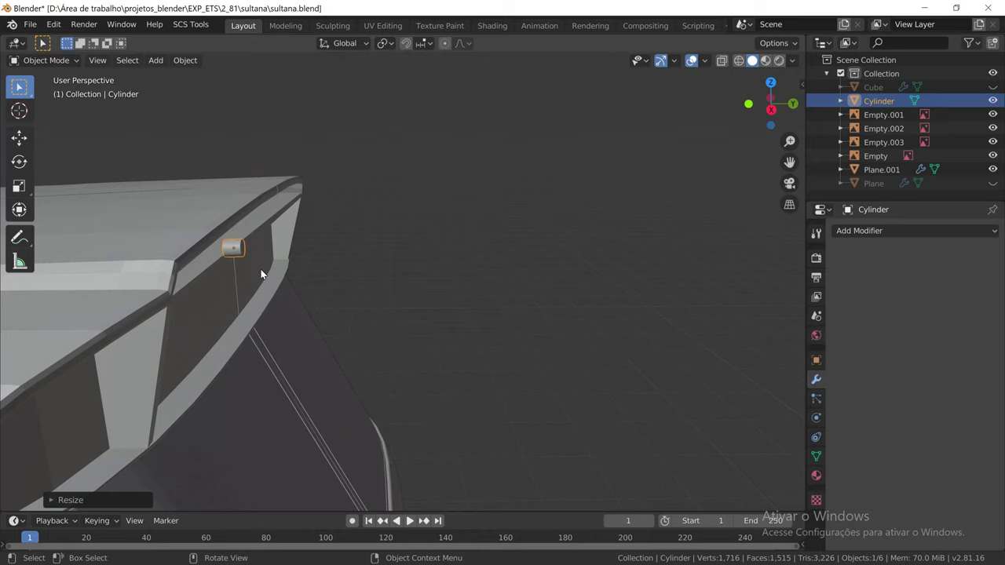
key(s)
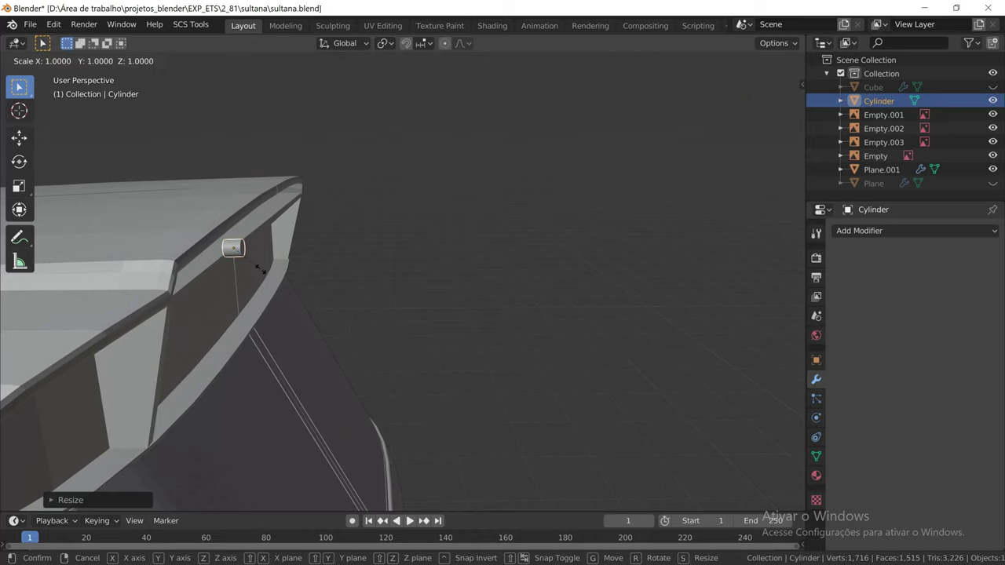
key(y)
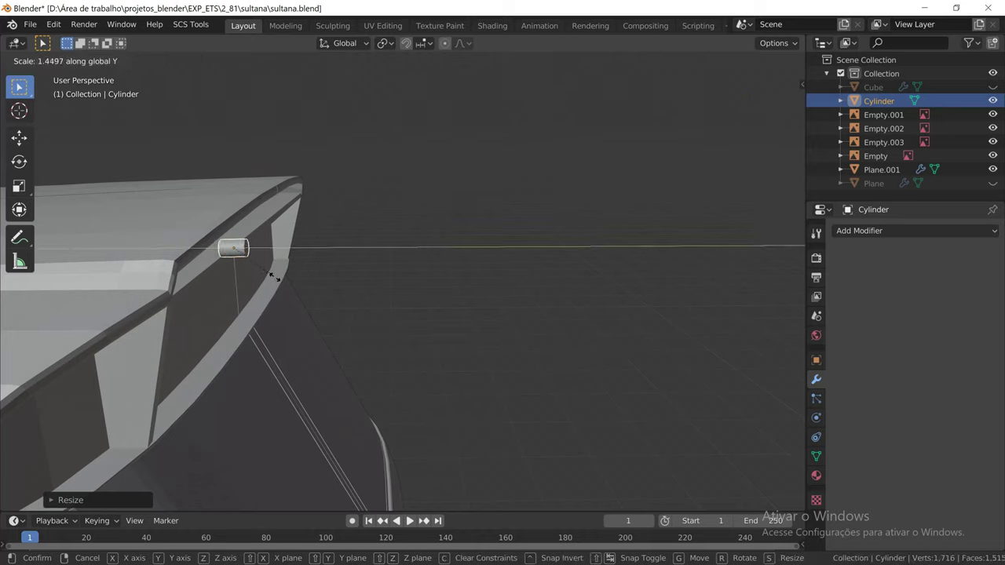
click(274, 277)
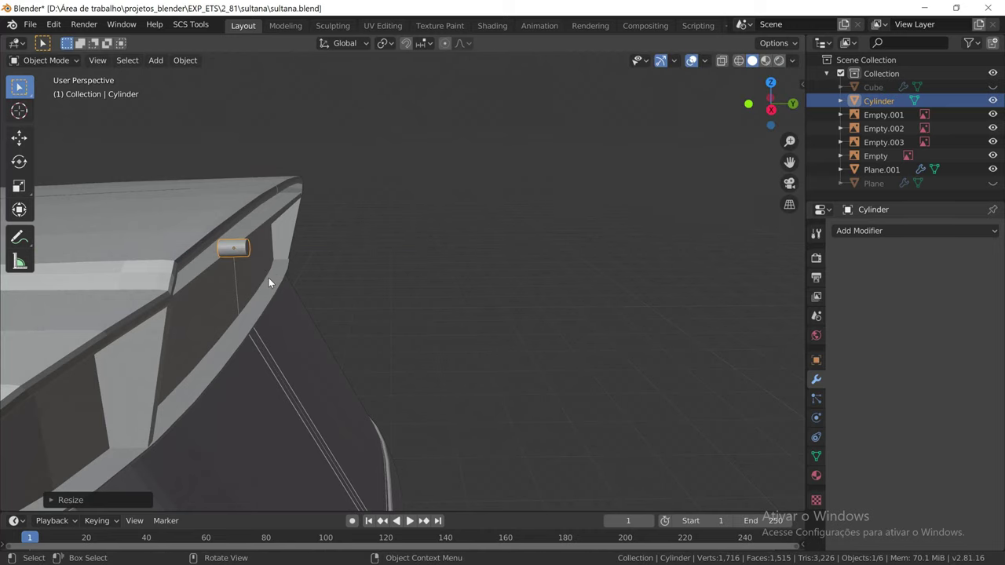
mouse_move(268, 278)
middle_down()
mouse_move(191, 280)
mouse_move(224, 279)
mouse_move(224, 270)
mouse_move(191, 272)
middle_up()
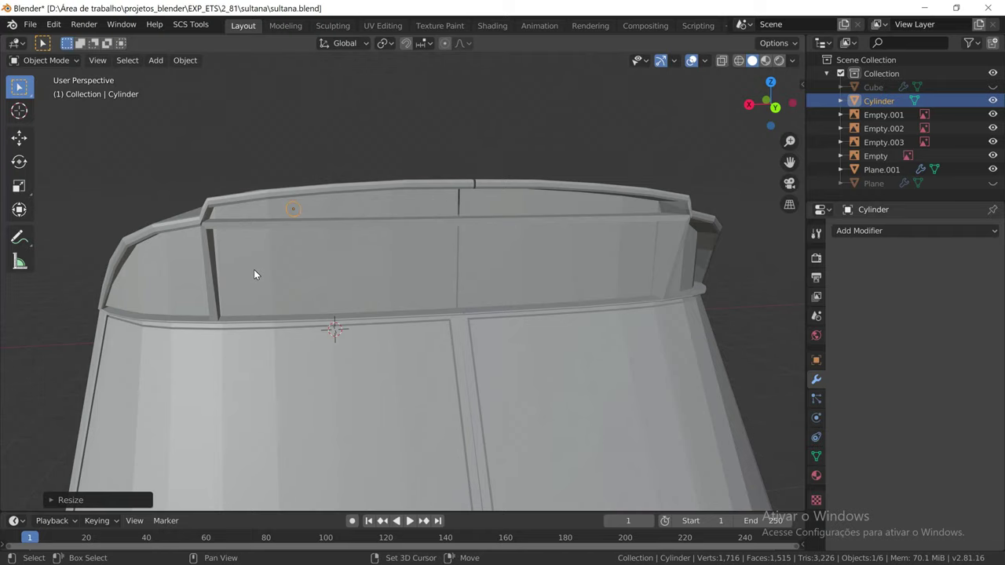
Duplicate the cylinder twice with Shift+D, shifting each copy along X
key(shift+d)
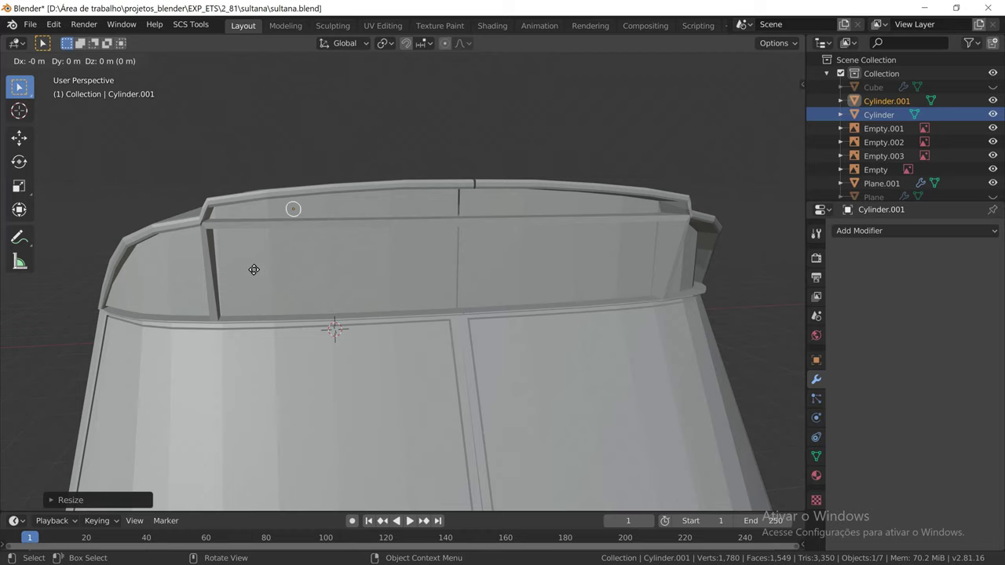
key(x)
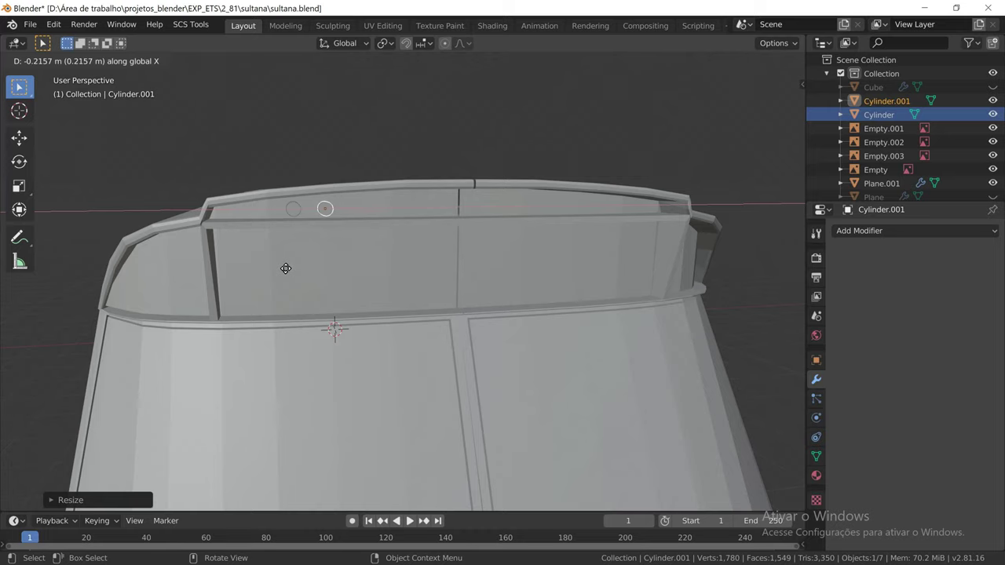
click(286, 269)
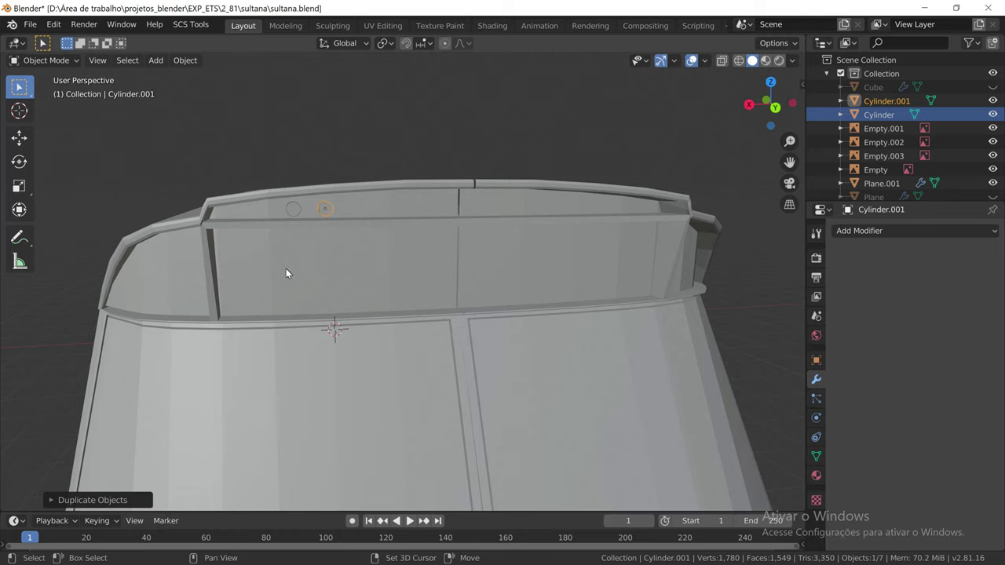
key(shift+d)
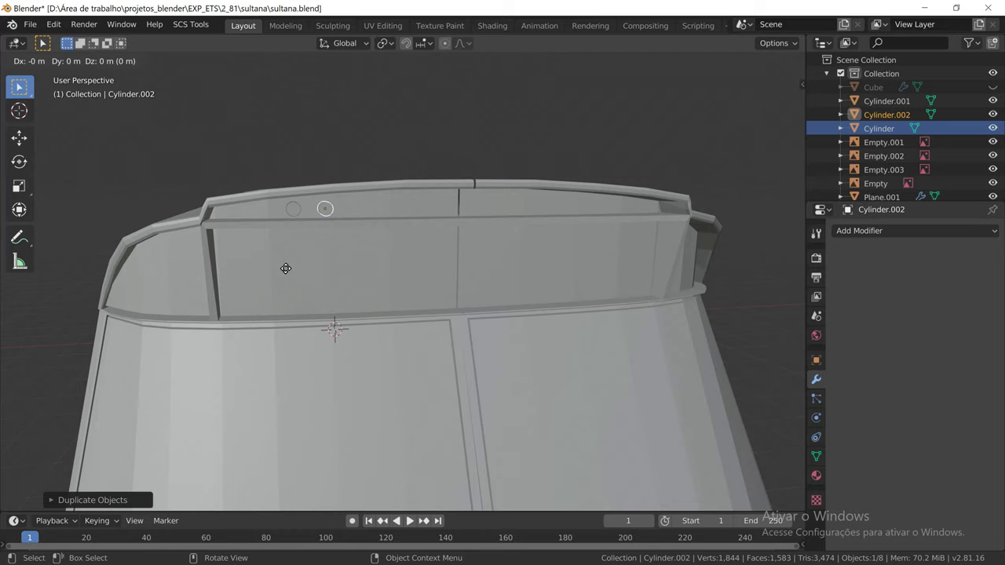
key(x)
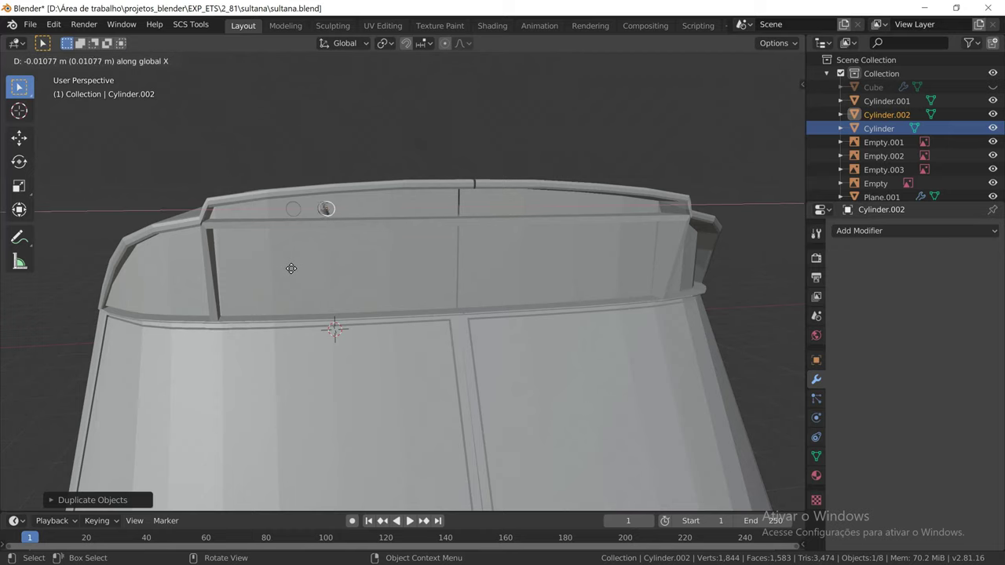
click(342, 268)
Respace the lights along X: Cylinder.002 further right, Cylinder.001 centred between them
middle_drag(370, 271, 365, 269)
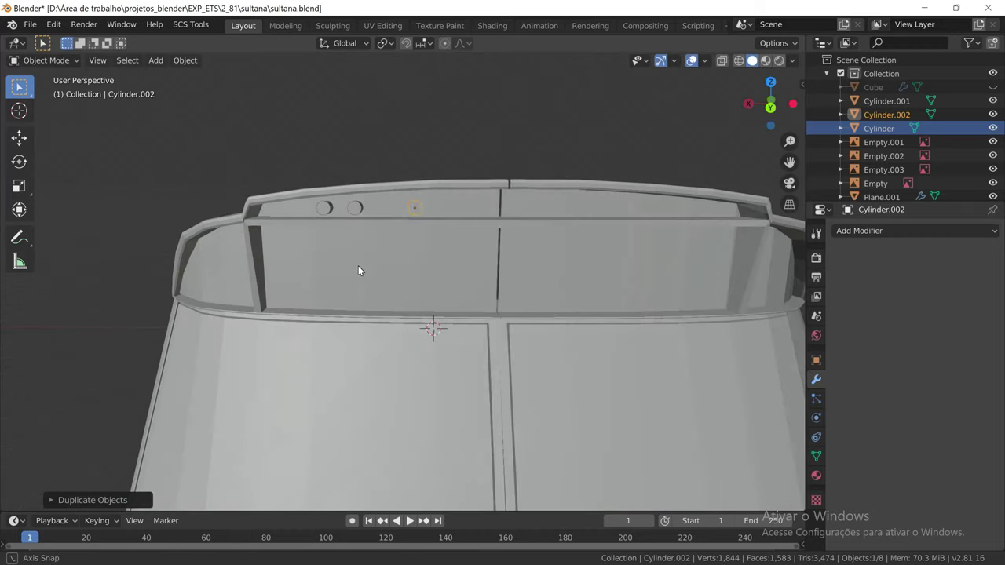
scroll(365, 264, up, 1)
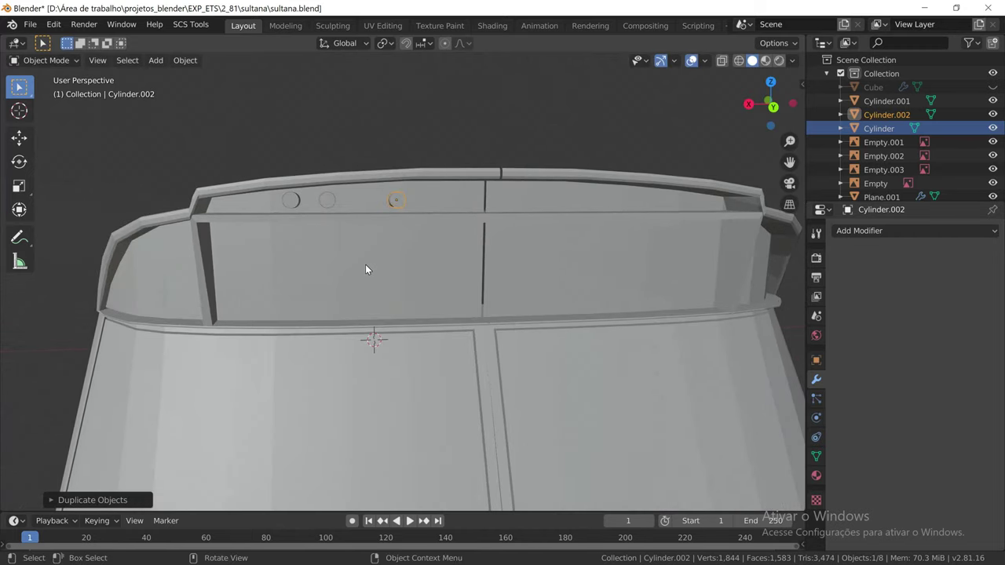
scroll(411, 183, up, 2)
middle_drag(419, 179, 418, 182)
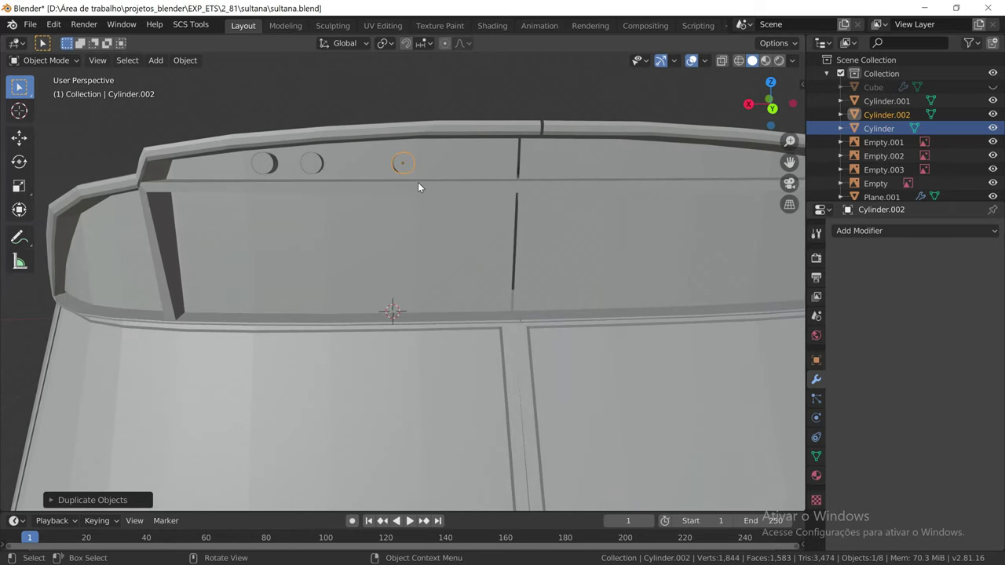
click(270, 167)
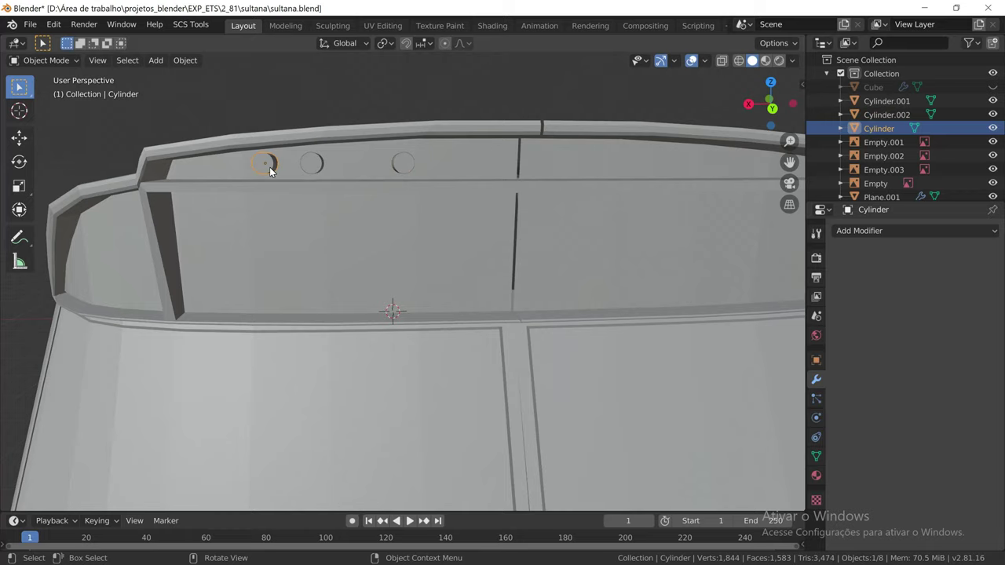
click(403, 165)
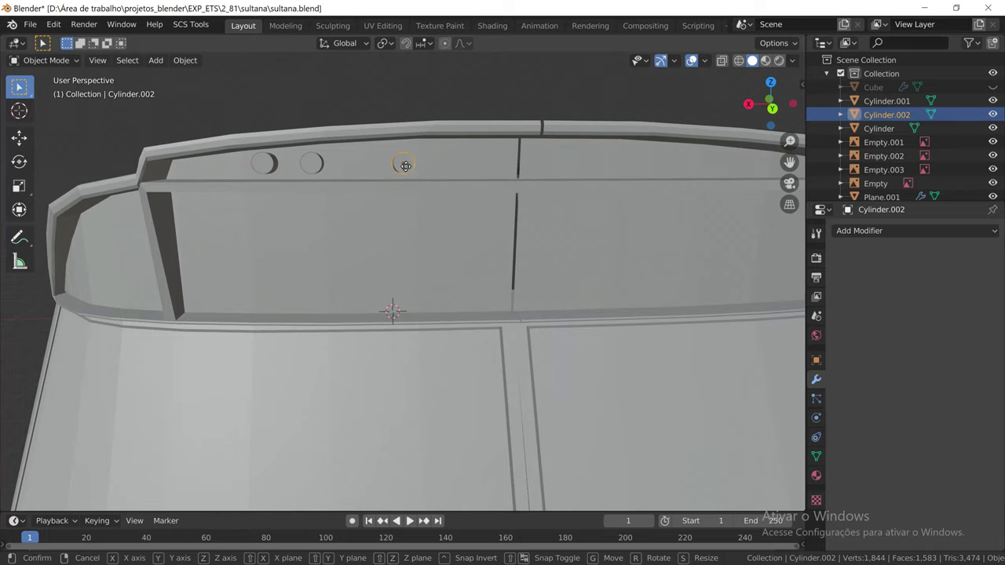
key(g)
key(x)
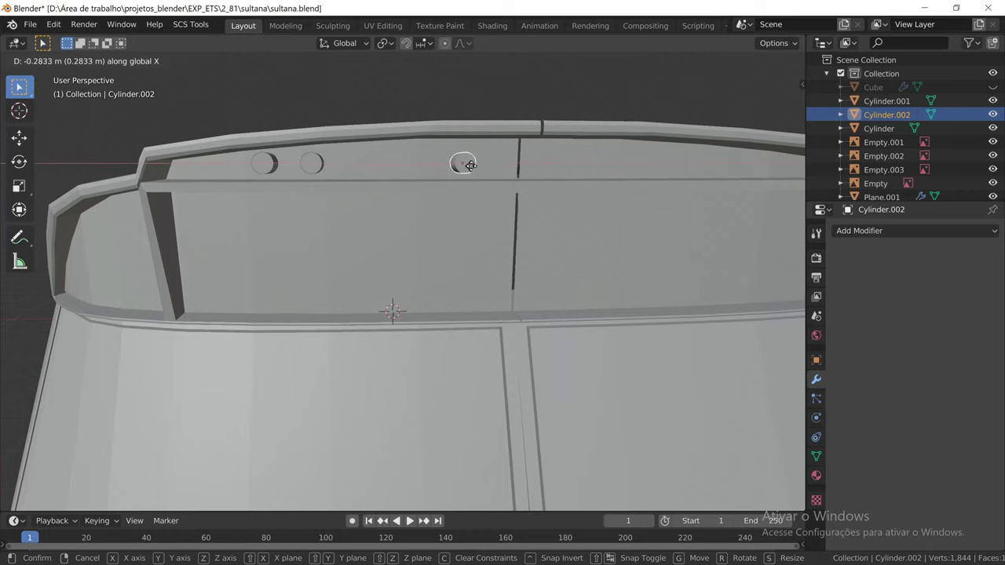
click(472, 165)
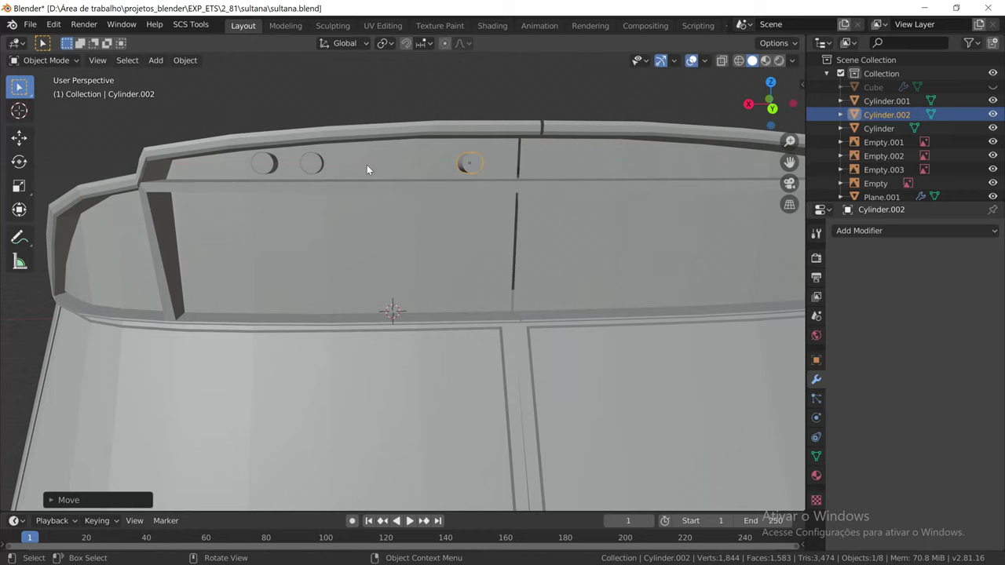
click(321, 167)
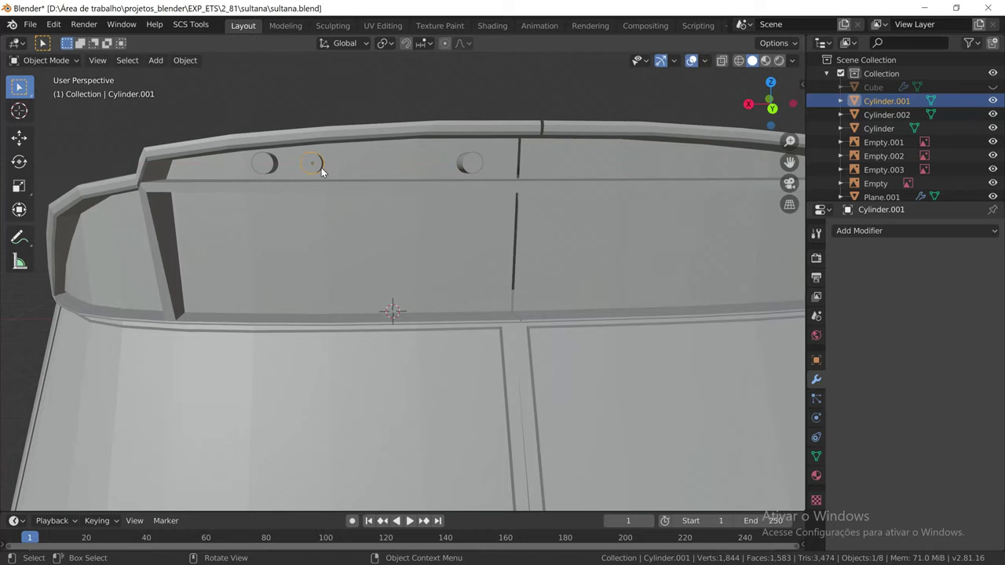
key(g)
key(x)
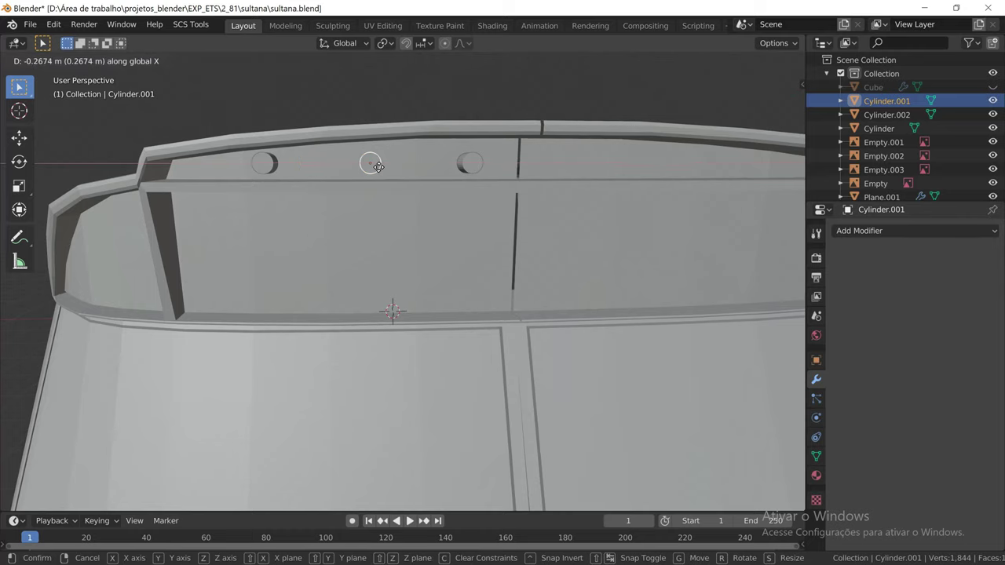
click(374, 167)
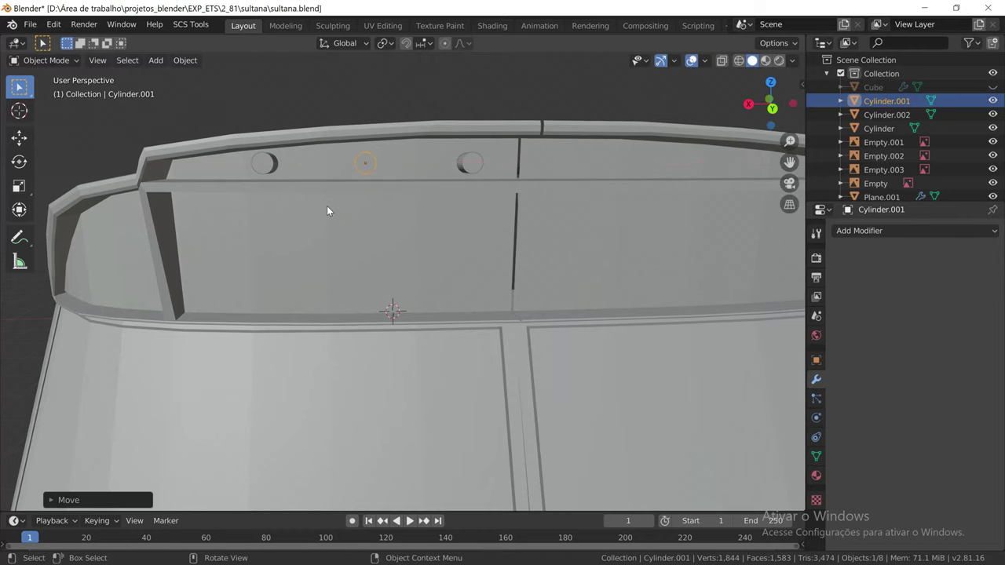
Select all three cylinder lights together
mouse_move(328, 211)
middle_down()
mouse_move(401, 215)
mouse_move(364, 230)
mouse_move(274, 218)
mouse_move(324, 206)
middle_up()
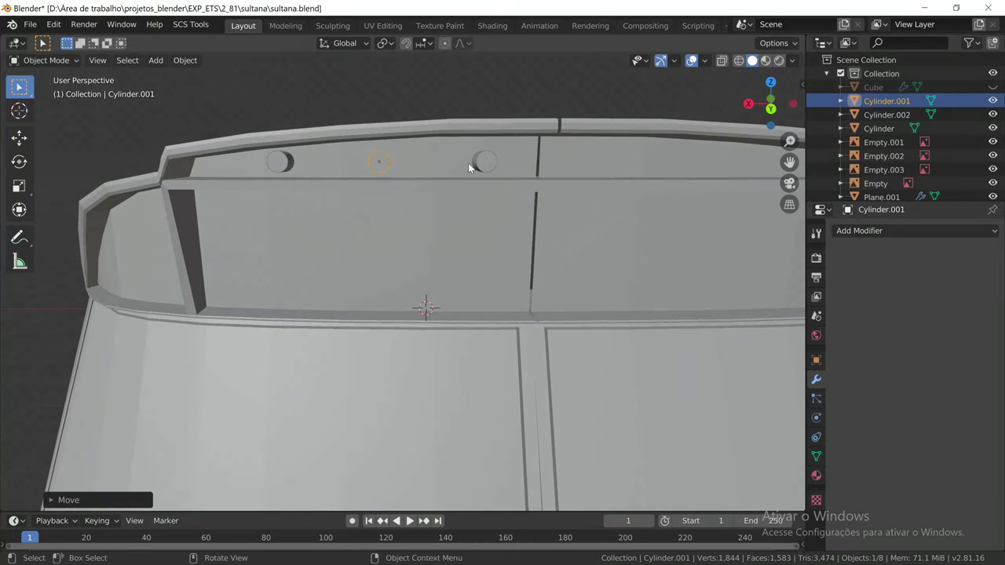
click(483, 165)
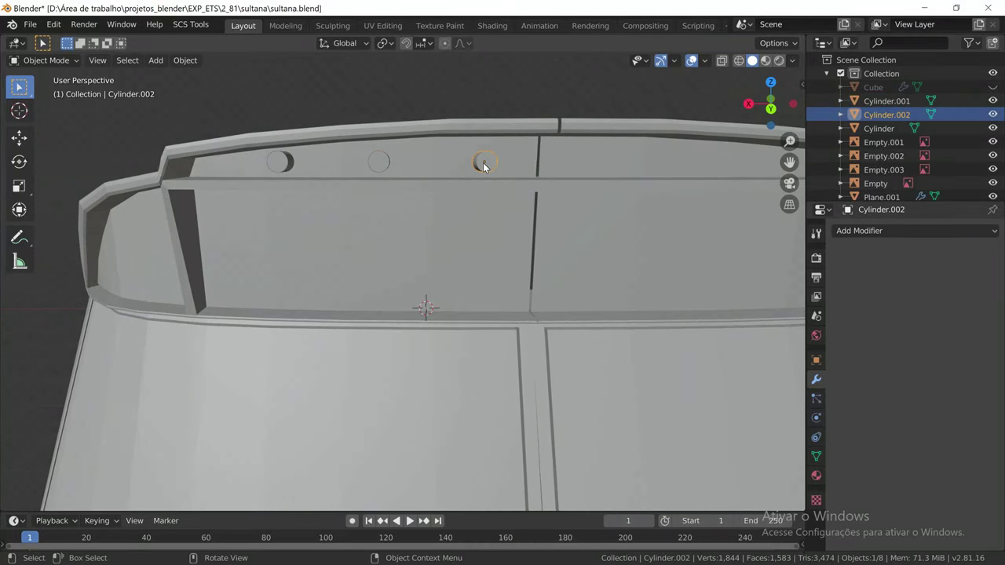
shift+click(380, 161)
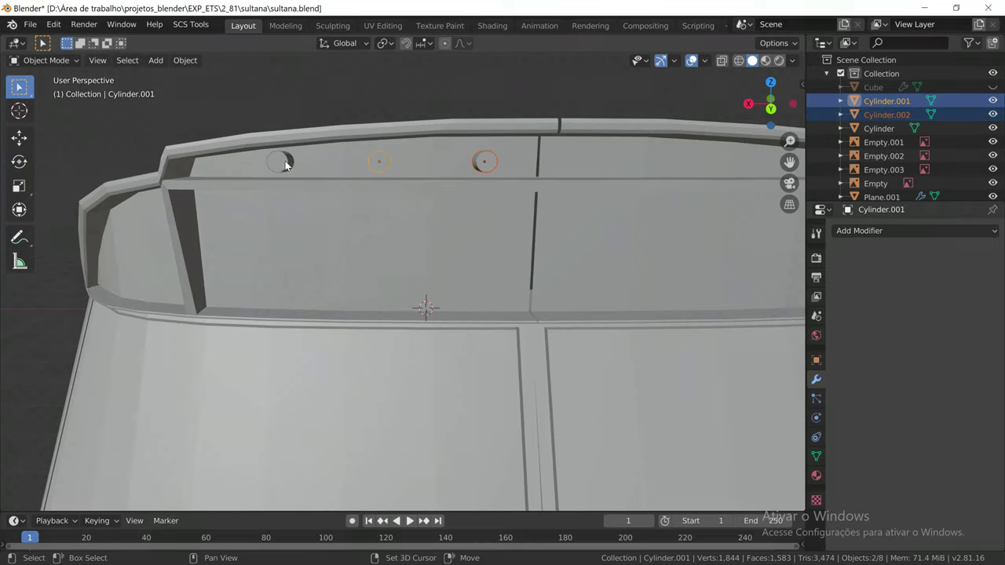
shift+click(285, 162)
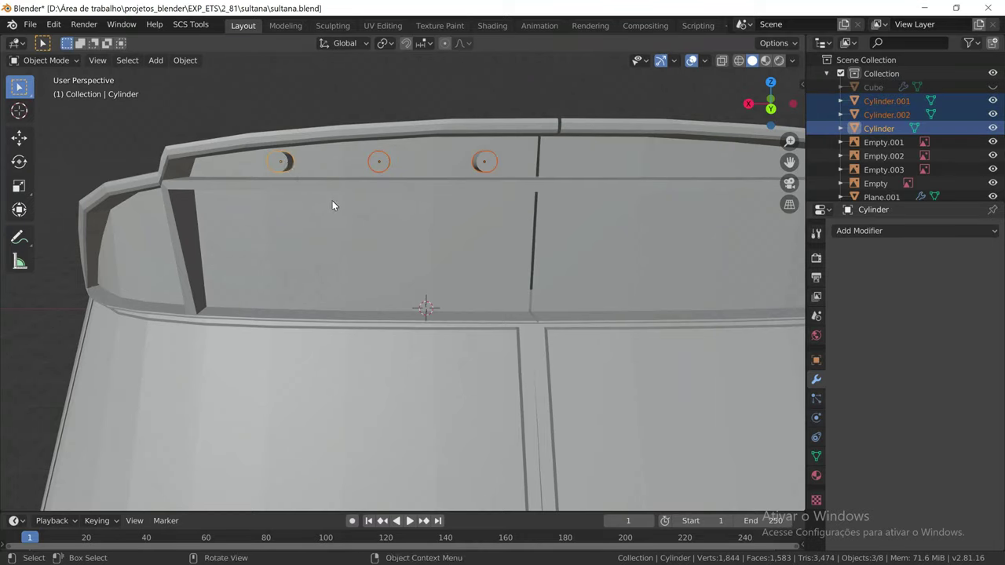
Scale the three selected lights up by about 1.1
key(s)
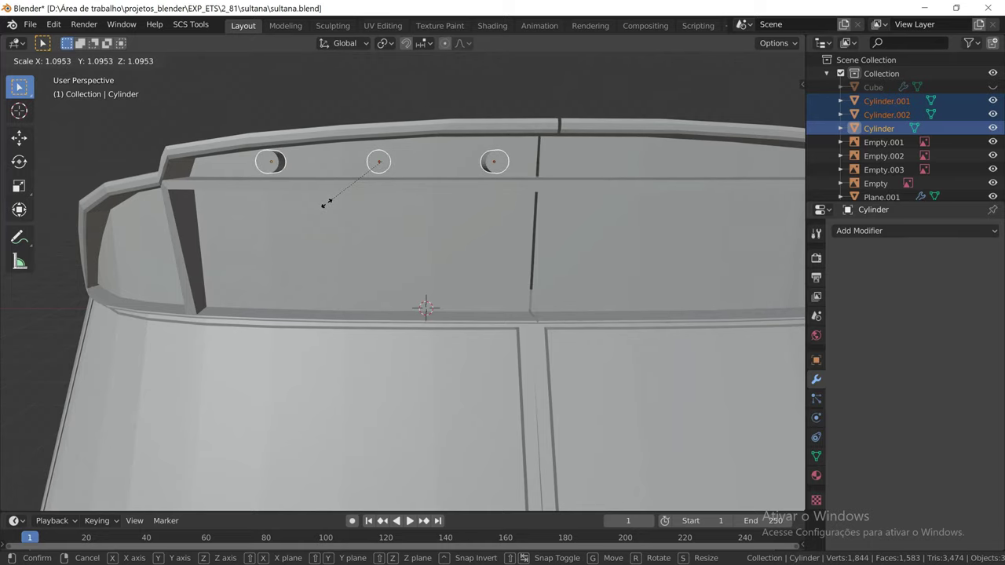
click(326, 203)
mouse_move(346, 210)
middle_down()
mouse_move(383, 224)
mouse_move(335, 216)
mouse_move(403, 211)
mouse_move(353, 213)
middle_up()
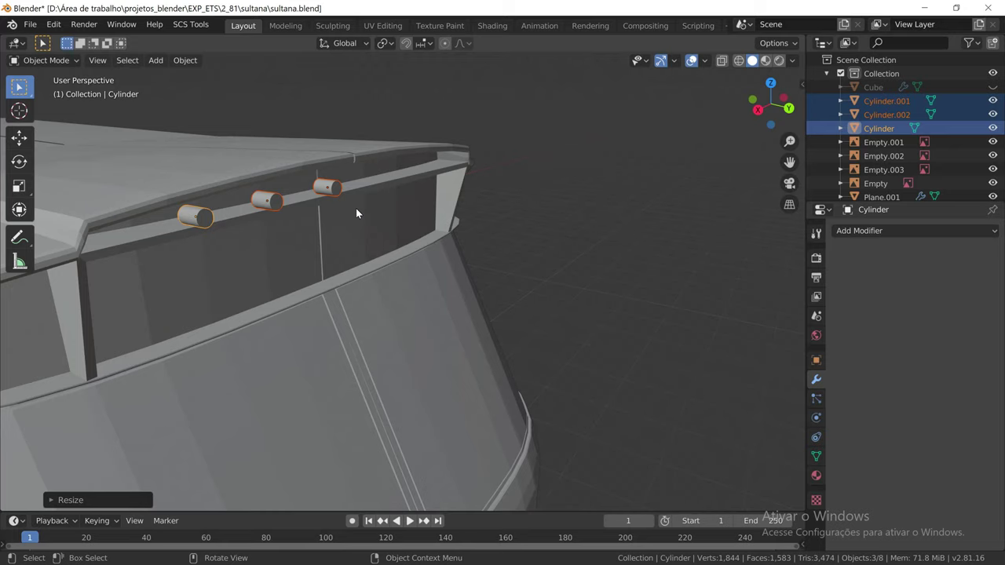
Join the three lights into a single Cylinder object with Ctrl+J
key(ctrl+j)
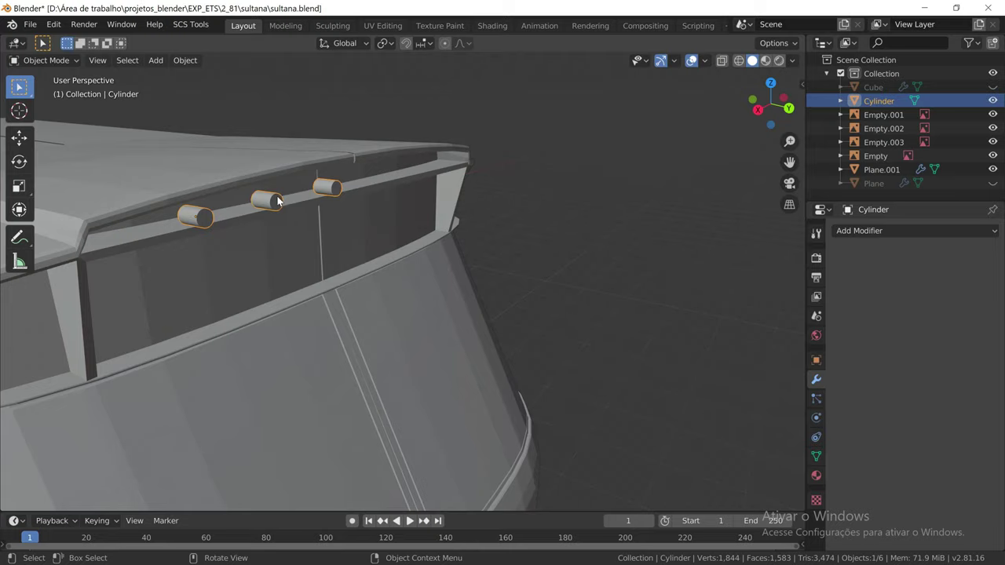
middle_drag(279, 200, 329, 202)
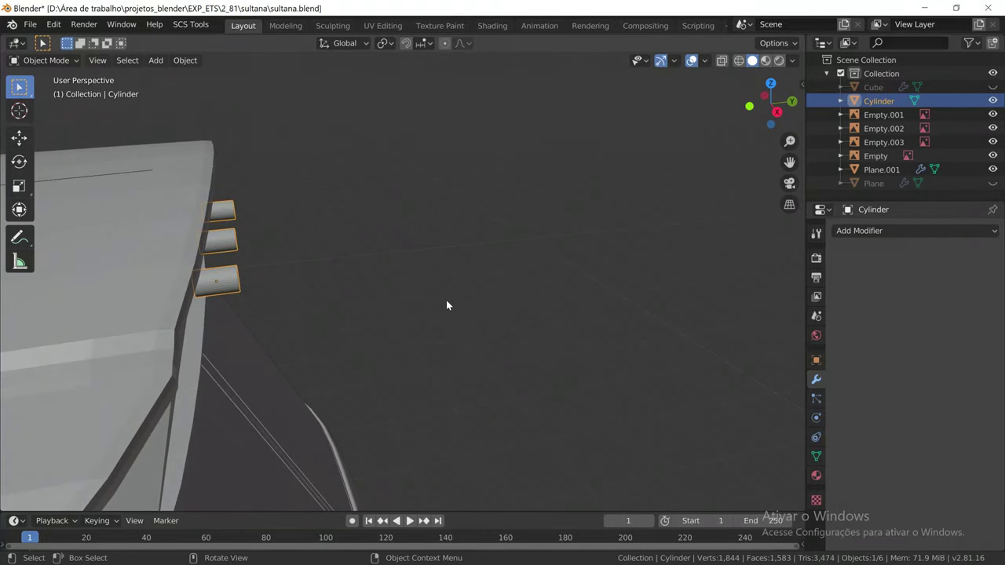
middle_drag(381, 270, 368, 254)
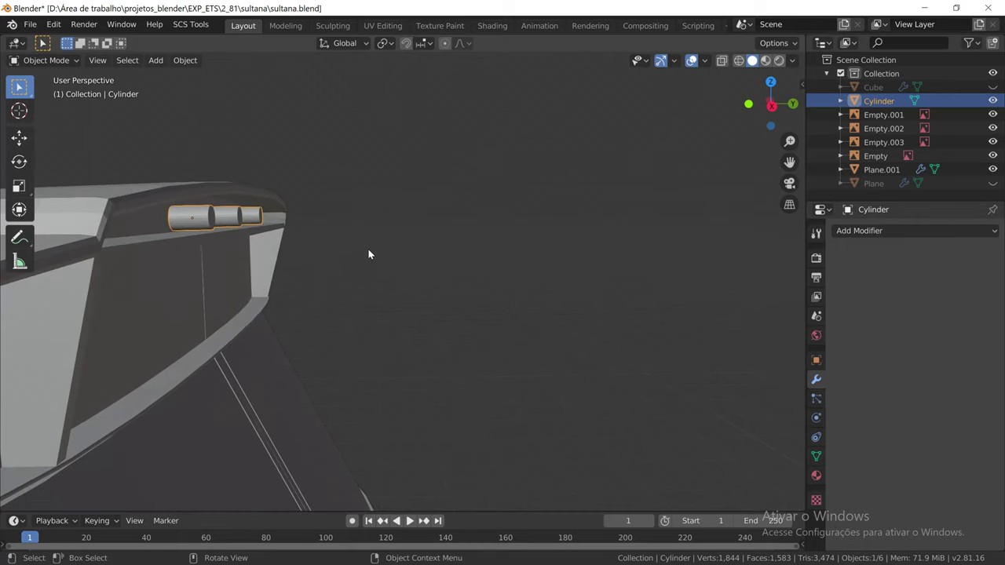
Move the joined lights along Y so they sit in the visor's upper edge
key(g)
key(y)
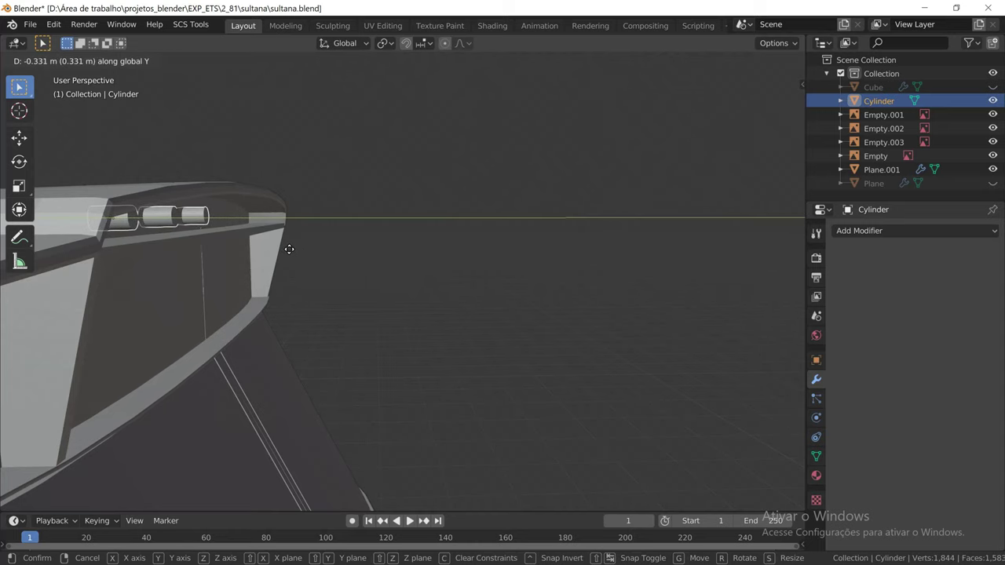
click(289, 254)
middle_drag(287, 256, 88, 261)
scroll(88, 260, down, 2)
scroll(88, 261, down, 2)
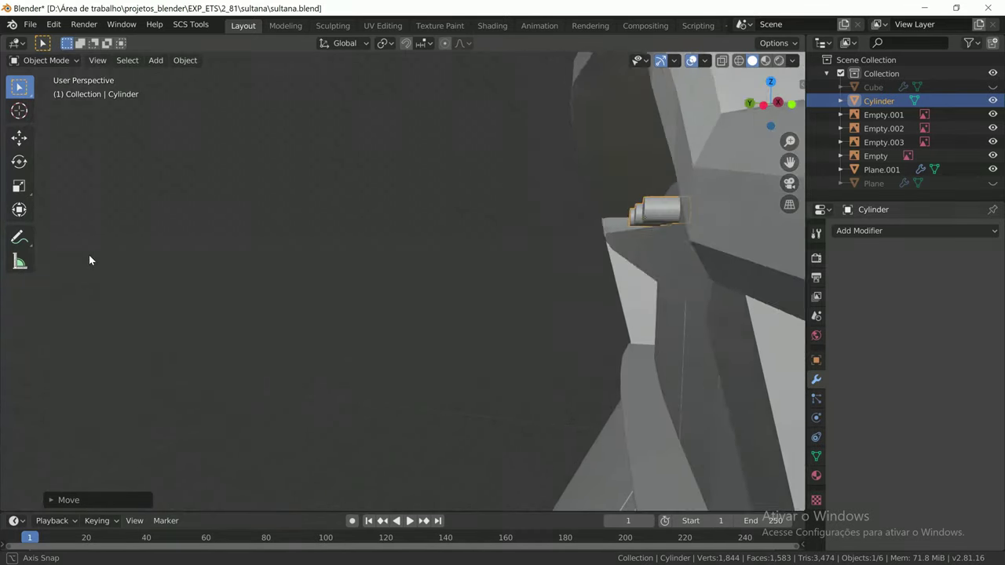
scroll(89, 261, down, 1)
scroll(88, 261, down, 1)
mouse_move(91, 263)
middle_down()
mouse_move(339, 263)
mouse_move(380, 276)
mouse_move(415, 267)
mouse_move(379, 266)
middle_up()
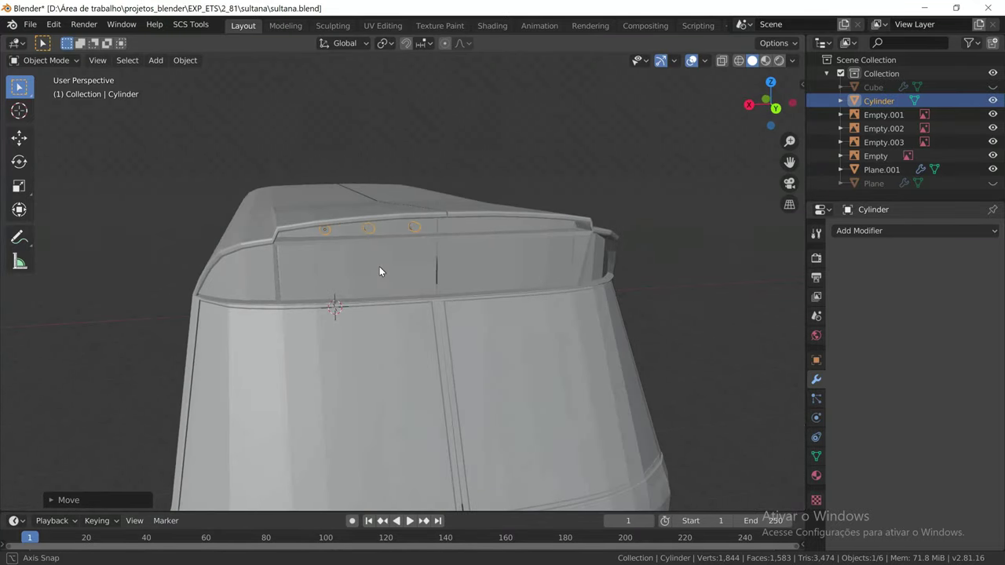
Add a Union Boolean modifier to Plane.001 with the Cylinder as its object
click(261, 232)
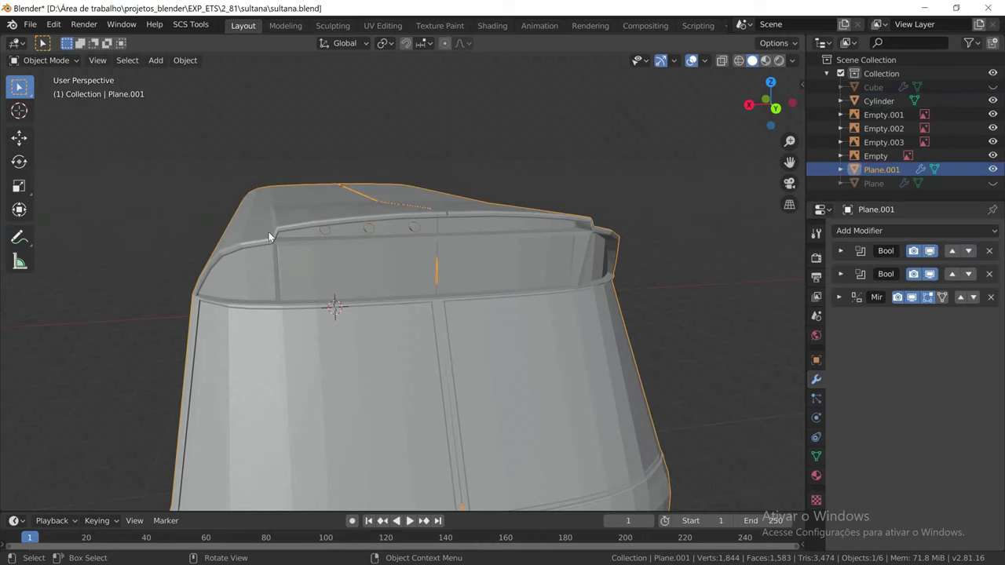
middle_drag(346, 276, 369, 268)
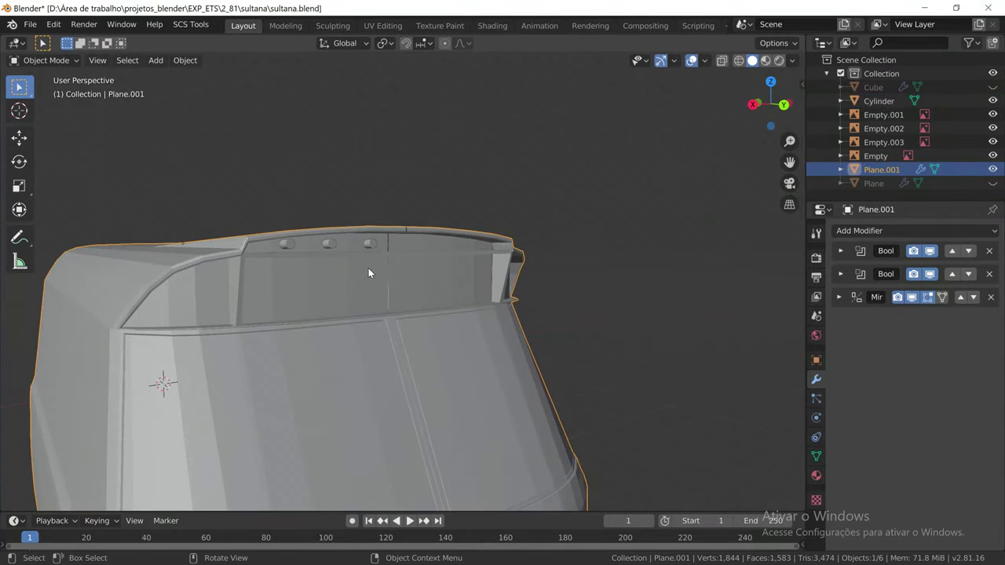
click(854, 231)
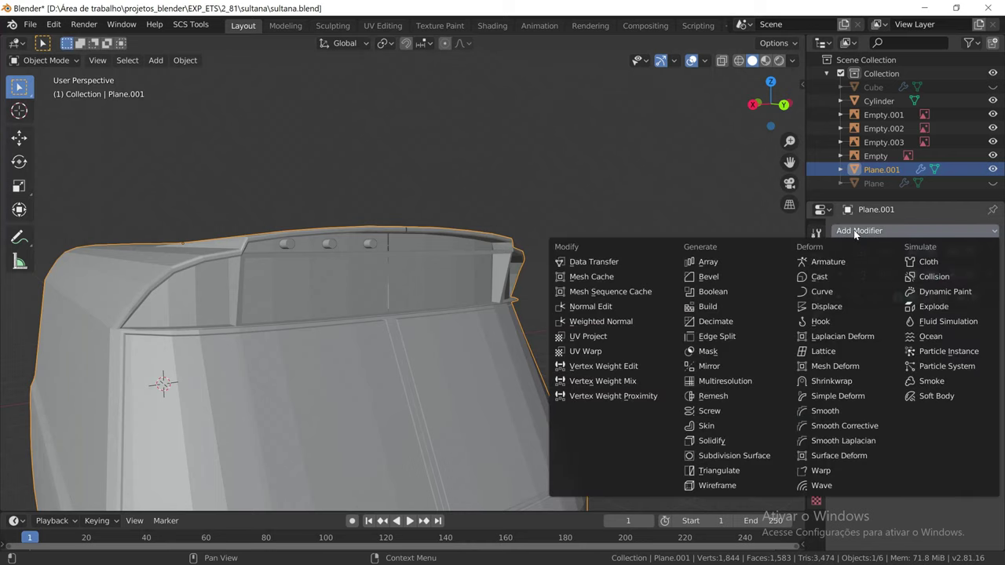
click(726, 290)
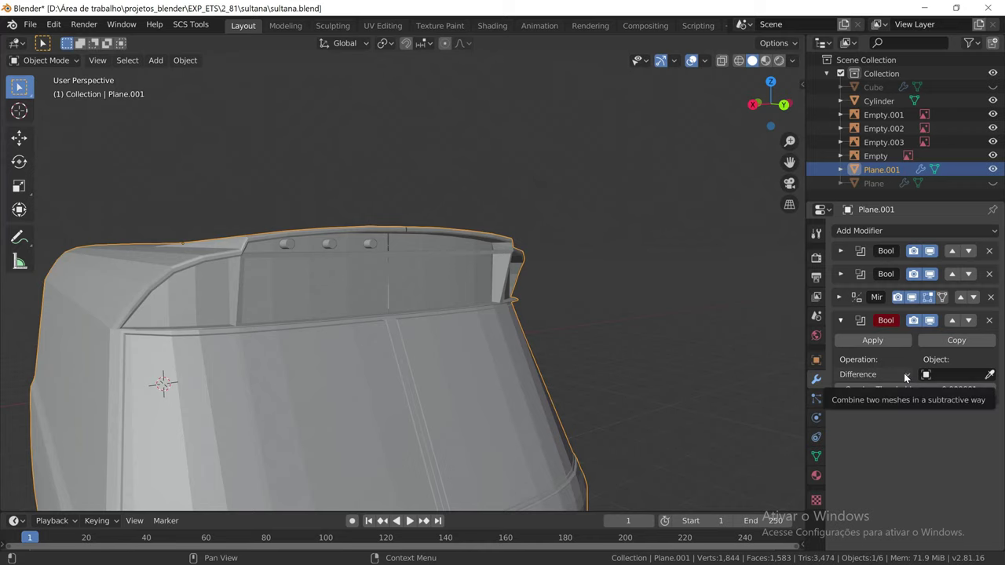
click(906, 378)
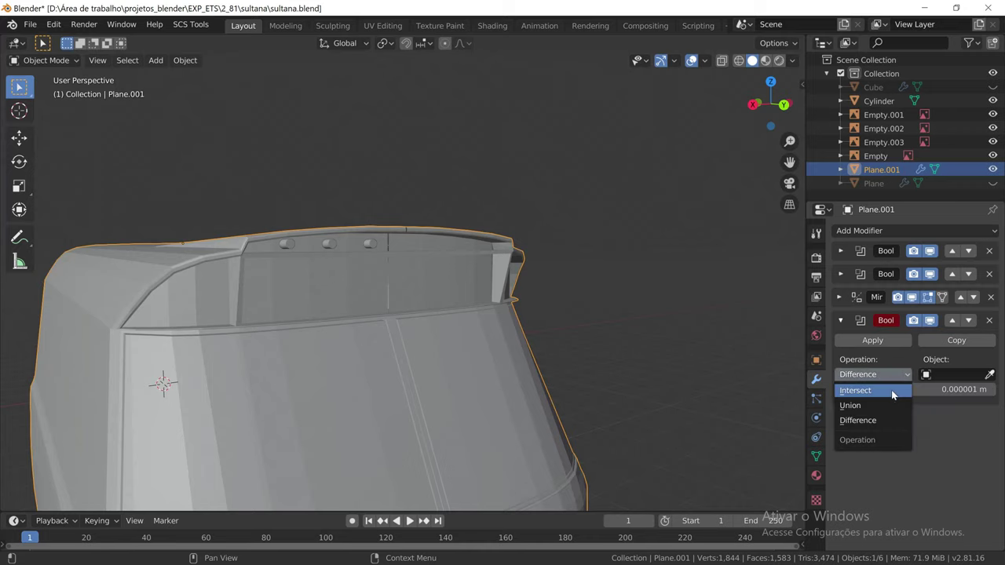
click(887, 410)
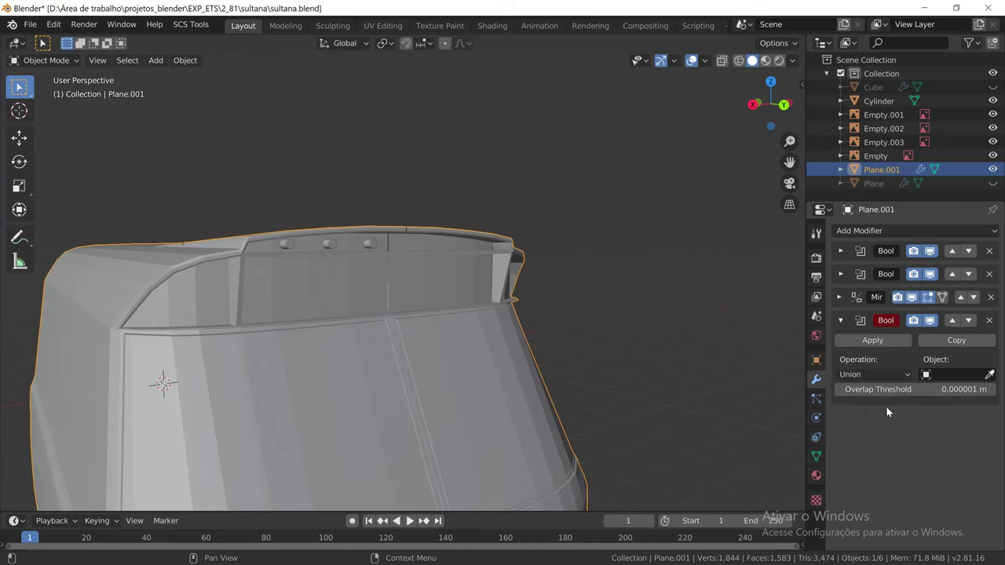
click(991, 378)
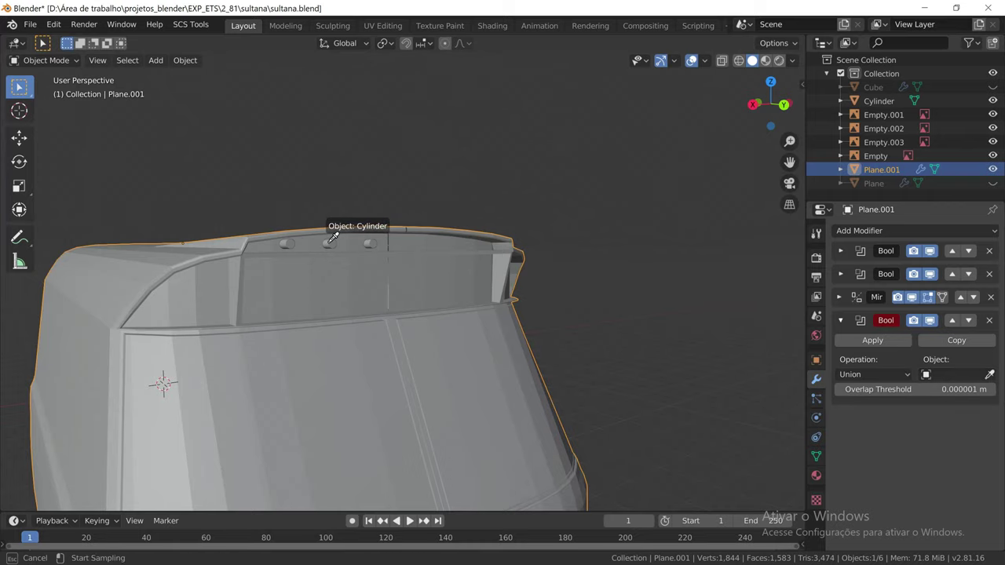
click(330, 241)
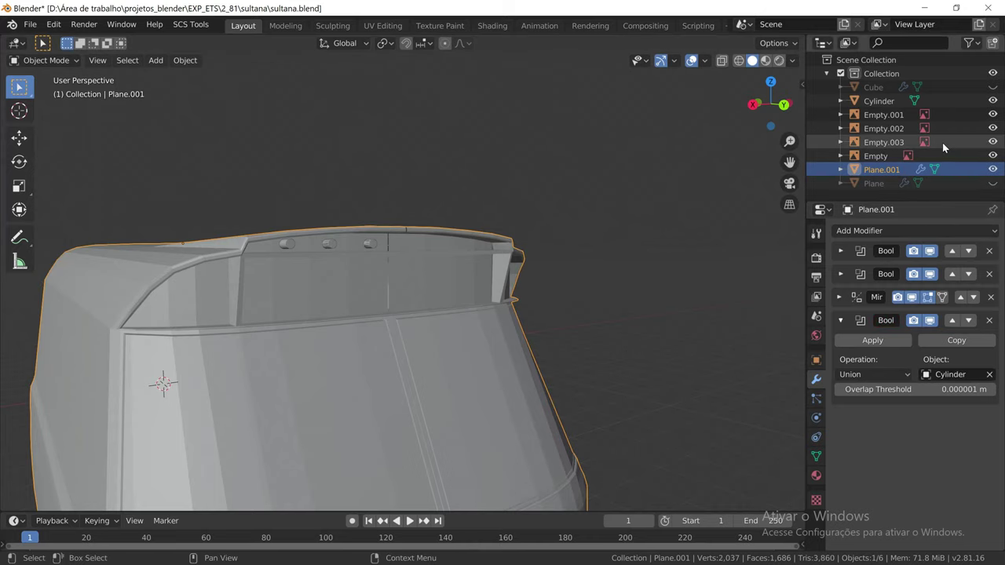
Hide the Cylinder object in the outliner and inspect the merged visor lights
click(992, 101)
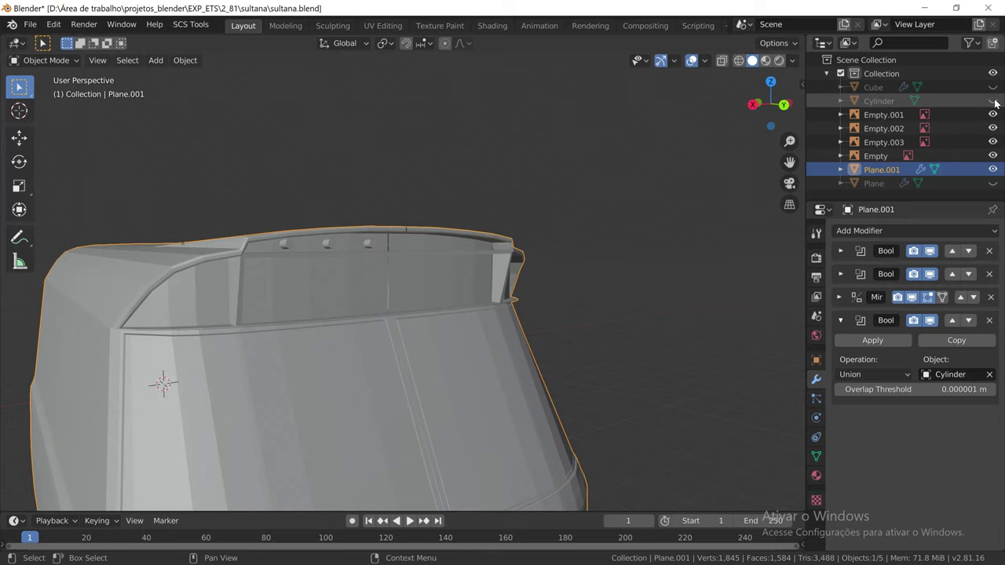
scroll(338, 258, up, 1)
scroll(333, 257, up, 1)
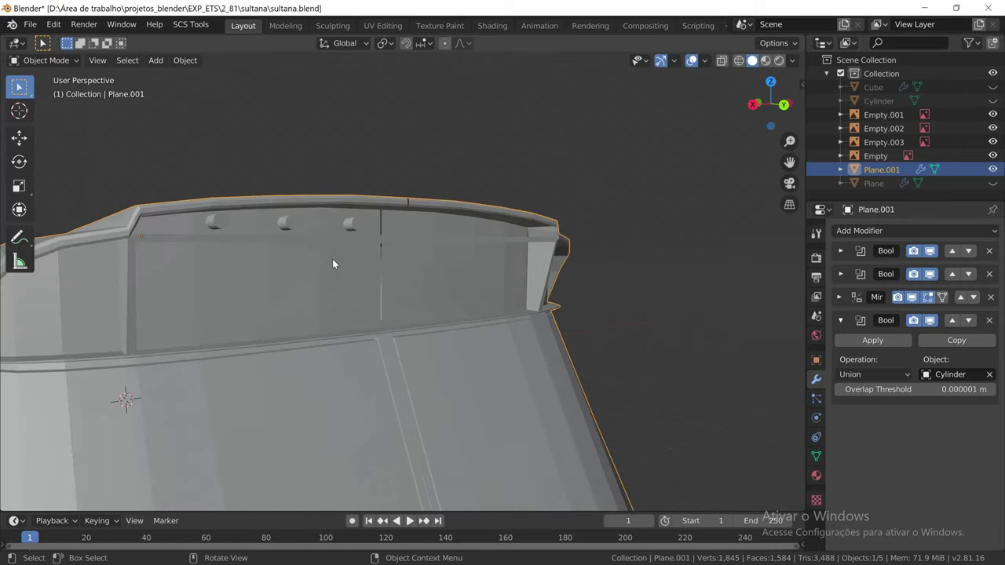
mouse_move(332, 264)
middle_down()
mouse_move(192, 271)
mouse_move(364, 272)
mouse_move(324, 268)
middle_up()
Move the Boolean modifier above the Mirror and collapse its panel
scroll(327, 266, down, 3)
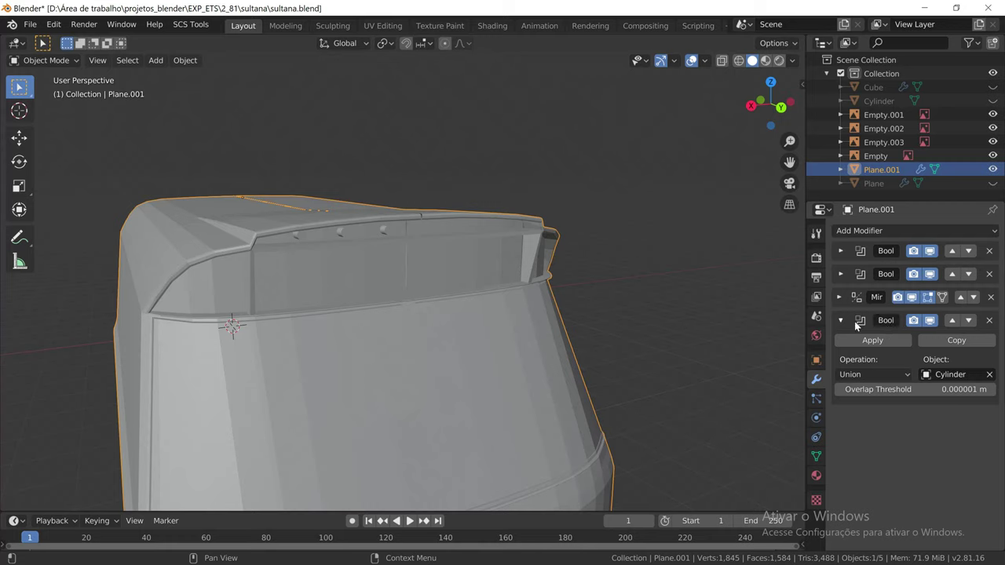
click(954, 319)
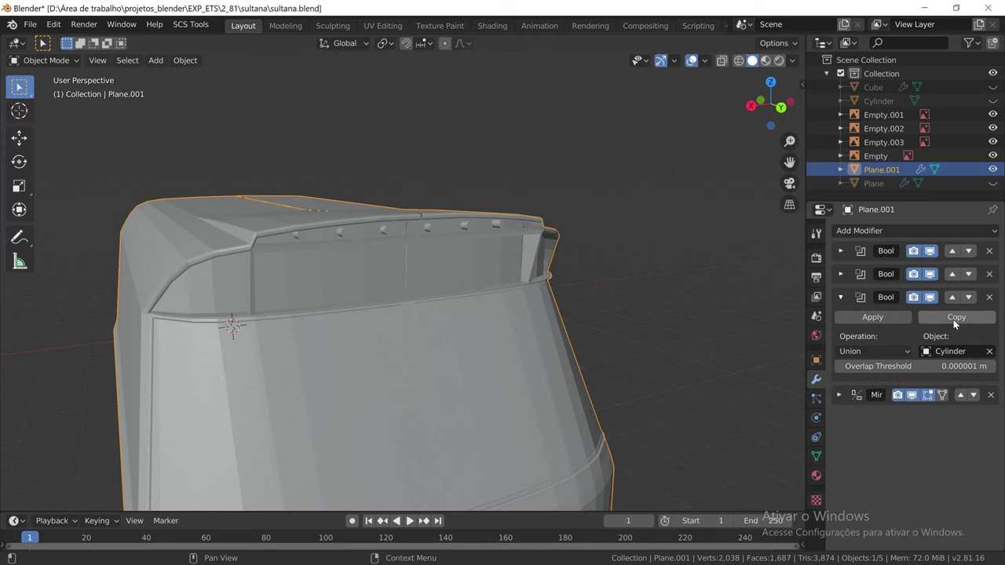
click(842, 296)
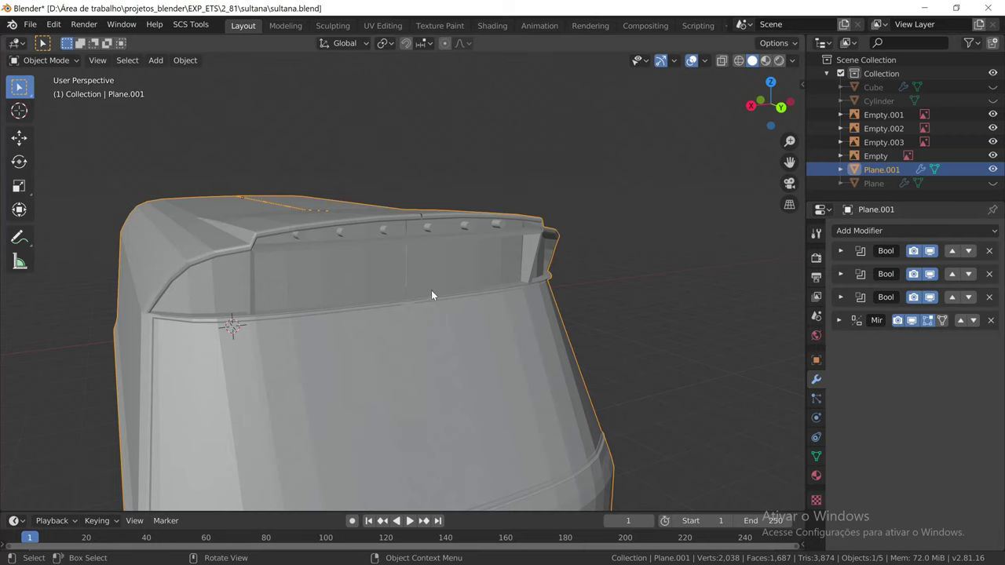
mouse_move(413, 243)
middle_down()
mouse_move(467, 275)
mouse_move(348, 266)
mouse_move(495, 273)
middle_up()
scroll(414, 291, down, 2)
scroll(415, 297, down, 3)
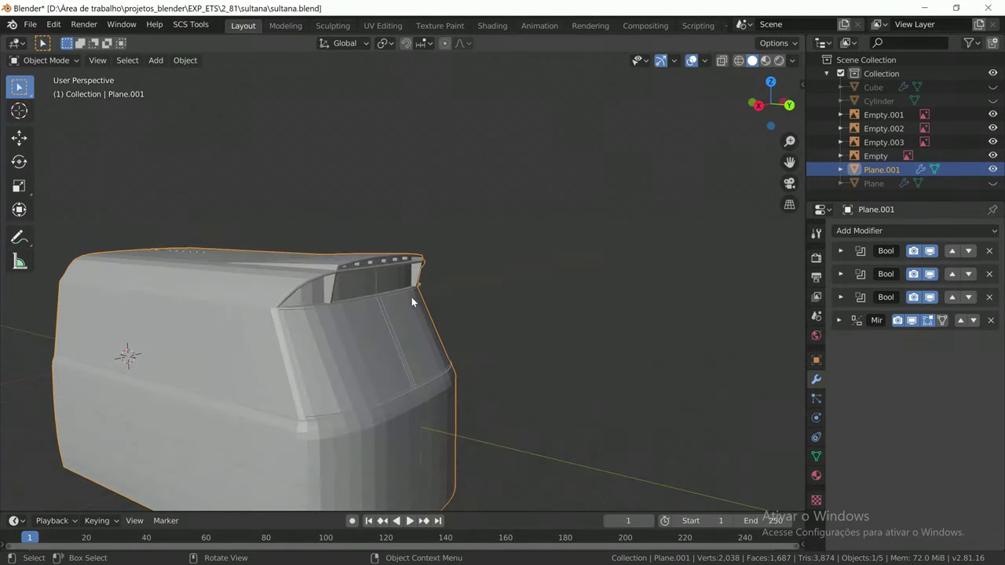
mouse_move(415, 298)
middle_down()
mouse_move(413, 314)
mouse_move(292, 307)
mouse_move(412, 310)
mouse_move(374, 315)
mouse_move(346, 314)
mouse_move(490, 283)
mouse_move(590, 285)
mouse_move(588, 300)
mouse_move(505, 289)
middle_up()
scroll(476, 285, up, 3)
scroll(506, 289, down, 2)
scroll(506, 289, down, 1)
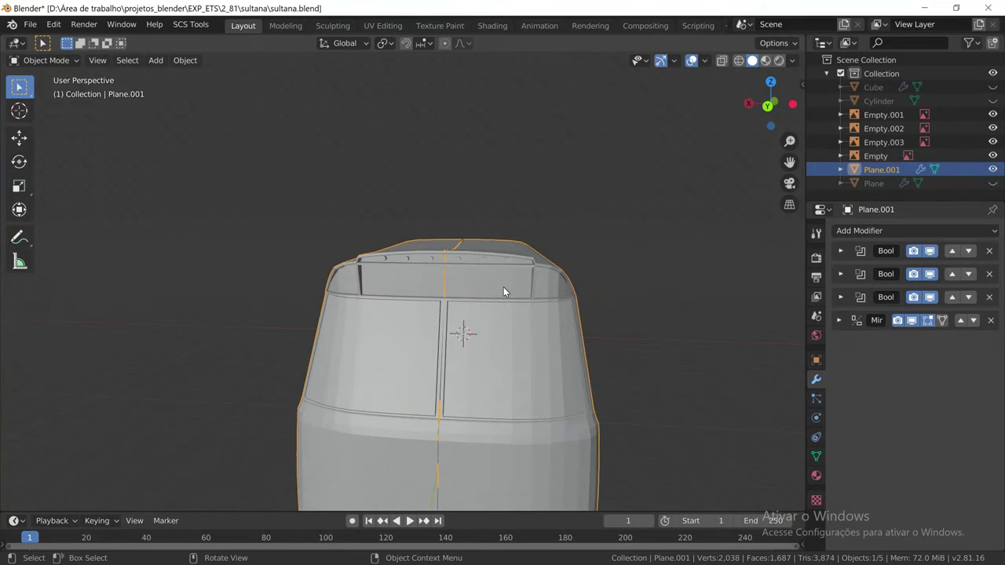
Save sultana.blend and compare the visor lights with the bus reference photo
key(ctrl+s)
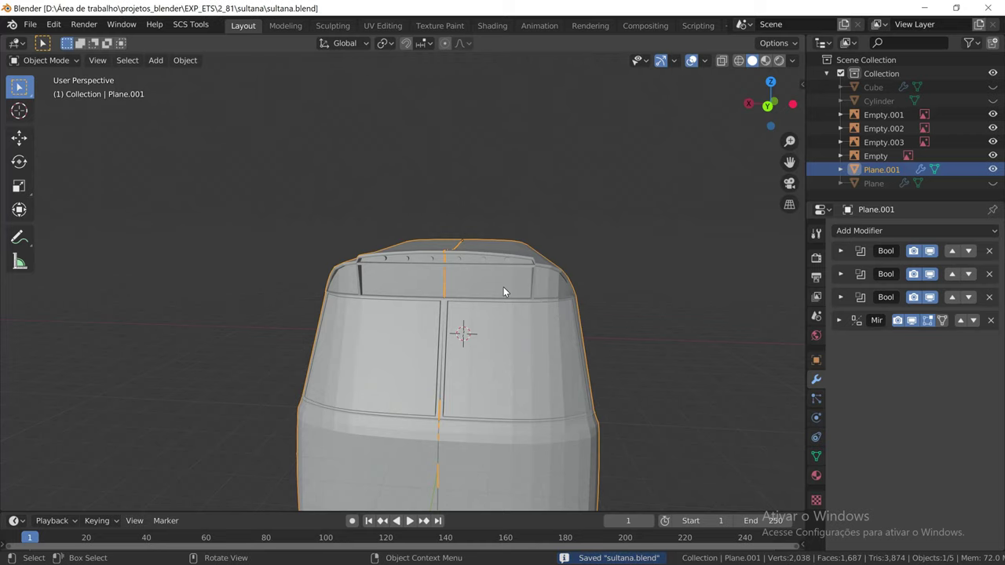
scroll(503, 290, up, 1)
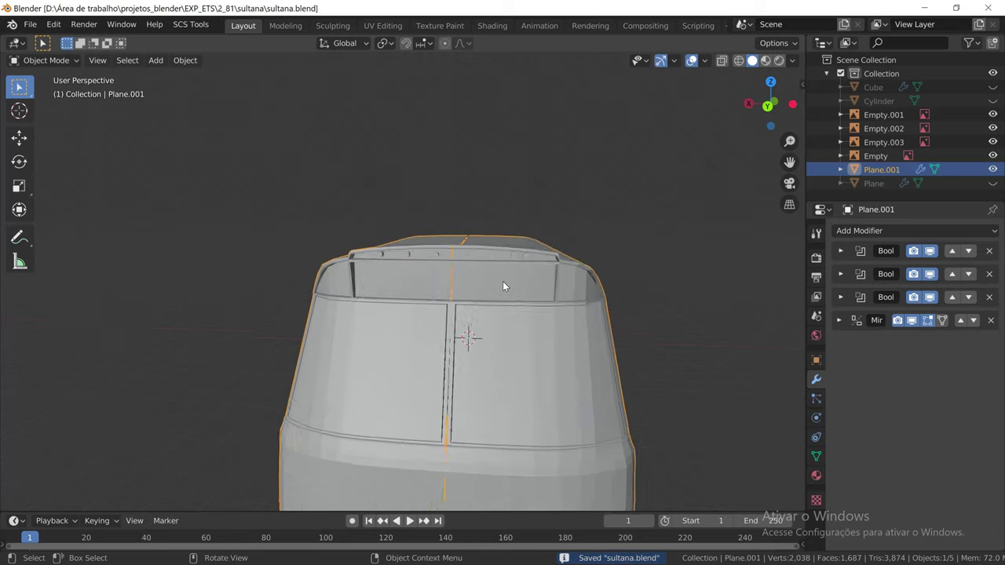
scroll(503, 282, up, 2)
scroll(507, 285, up, 1)
mouse_move(519, 291)
middle_down()
mouse_move(561, 287)
mouse_move(536, 298)
mouse_move(528, 285)
mouse_move(519, 291)
middle_up()
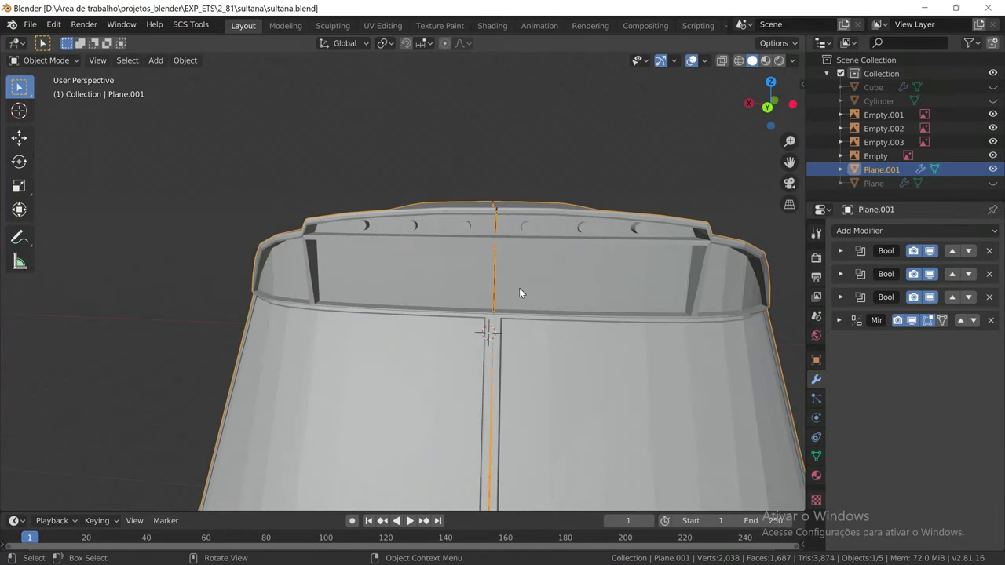
key(alt+Tab)
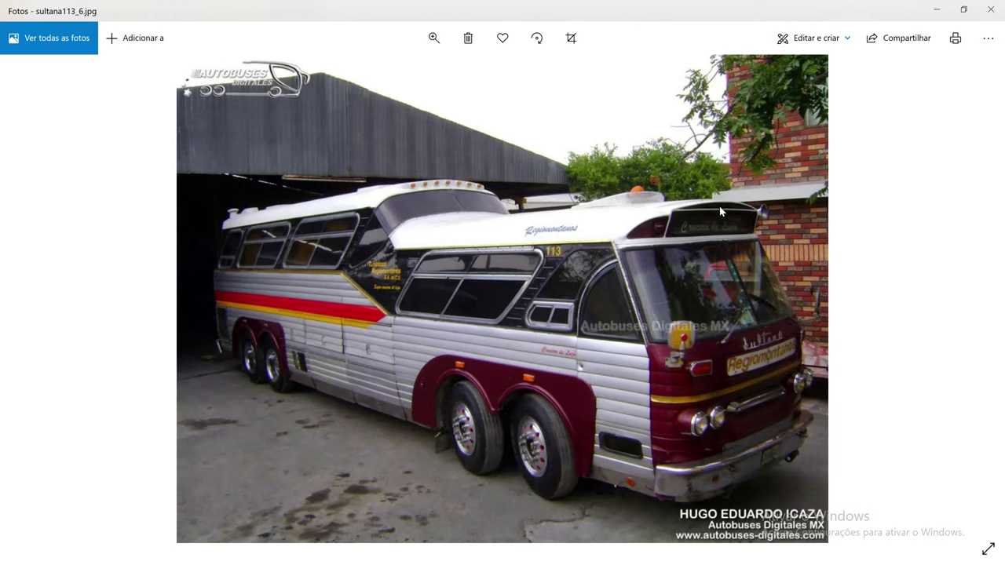
key(alt+Tab)
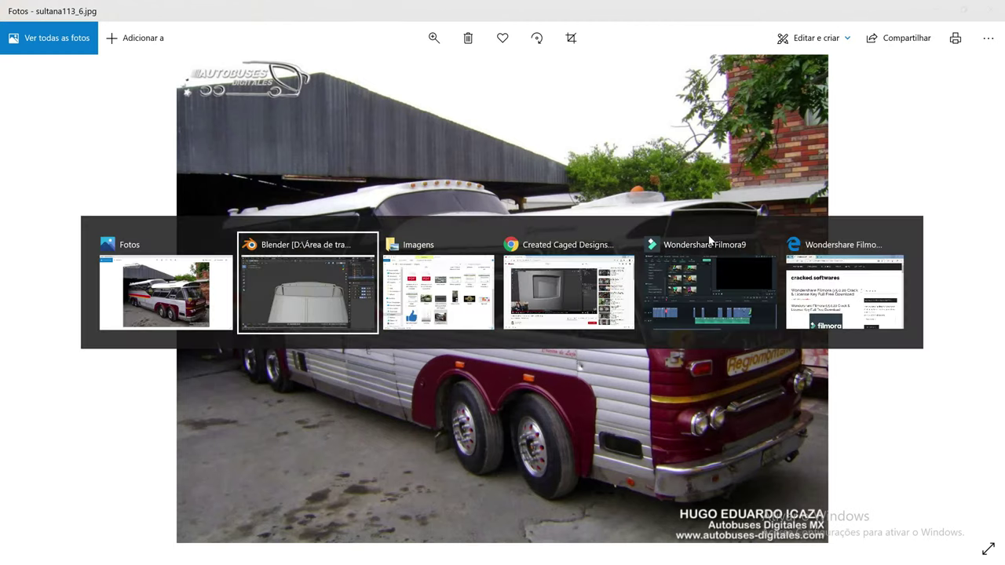
scroll(603, 278, down, 2)
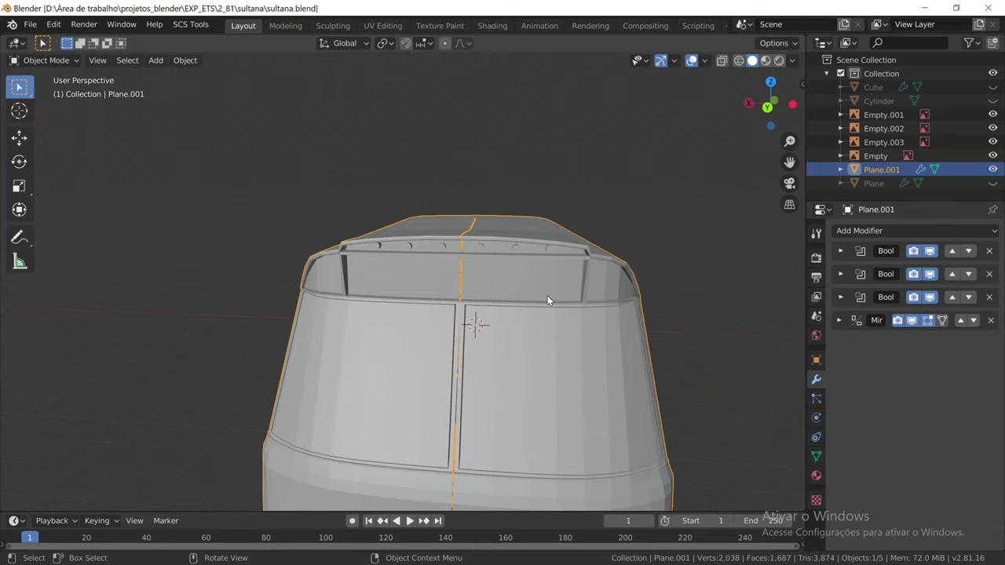
middle_drag(548, 295, 465, 287)
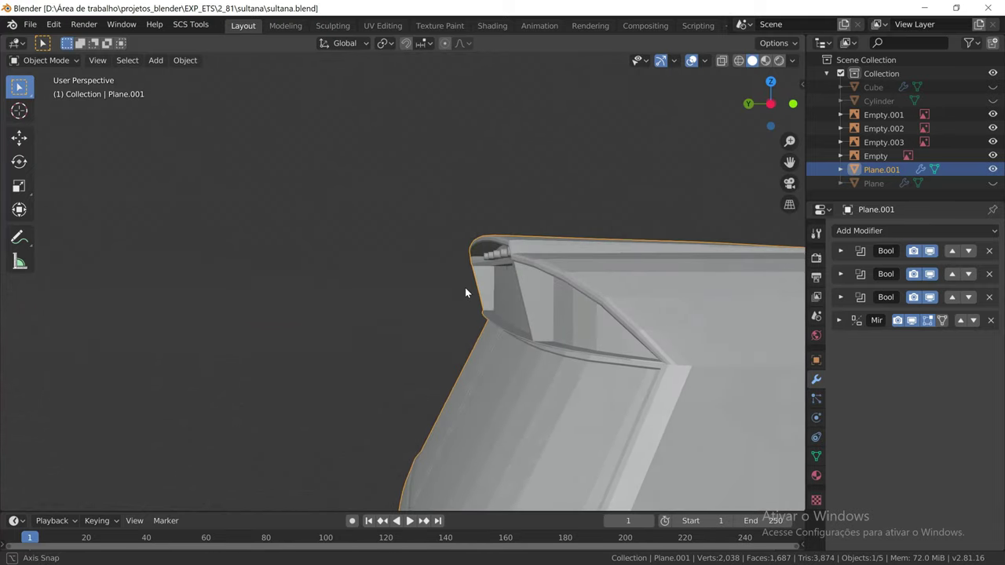
middle_drag(465, 292, 590, 296)
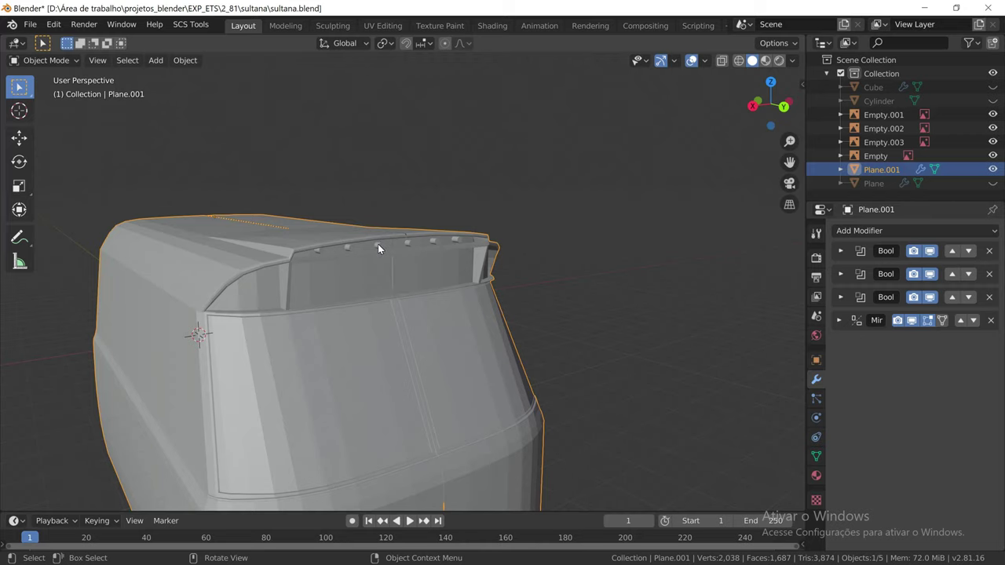
scroll(364, 251, up, 1)
scroll(364, 251, up, 1)
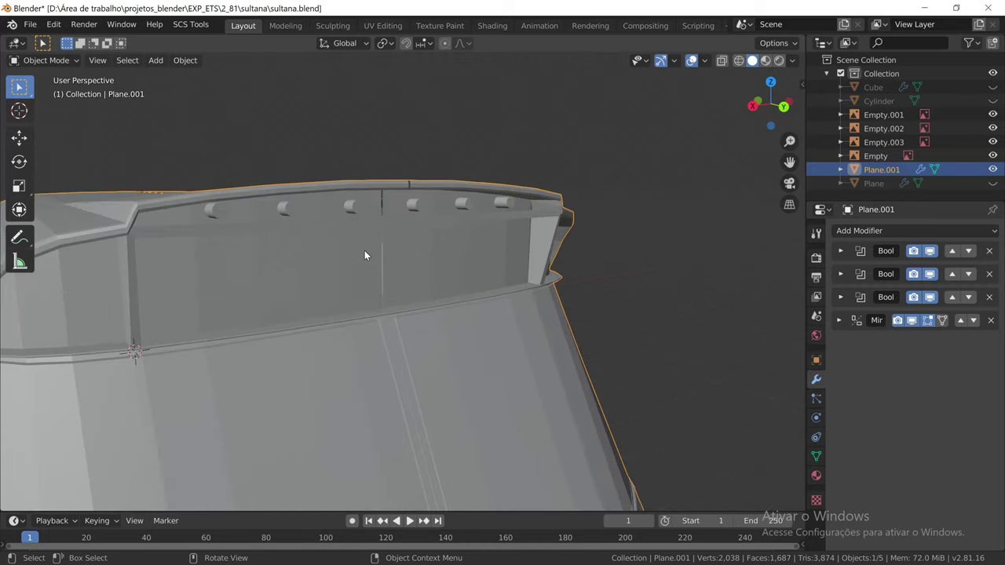
scroll(364, 250, down, 1)
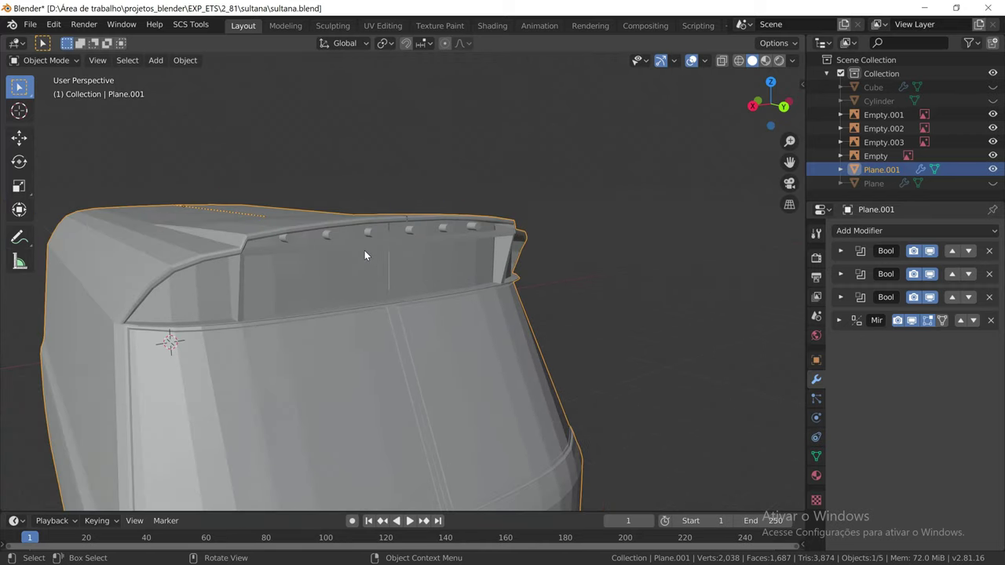
Show the Cylinder object again using its outliner eye icon
click(880, 98)
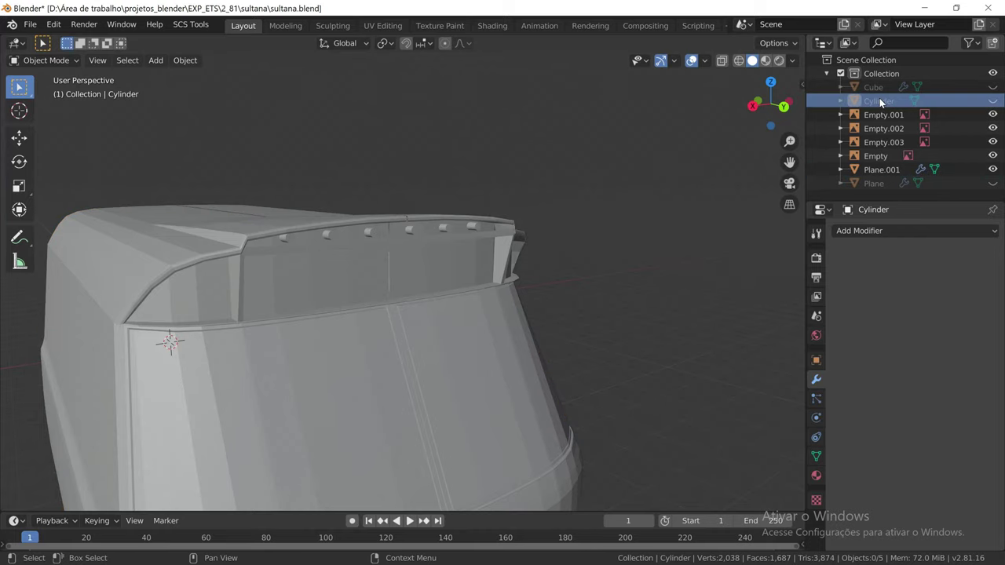
click(992, 100)
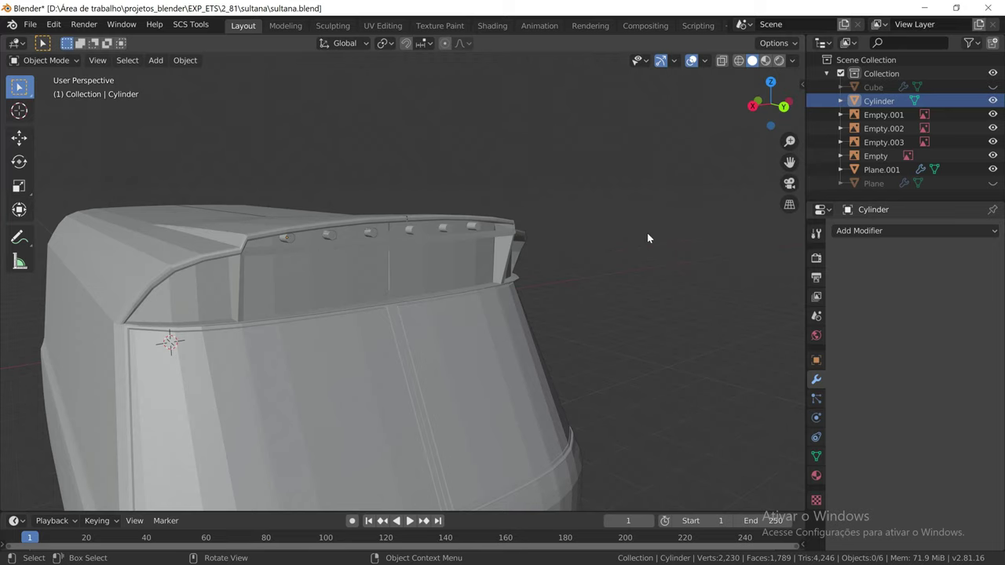
mouse_move(620, 287)
middle_down()
mouse_move(659, 293)
mouse_move(622, 293)
middle_up()
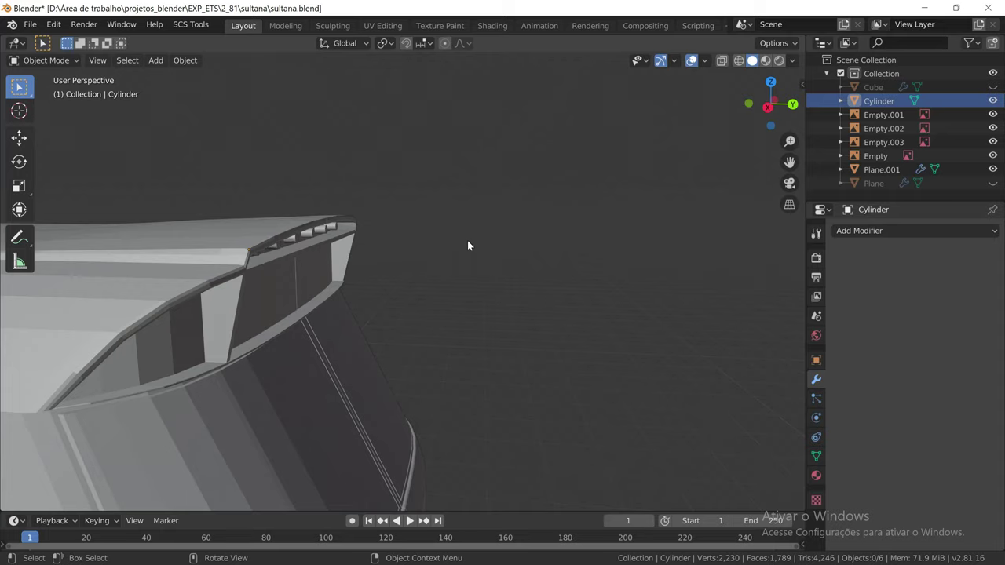
Select the Cylinder lights and start a Y move, cancelling it to leave them in place
click(859, 101)
key(g)
key(y)
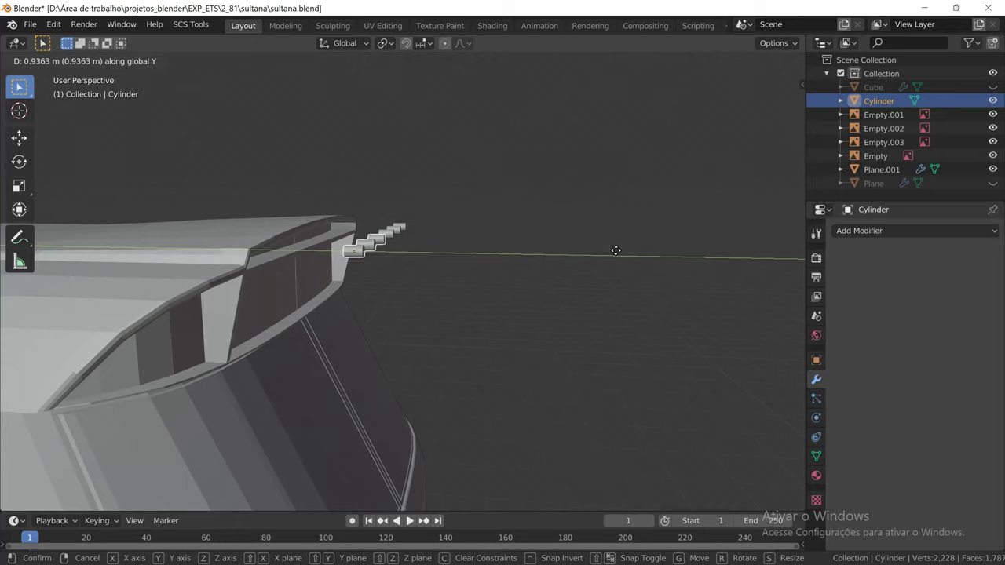
right_click(616, 250)
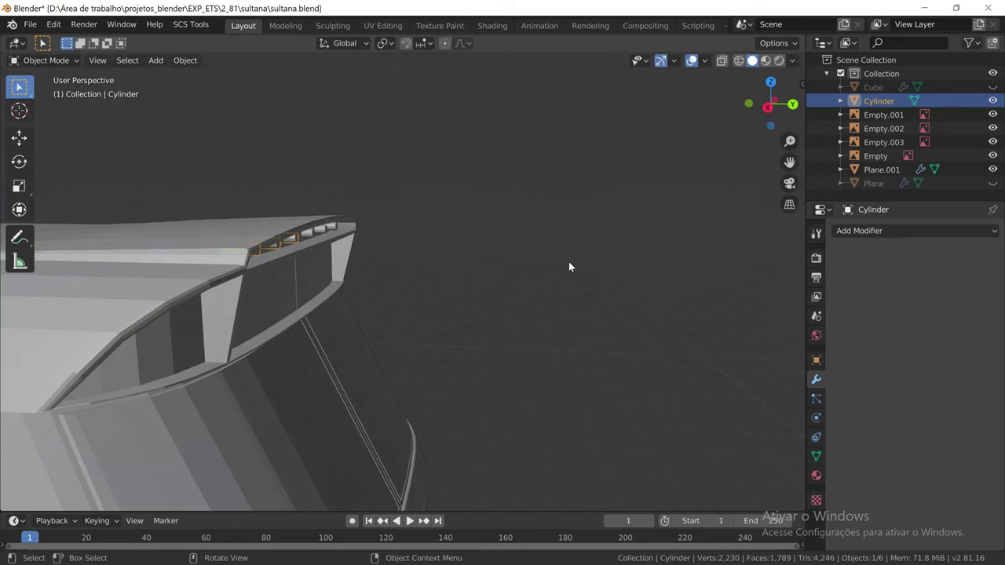
middle_drag(569, 262, 527, 258)
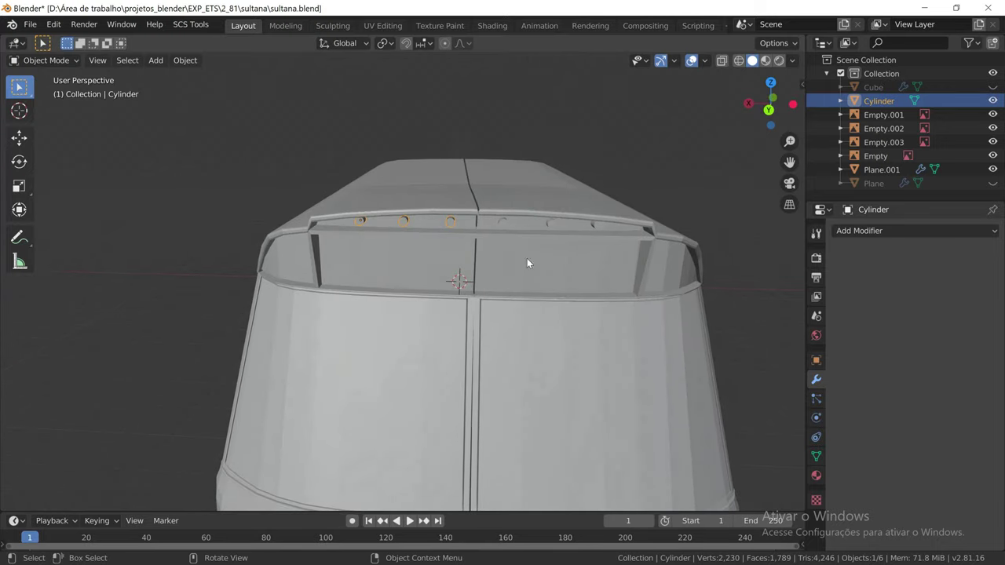
Hide the Cylinder object, orbit to a side view, and bring up the Add › Mesh menu
click(992, 103)
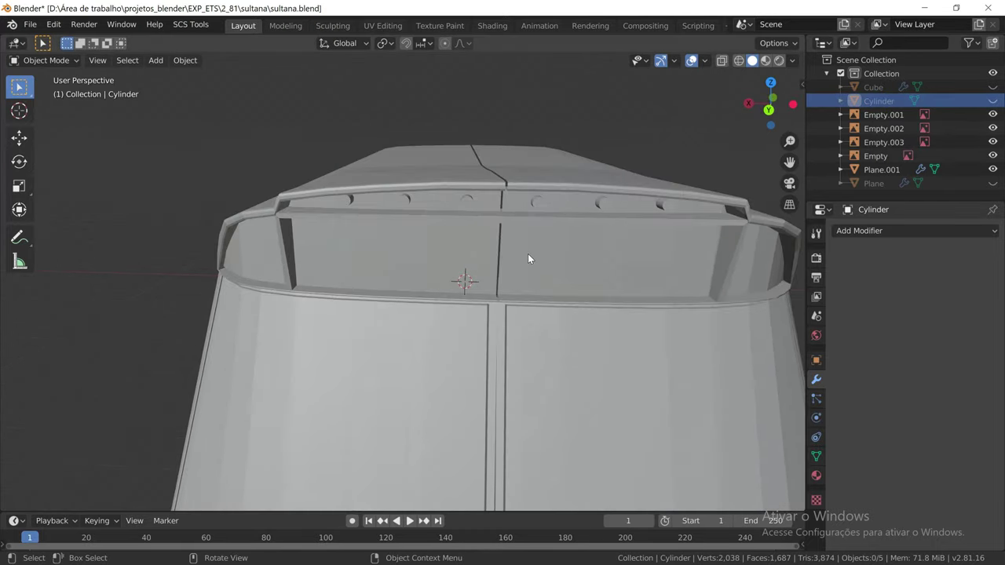
mouse_move(528, 254)
middle_down()
mouse_move(608, 242)
mouse_move(502, 248)
mouse_move(577, 248)
middle_up()
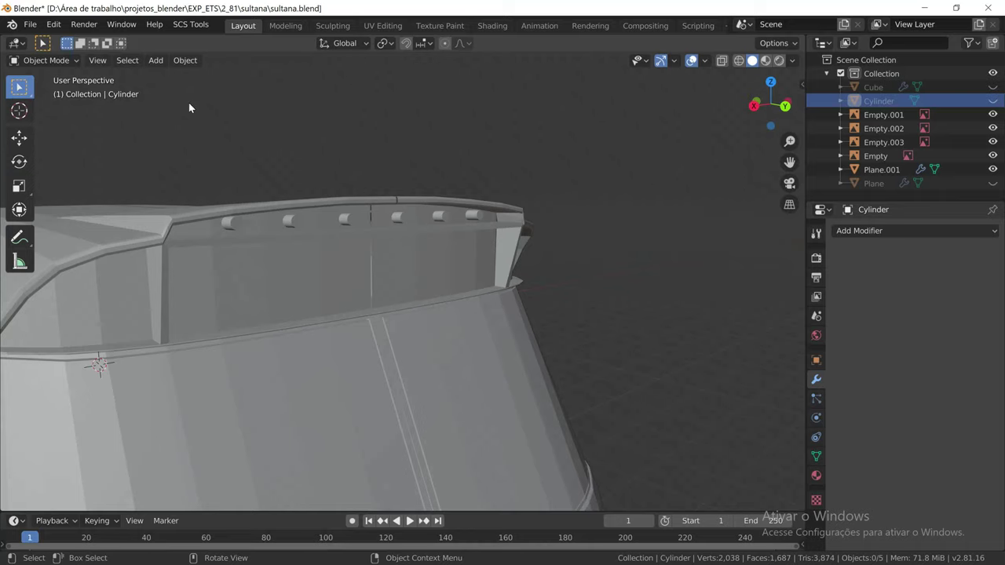
key(shift)
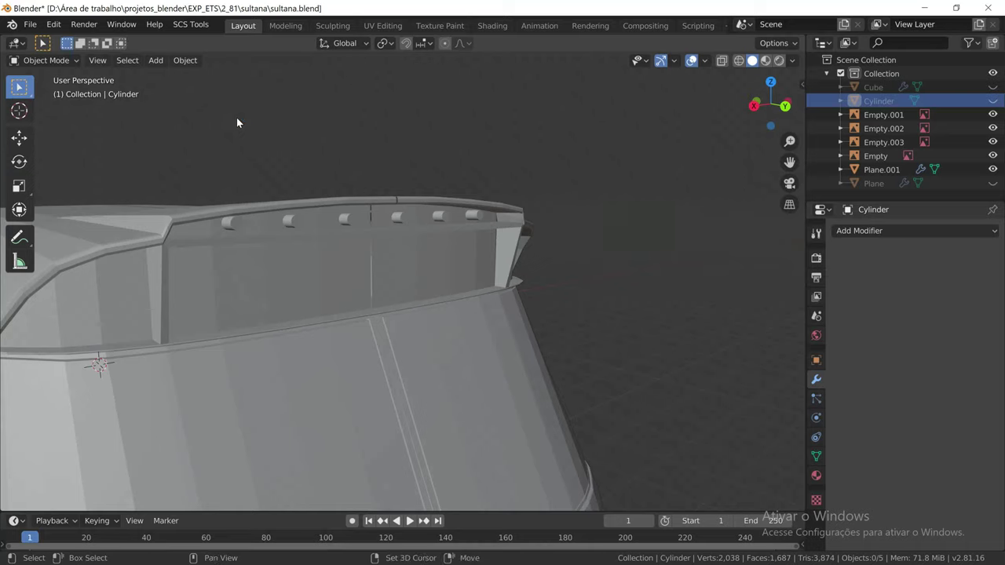
key(shift+a)
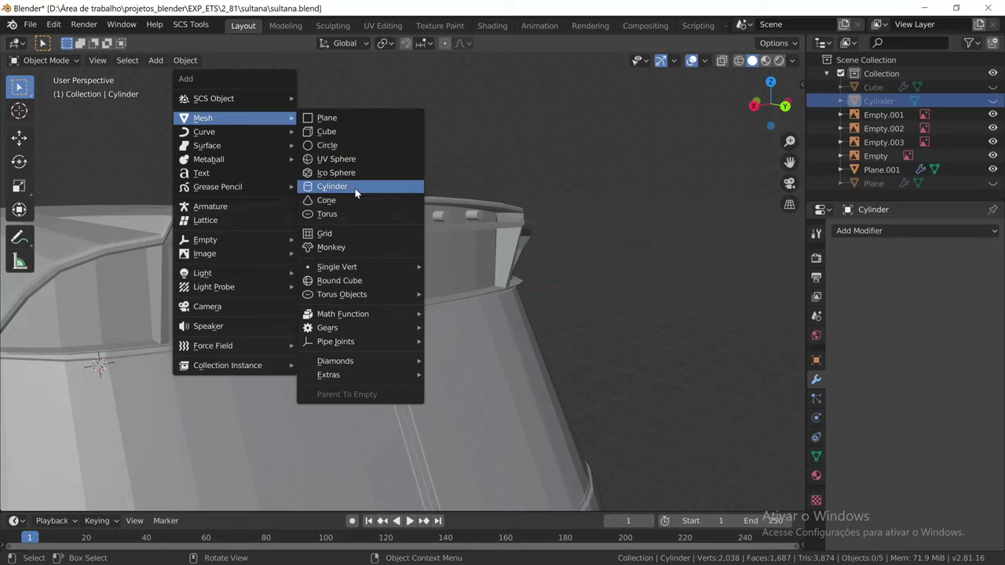
Add a new cylinder and move it along Y to sit in front of the cab
click(357, 188)
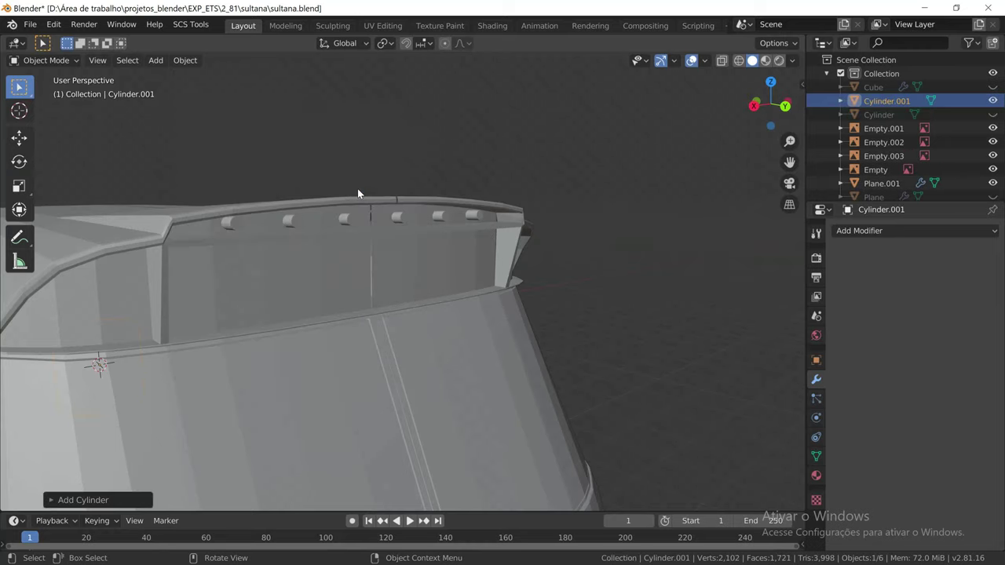
scroll(357, 190, down, 3)
scroll(369, 228, down, 2)
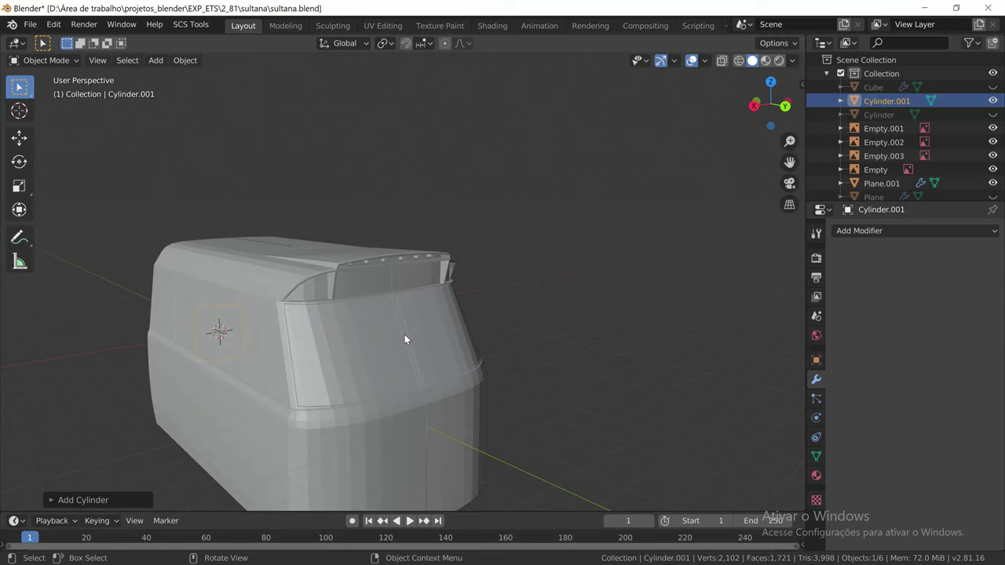
middle_drag(404, 334, 451, 331)
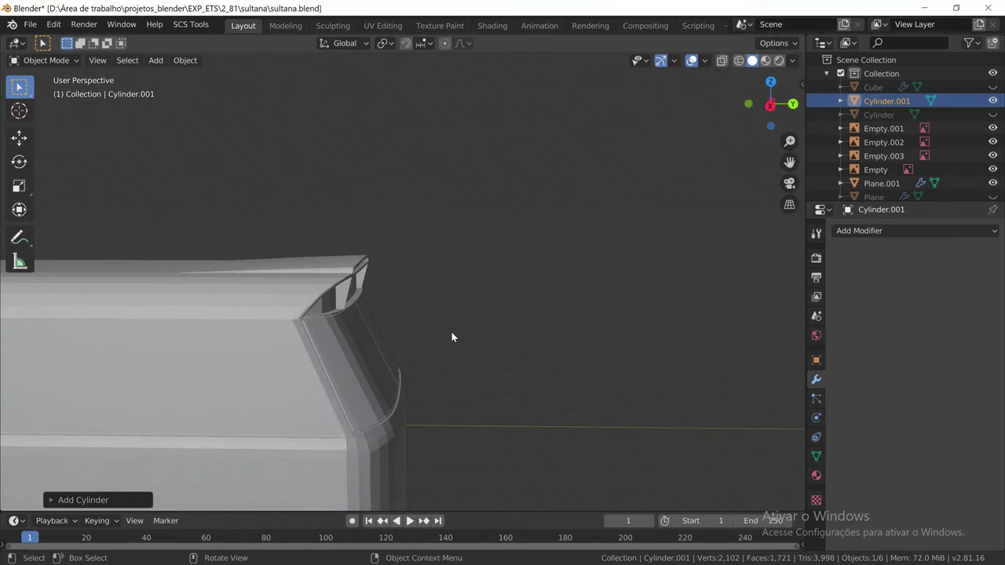
key(g)
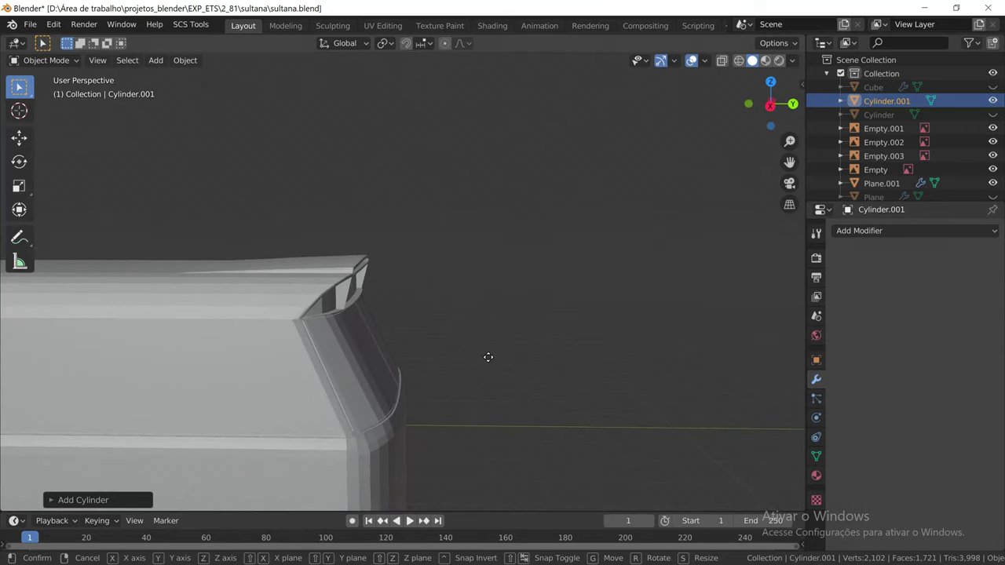
key(y)
click(292, 350)
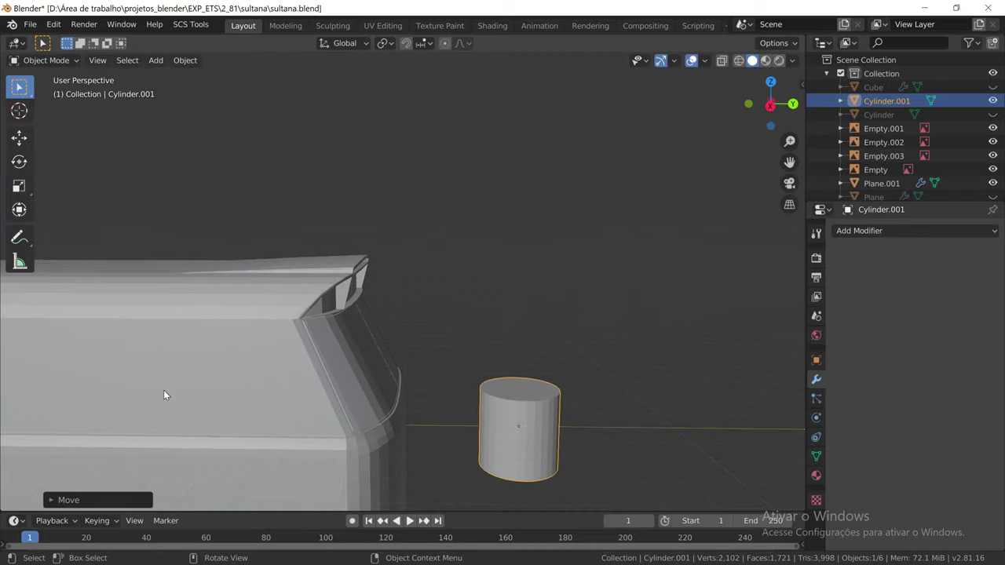
middle_drag(602, 340, 546, 339)
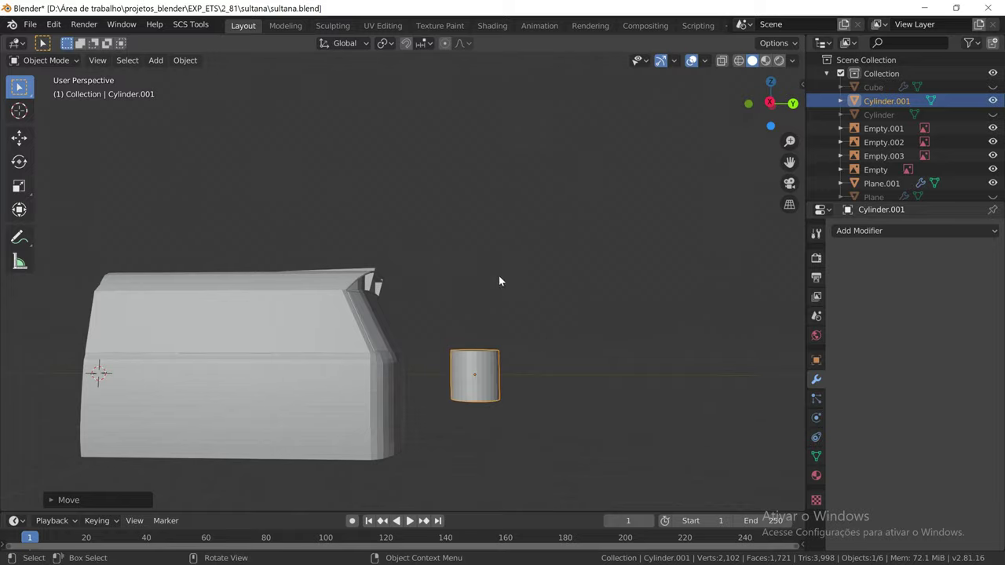
Rotate the cylinder around the X axis so its round face points at the cab
click(19, 162)
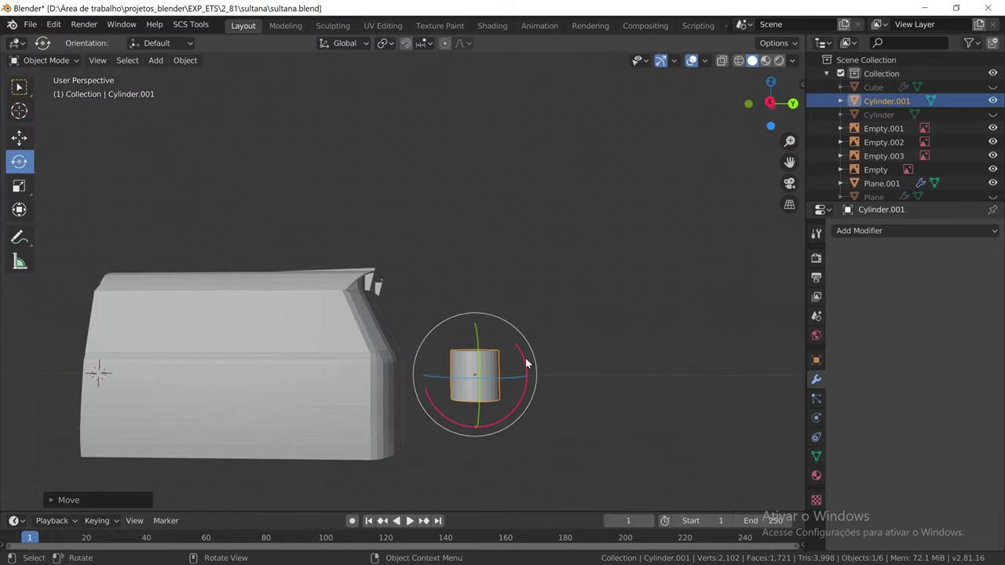
drag(528, 360, 489, 418)
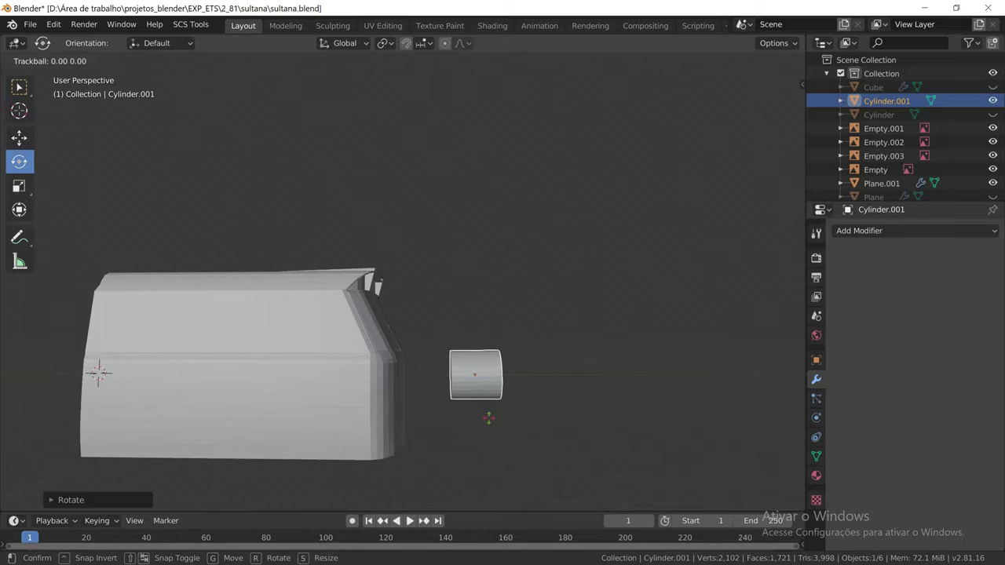
click(488, 417)
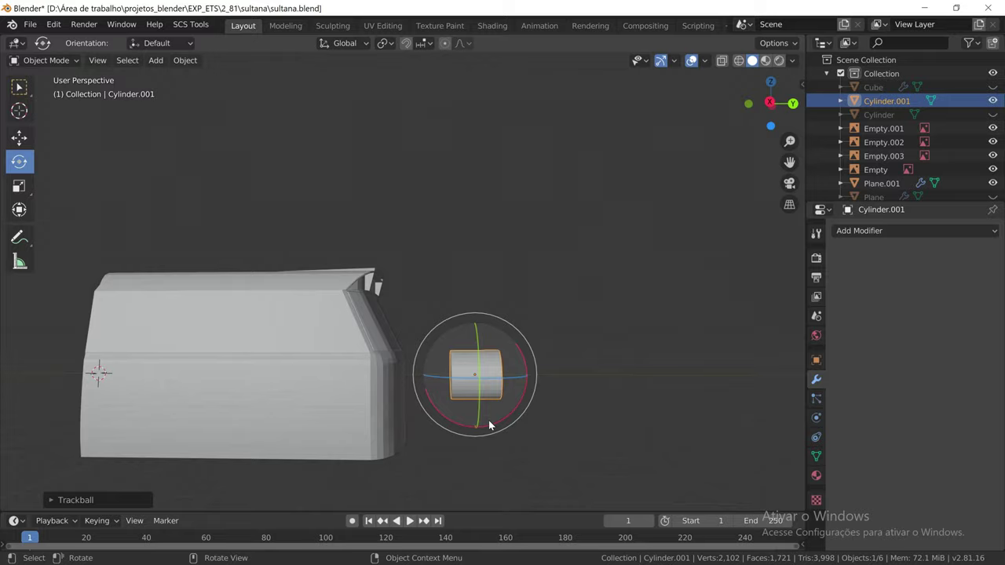
drag(492, 426, 491, 424)
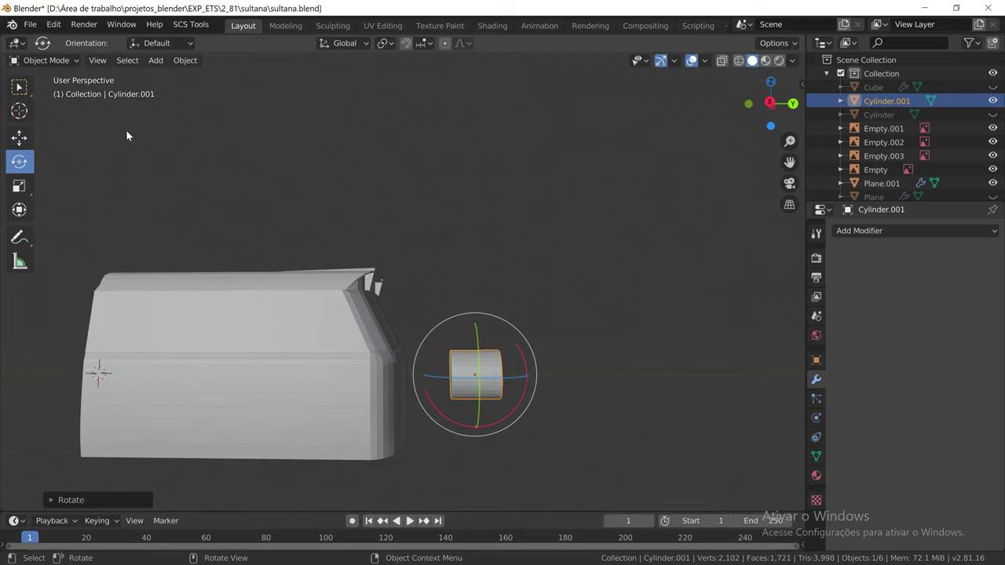
click(19, 87)
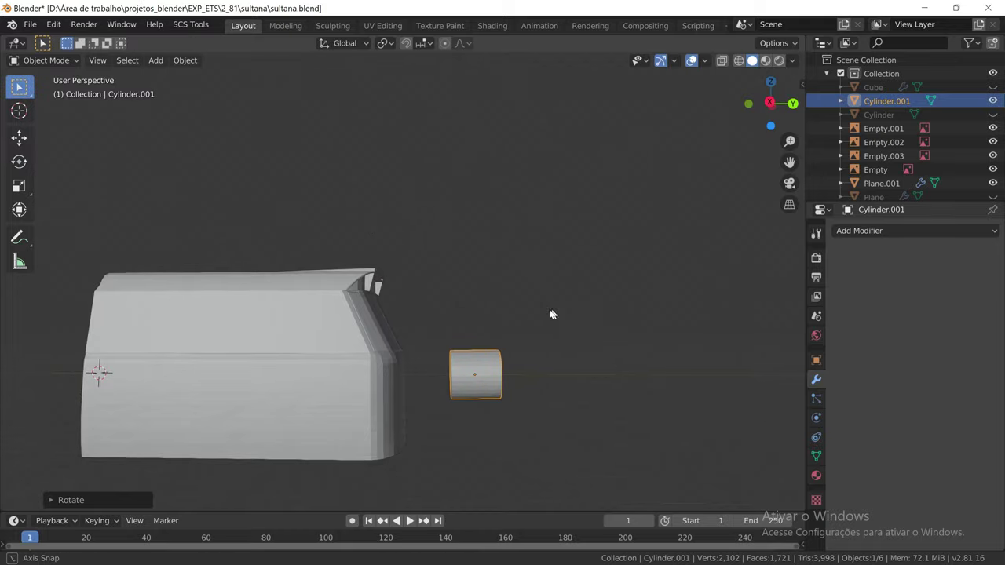
Scale Cylinder.001 down to a small light size
mouse_move(554, 312)
middle_down()
mouse_move(455, 316)
mouse_move(575, 309)
middle_up()
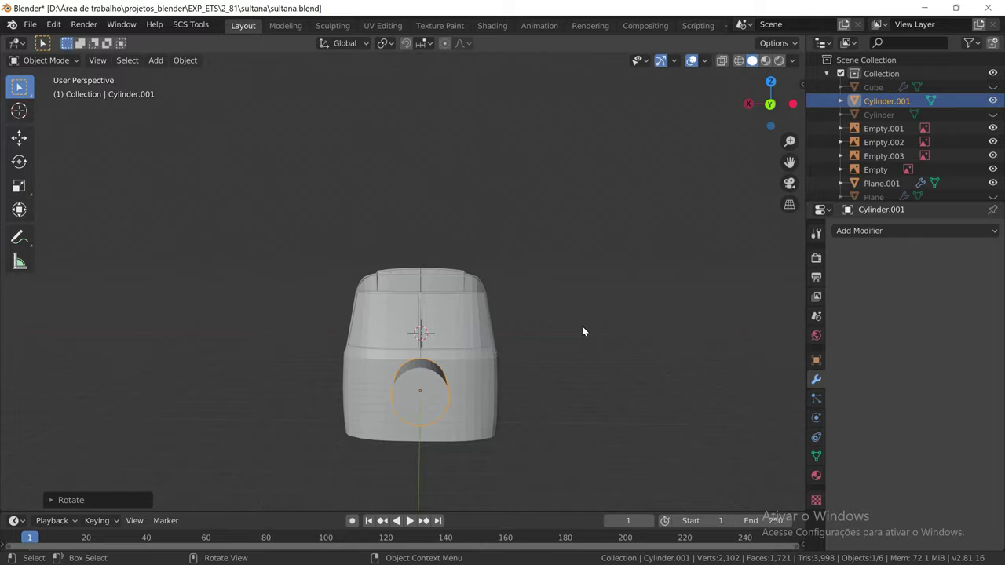
key(s)
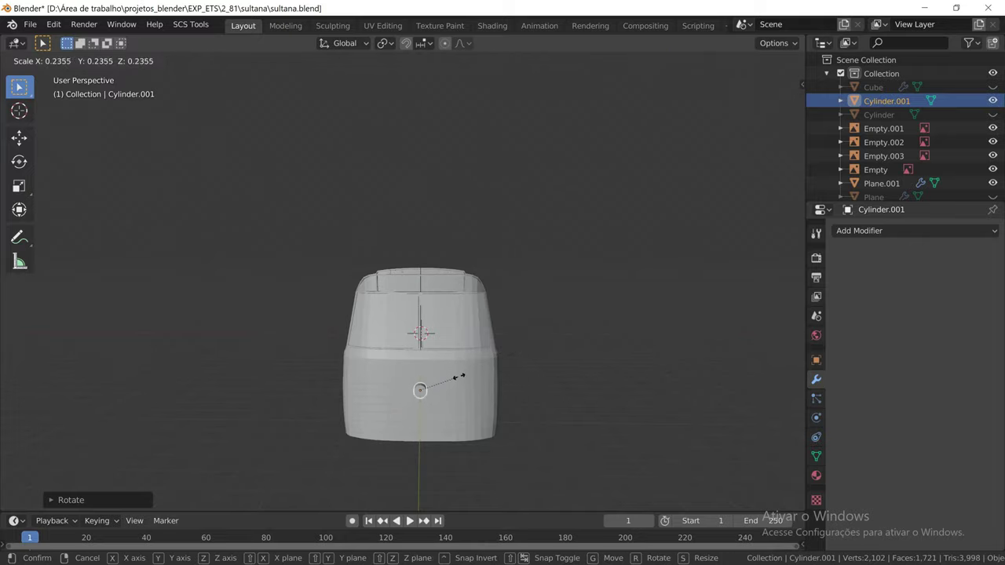
click(438, 390)
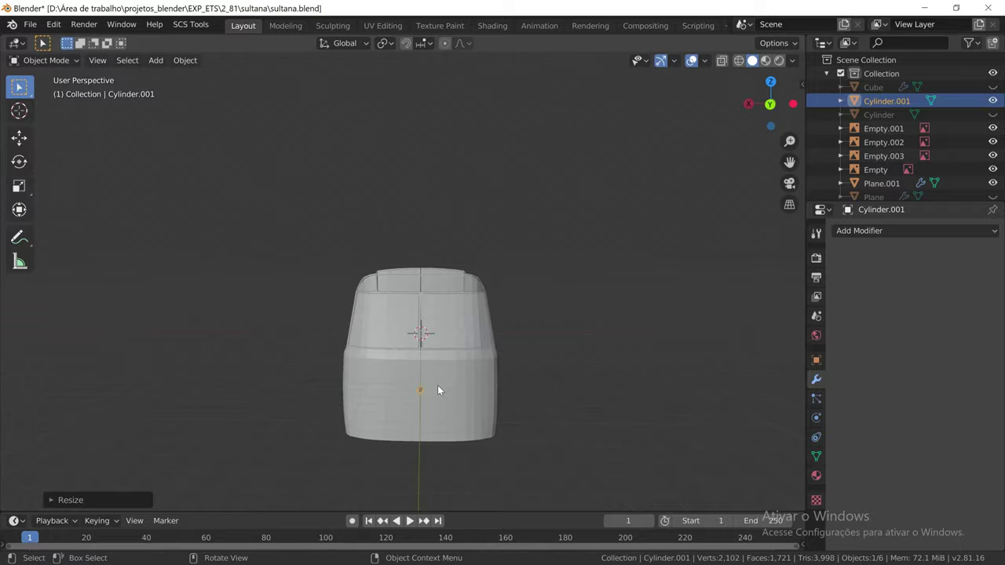
scroll(417, 404, up, 3)
middle_drag(440, 421, 518, 414)
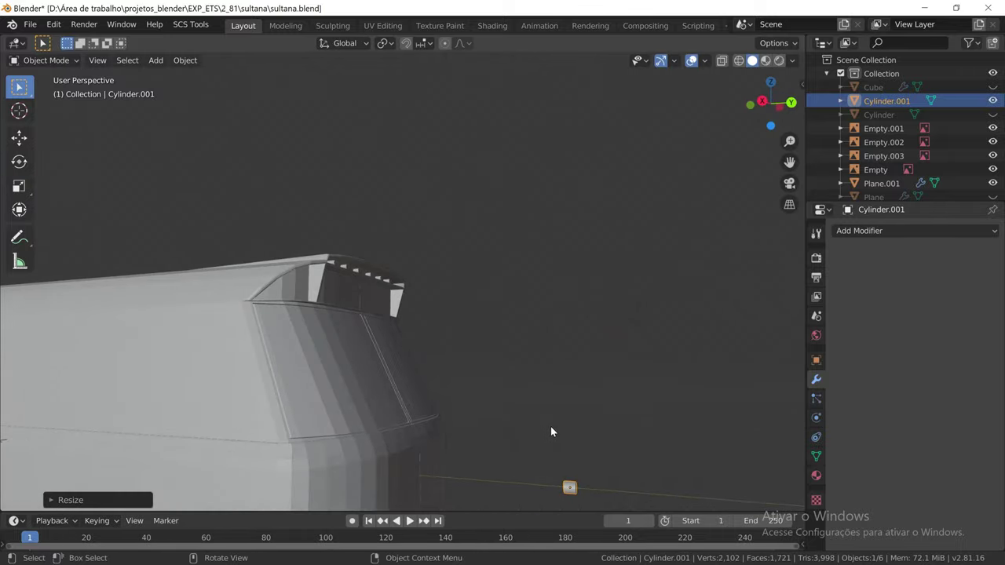
Raise the small cylinder to roof height along Z, then shift it to the cab's left roof edge along X
key(g)
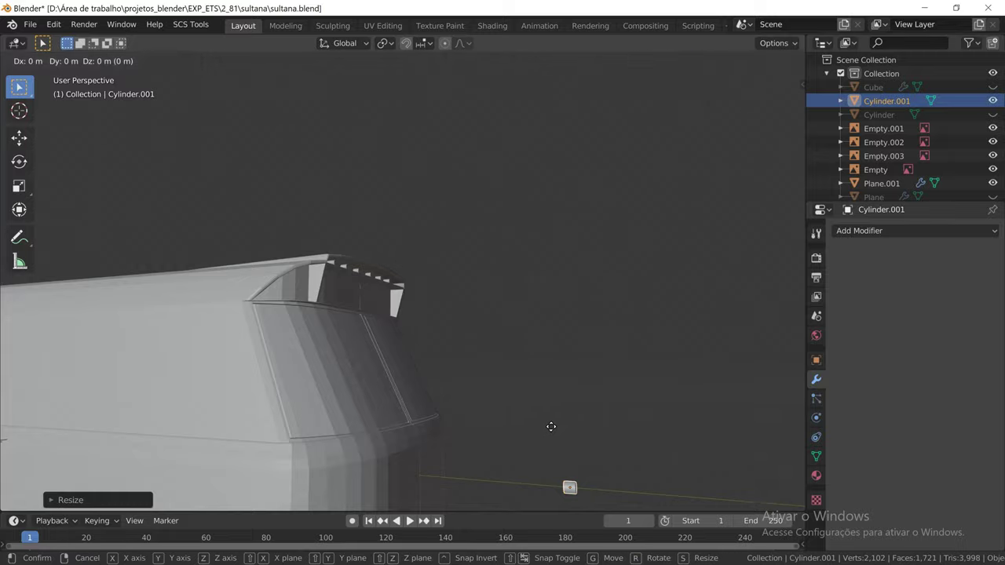
key(z)
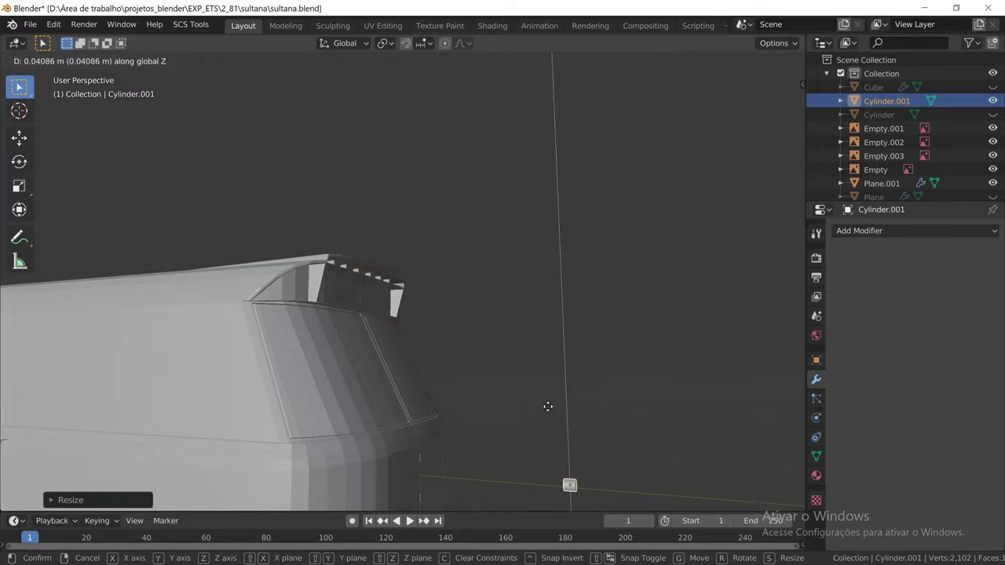
click(579, 197)
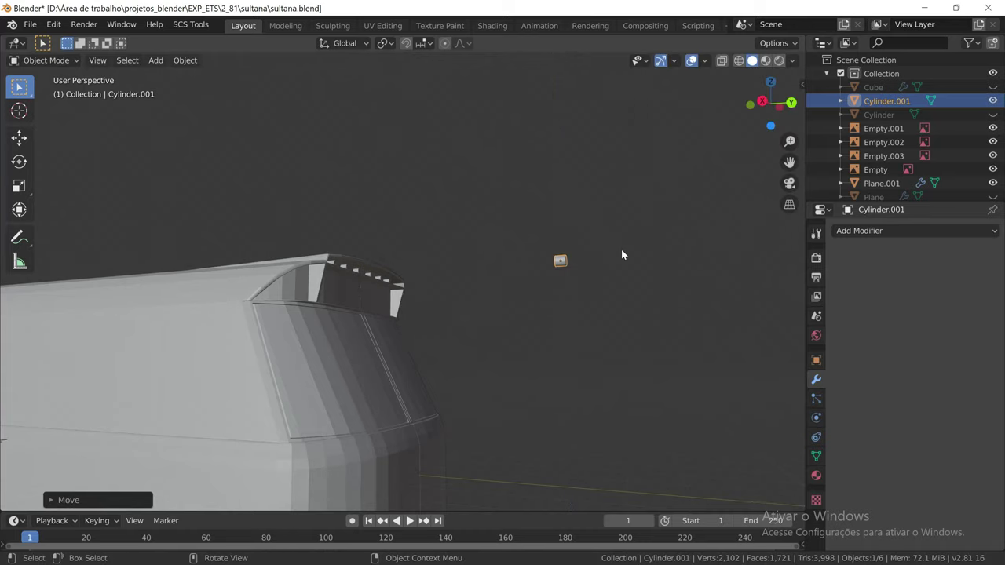
middle_drag(622, 249, 555, 268)
scroll(556, 269, up, 1)
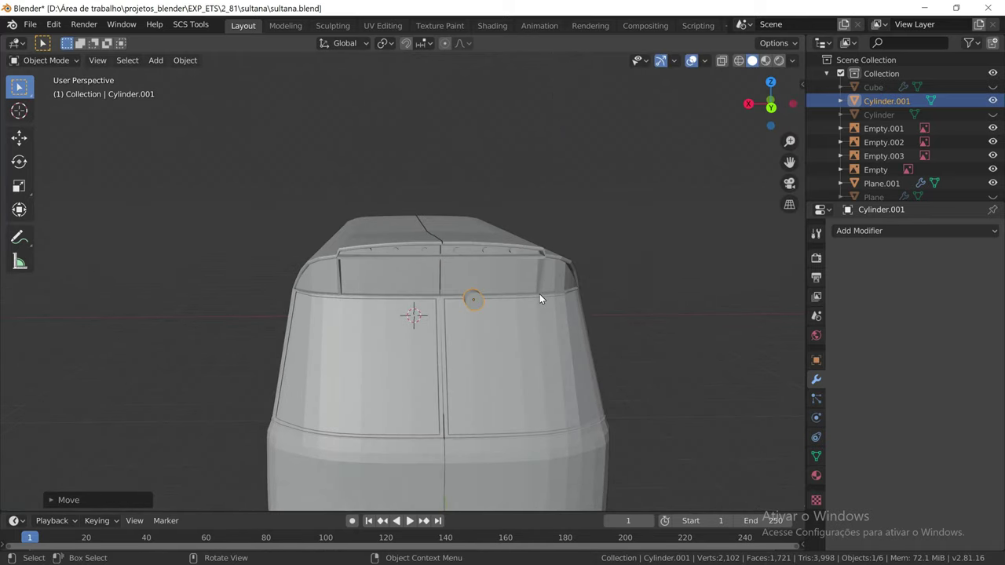
key(g)
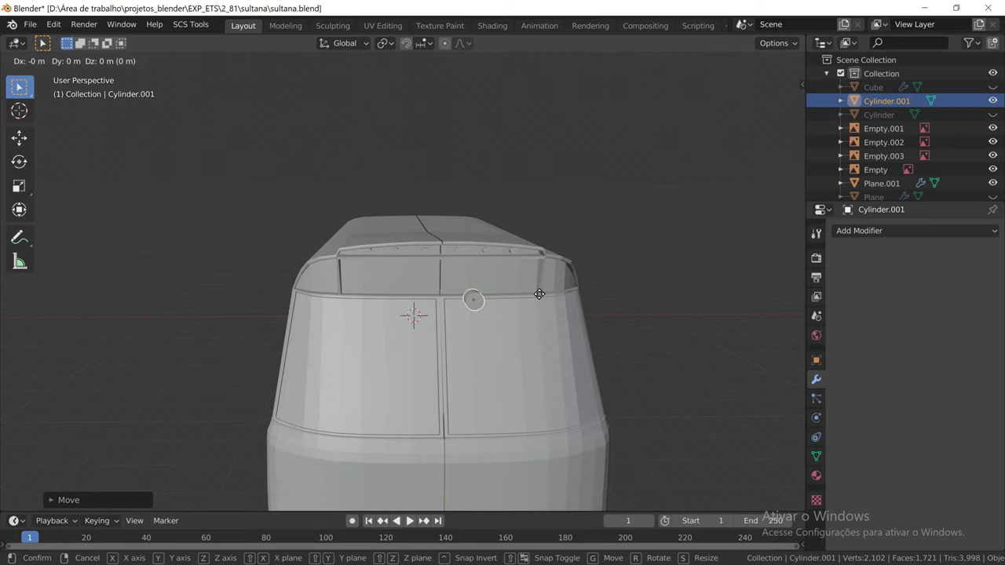
key(x)
click(355, 293)
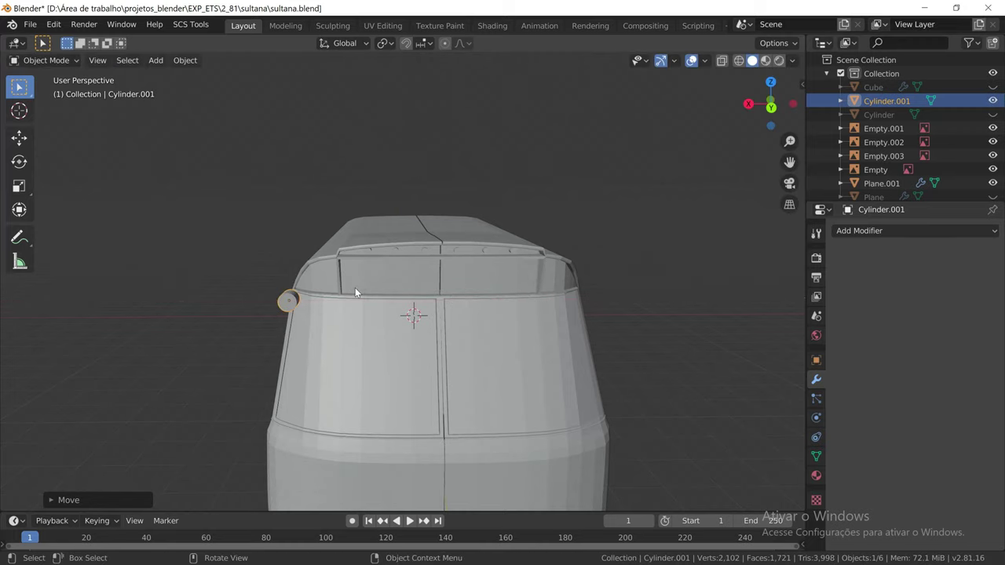
middle_drag(360, 299, 442, 298)
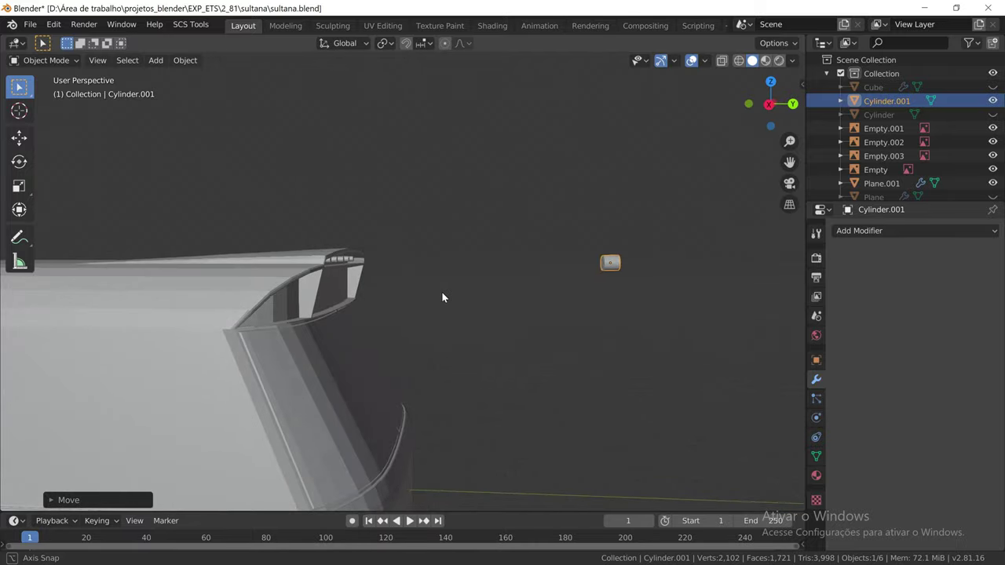
Move the cylinder along Y to the visor's front edge, then lower it along Z
key(g)
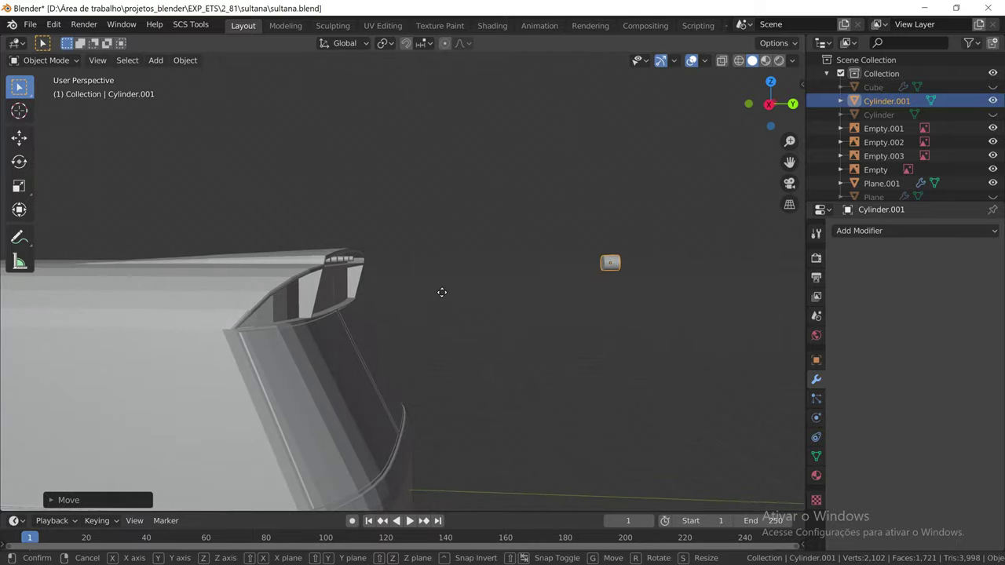
key(y)
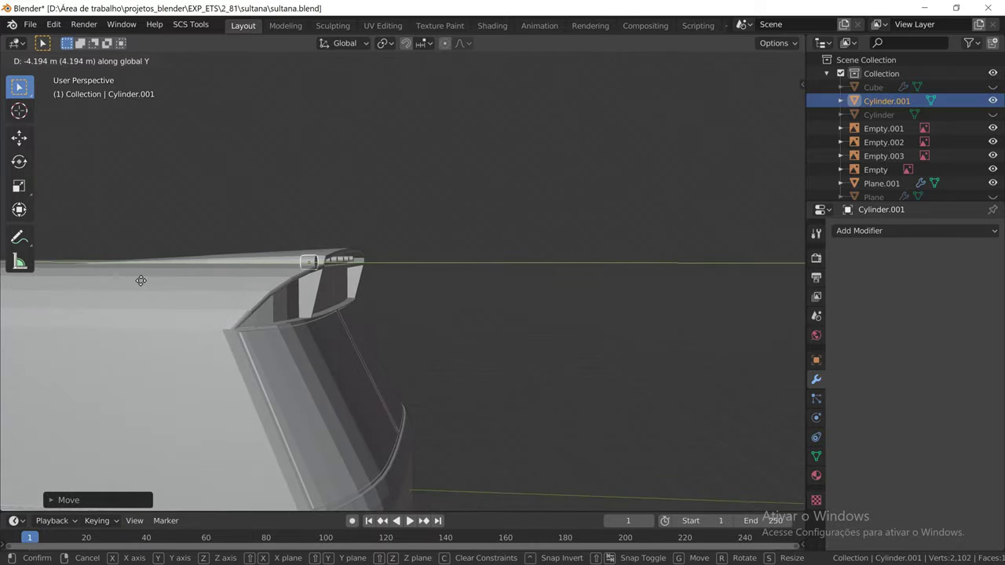
click(142, 281)
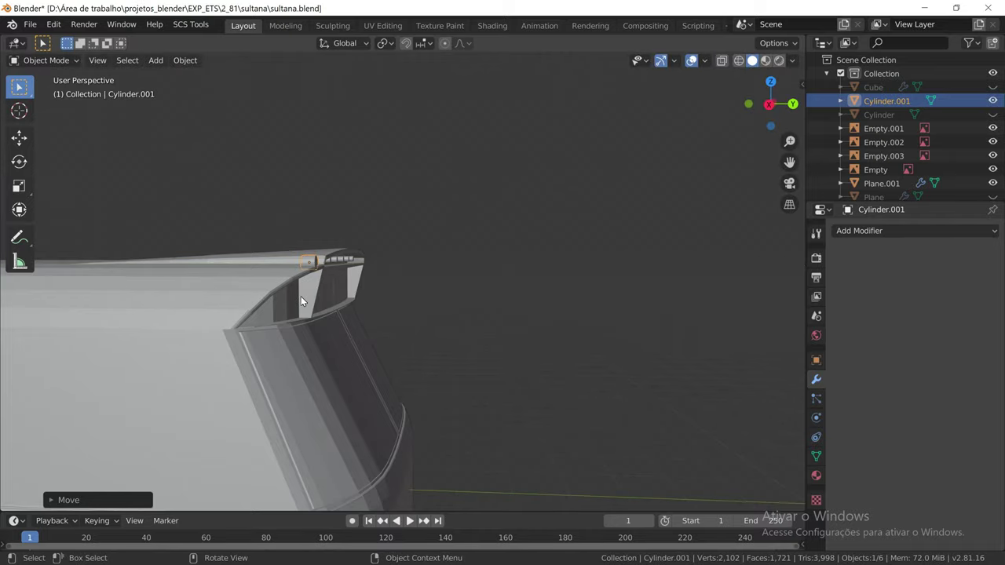
key(g)
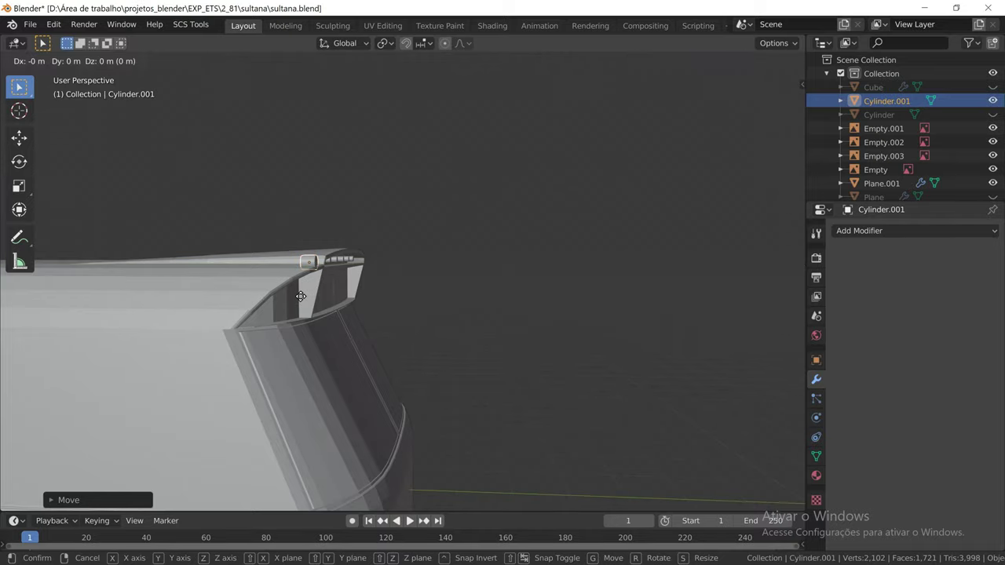
key(z)
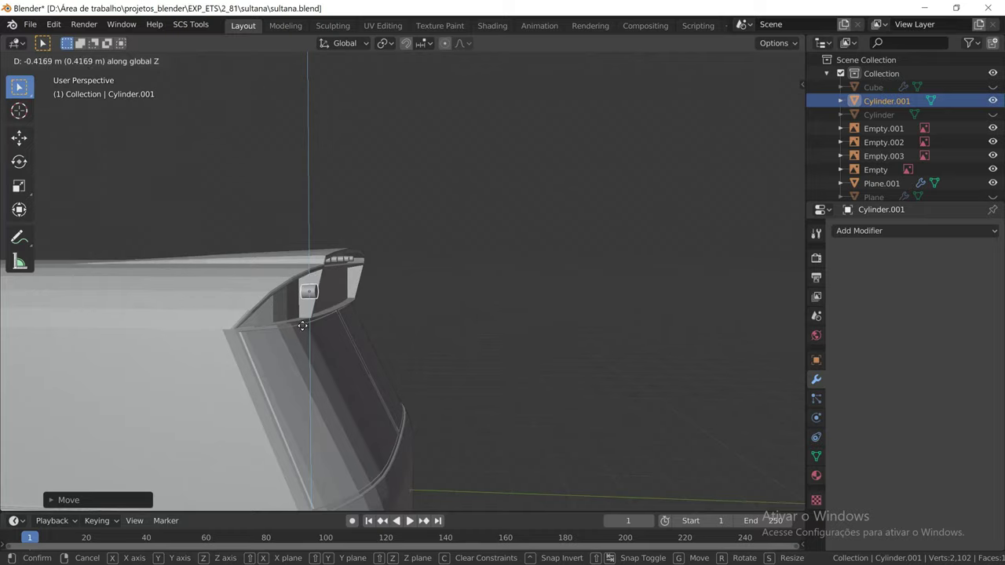
click(303, 331)
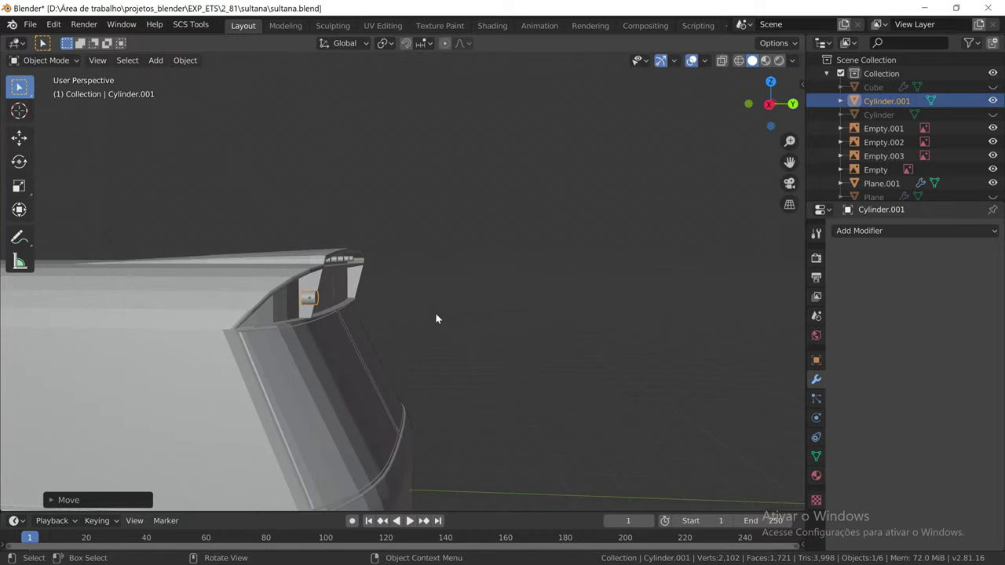
Shift the cylinder about 0.2 m along X into the upper-left visor corner
middle_drag(435, 313, 353, 318)
key(g)
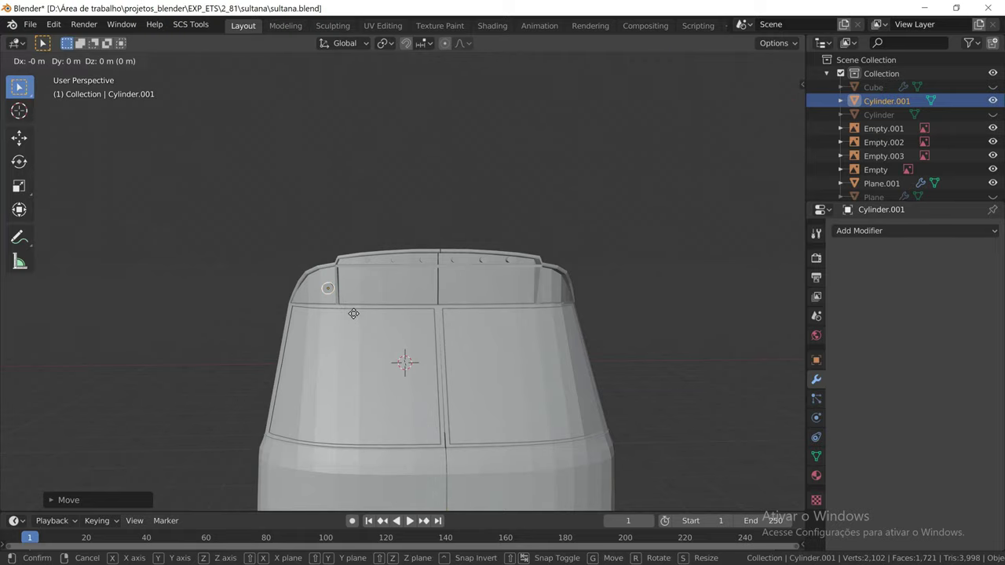
key(x)
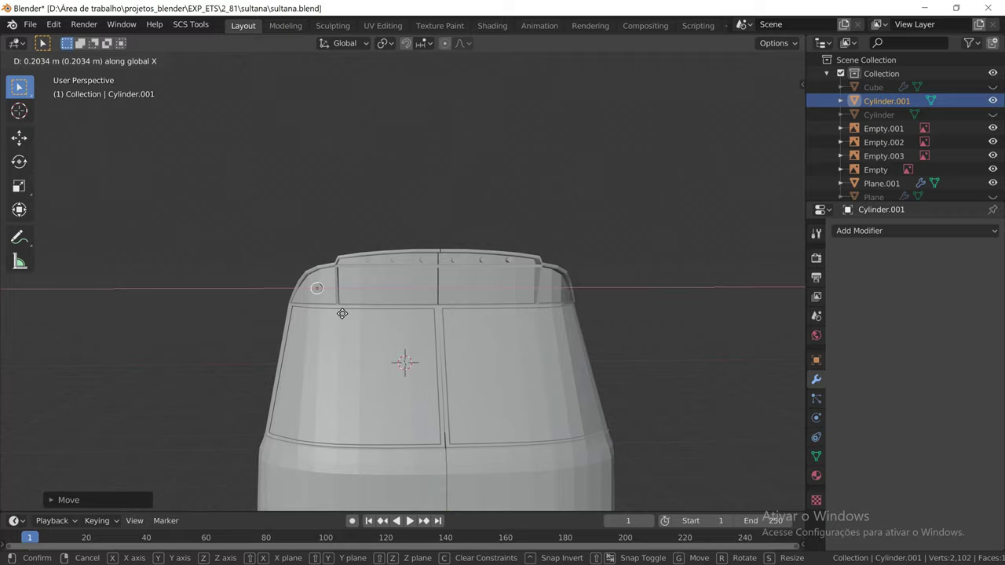
click(343, 313)
mouse_move(316, 313)
middle_down()
mouse_move(391, 313)
mouse_move(330, 313)
middle_up()
Zoom in and scale the cylinder light down twice
scroll(329, 313, up, 2)
scroll(316, 297, up, 1)
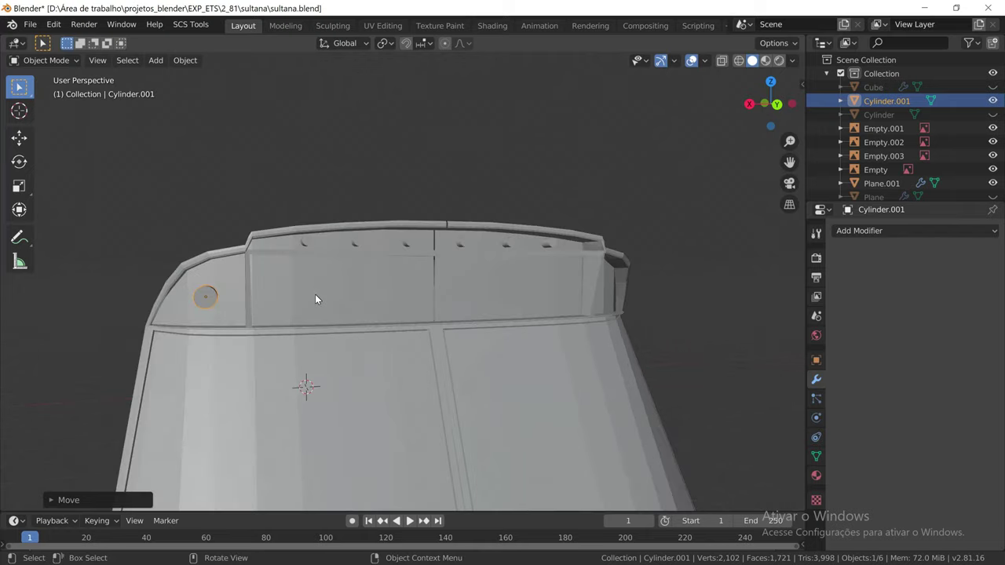
scroll(314, 294, up, 2)
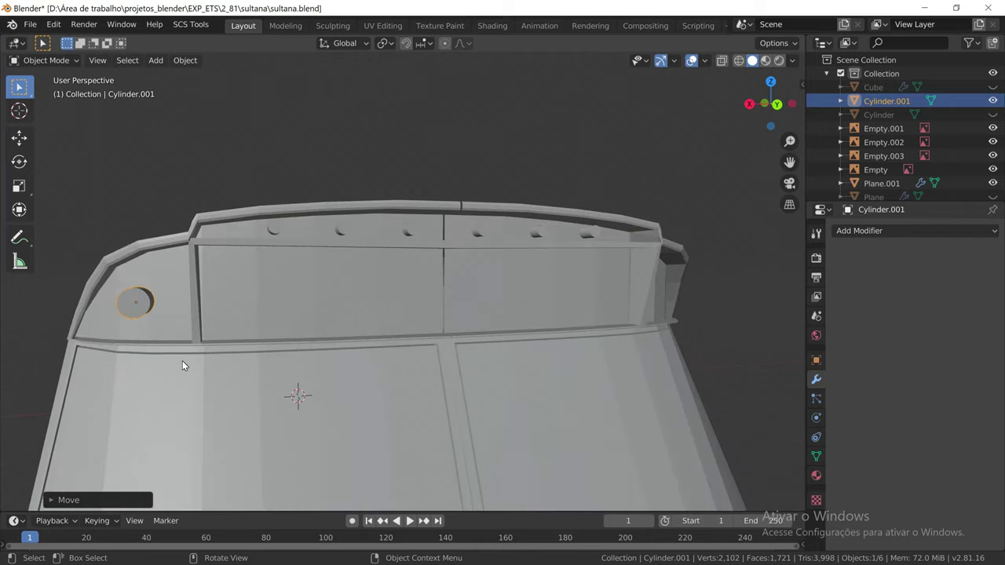
key(s)
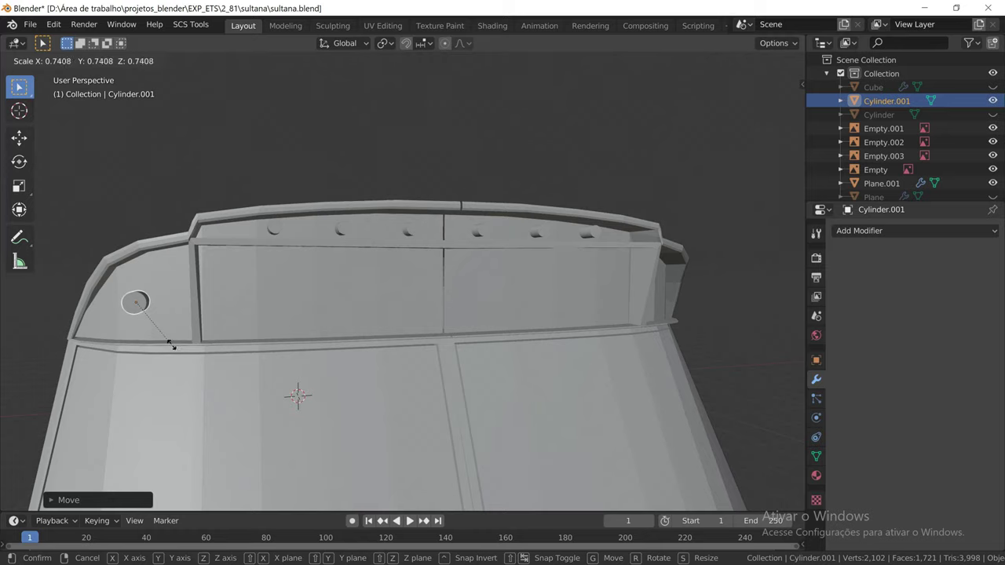
click(168, 340)
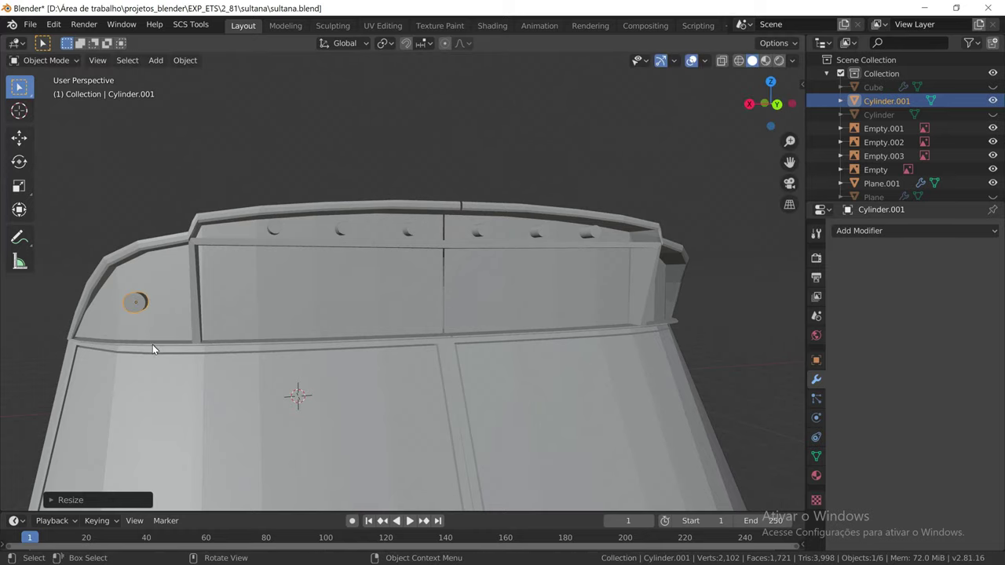
mouse_move(153, 344)
middle_down()
mouse_move(170, 346)
mouse_move(171, 363)
mouse_move(156, 344)
middle_up()
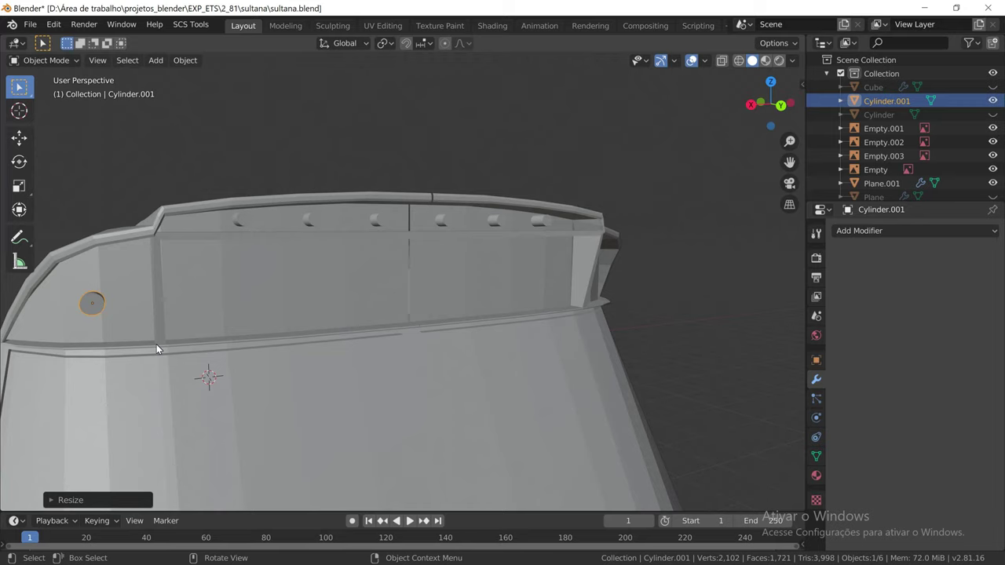
key(s)
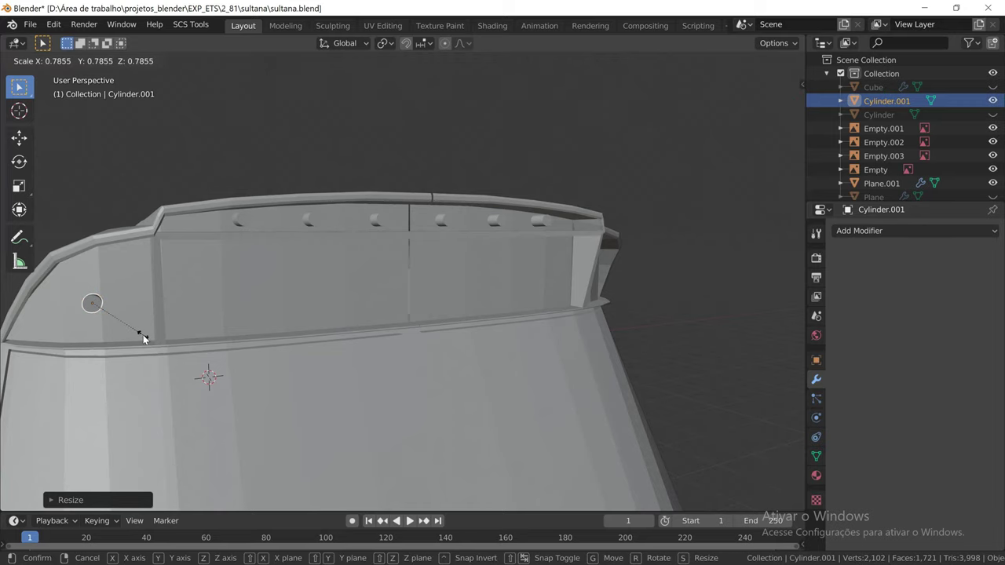
click(143, 334)
mouse_move(155, 336)
middle_down()
mouse_move(215, 339)
mouse_move(163, 338)
mouse_move(184, 343)
mouse_move(338, 292)
mouse_move(457, 288)
middle_up()
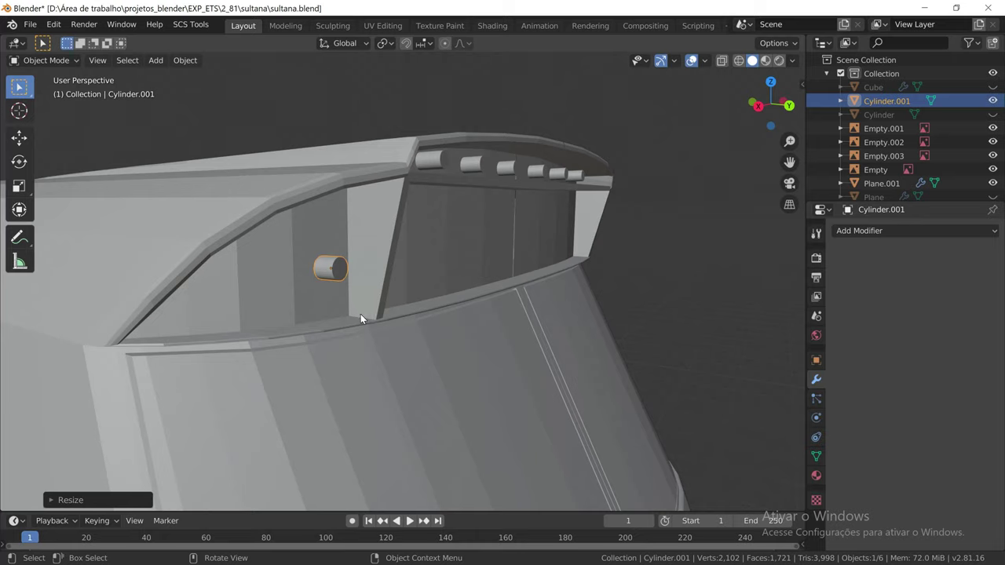
Stretch the cylinder along Y and slide it along Y into the side panel
key(s)
key(y)
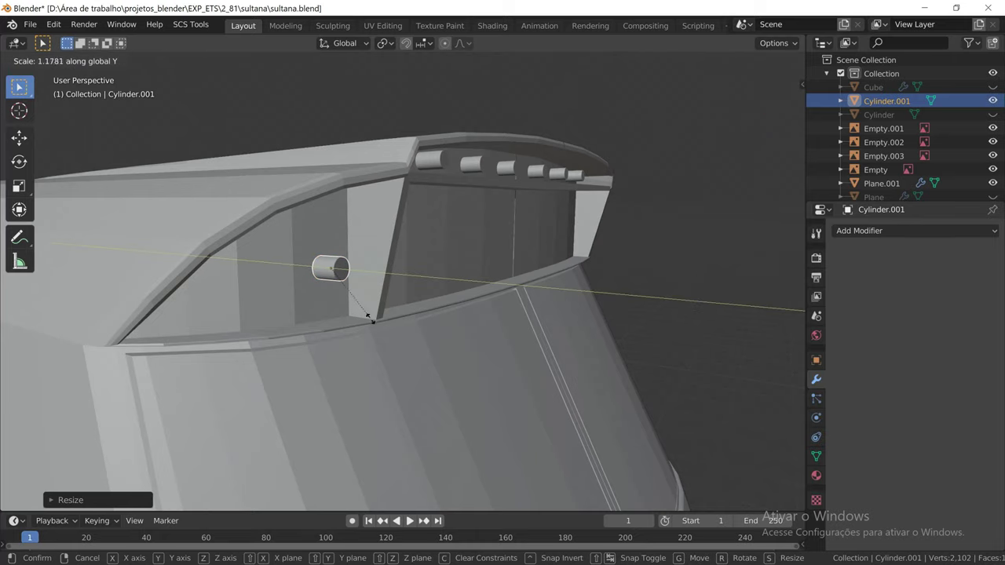
click(384, 338)
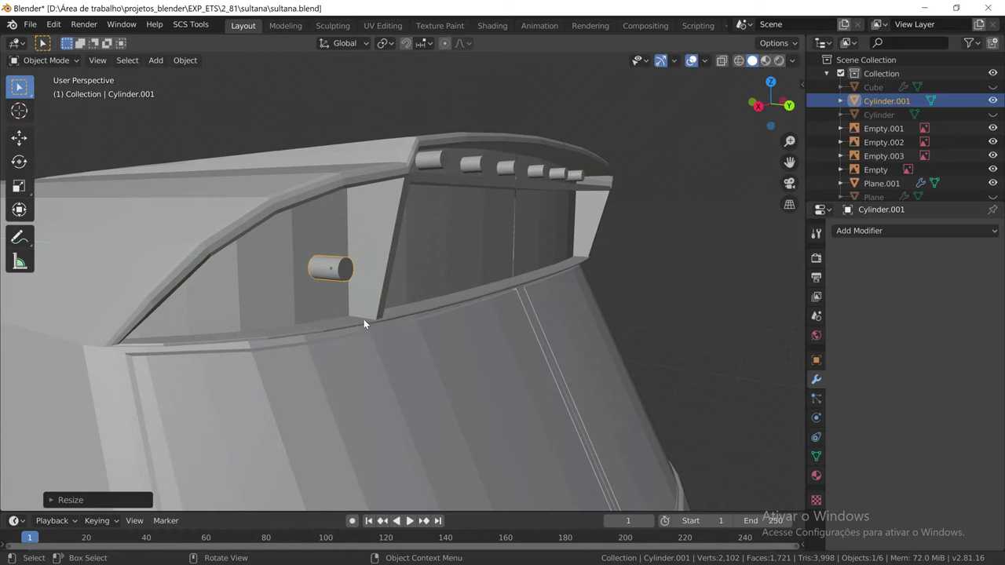
key(g)
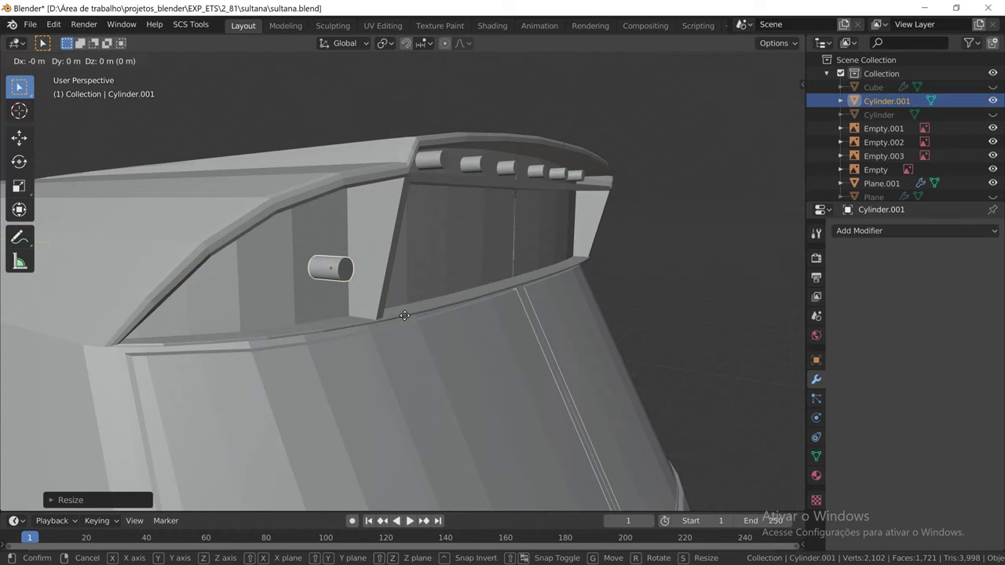
key(y)
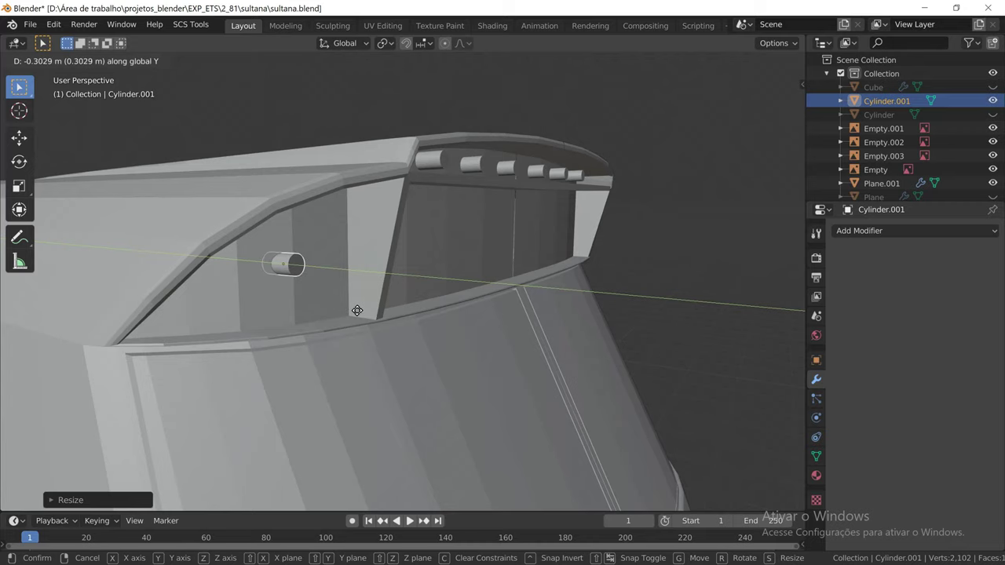
click(357, 311)
Nudge the cylinder about 0.02 m, then check the reference photo sultana113_6.jpg
middle_drag(339, 312, 298, 307)
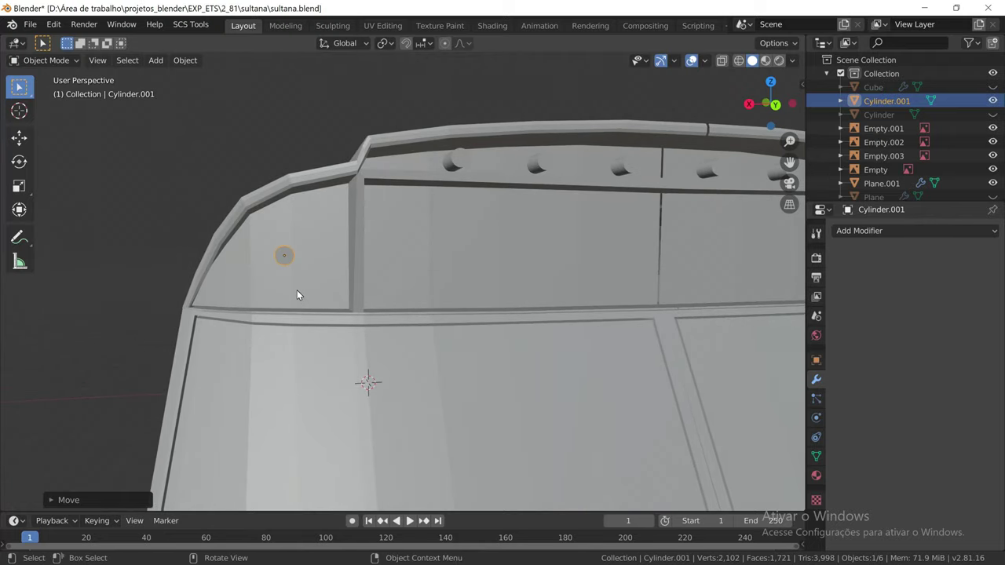
key(g)
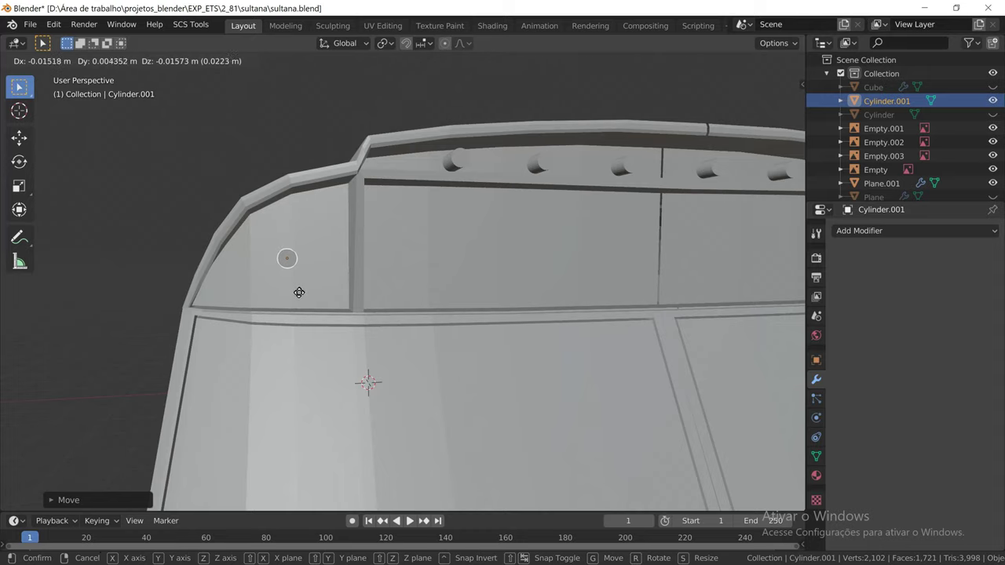
click(299, 293)
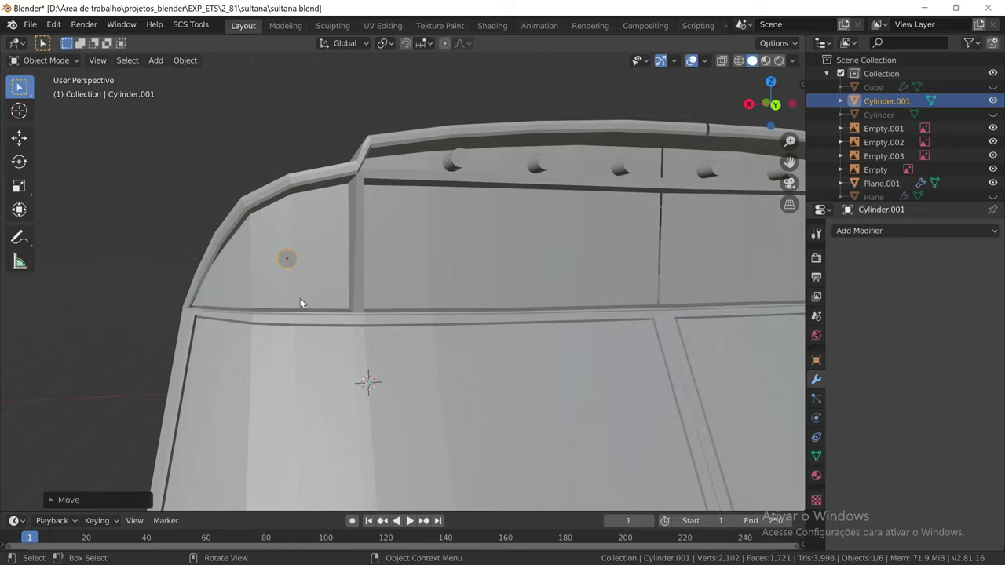
mouse_move(300, 298)
middle_down()
mouse_move(365, 306)
mouse_move(256, 308)
mouse_move(319, 313)
mouse_move(321, 301)
mouse_move(393, 300)
mouse_move(374, 289)
middle_up()
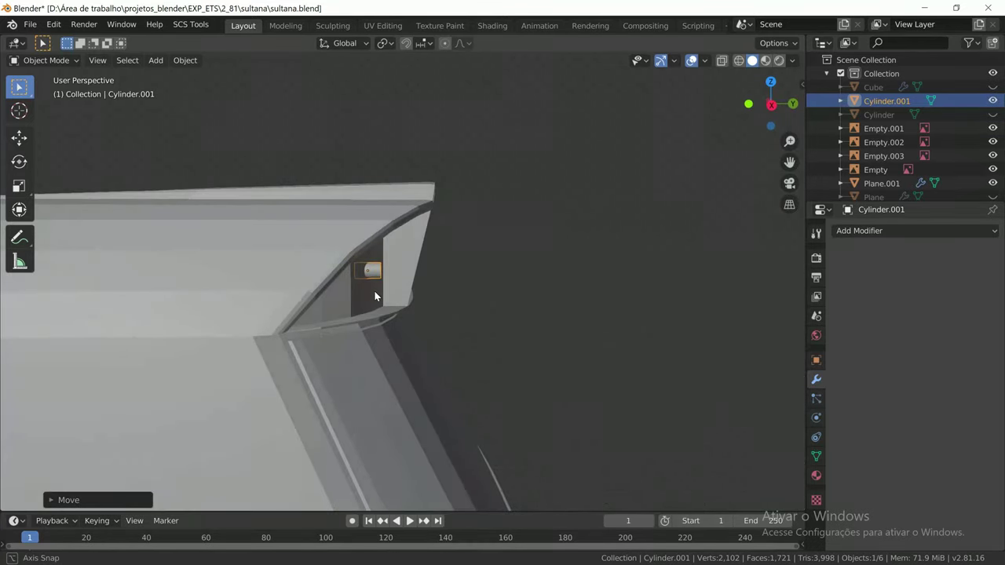
key(alt+Tab)
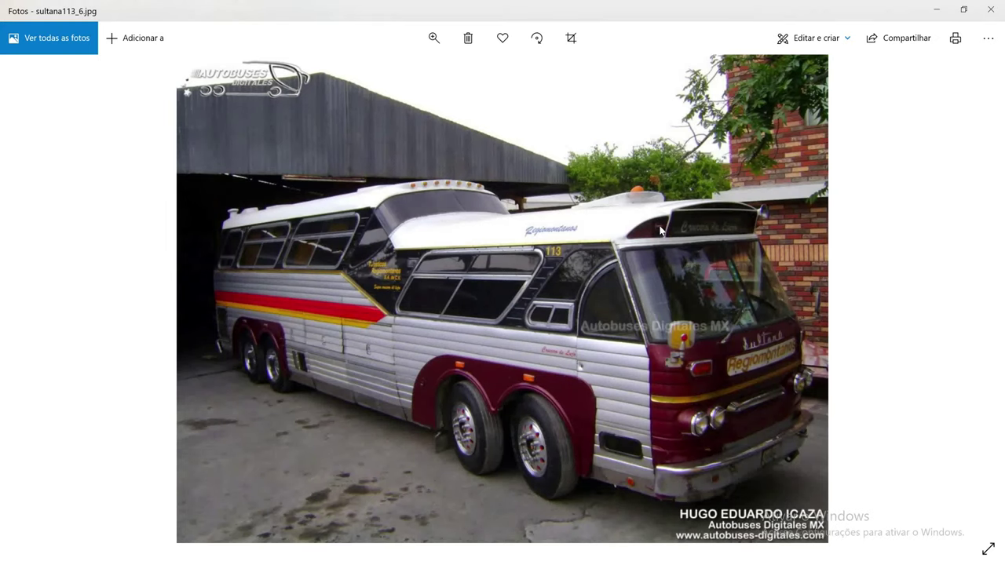
Back in Blender, reposition Cylinder.001 on the cab's front roof panel and enlarge it slightly
key(alt+Tab)
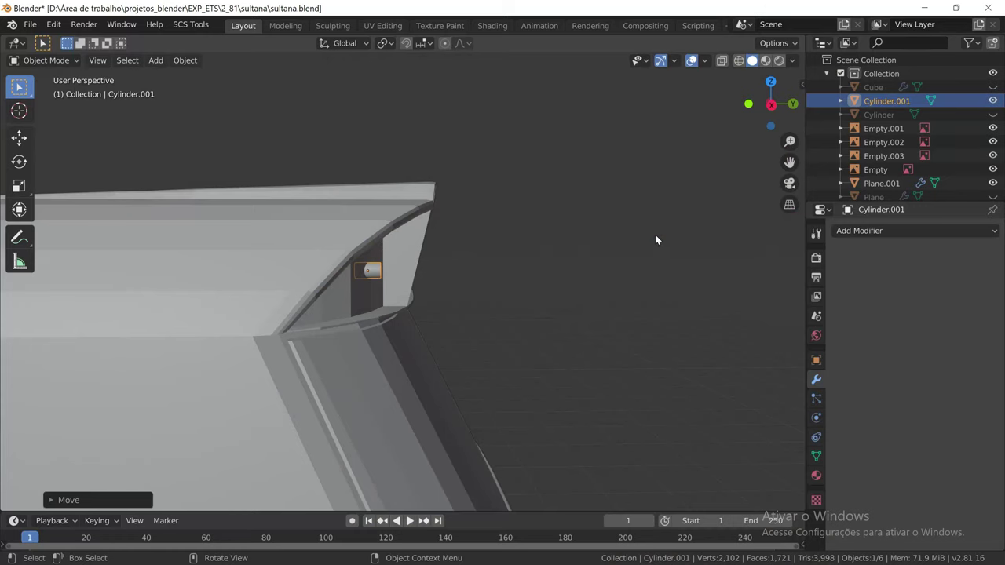
middle_drag(445, 320, 363, 324)
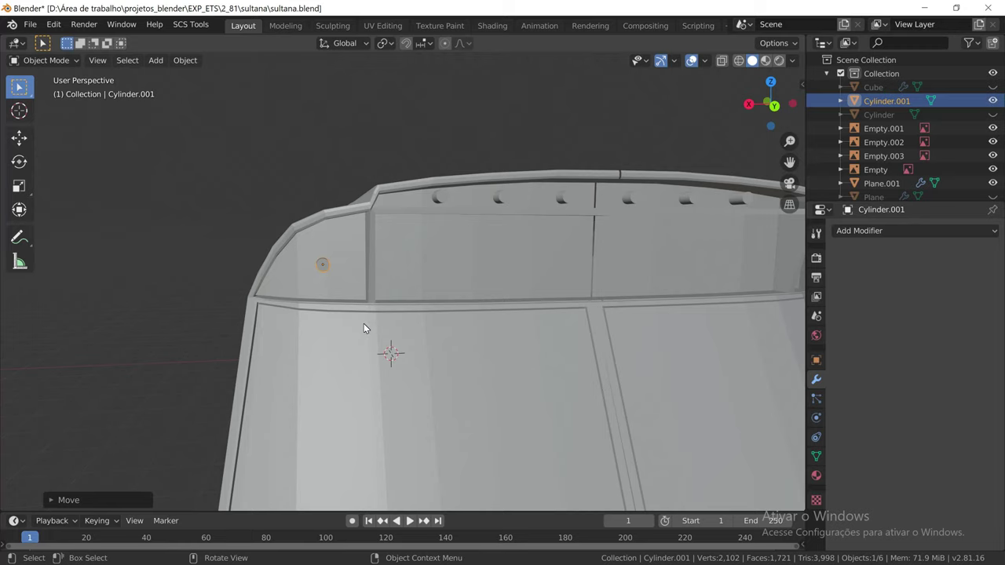
key(g)
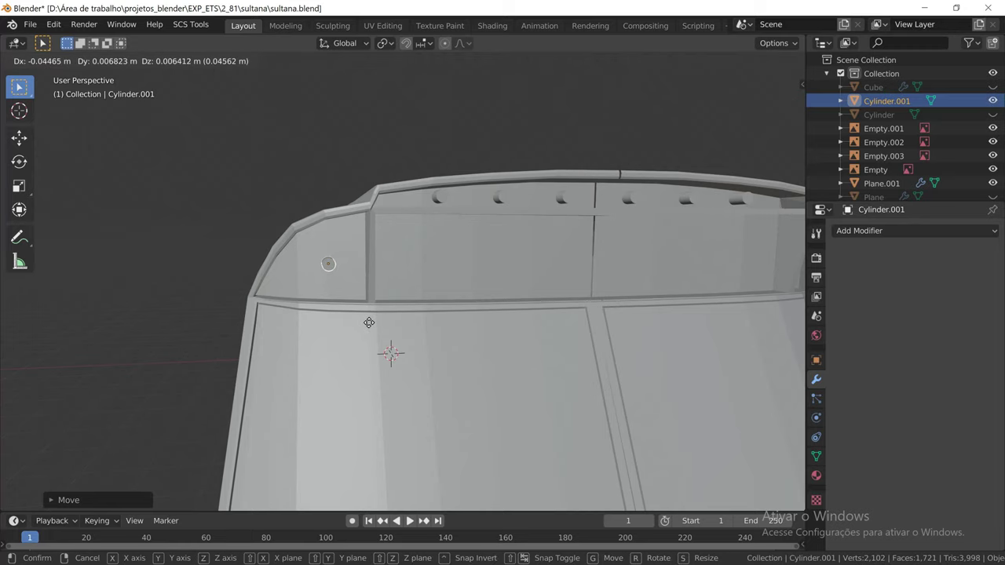
click(369, 323)
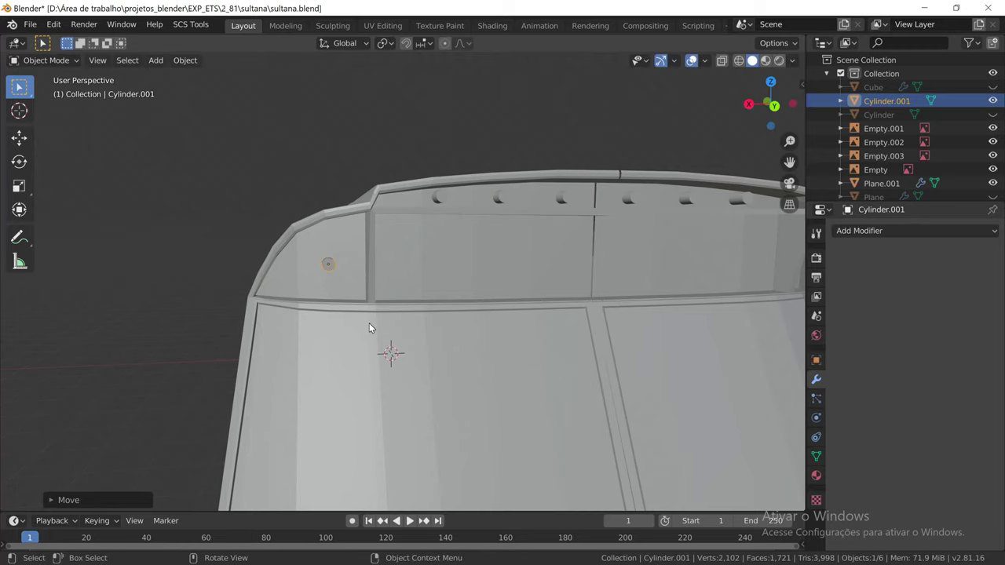
key(s)
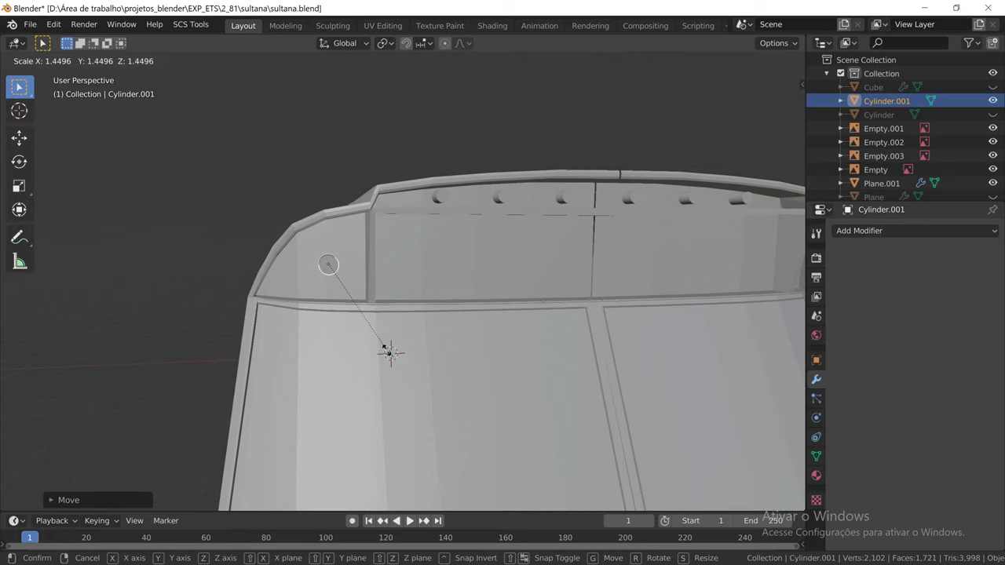
click(391, 354)
Shift the cylinder slightly along Y and zoom in to check its fit below the visor
middle_drag(332, 336, 408, 337)
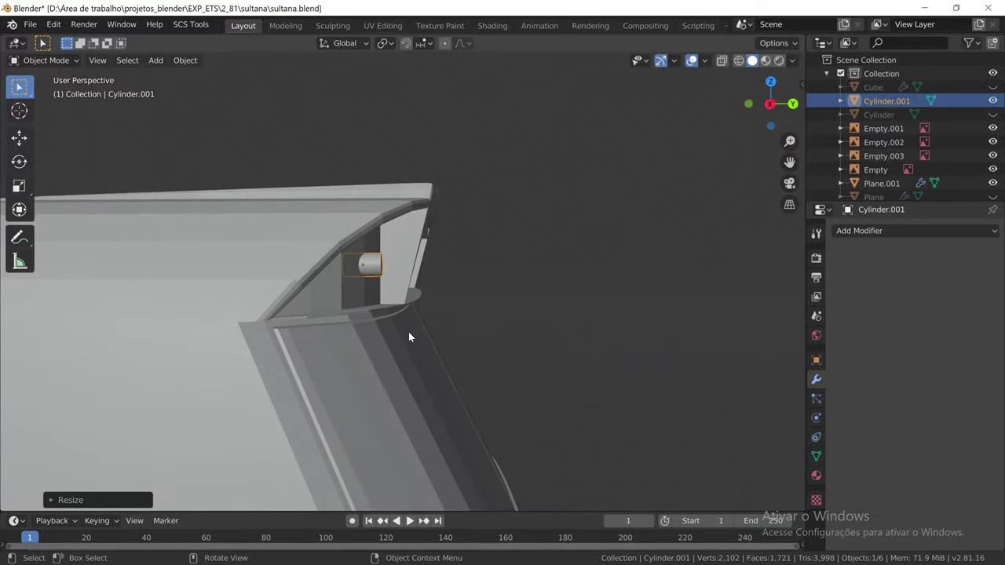
key(g)
key(y)
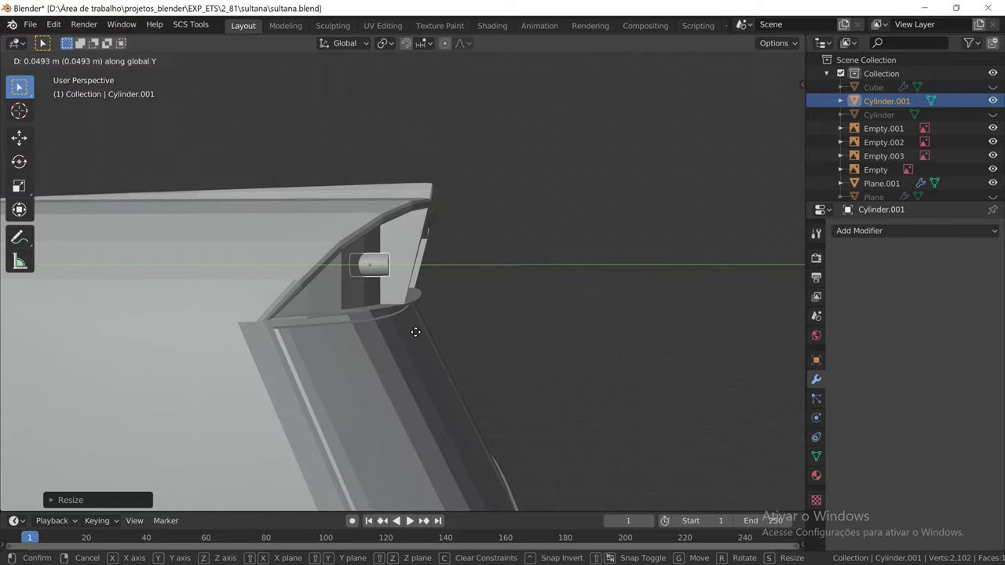
click(415, 332)
mouse_move(409, 334)
middle_down()
mouse_move(305, 341)
mouse_move(437, 354)
middle_up()
scroll(334, 340, down, 5)
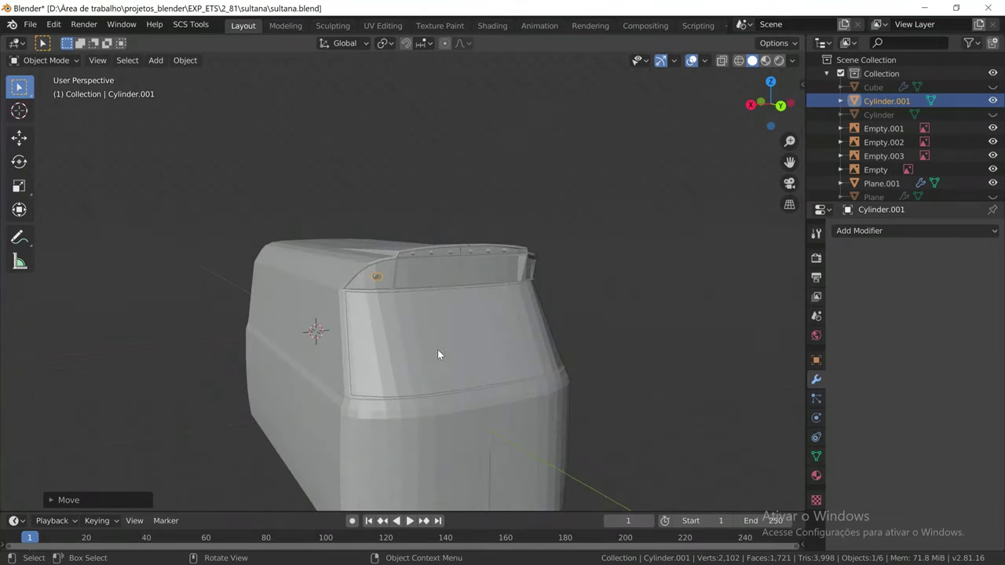
scroll(461, 349, up, 1)
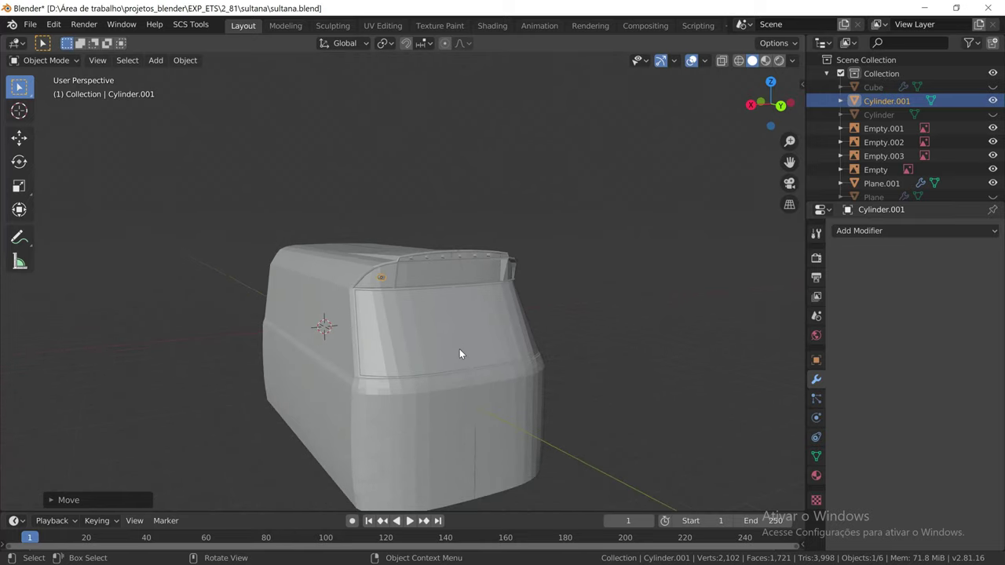
scroll(439, 343, up, 2)
scroll(427, 338, up, 1)
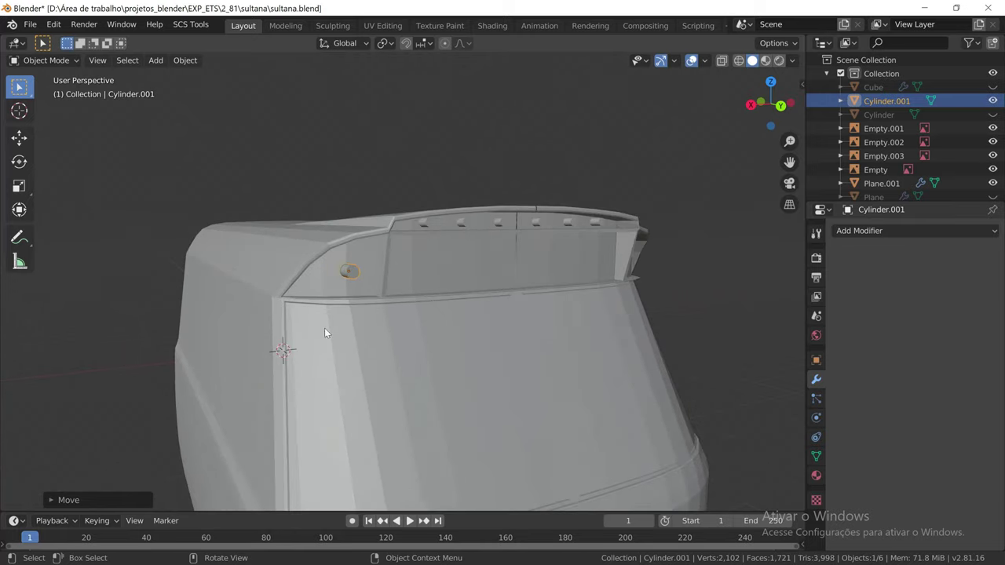
right_click(294, 259)
Select the cab body Plane.001 and add a Boolean modifier set to Union
click(292, 259)
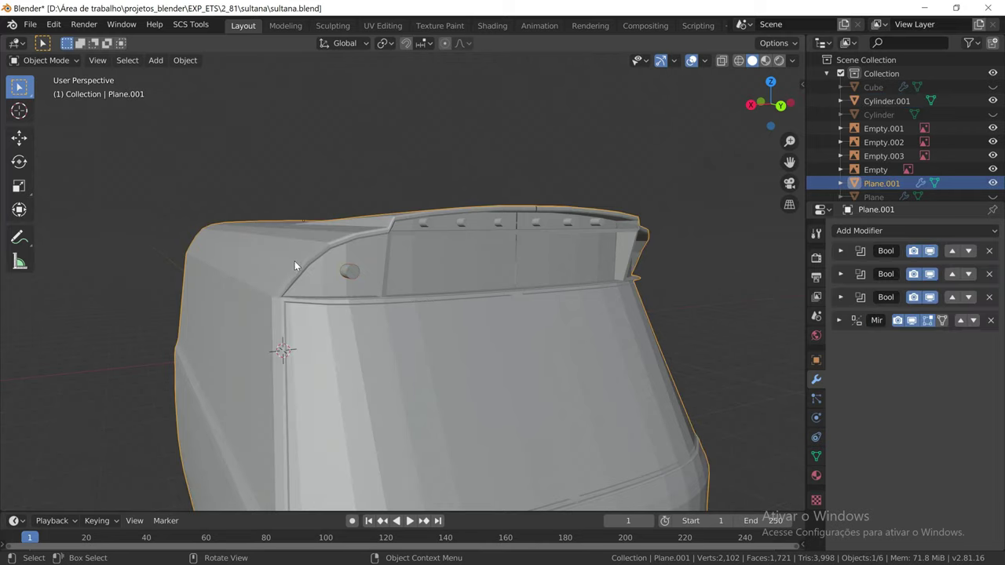
click(873, 230)
click(873, 230)
click(873, 230)
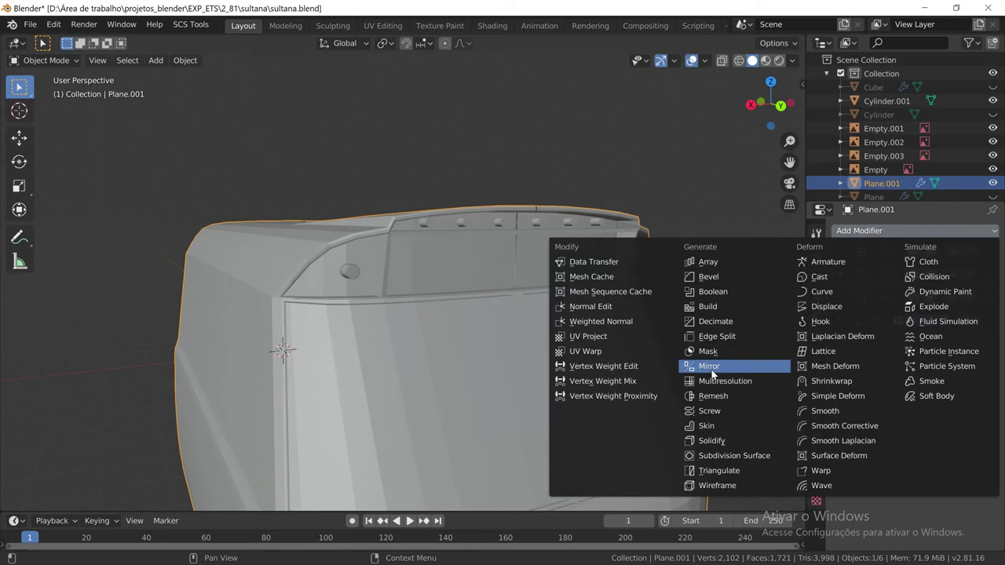
click(713, 292)
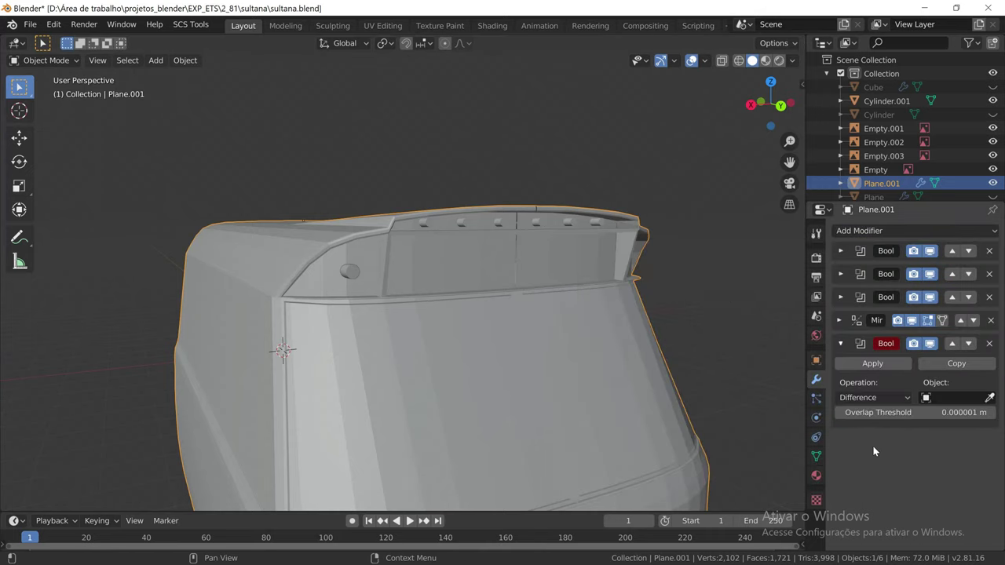
click(903, 396)
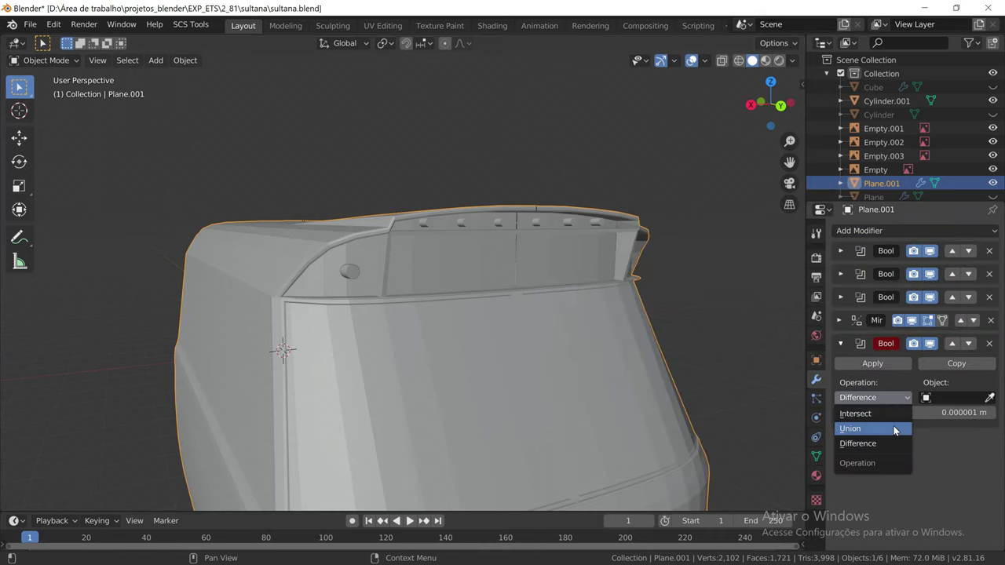
click(893, 427)
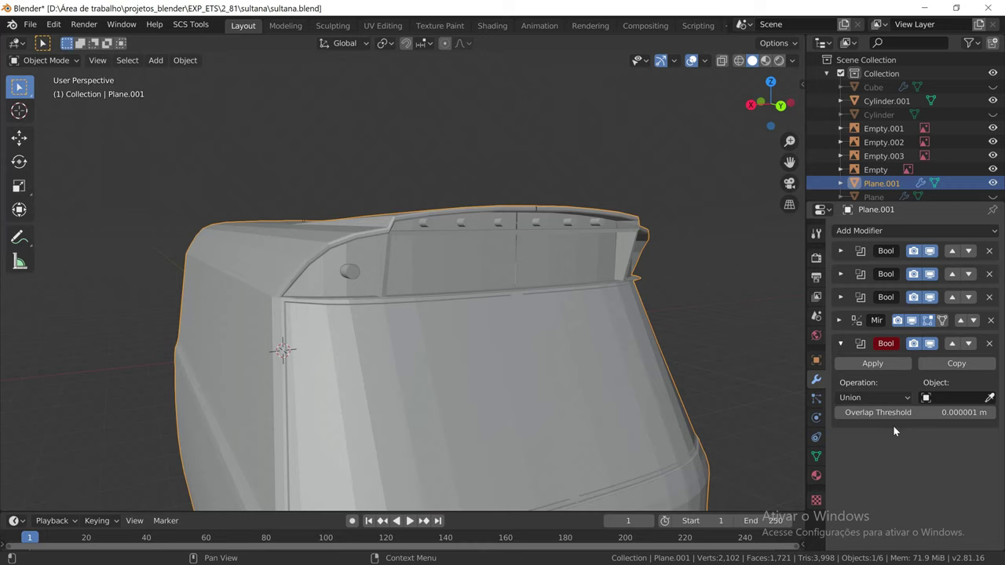
Set Cylinder.001 as the Boolean's target object and hide it in the Outliner
click(990, 397)
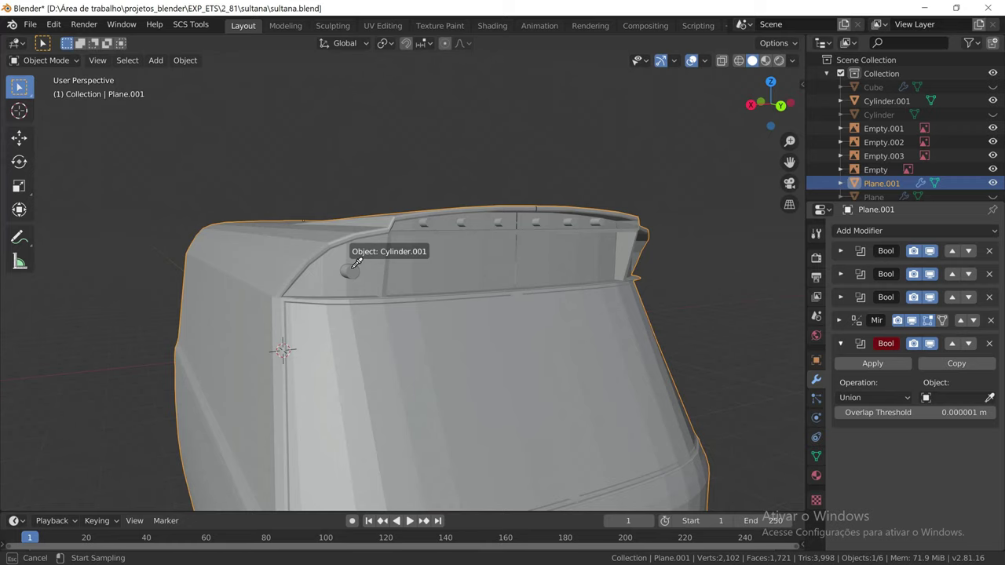
click(355, 264)
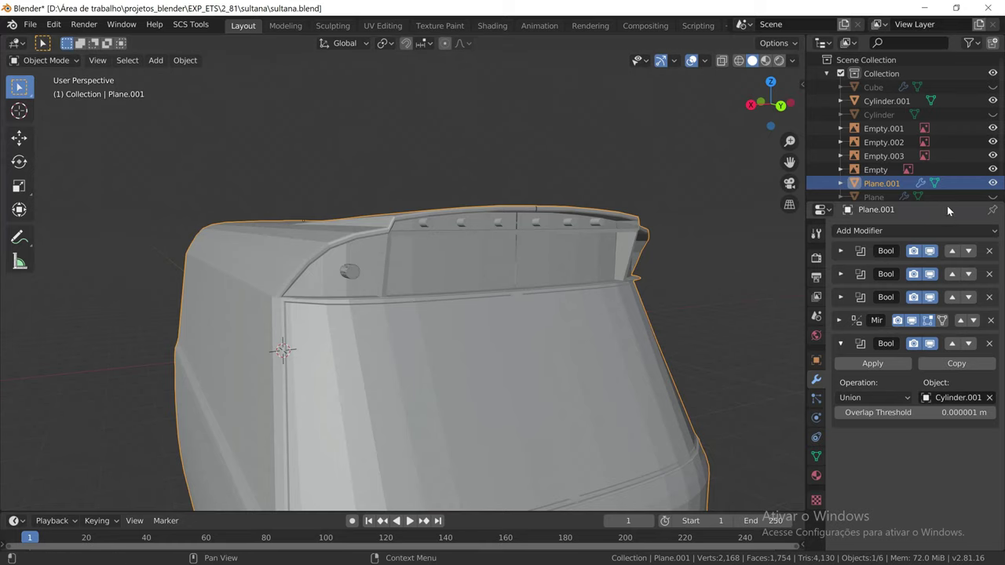
click(994, 103)
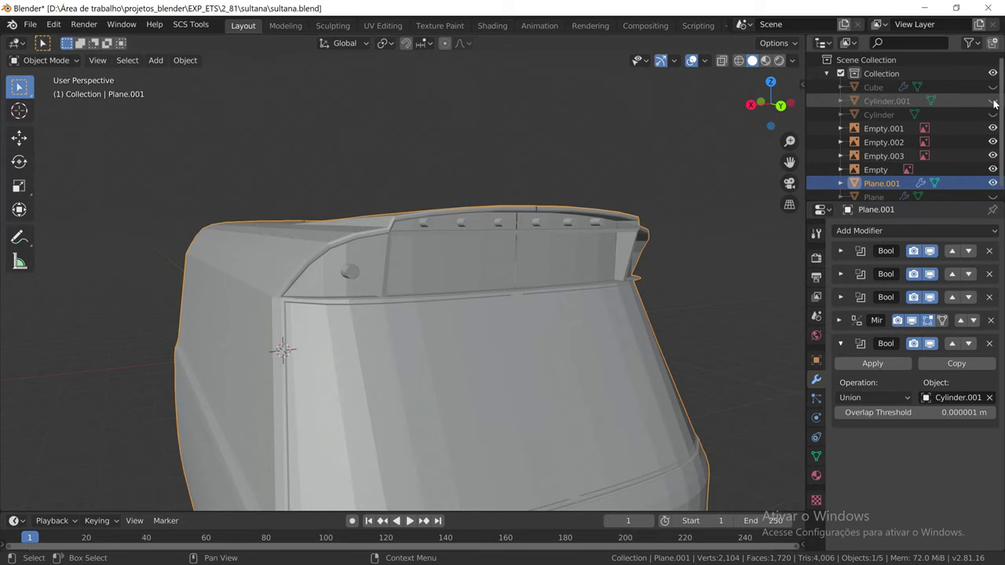
middle_drag(464, 291, 458, 305)
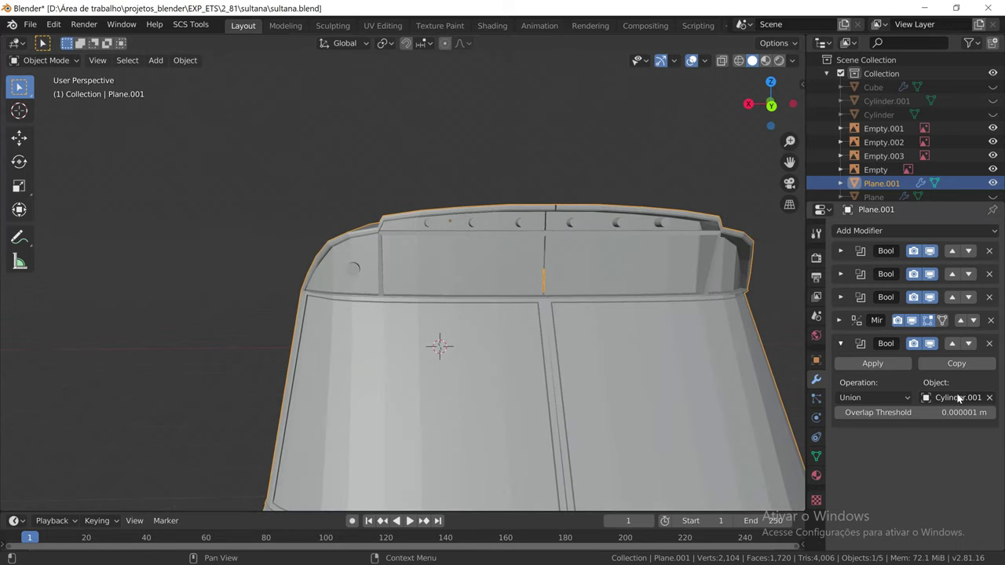
Move the cylinder Boolean above the Mirror modifier, collapse its panel, and inspect the mirrored fittings
click(953, 344)
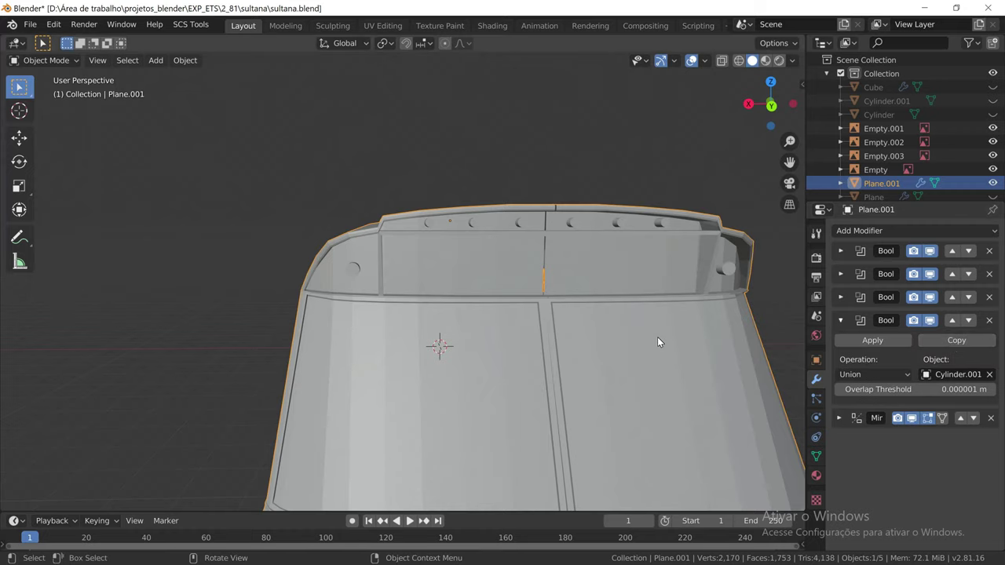
scroll(657, 337, down, 3)
mouse_move(657, 336)
middle_down()
mouse_move(493, 361)
mouse_move(654, 360)
mouse_move(651, 343)
mouse_move(586, 364)
mouse_move(568, 385)
mouse_move(635, 385)
mouse_move(626, 408)
mouse_move(489, 406)
mouse_move(526, 384)
mouse_move(558, 388)
middle_up()
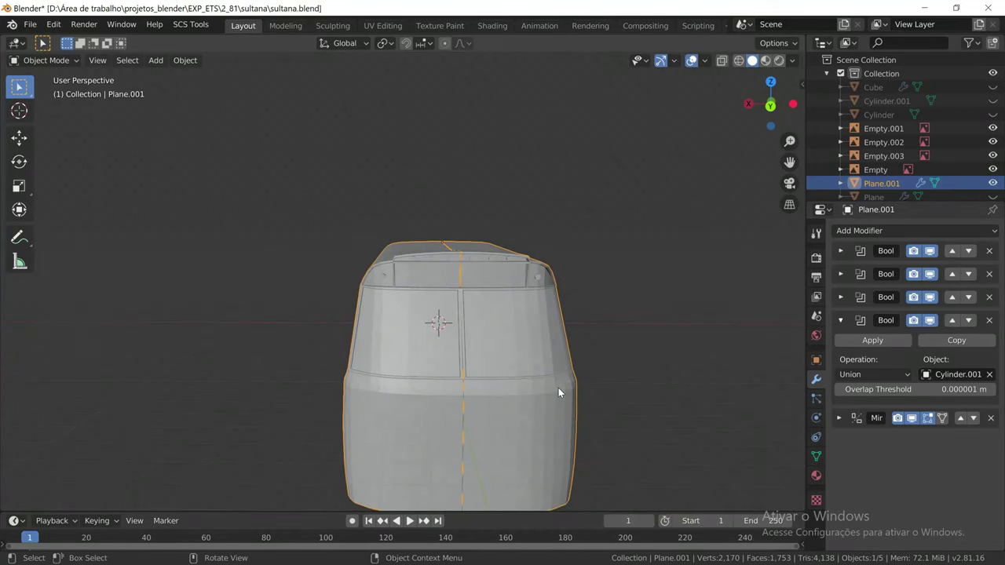
click(841, 320)
scroll(476, 330, up, 1)
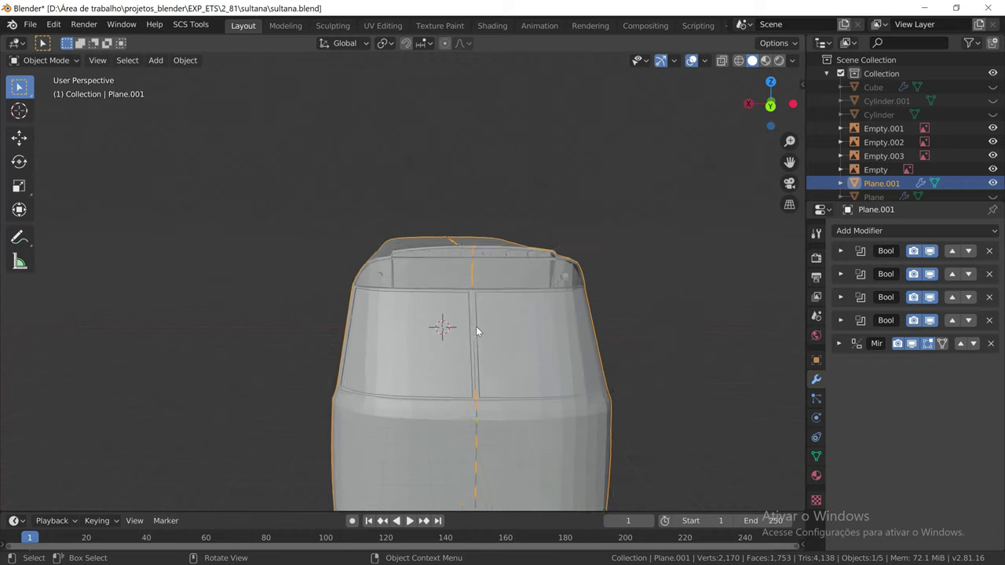
scroll(486, 333, up, 1)
scroll(526, 338, down, 1)
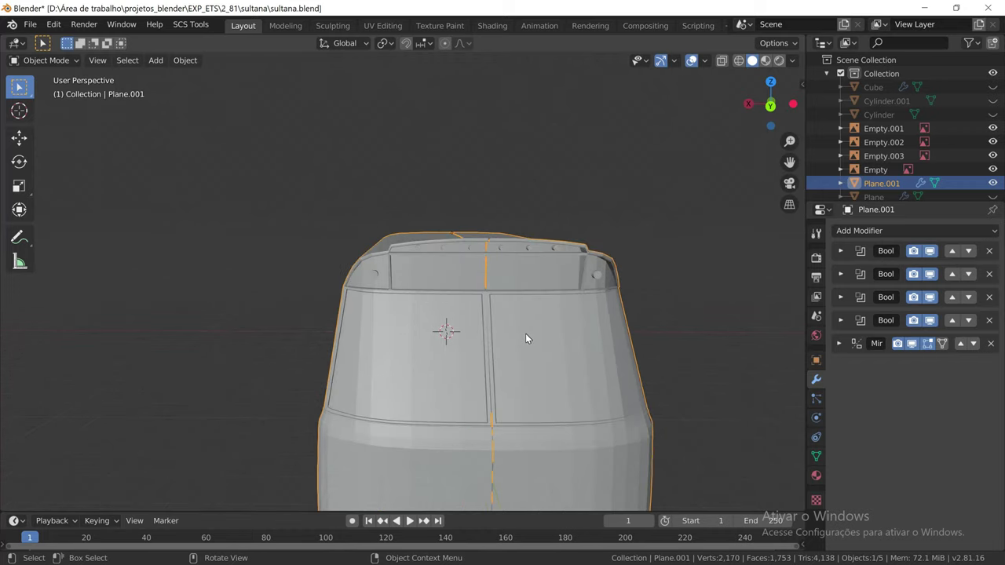
scroll(526, 339, down, 1)
scroll(526, 338, down, 1)
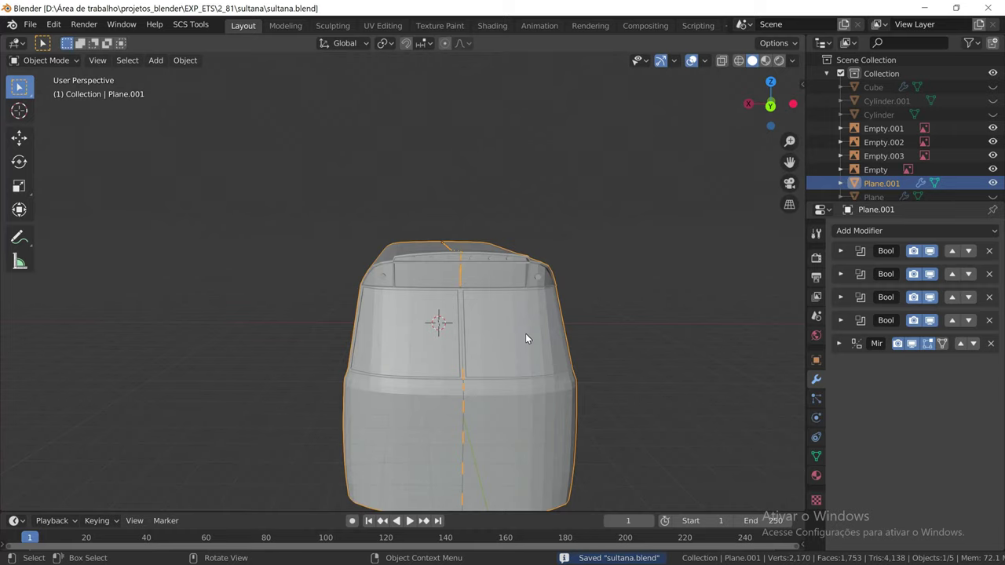
scroll(520, 336, up, 3)
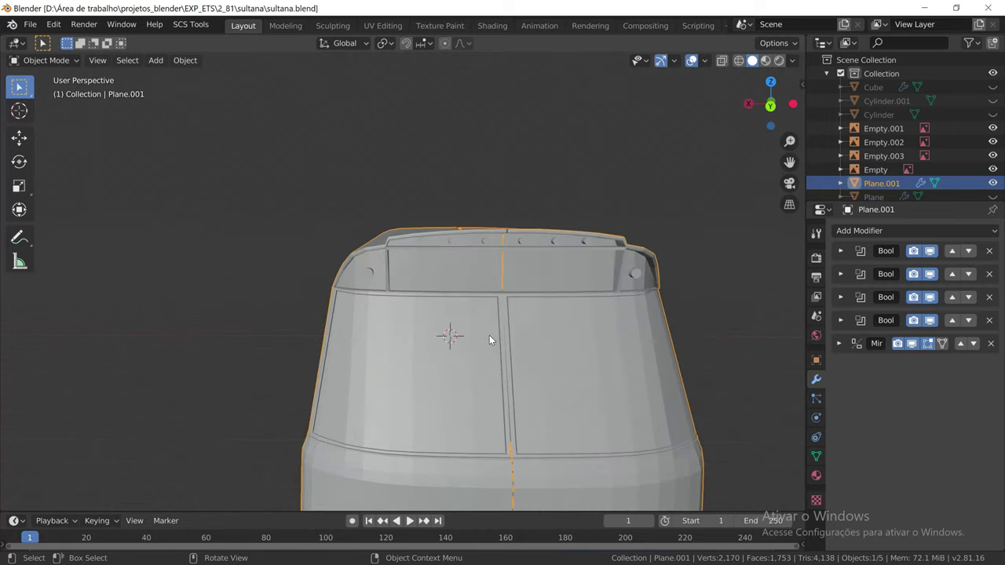
mouse_move(561, 357)
middle_down()
mouse_move(501, 356)
mouse_move(605, 364)
mouse_move(522, 364)
mouse_move(580, 363)
middle_up()
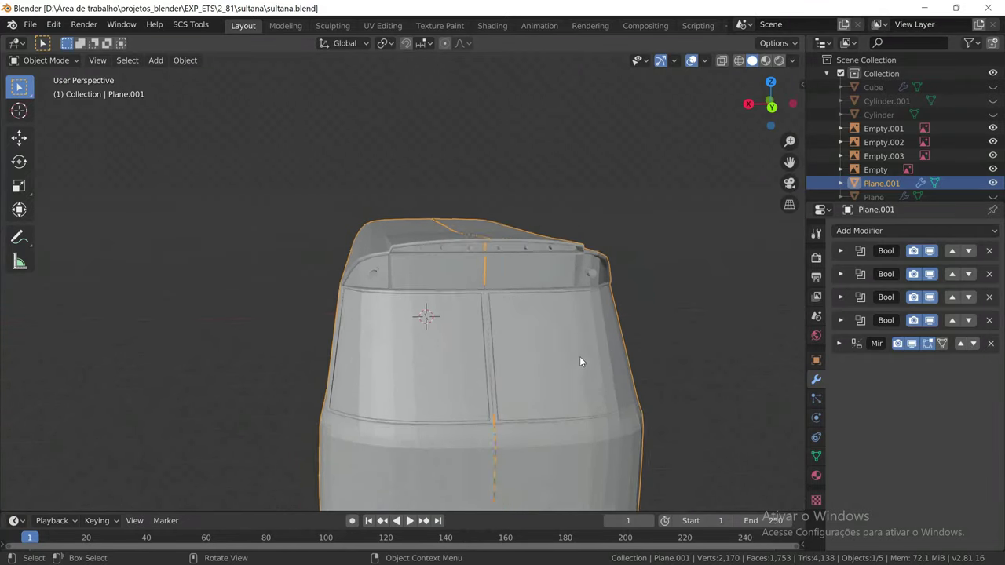
scroll(580, 358, down, 2)
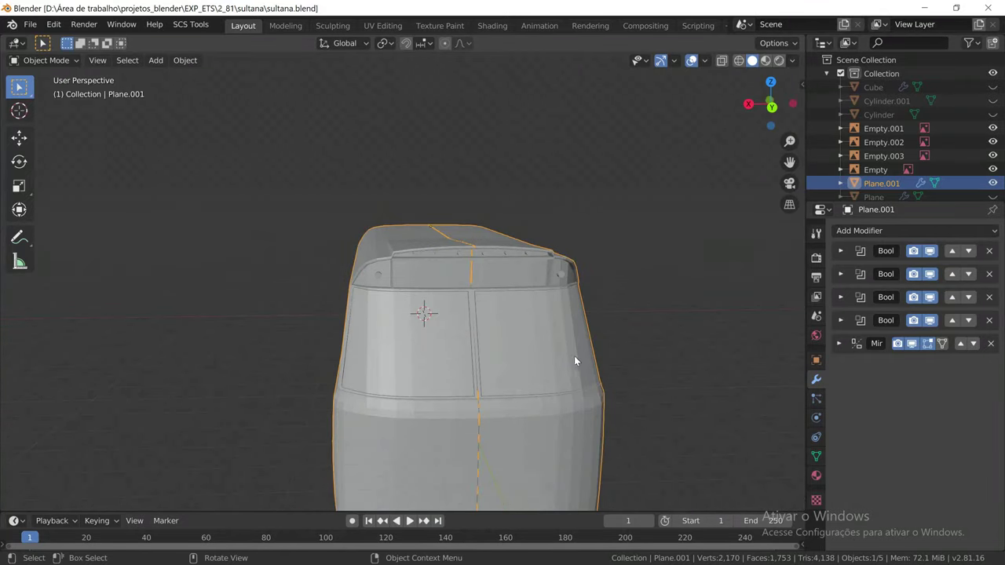
Apply Shade Smooth to the cab body
right_click(517, 333)
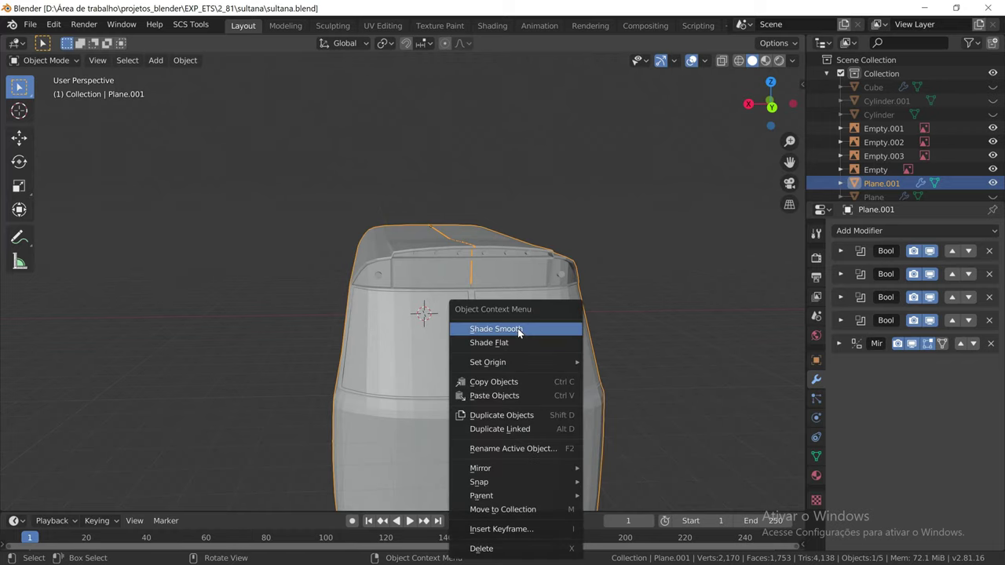
click(518, 332)
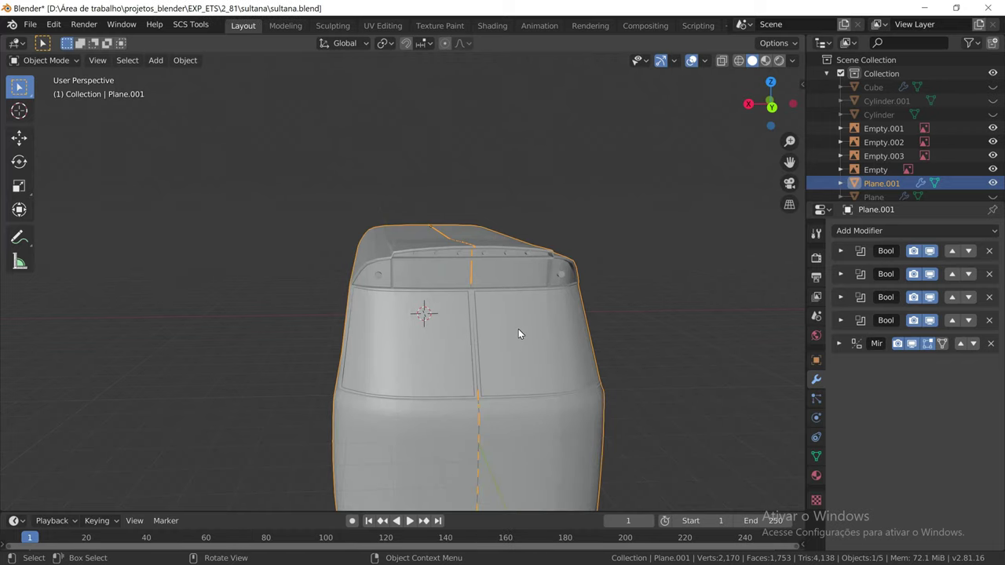
mouse_move(519, 329)
middle_down()
mouse_move(513, 350)
mouse_move(452, 347)
mouse_move(496, 340)
mouse_move(566, 352)
mouse_move(614, 380)
mouse_move(640, 367)
mouse_move(633, 348)
mouse_move(469, 354)
mouse_move(610, 359)
mouse_move(639, 319)
middle_up()
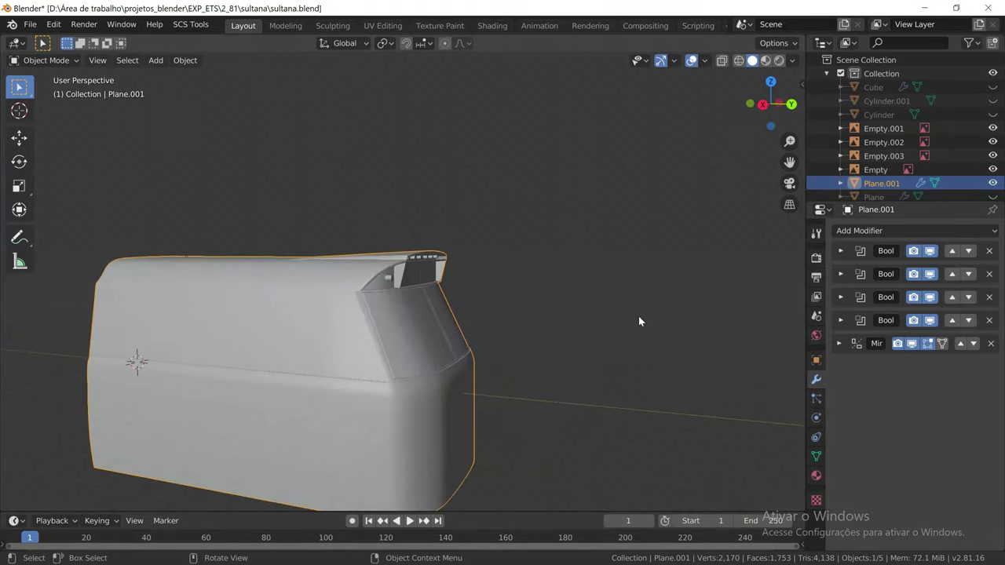
Switch the viewport to Material Preview and orbit to inspect the cab front
click(766, 62)
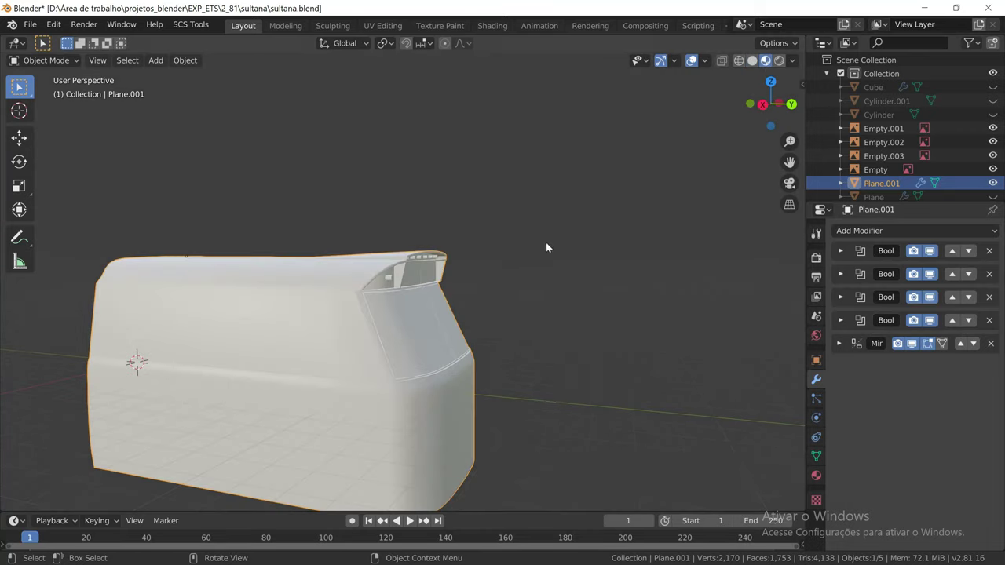
middle_drag(465, 321, 389, 322)
mouse_move(430, 358)
middle_down()
mouse_move(293, 355)
mouse_move(555, 359)
mouse_move(356, 354)
mouse_move(397, 357)
mouse_move(417, 339)
middle_up()
scroll(379, 354, down, 3)
scroll(432, 326, up, 3)
scroll(455, 322, up, 2)
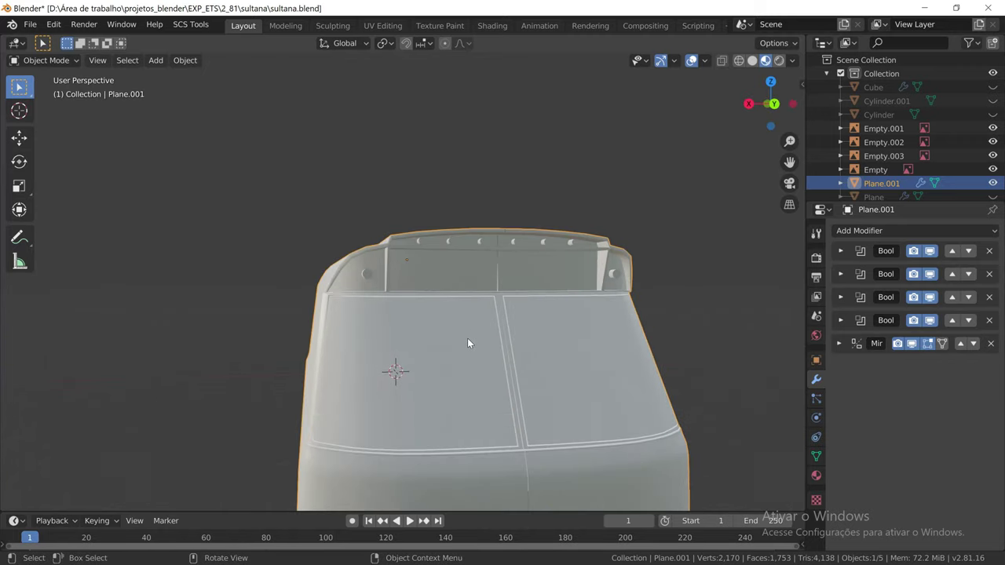
middle_drag(501, 372, 487, 364)
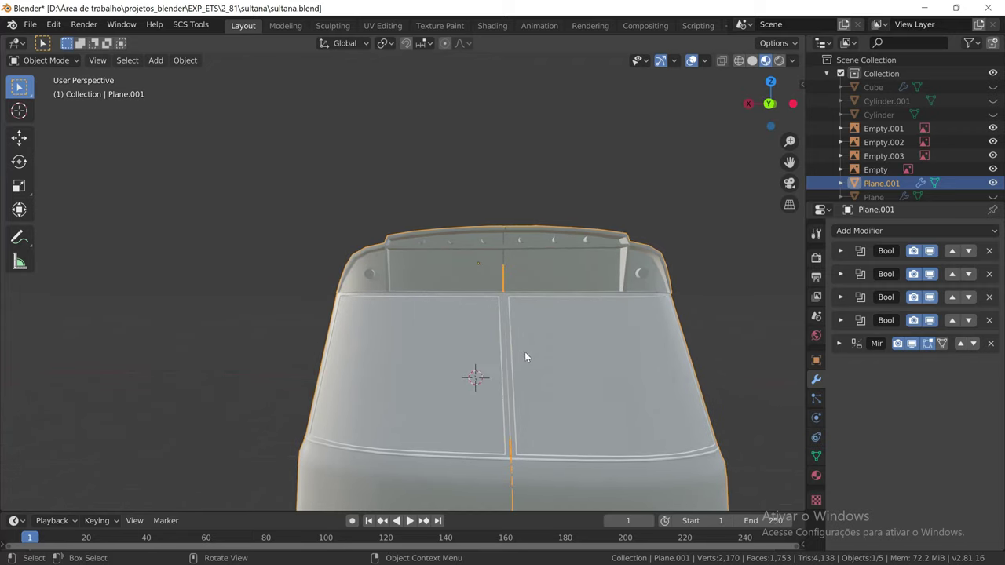
scroll(531, 351, down, 2)
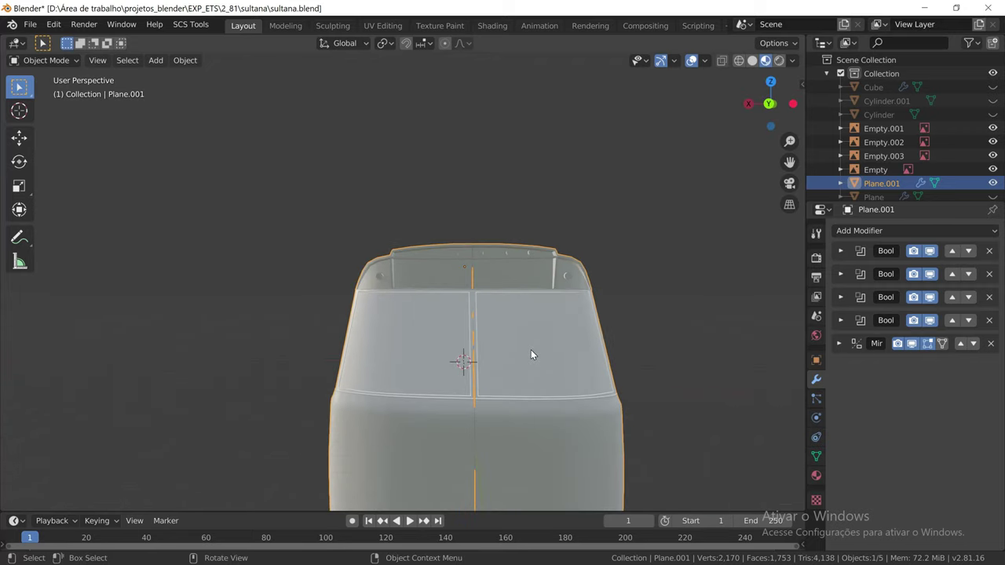